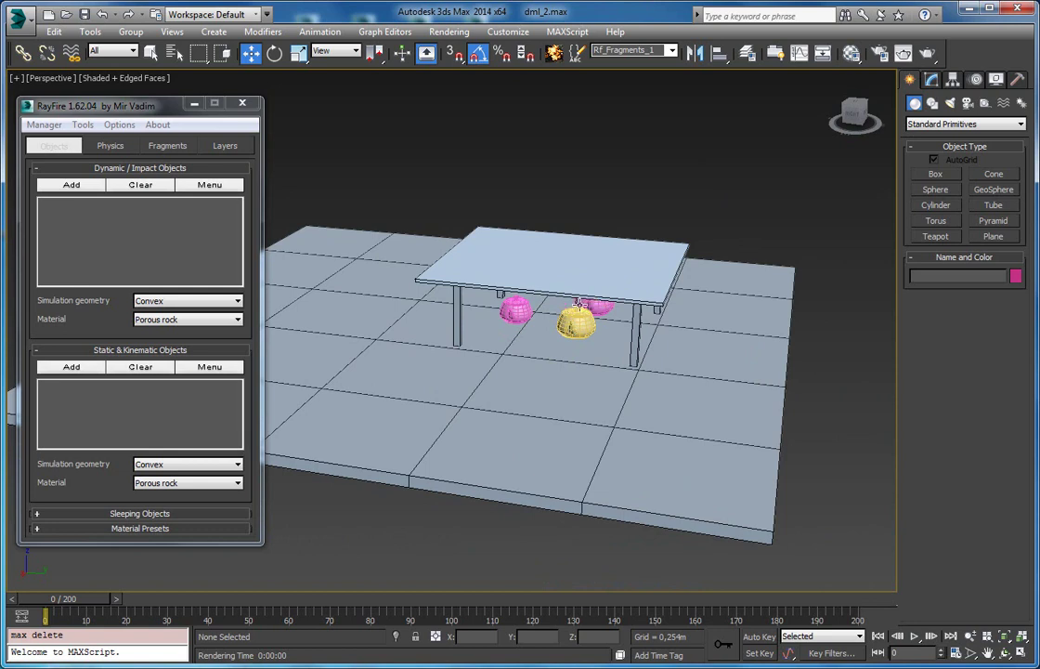
Select the three teapots, the four table legs and the floor and add them to the Static & Kinematic Objects
middle_click_drag(603, 310, 655, 317, "alt")
left_click(556, 323)
key("z")
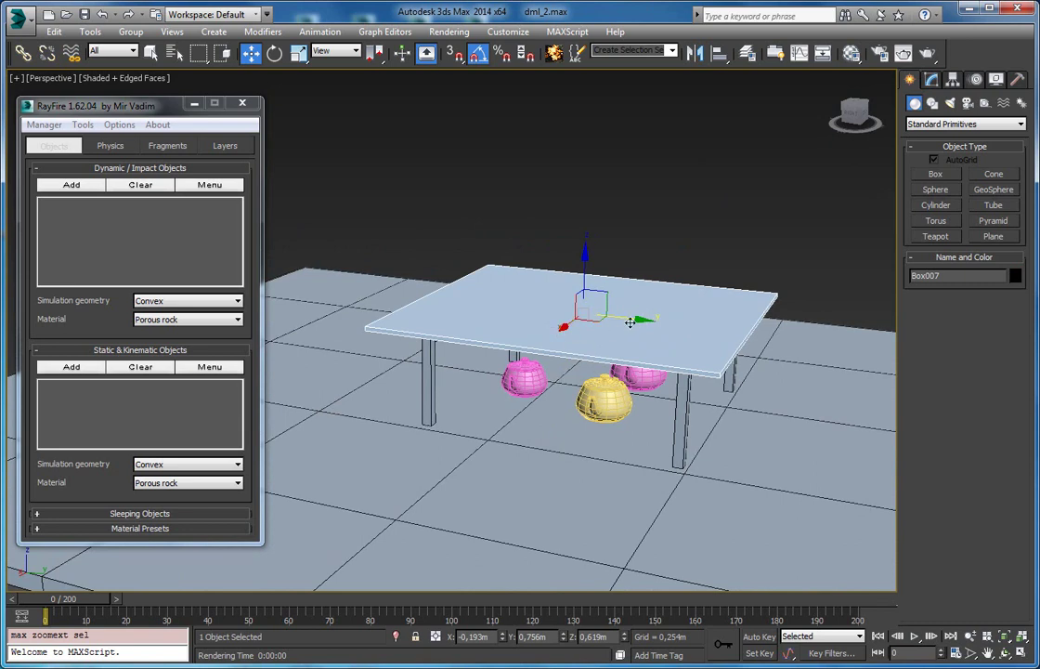
middle_click_drag(621, 313, 405, 351)
scroll(583, 288, "down", 5)
scroll(585, 288, "up", 5)
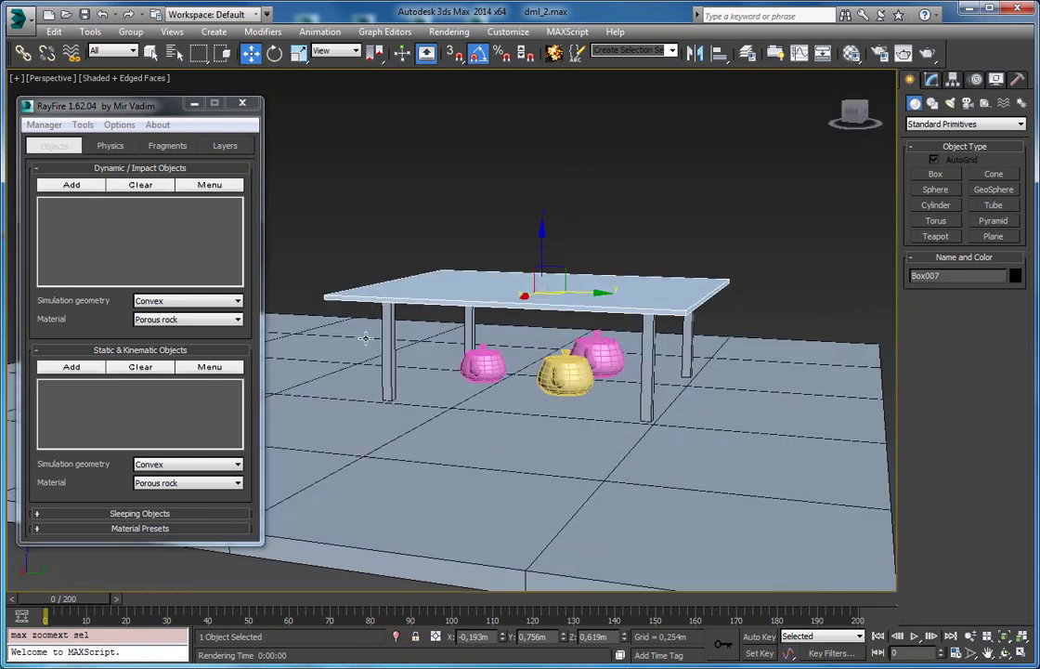
middle_click_drag(349, 331, 348, 330, "alt")
left_click_drag(800, 501, 800, 502)
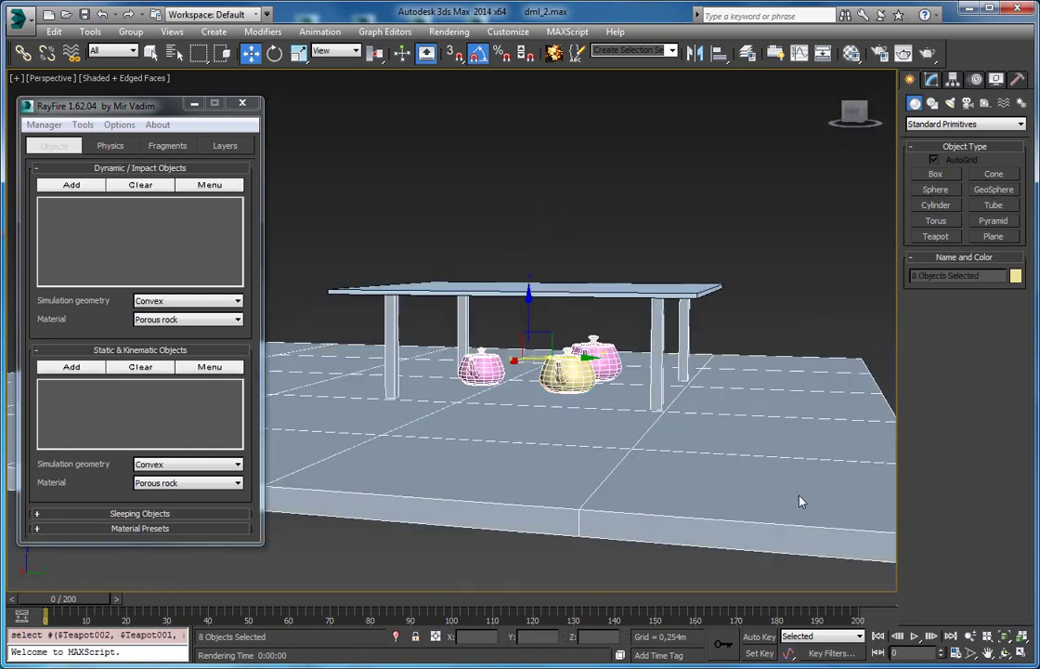
left_click(74, 366)
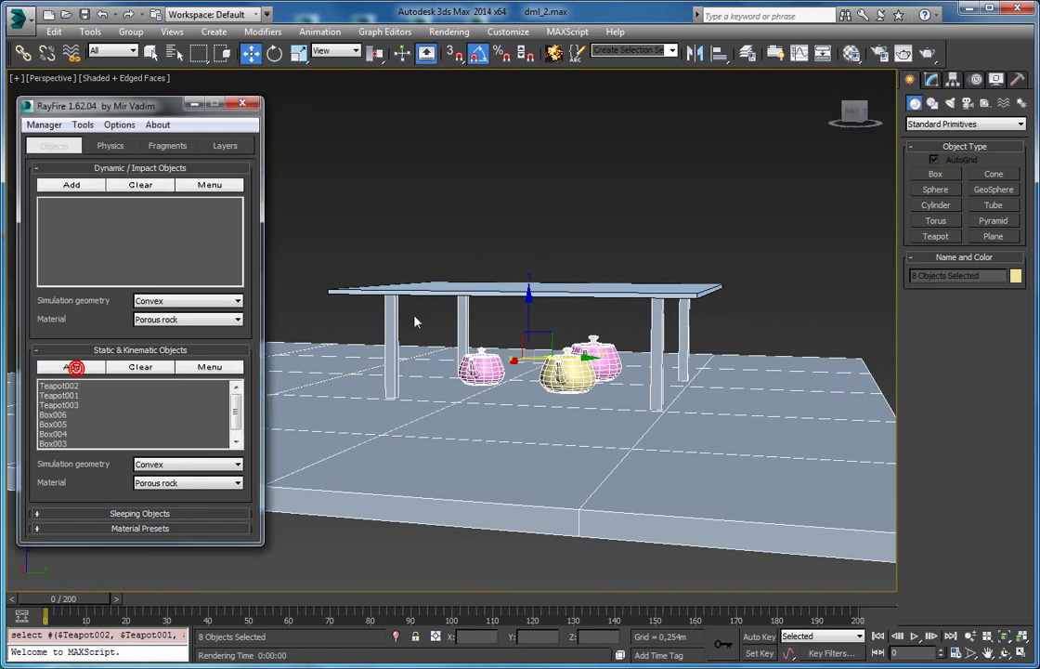
Select the tabletop, Box007, and add it to the Sleeping Objects
left_click(453, 290)
middle_click_drag(485, 275, 499, 316, "alt")
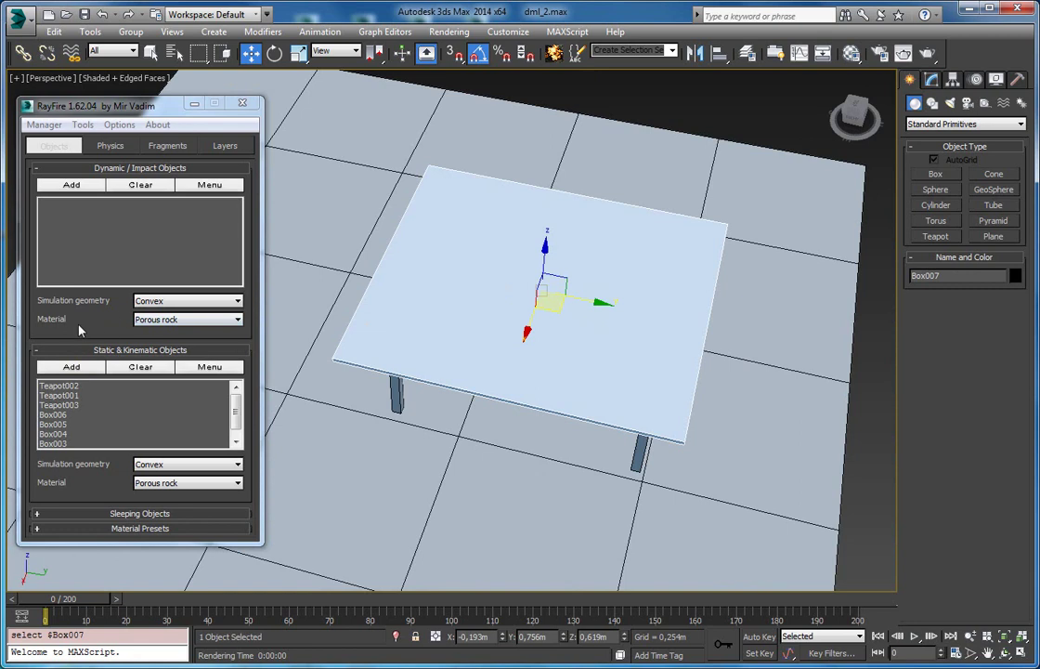
left_click_drag(58, 330, 57, 311)
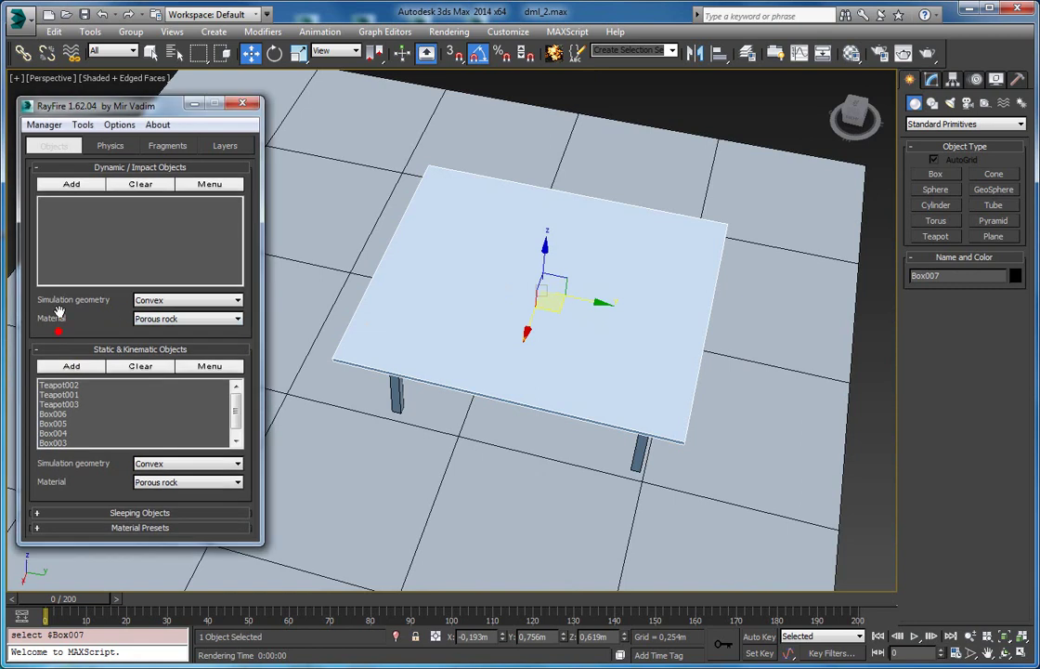
left_click(144, 513)
left_click(72, 402)
Select the sphere above the table, GeoSphere001, and add it to the Dynamic / Impact Objects
scroll(516, 391, "down", 5)
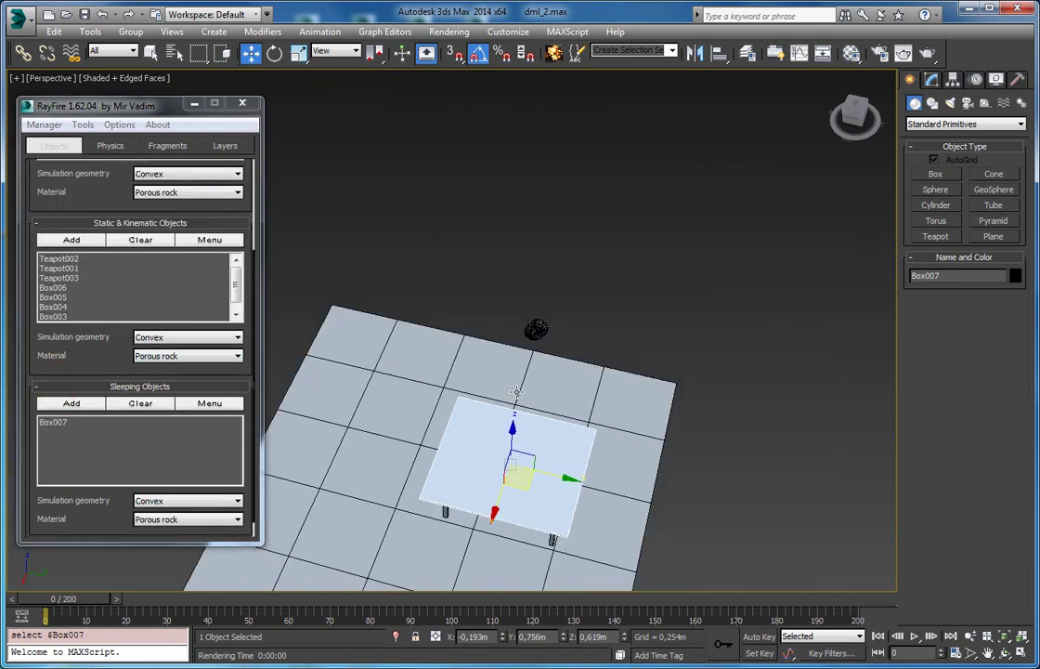
left_click(533, 331)
middle_click_drag(564, 414, 530, 246, "alt")
scroll(551, 375, "up", 4)
middle_click_drag(498, 507, 502, 446, "alt")
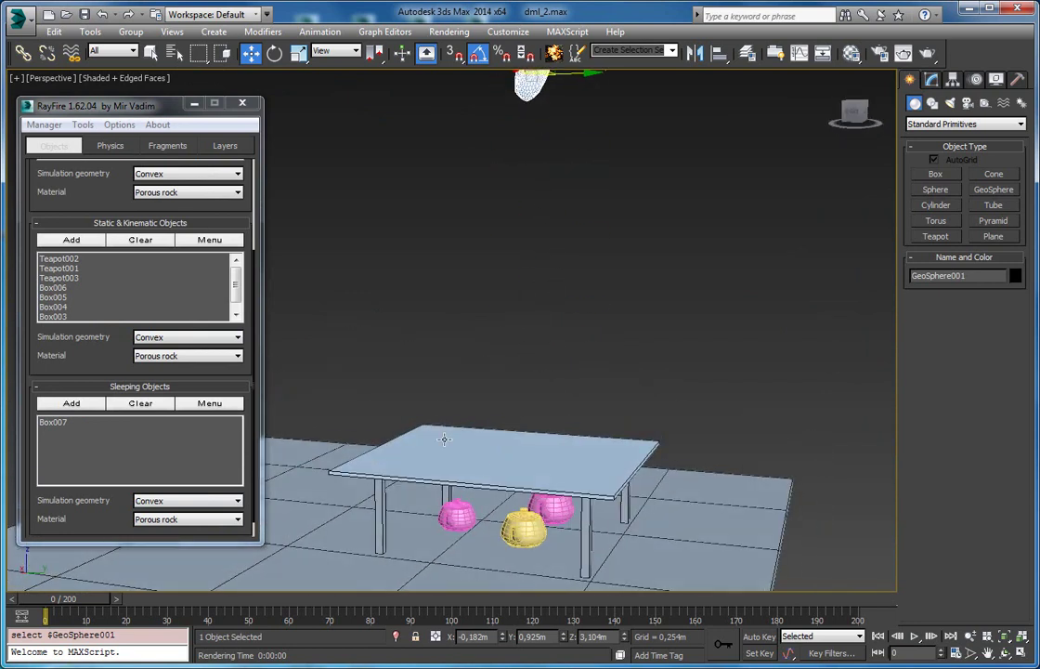
left_click_drag(81, 194, 71, 397)
left_click(69, 190)
middle_click_drag(539, 227, 510, 213, "alt")
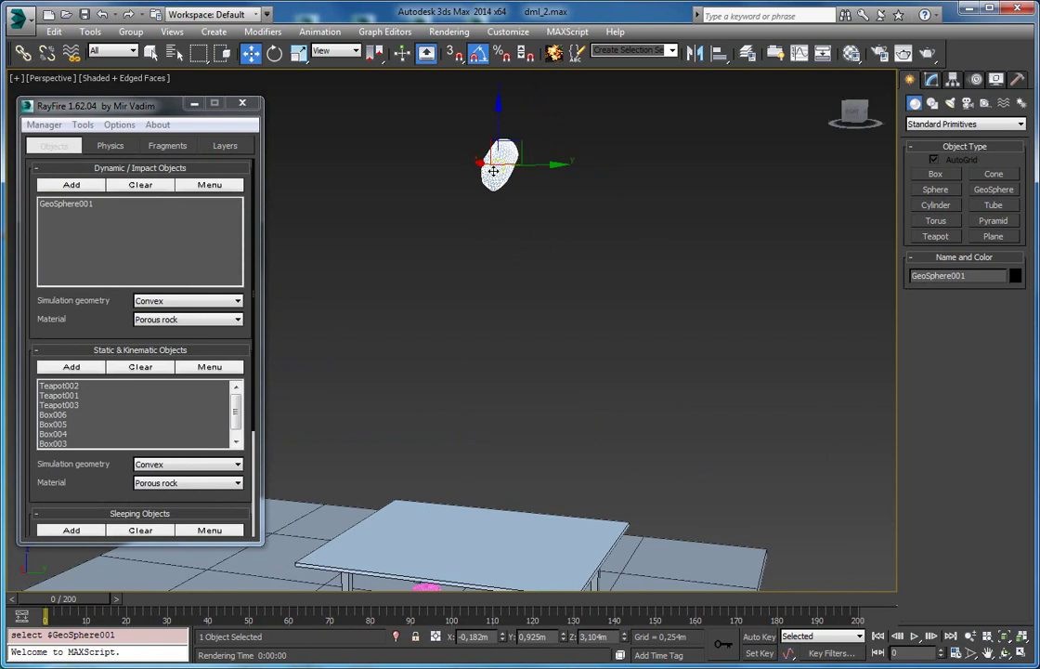
Collapse the physics Simulation Properties and turn on Demolish geometry in the interactive demolition options
left_click(111, 146)
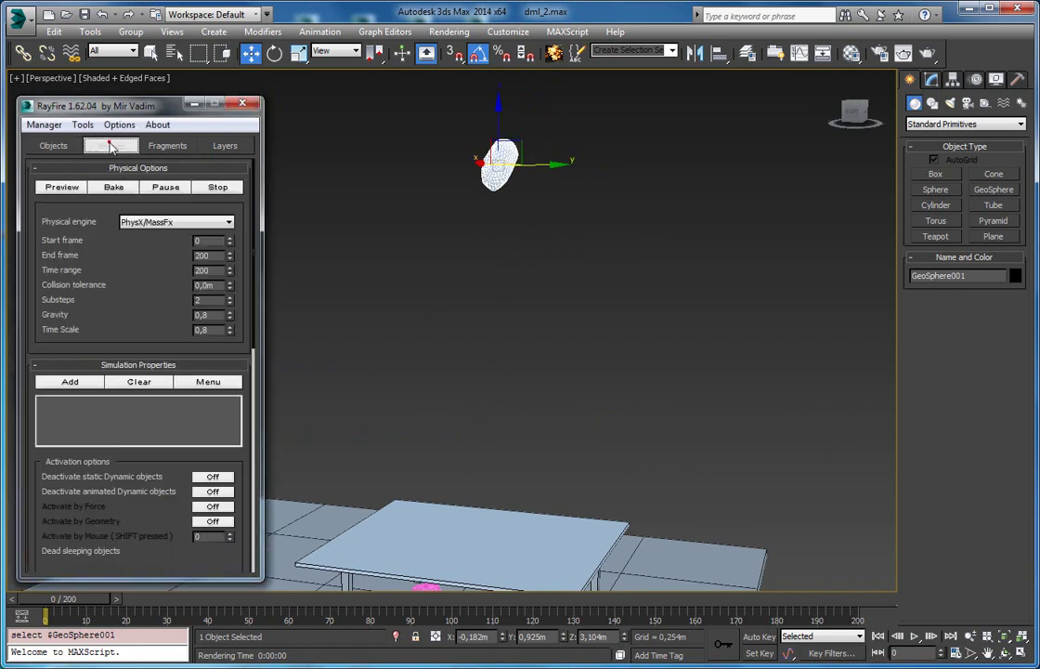
scroll(142, 303, "down", 3)
left_click(141, 304)
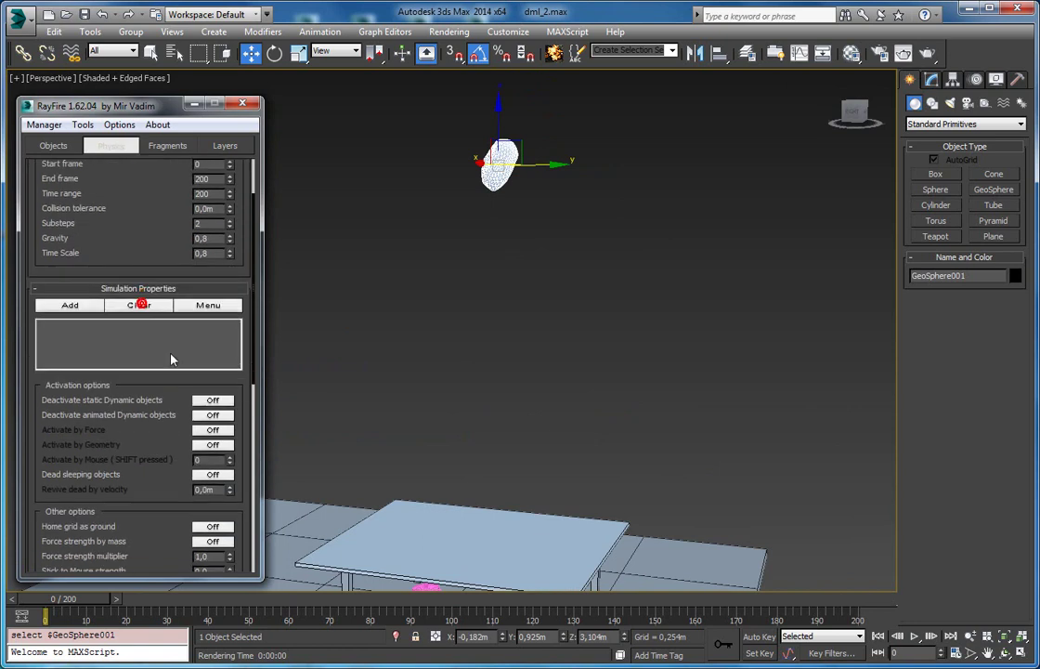
scroll(151, 367, "down", 3)
scroll(152, 367, "up", 1)
left_click(141, 238)
left_click(213, 445)
left_click(213, 445)
left_click(210, 291)
left_click(213, 292)
scroll(130, 372, "up", 5)
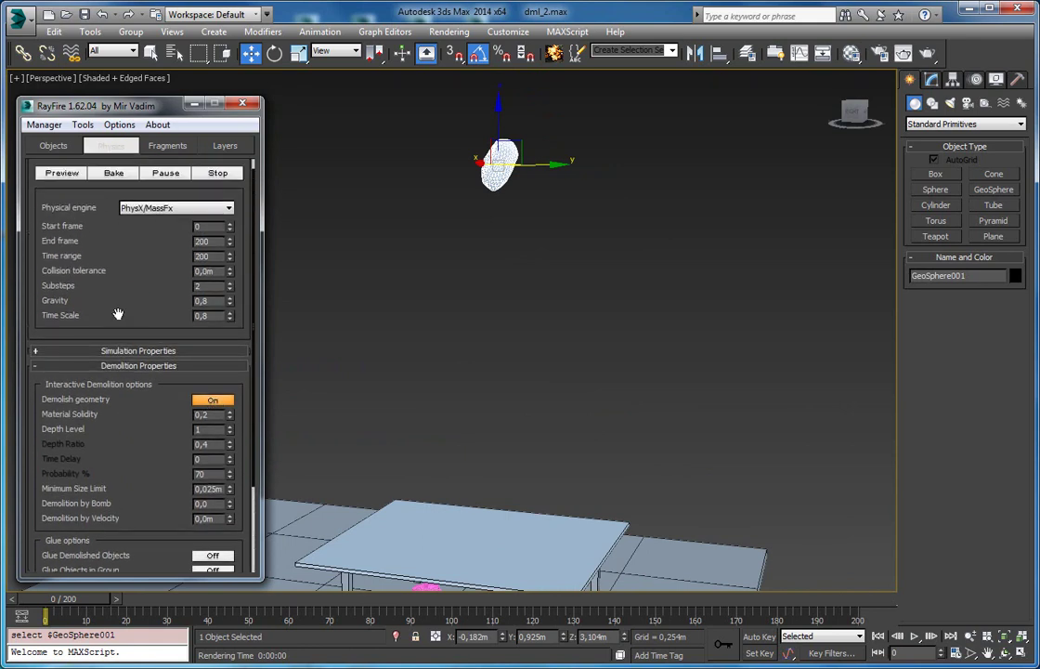
Bake a test simulation of the sphere dropping onto the table, then cancel it
left_click(114, 240)
left_click(113, 185)
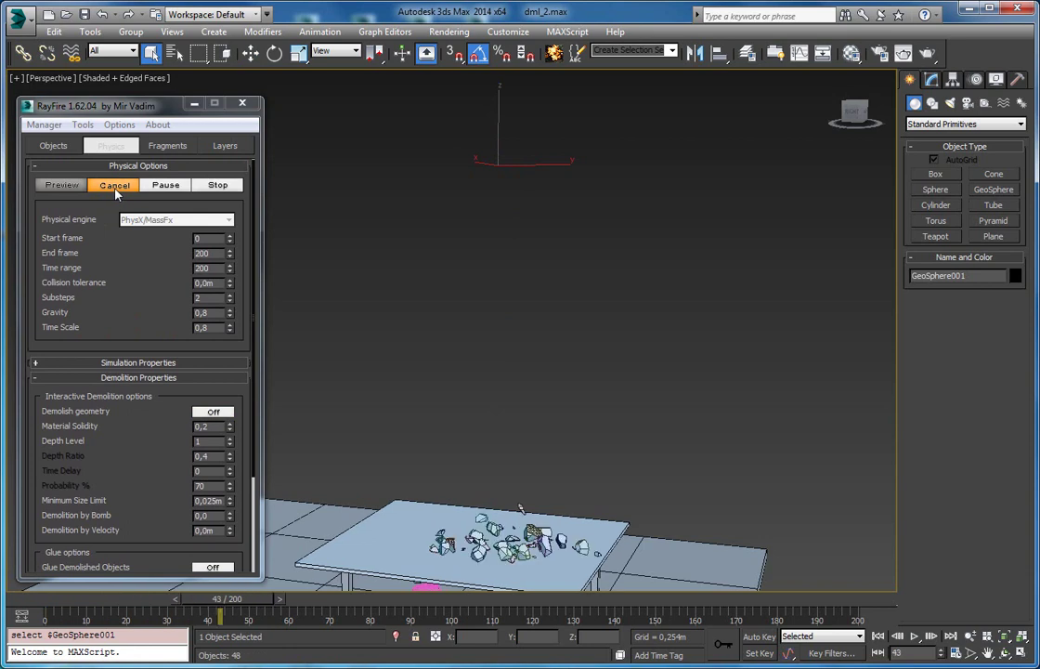
left_click(114, 186)
middle_click_drag(448, 384, 475, 277)
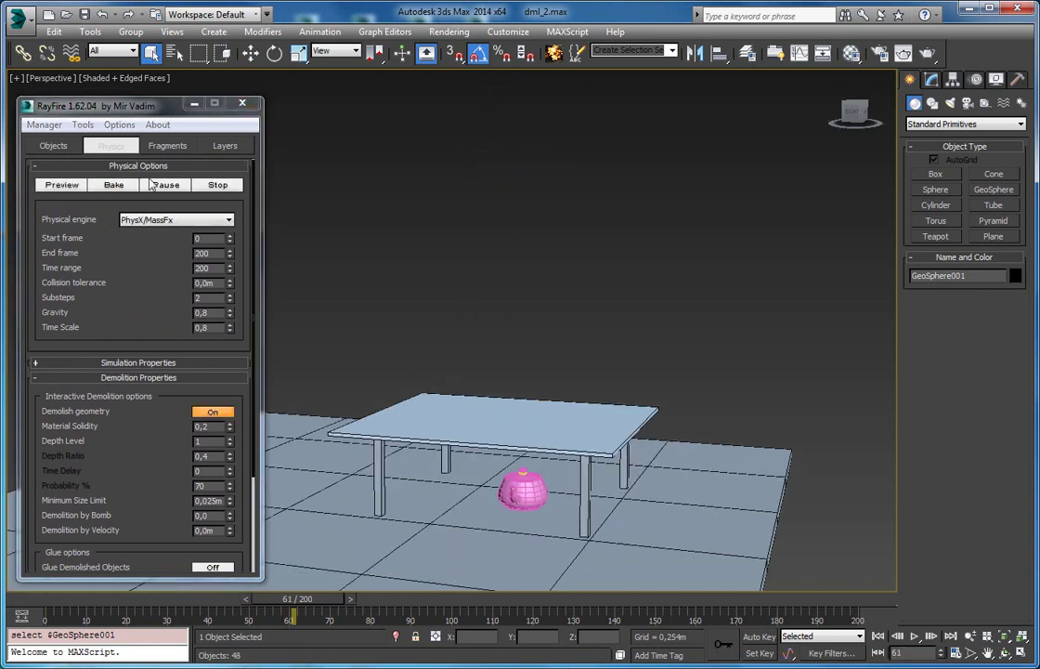
Set the material of GeoSphere001 in the Dynamic / Impact Objects to Heavy metal
left_click(53, 145)
scroll(93, 269, "down", 3)
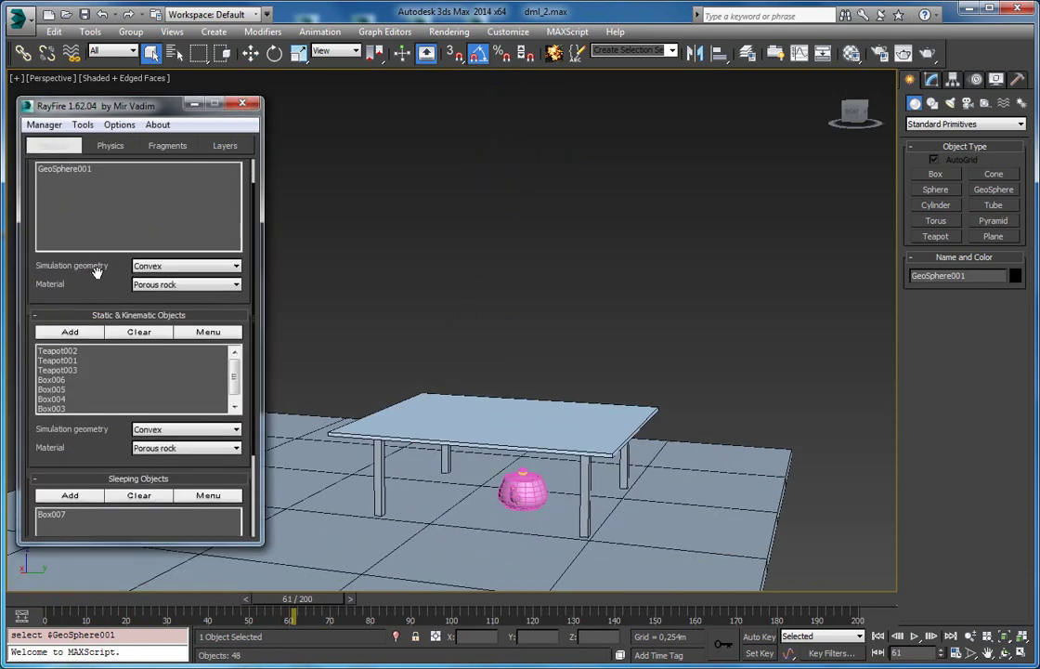
scroll(104, 306, "down", 3)
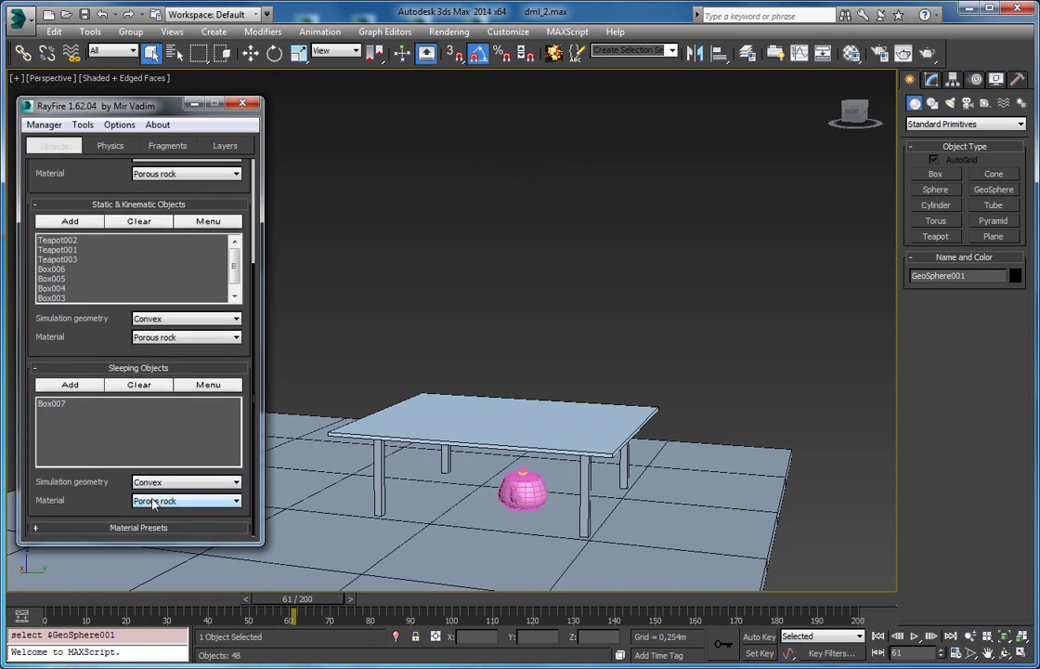
scroll(142, 465, "up", 4)
left_click(156, 320)
left_click(78, 205)
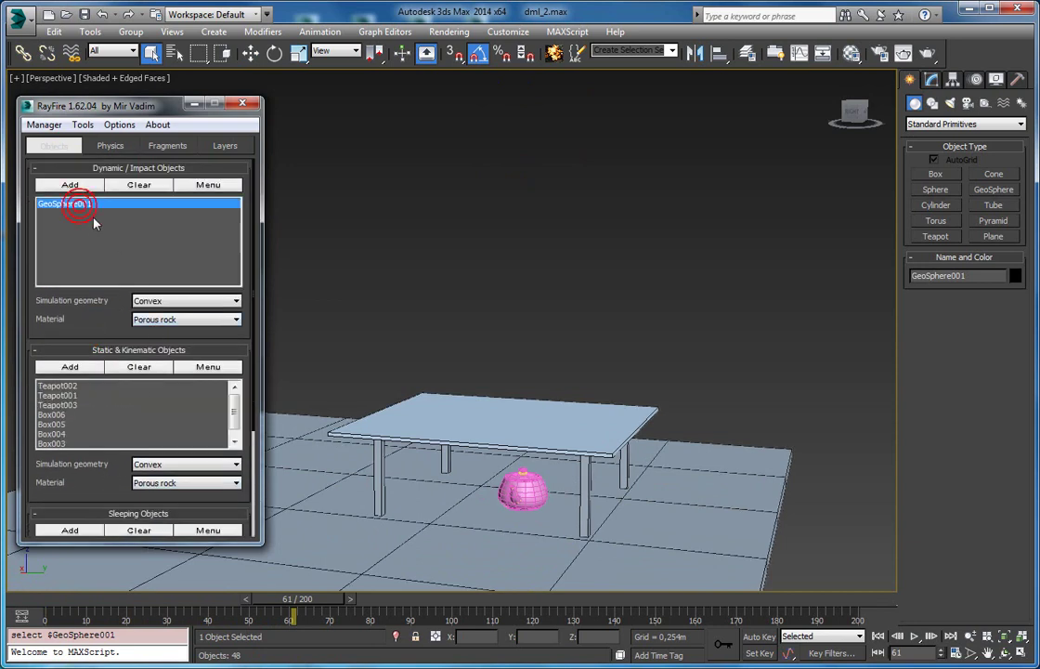
left_click(147, 320)
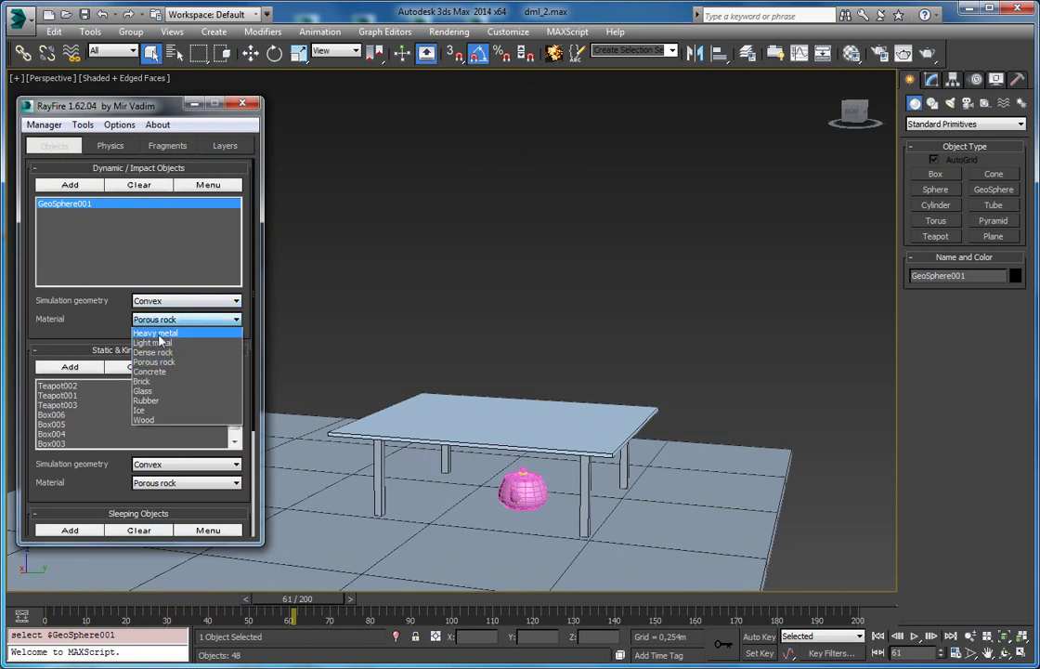
left_click(159, 334)
scroll(95, 318, "down", 1)
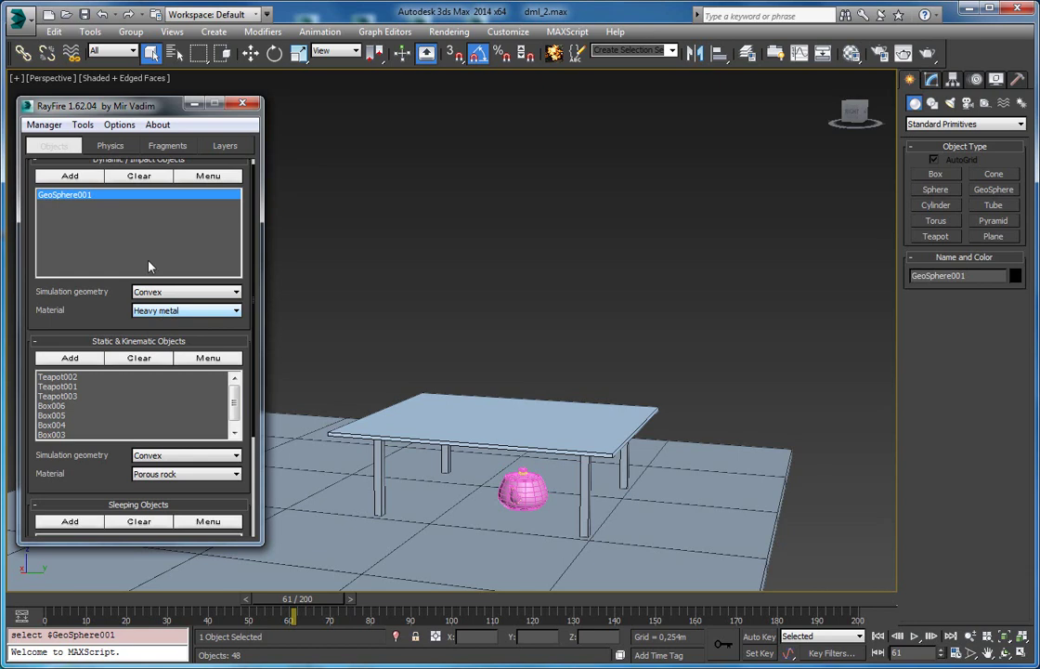
Bake another test simulation with the heavy metal sphere, watch the tabletop impact, and cancel it
left_click(111, 147)
left_click(113, 185)
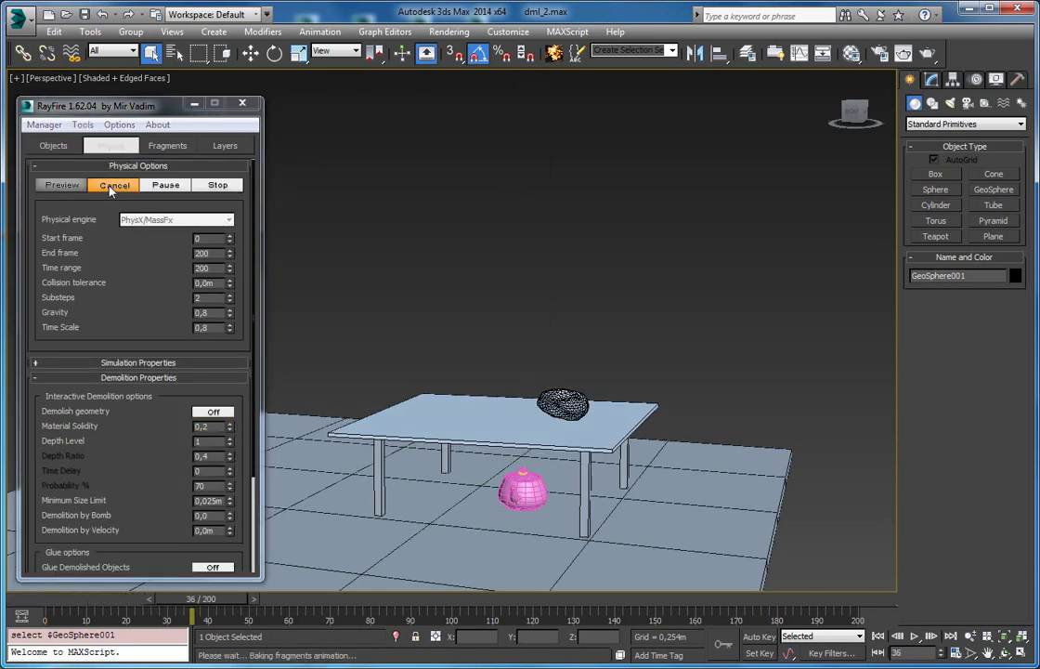
middle_click_drag(497, 361, 503, 424, "alt")
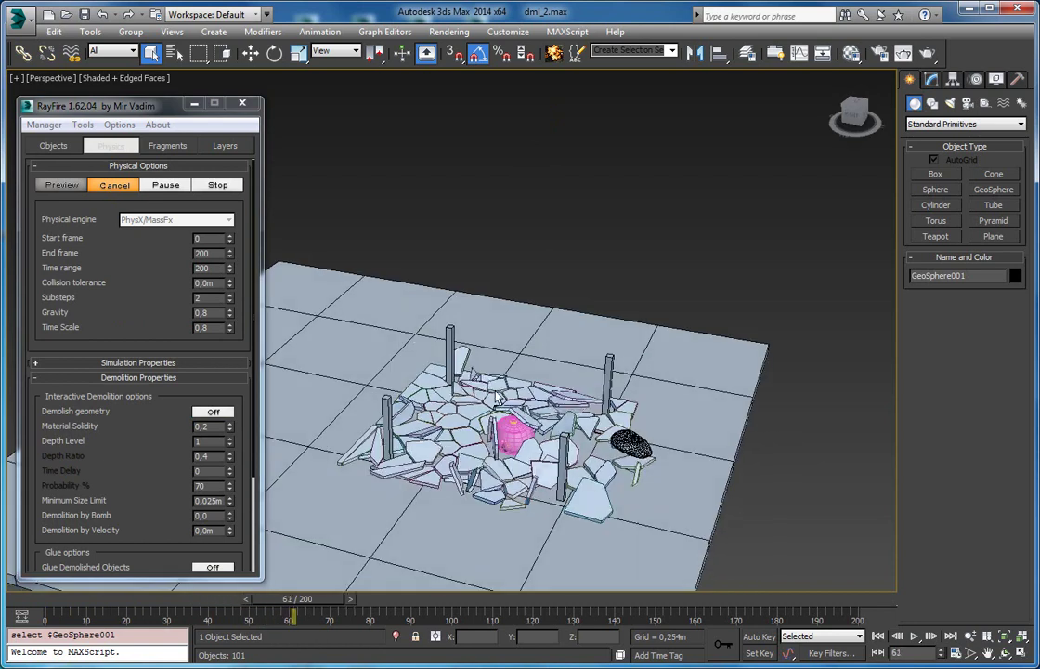
left_click(114, 185)
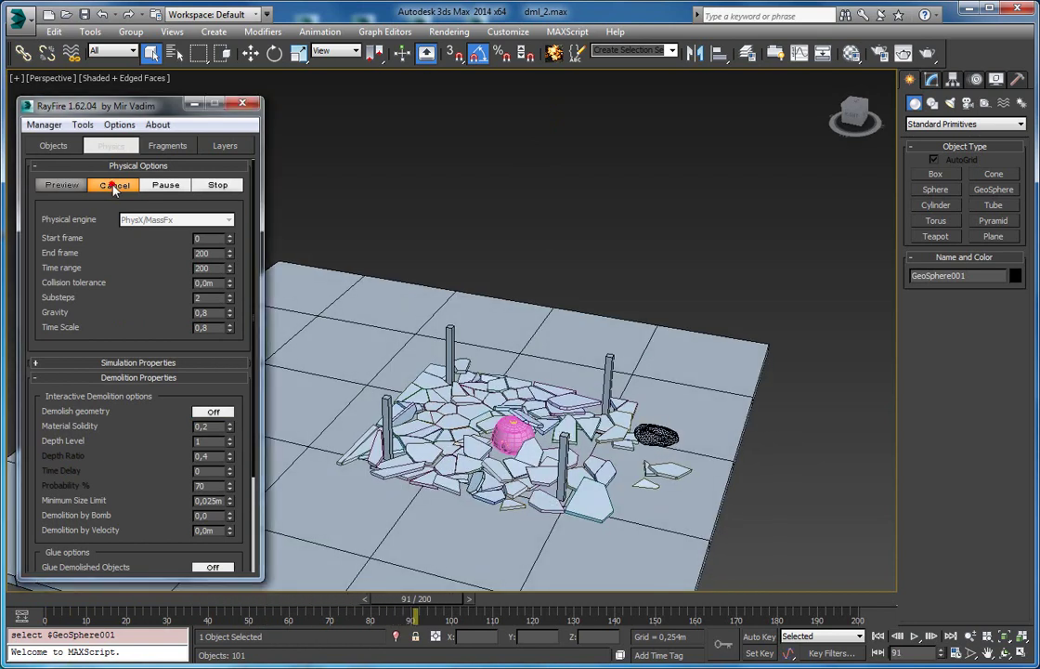
left_click_drag(119, 483, 78, 526)
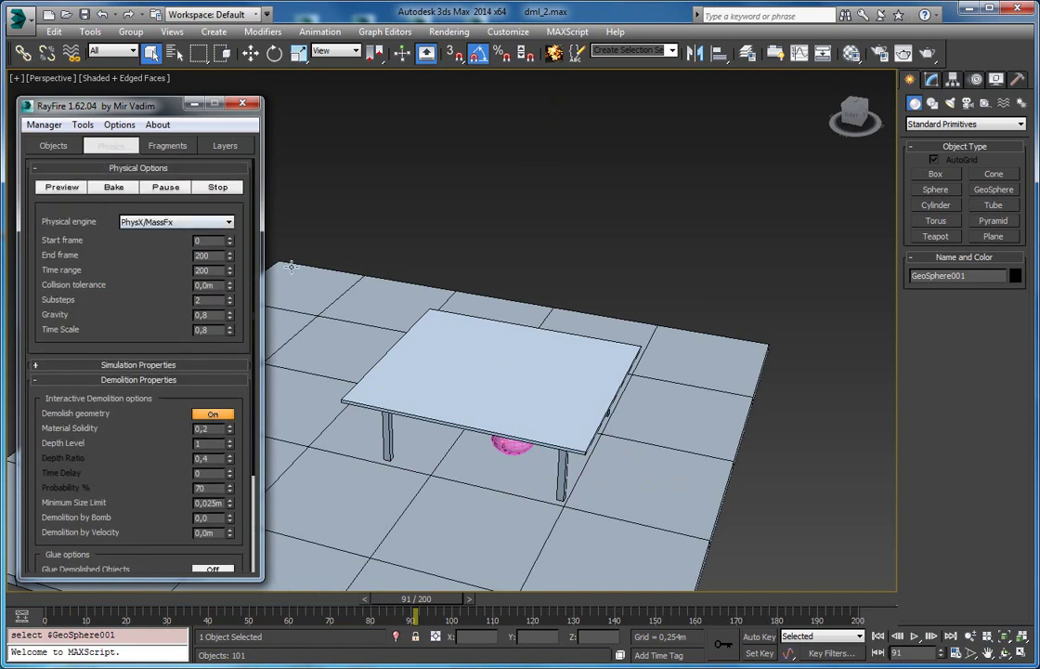
Return to frame 0, enable Auto Key, and move the sphere up and away along Y from above the table
middle_click_drag(420, 260, 471, 389)
middle_click_drag(517, 339, 535, 321, "alt")
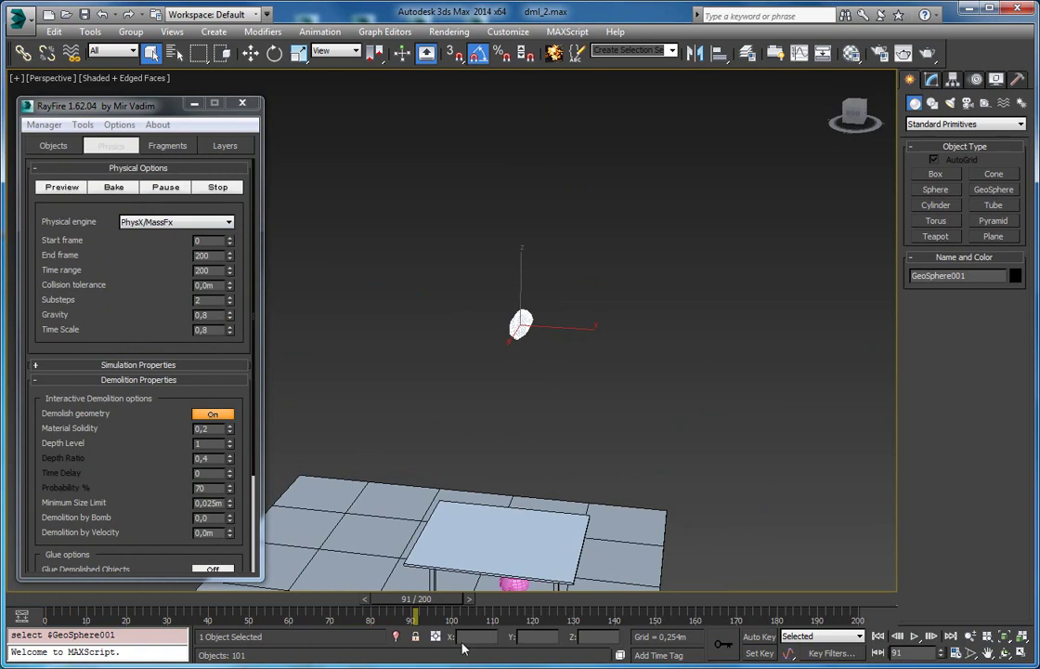
left_click_drag(417, 604, 52, 603)
middle_click_drag(583, 474, 583, 437, "alt")
middle_click_drag(583, 436, 543, 394)
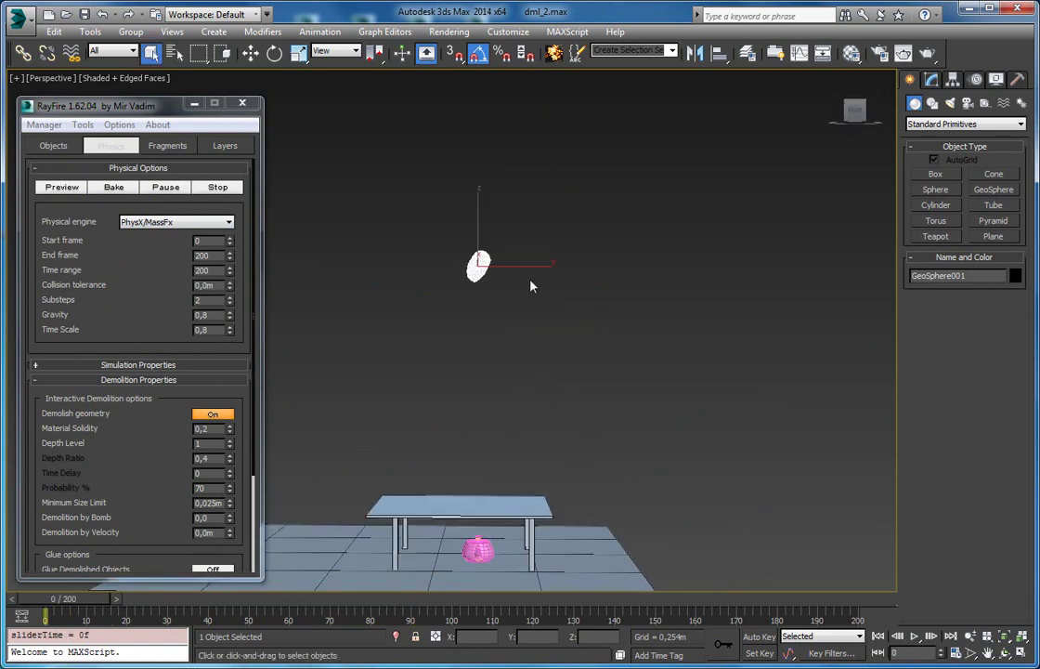
key("w")
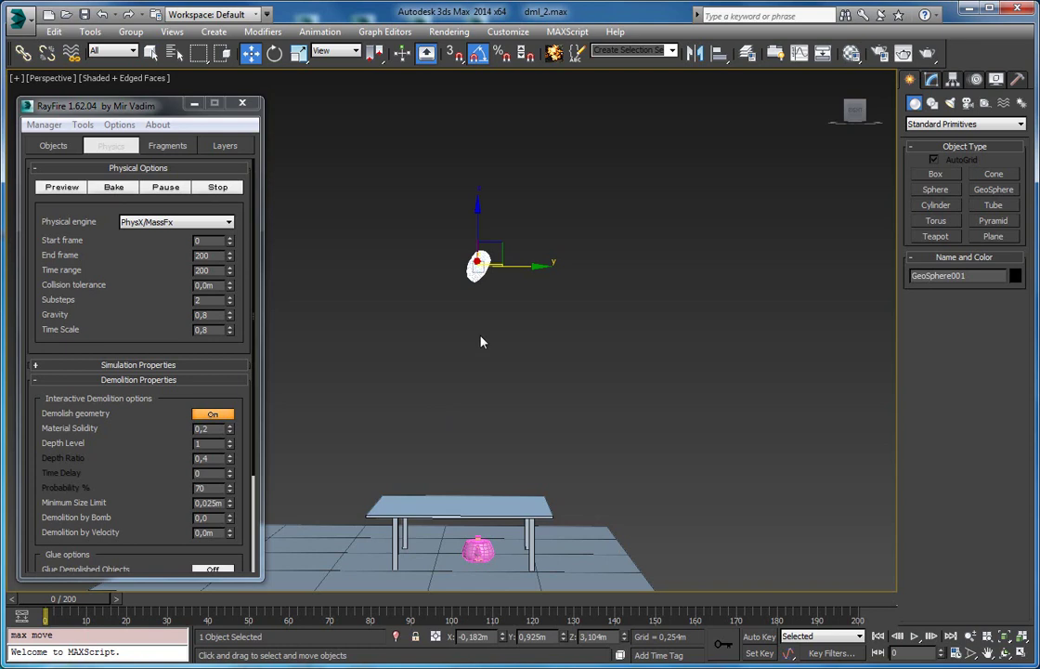
left_click(758, 637)
left_click_drag(498, 249, 662, 226)
Animate the sphere at frame 10 by moving it down to the tabletop, and turn off Auto Key
left_click_drag(70, 603, 105, 603)
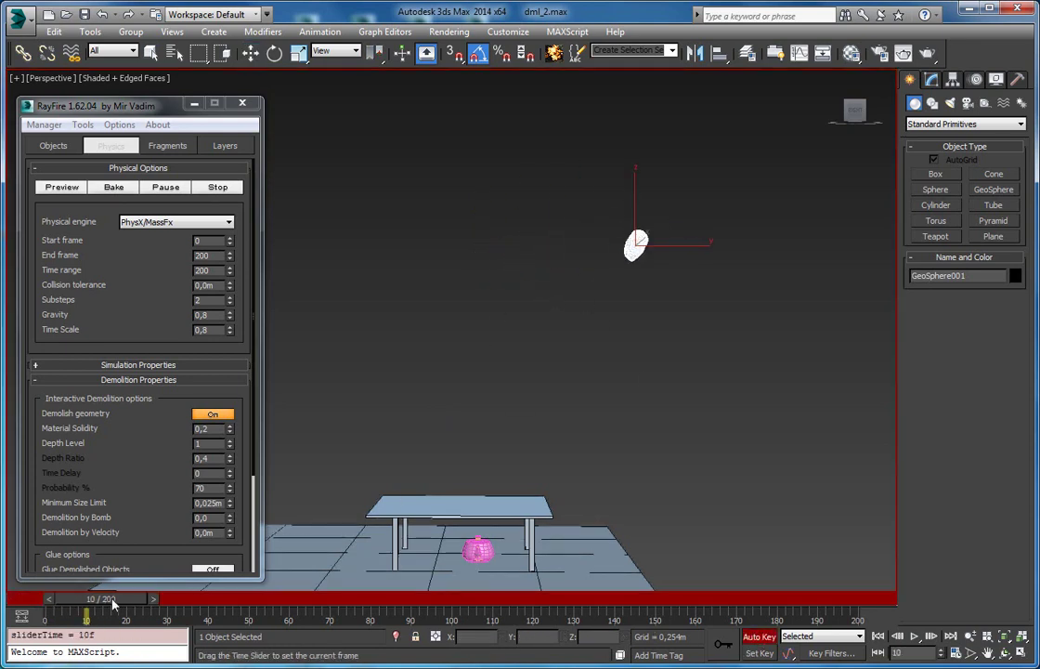
left_click_drag(656, 226, 492, 475)
left_click(748, 636)
Scrub to frame 8, with the sphere just above the tabletop, and set the simulation start frame to 8
mouse_move(94, 597)
left_mouse_down()
mouse_move(67, 600)
mouse_move(92, 611)
left_mouse_up()
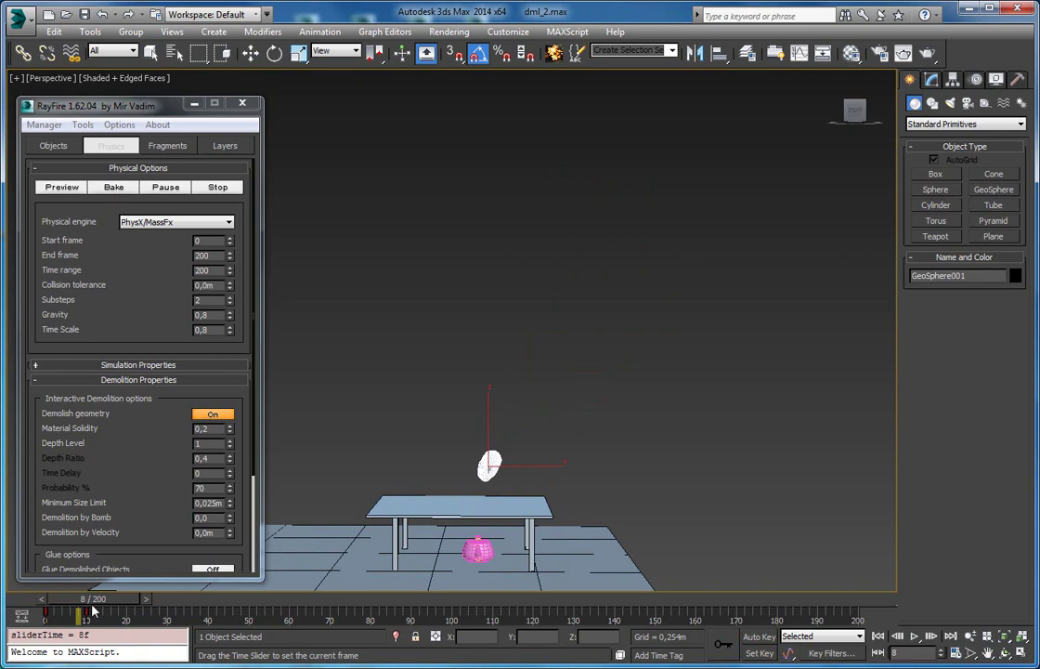
key("w")
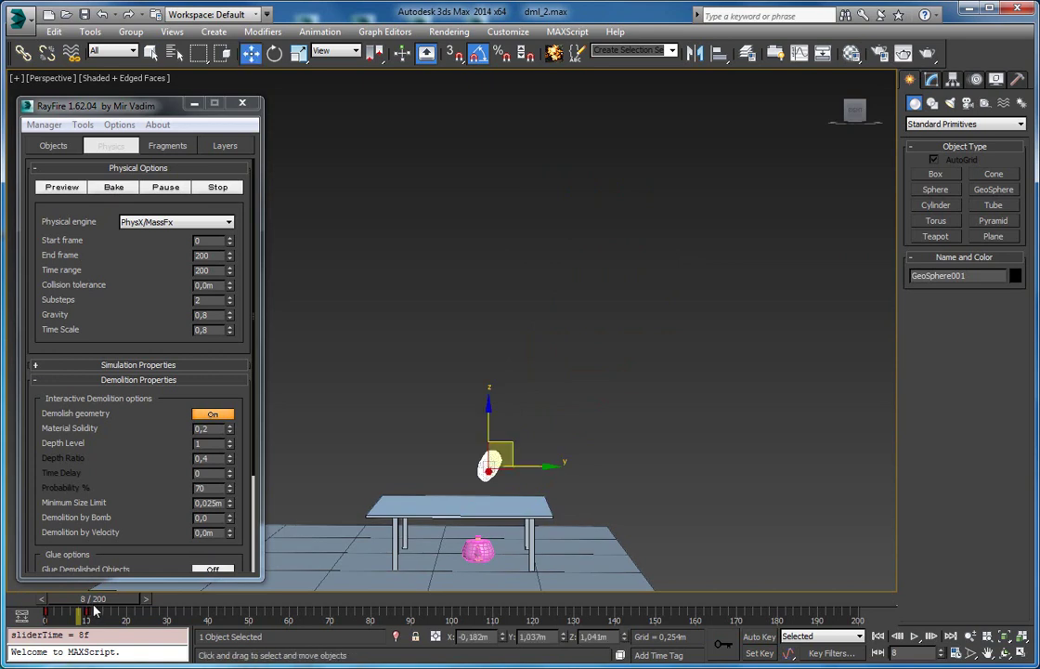
left_click(208, 241)
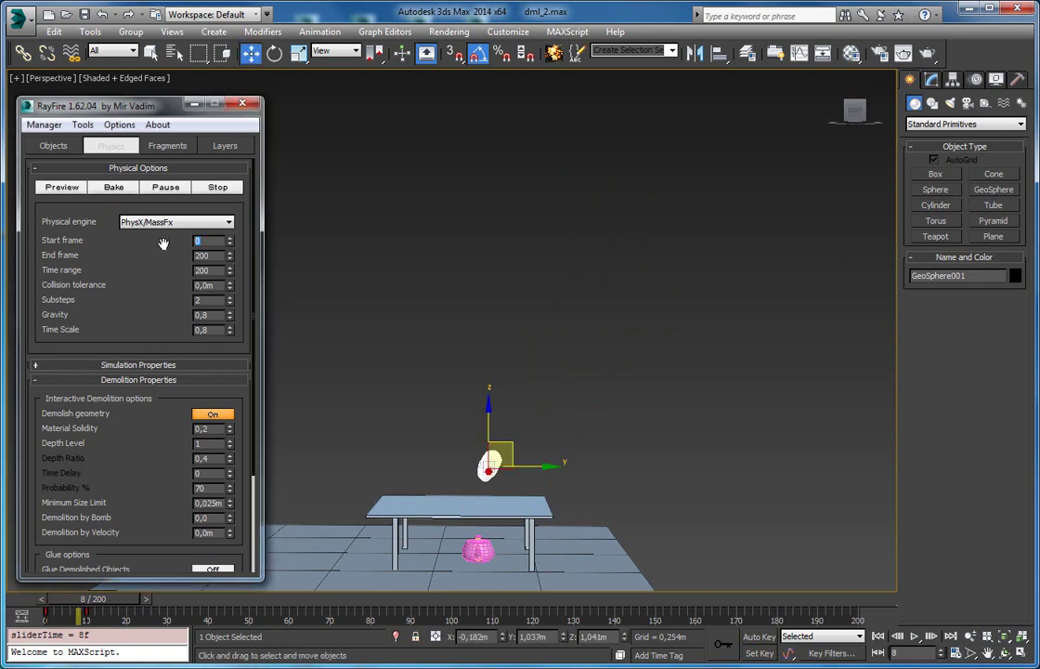
middle_click_drag(394, 420, 436, 315)
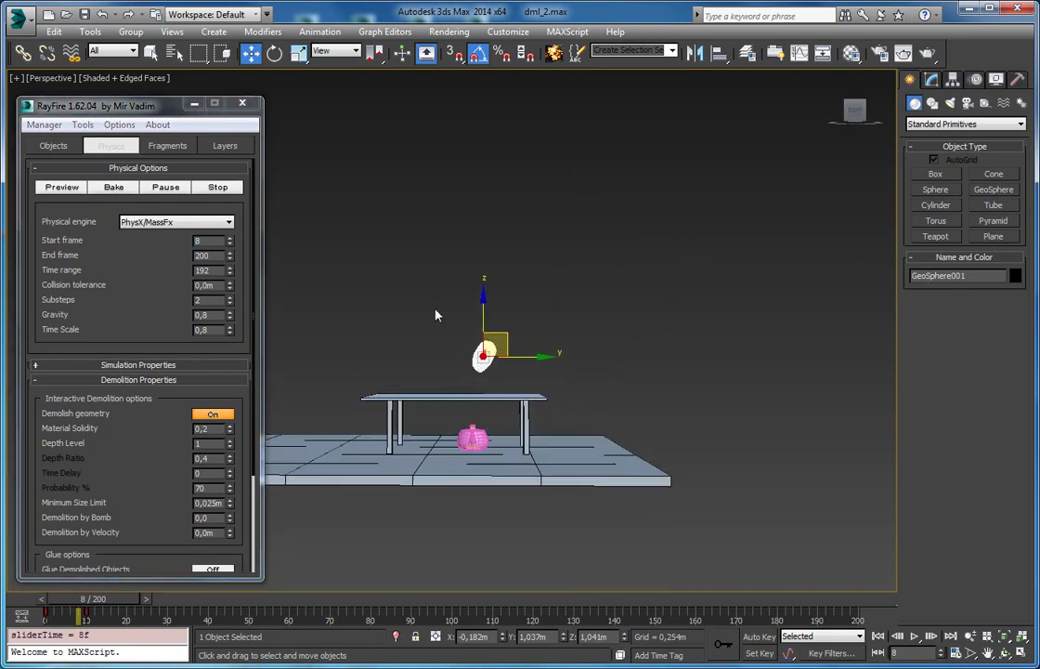
Go to frame 7, check the sphere's position above the tabletop, and look over the fragmentation options
left_click_drag(90, 595, 90, 605)
key("w")
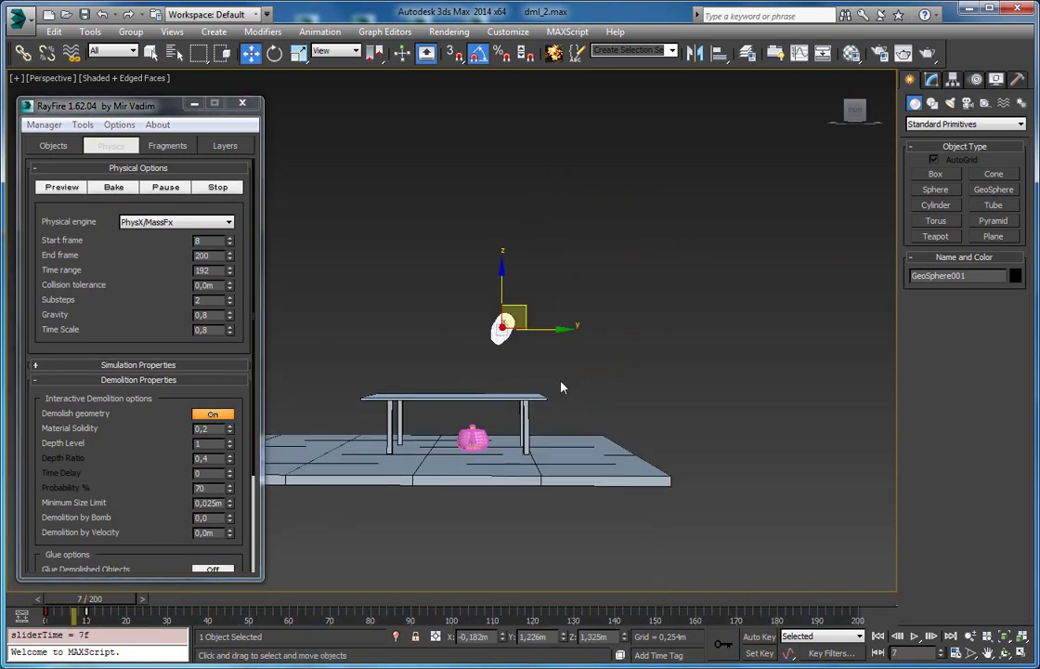
middle_click_drag(562, 353, 317, 243, "alt")
scroll(623, 301, "up", 4)
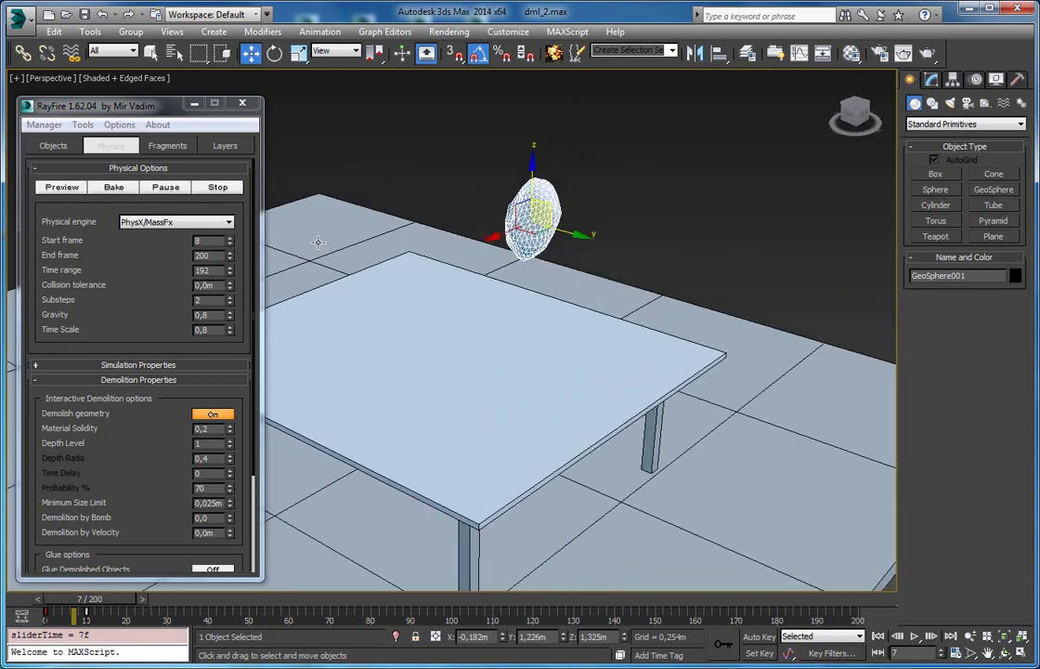
left_click(160, 146)
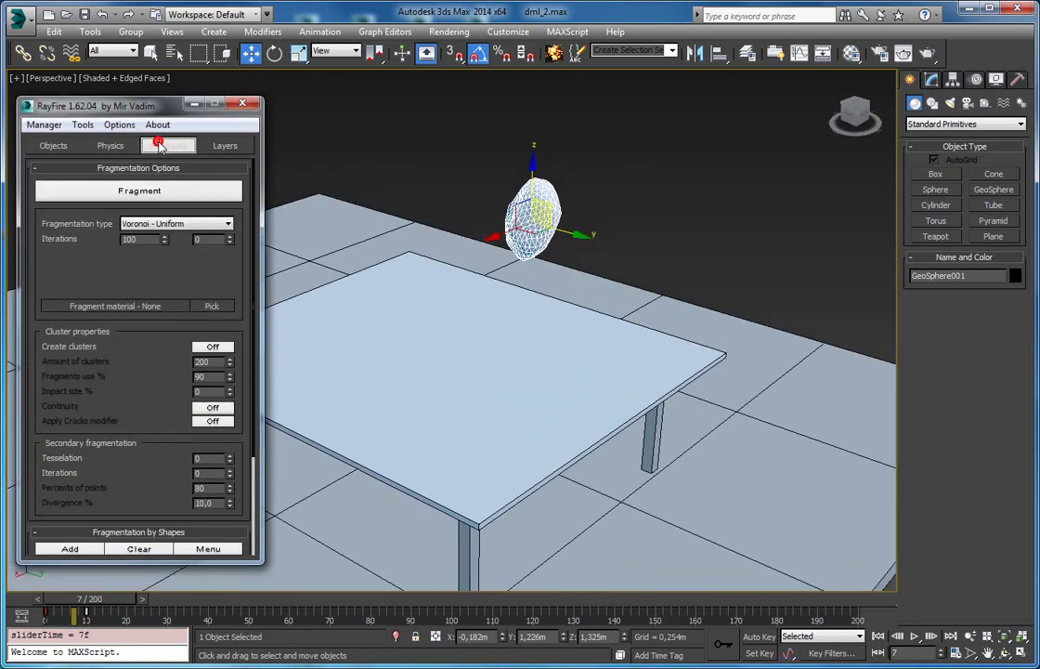
left_click(108, 146)
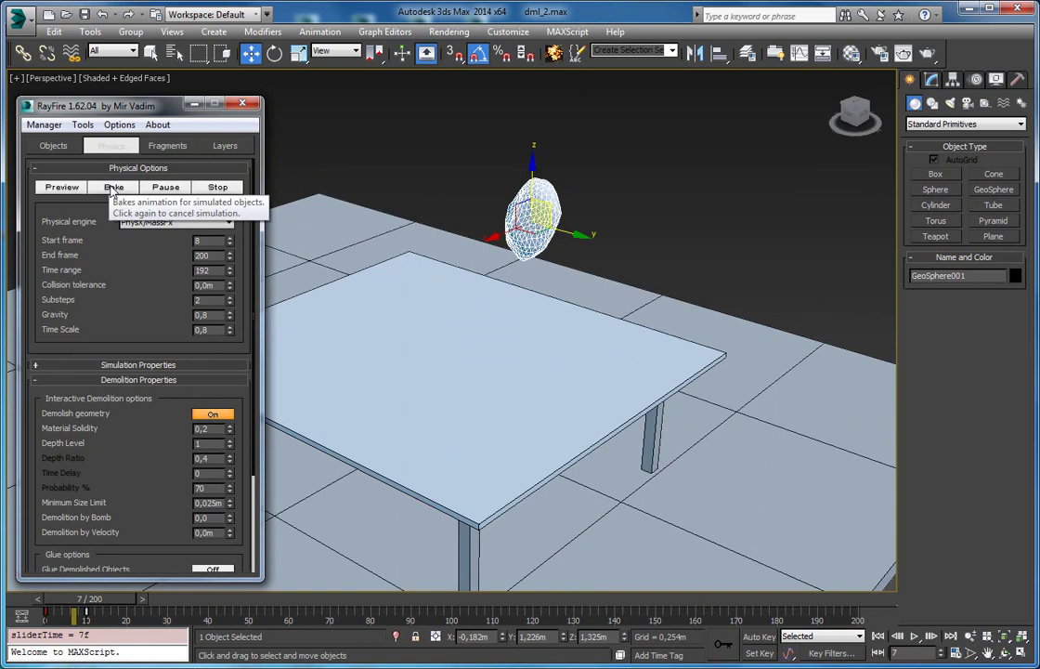
Bake the demolition simulation, cancel the run, and set the physics substeps to 3
left_click(112, 188)
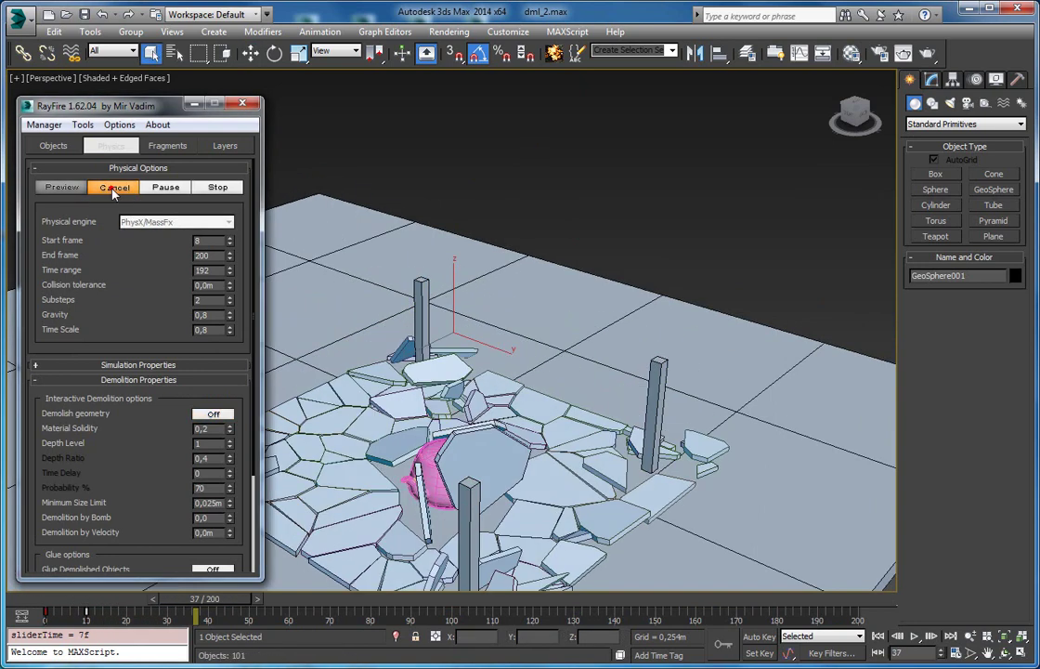
left_click(112, 188)
left_click(230, 296)
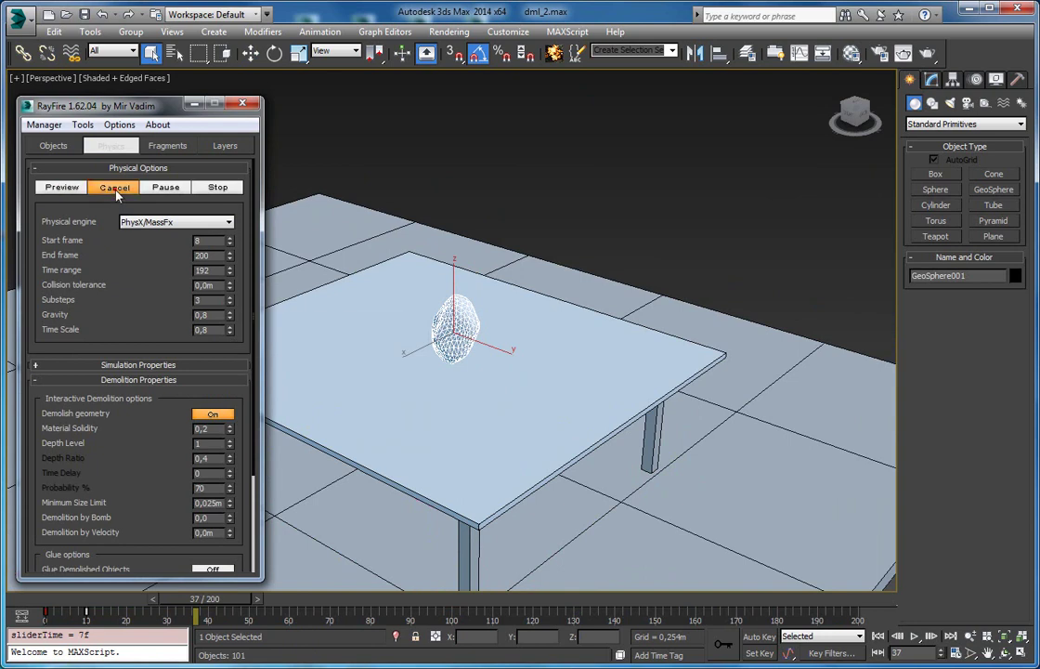
Bake the simulation again, watch the tabletop shatter, and stop it at frame 90
left_click(115, 188)
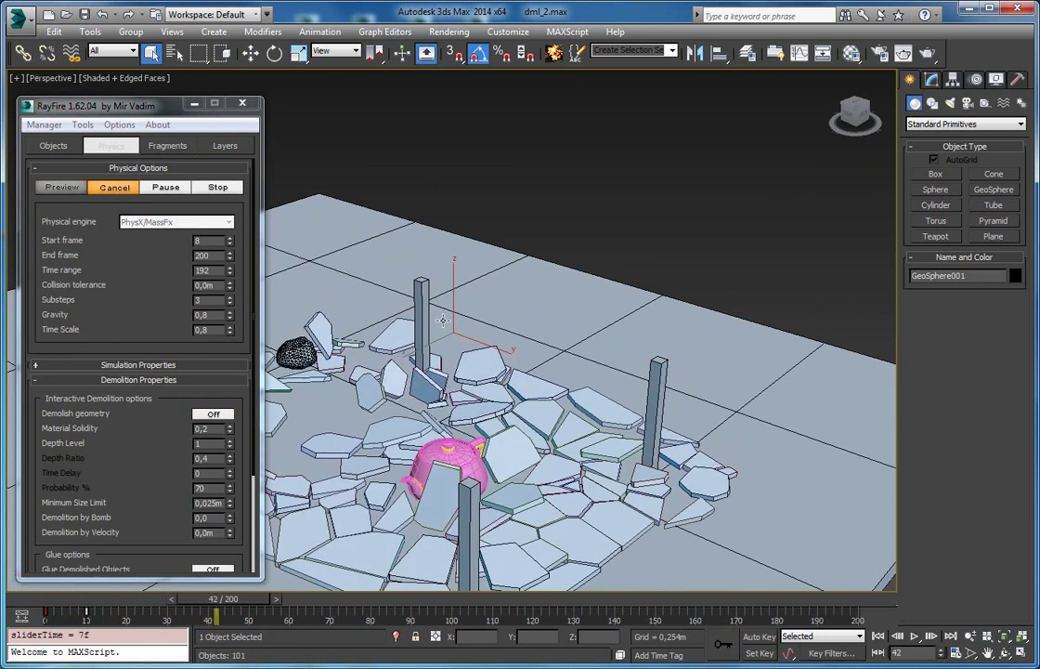
middle_click_drag(442, 321, 656, 317)
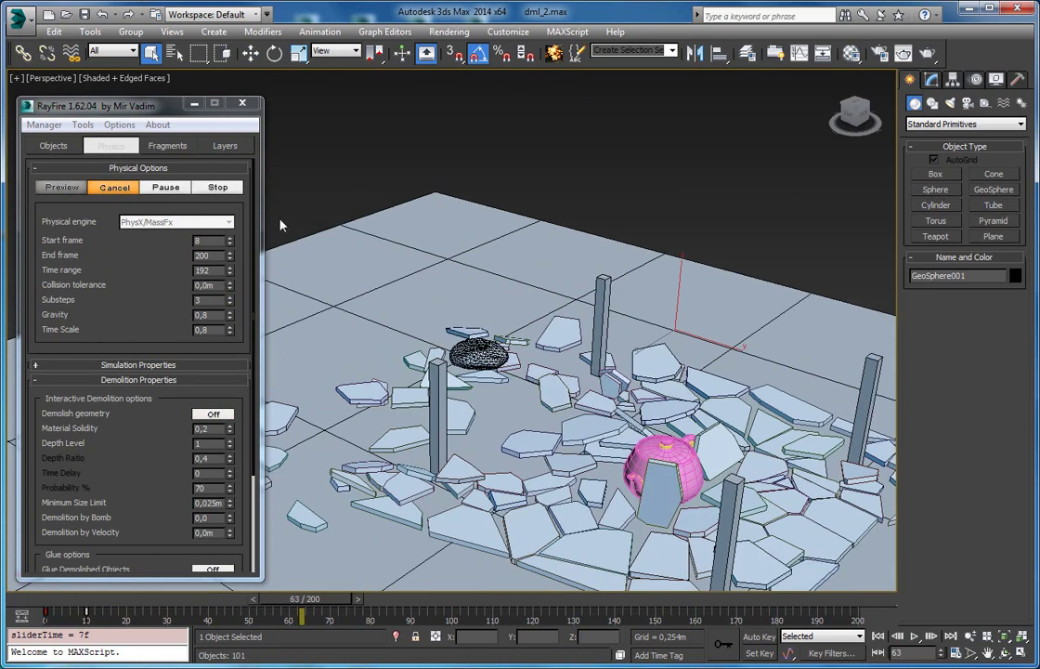
left_click(219, 187)
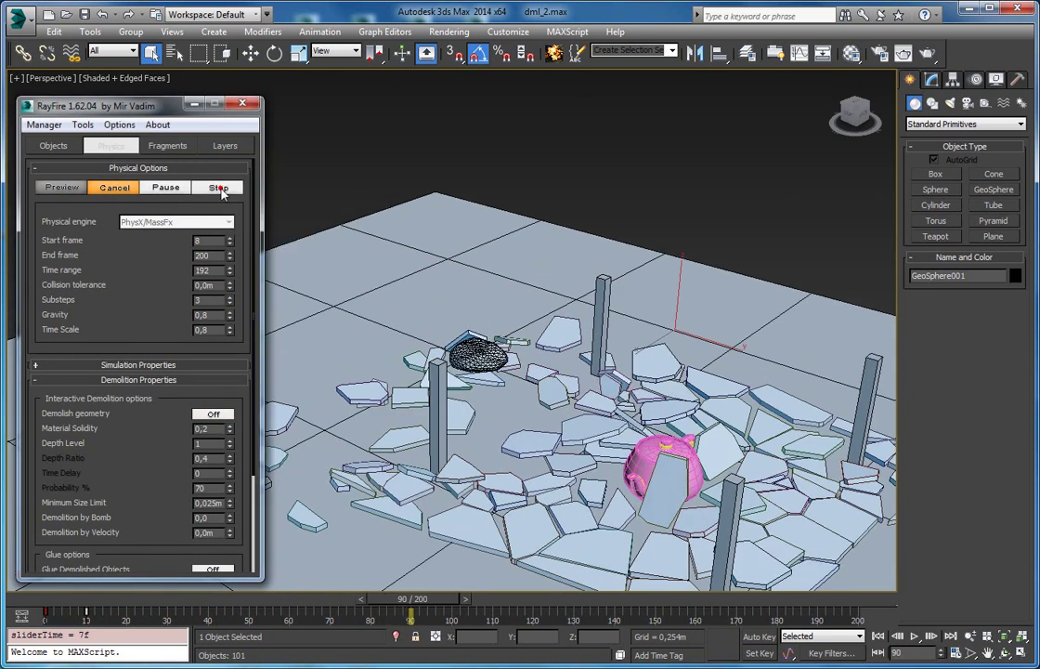
Go back to frame 0 and examine the fractured tabletop up close with edged faces off and on, selecting one fragment
left_click_drag(431, 601, 70, 600)
middle_click_drag(516, 369, 449, 404)
scroll(449, 404, "down", 3)
mouse_move(521, 397)
middle_mouse_down()
mouse_move(447, 367)
mouse_move(496, 378)
mouse_move(486, 392)
mouse_move(565, 387)
mouse_move(559, 376)
mouse_move(538, 380)
middle_mouse_up()
left_click(450, 377)
key("F4")
scroll(486, 392, "up", 5)
key("F4")
left_click(535, 364)
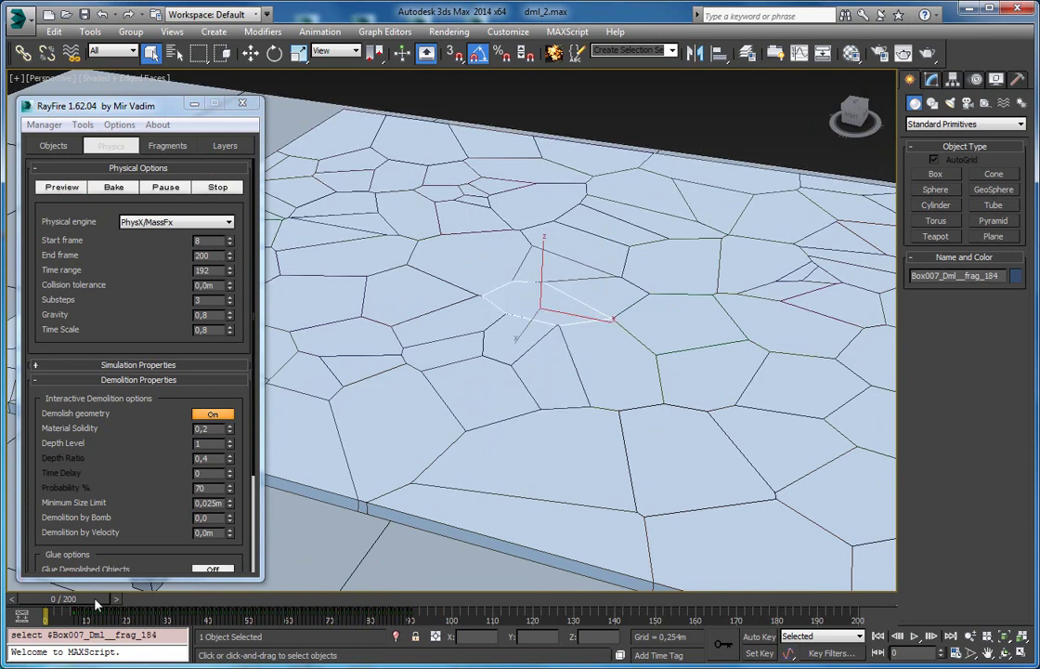
Go to frame 17, select a fragment near the impact hole, and render the frame to check the debris
left_click_drag(85, 597, 163, 599)
key("q")
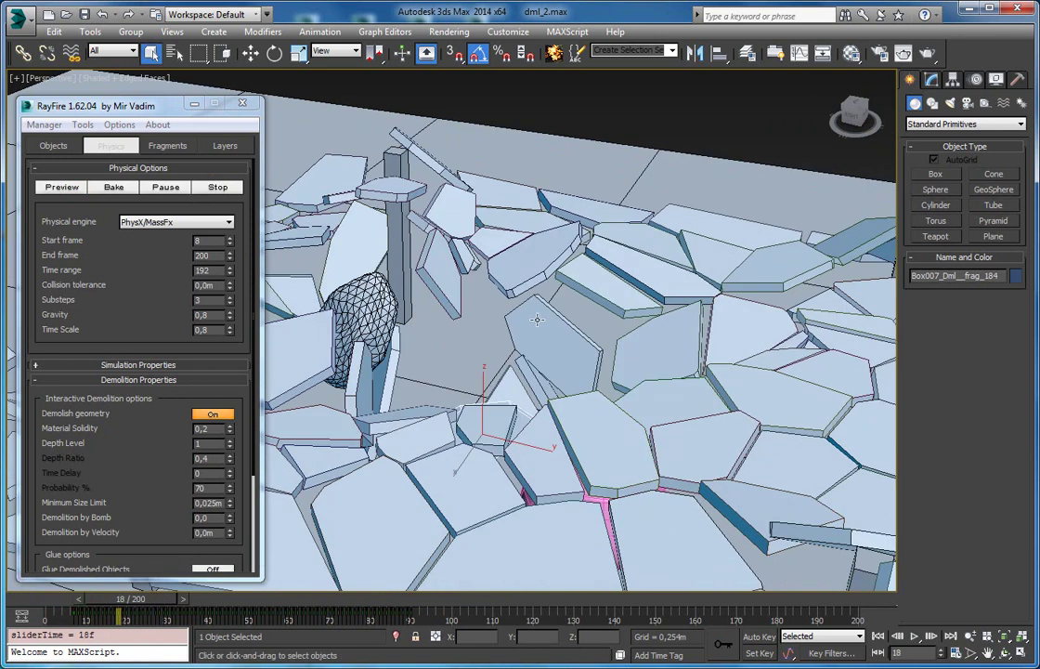
left_click(539, 318)
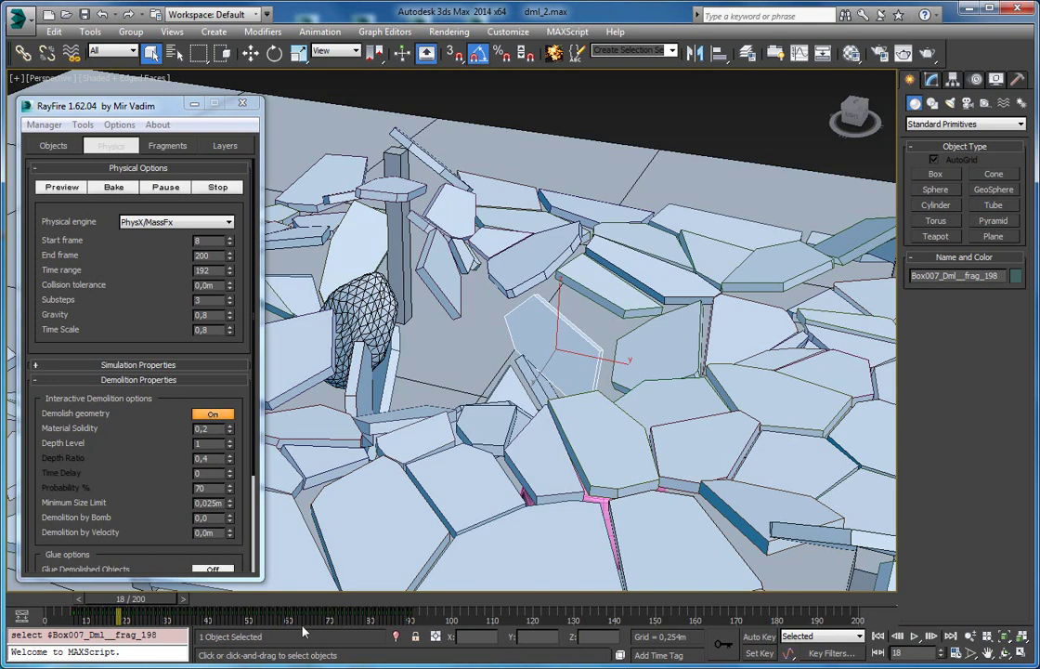
left_click_drag(156, 610, 150, 609)
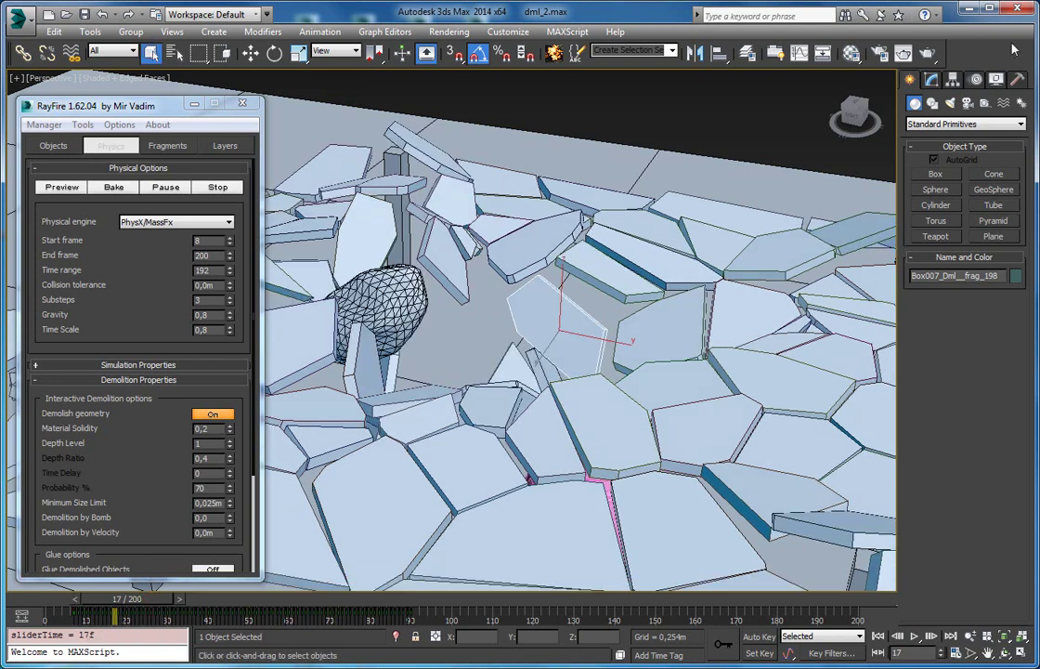
left_click(928, 54)
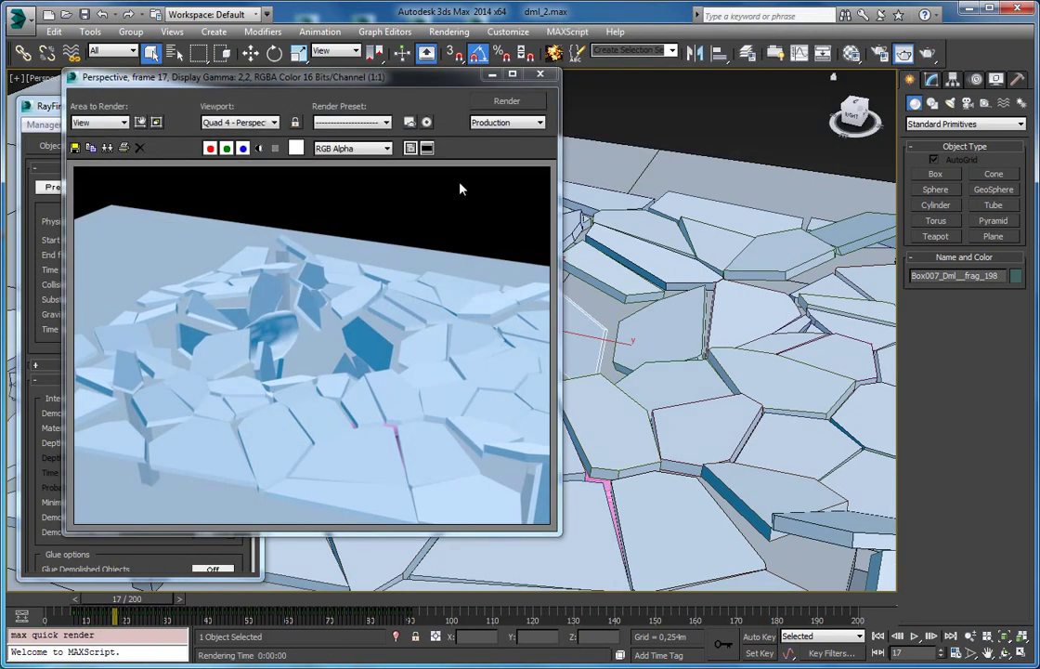
left_click(539, 74)
Render the tabletop before impact at frame 6 with edged faces hidden, and show the edges again
left_click_drag(152, 600, 107, 602)
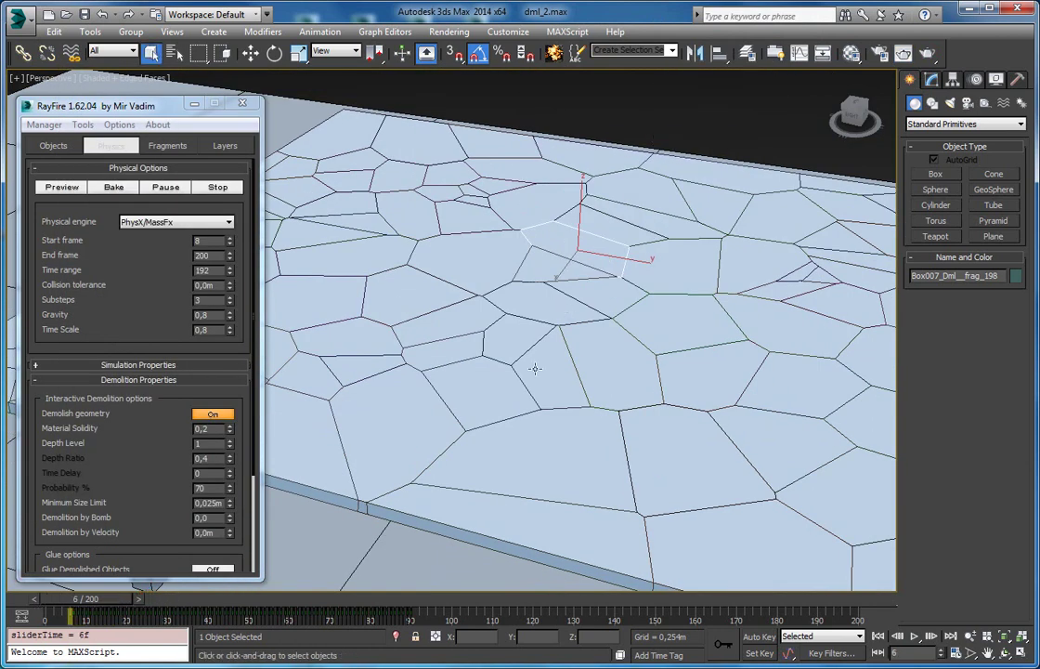
key("F4")
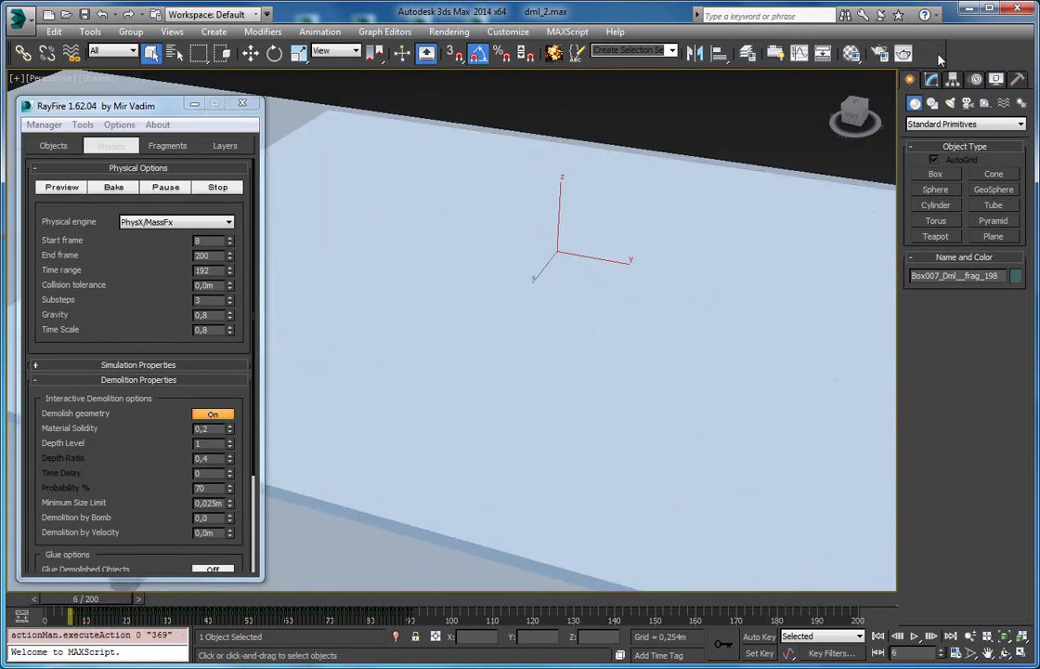
left_click(903, 53)
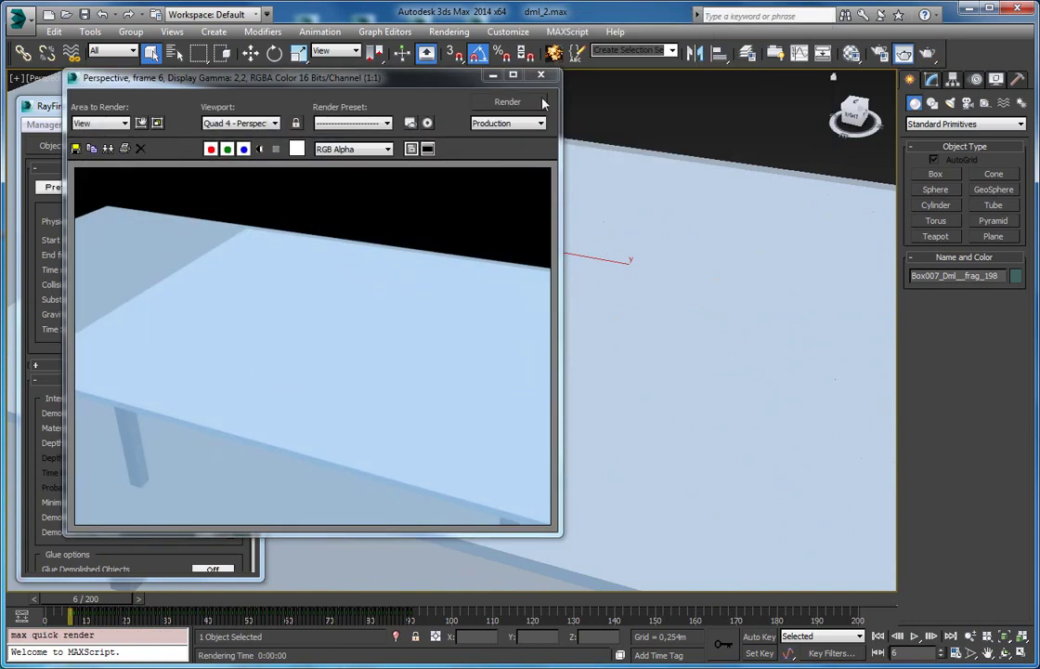
left_click(540, 75)
key("F4")
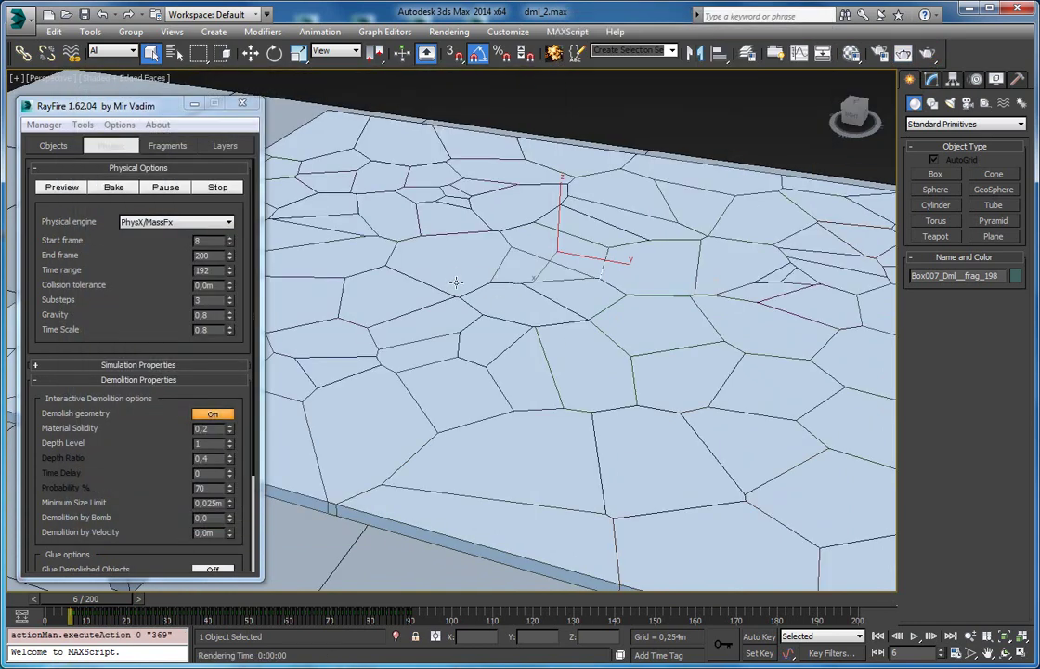
Delete the baked demolition fragments through RayFire to restore the unbroken tabletop
scroll(521, 347, "down", 6)
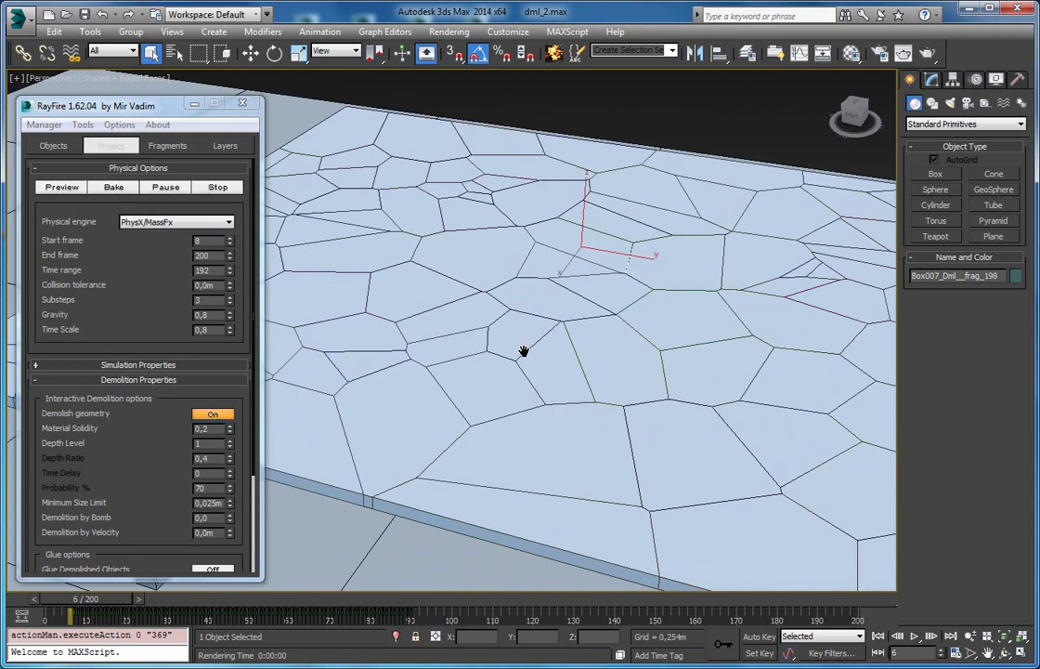
left_click(44, 124)
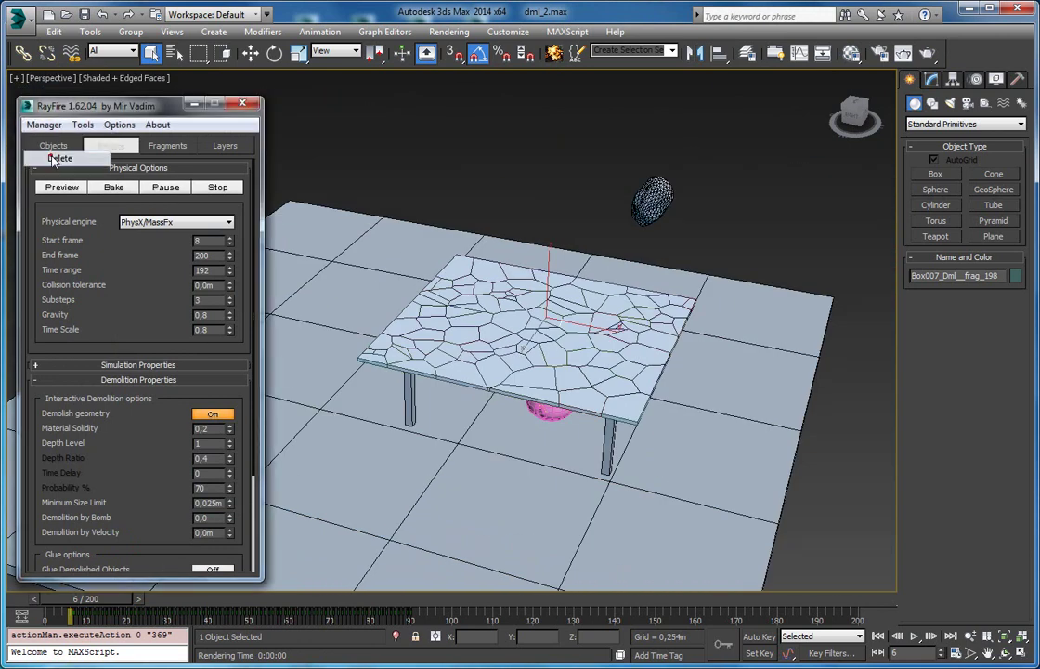
left_click(58, 158)
Apply the semi-transparent 02 - Default material with 50 opacity to the tabletop
left_click(474, 297)
key("m")
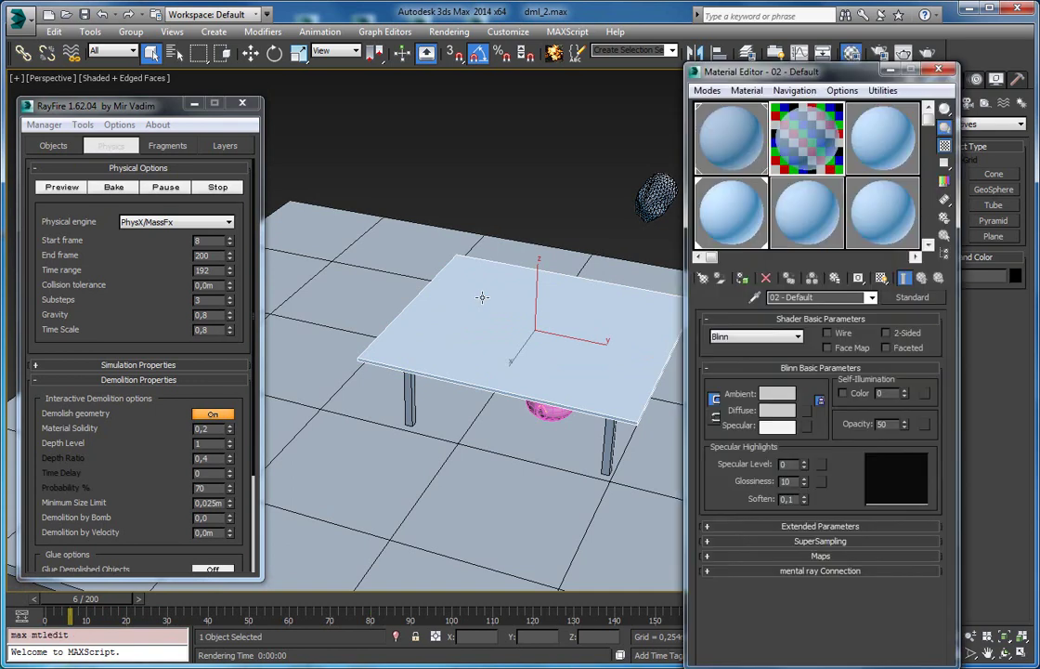
left_click_drag(699, 76, 713, 88)
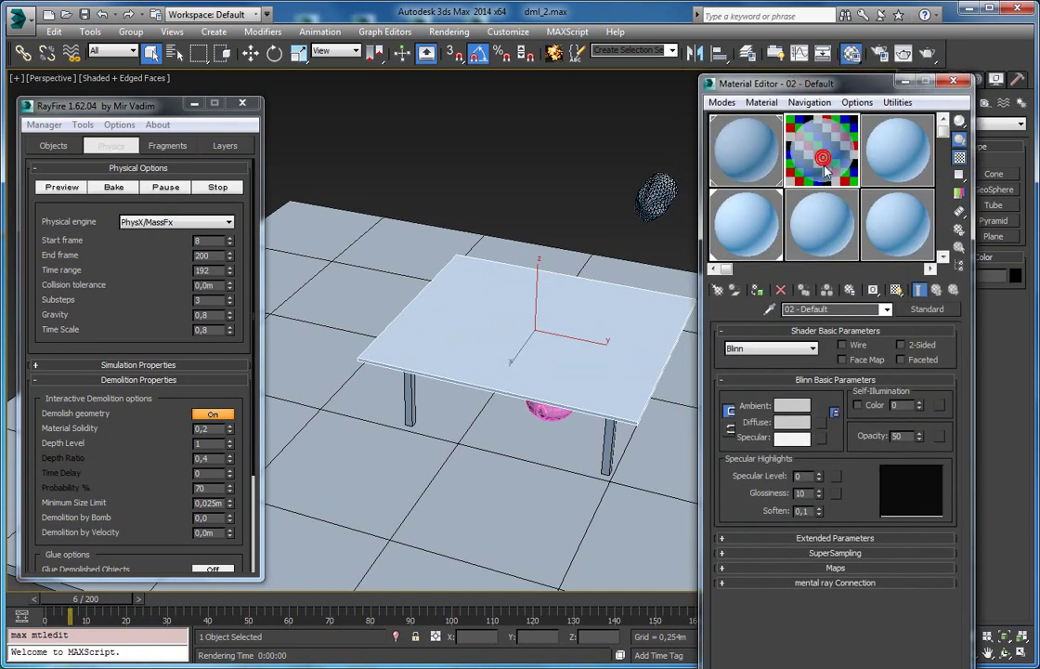
left_click_drag(653, 307, 621, 321)
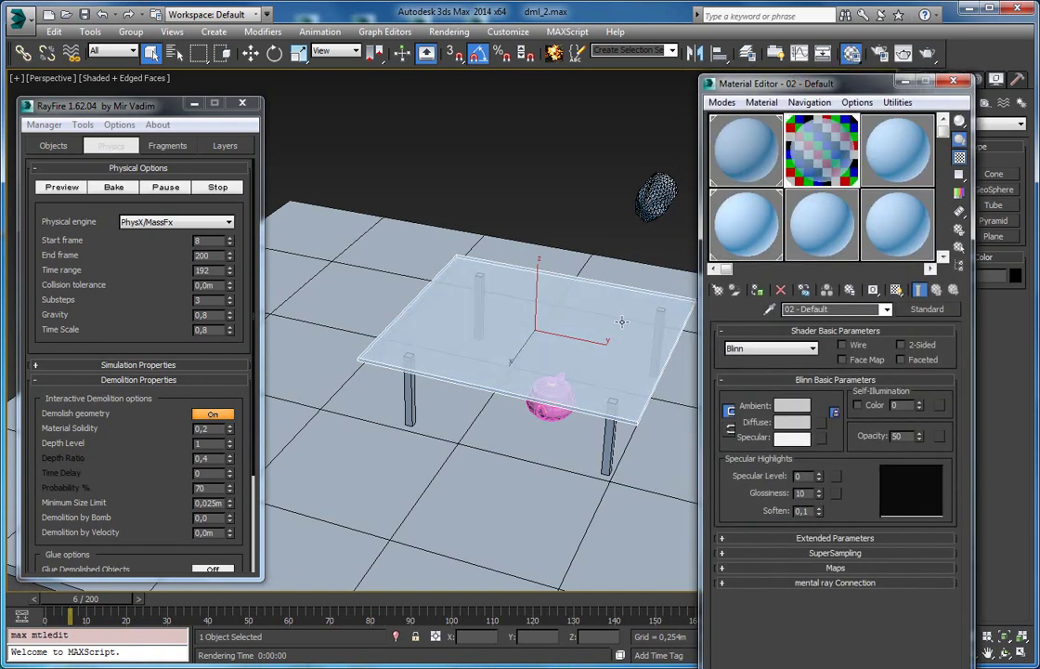
scroll(590, 311, "up", 5)
scroll(533, 387, "down", 5)
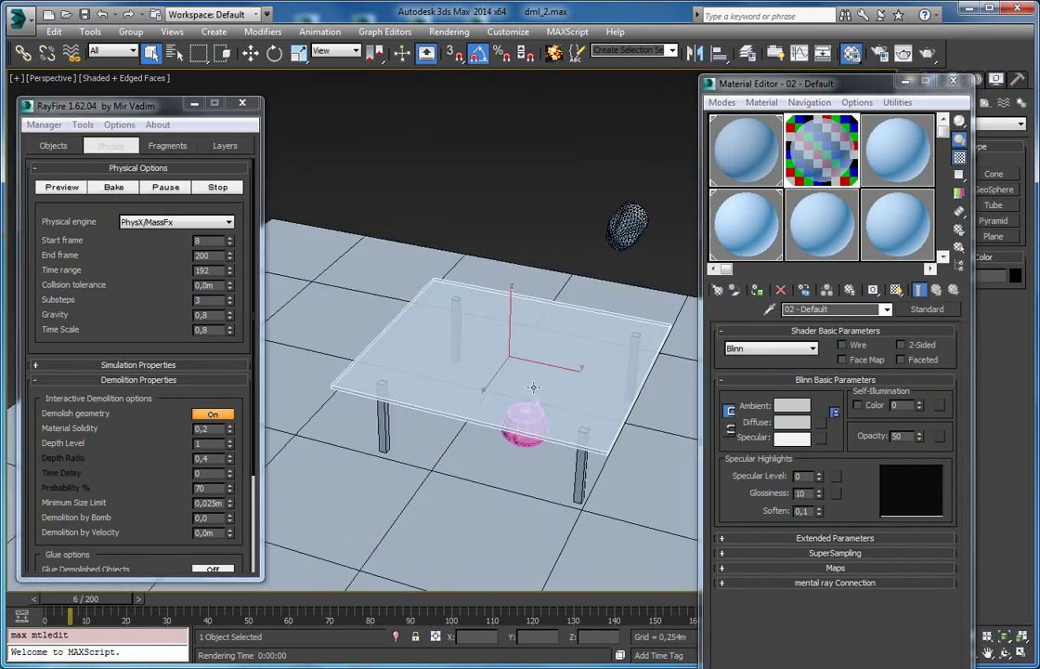
Copy the pink teapot under the table to a spot beside the original, and close the Material Editor
mouse_move(543, 388)
middle_mouse_down("alt")
mouse_move(541, 434)
mouse_move(550, 374)
middle_mouse_up("alt")
left_click(534, 428)
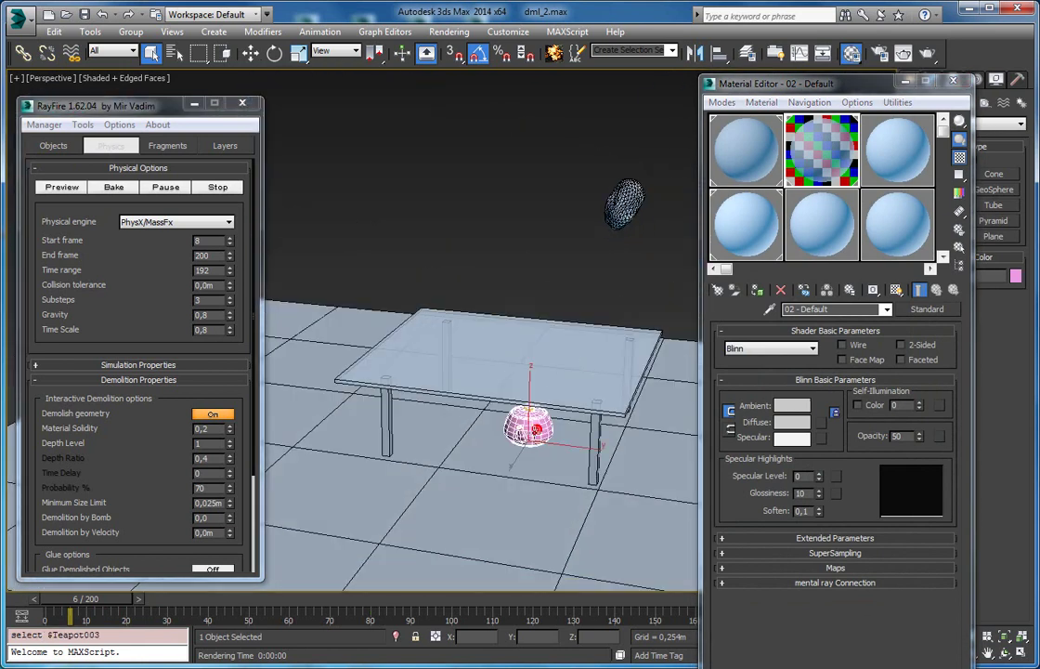
key("w")
left_click_drag(577, 447, 476, 436, "shift")
key("Return")
left_click(952, 82)
View the table from above at an angle and render frame 6 to check the transparent tabletop over the teapots
middle_click_drag(697, 264, 628, 248, "alt")
scroll(629, 248, "up", 3)
middle_click_drag(650, 293, 706, 288)
middle_click_drag(775, 218, 797, 247, "alt")
left_click(929, 54)
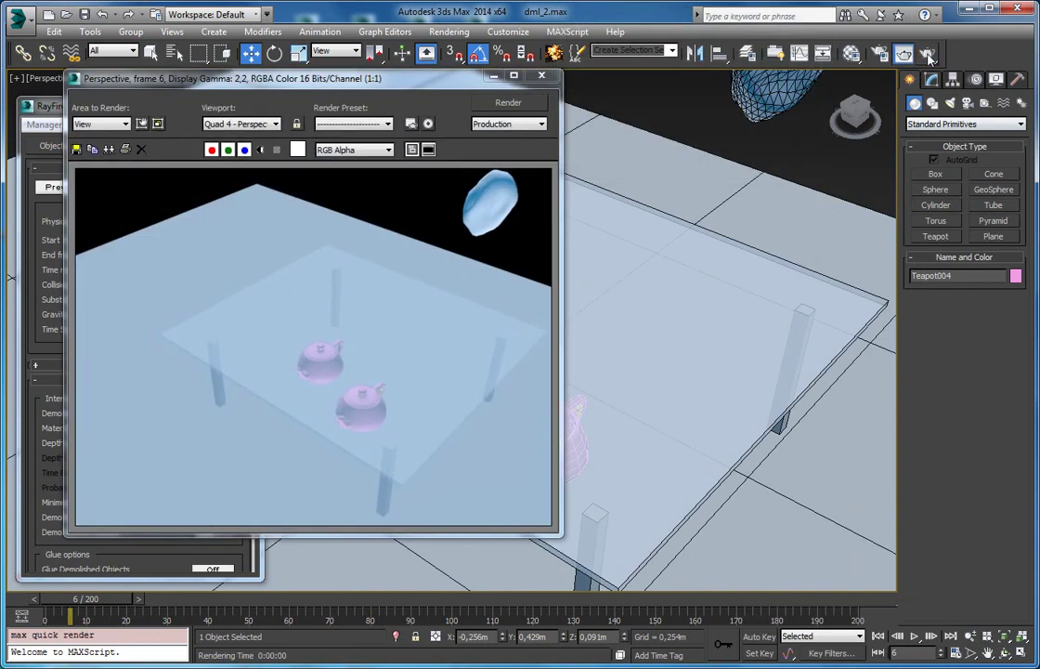
left_click(539, 79)
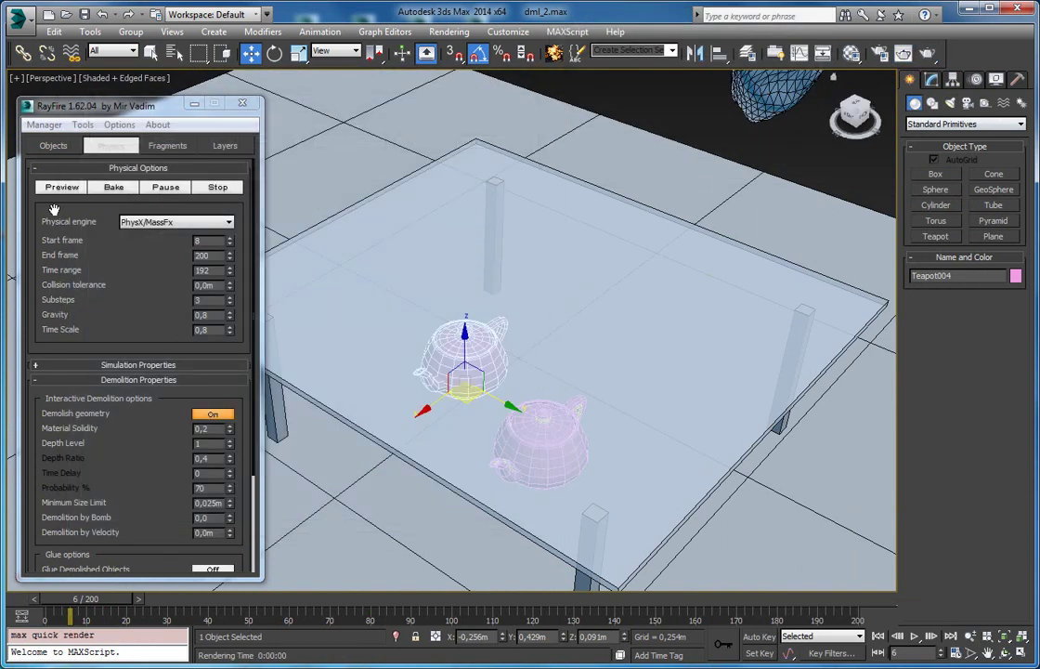
Bake the simulation with the transparent tabletop, stop it at frame 67, and scrub back to frame 14
left_click(114, 187)
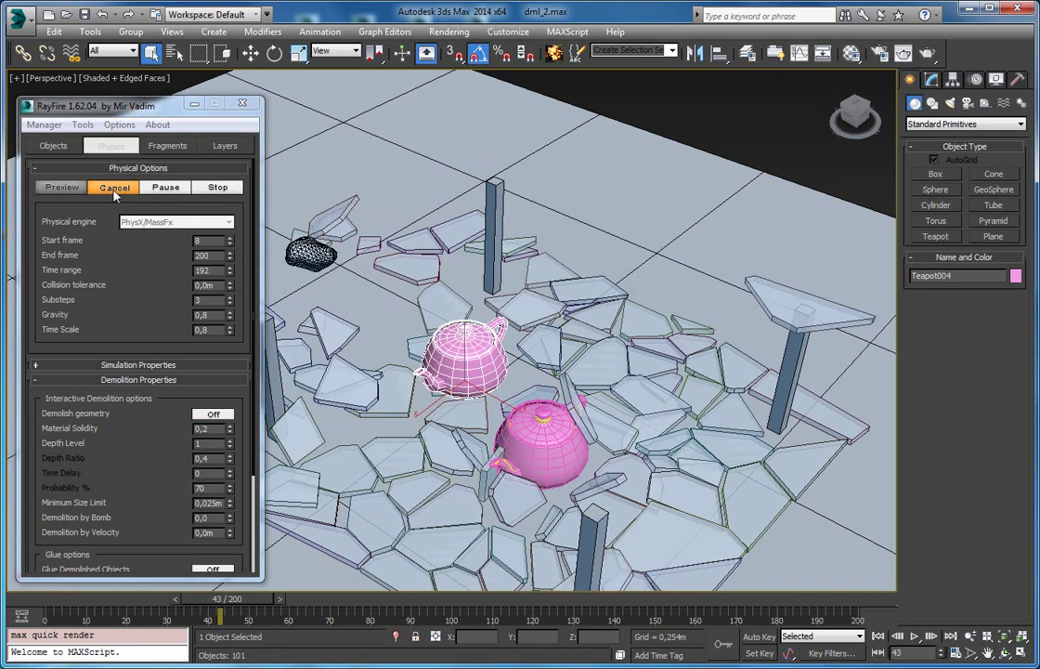
left_click(216, 187)
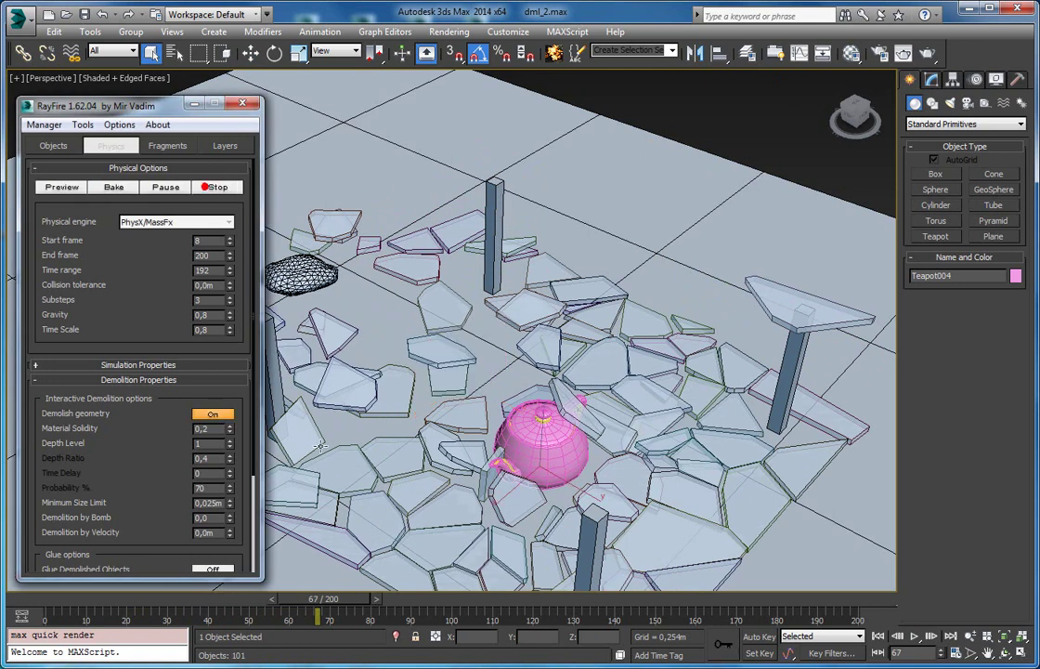
left_click_drag(354, 604, 128, 608)
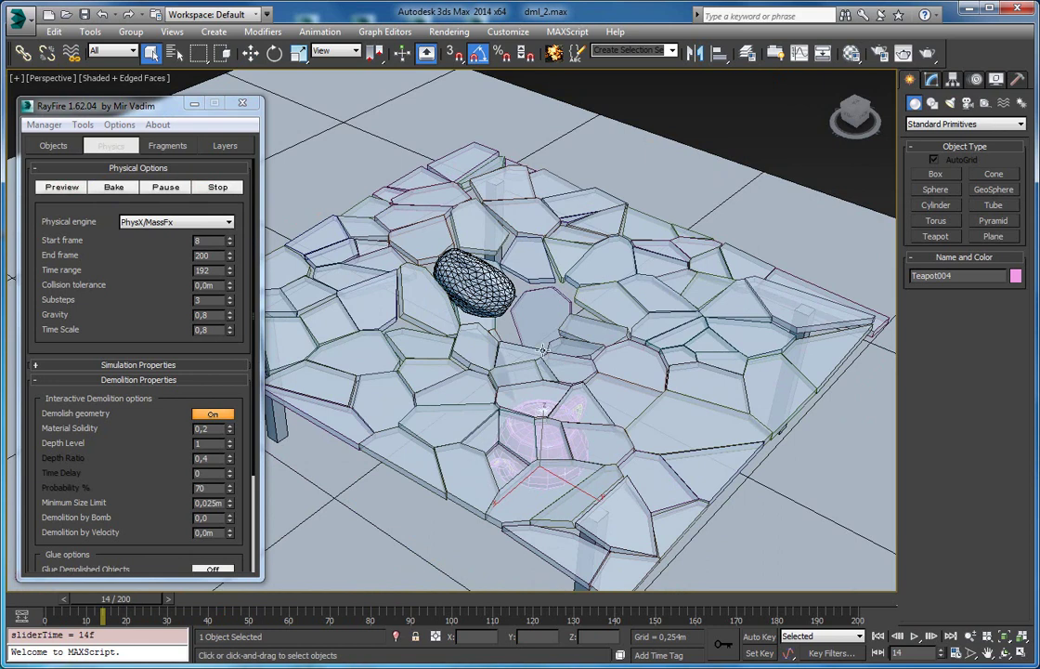
Render frame 14 and examine the glass fragments around the sphere up close
left_click(927, 53)
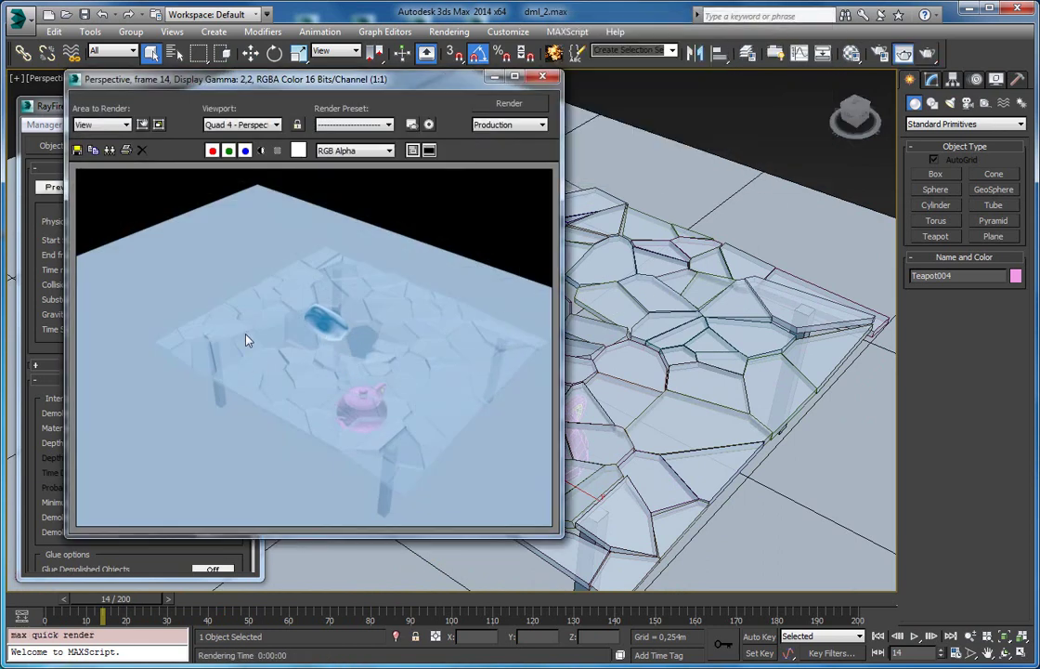
left_click(542, 76)
scroll(543, 353, "up", 10)
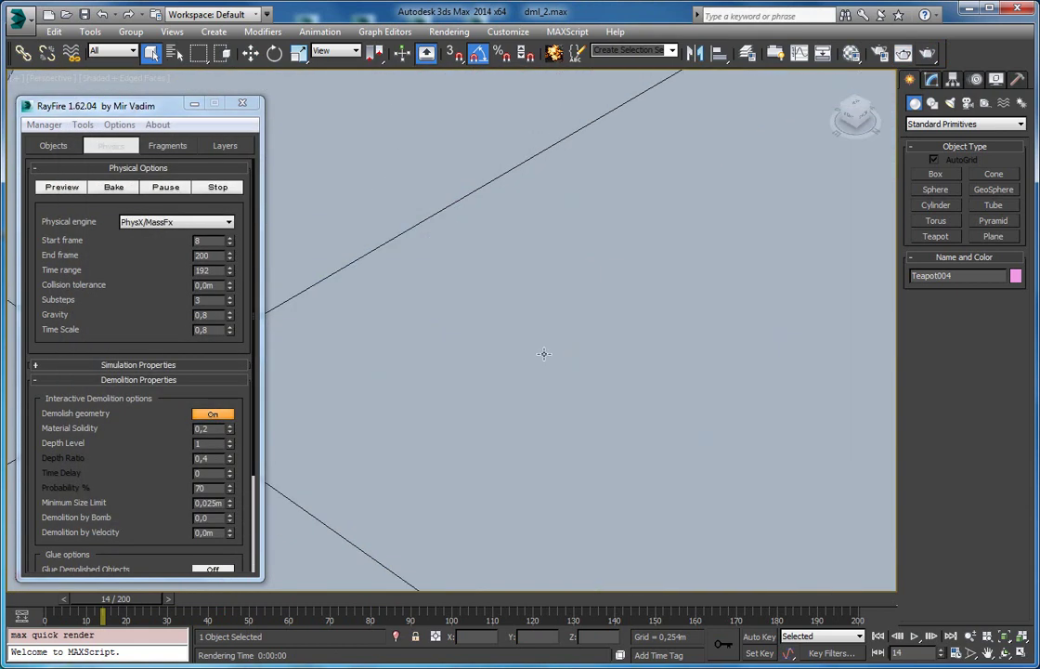
middle_click_drag(528, 340, 518, 295, "alt")
middle_click_drag(517, 295, 519, 344)
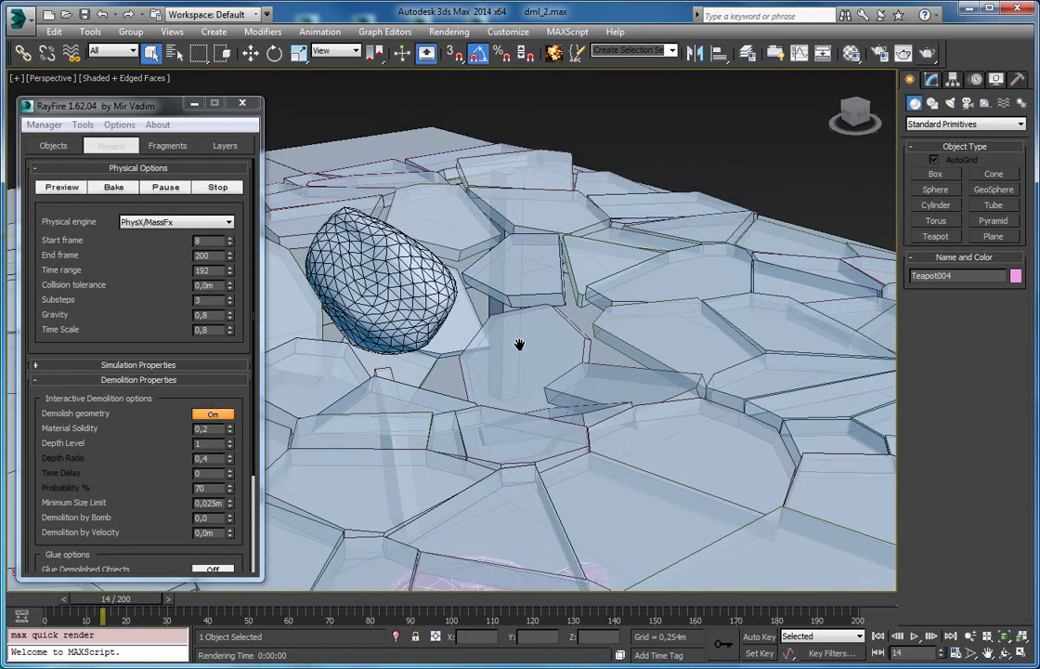
Go to frame 7, select a tabletop fragment, and render a close view to check the inner fragment faces
left_click_drag(149, 605, 126, 605)
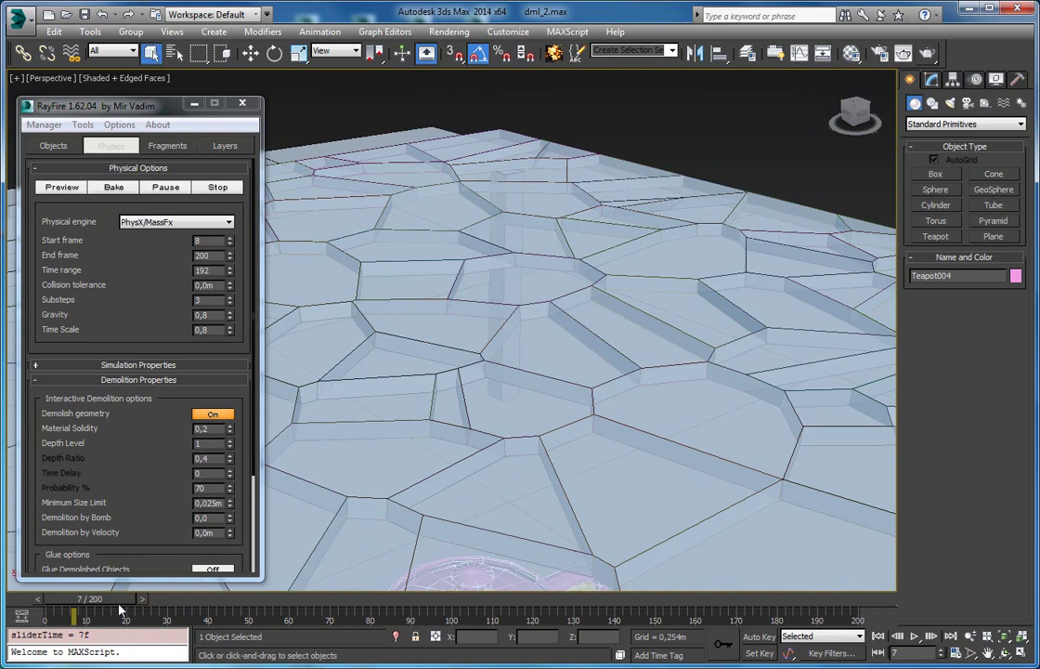
left_click(532, 362)
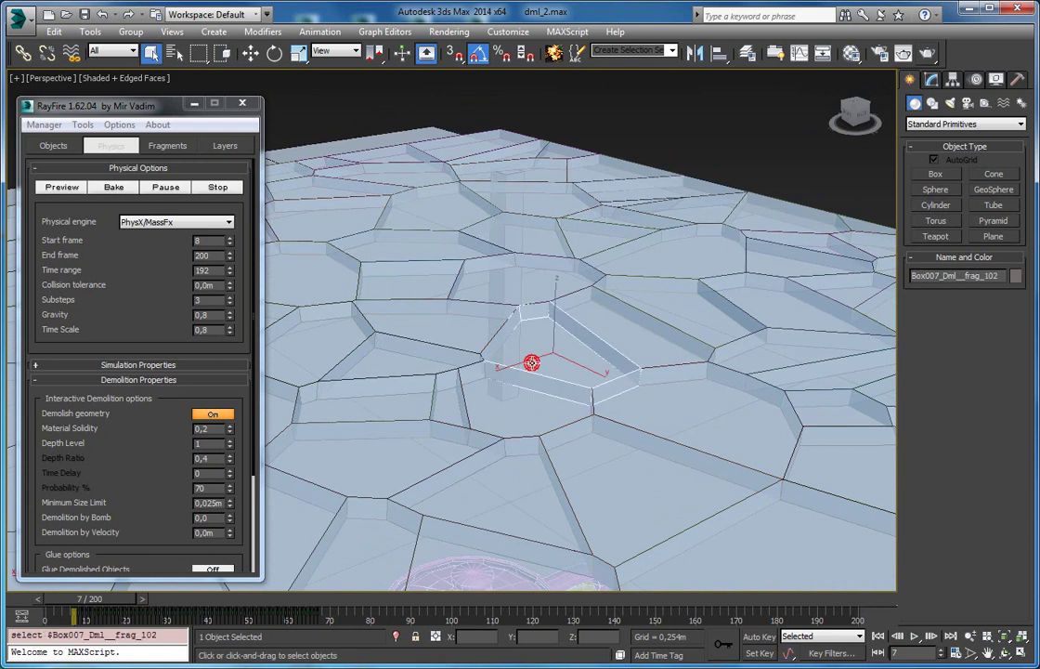
scroll(481, 365, "down", 5)
scroll(484, 391, "up", 5)
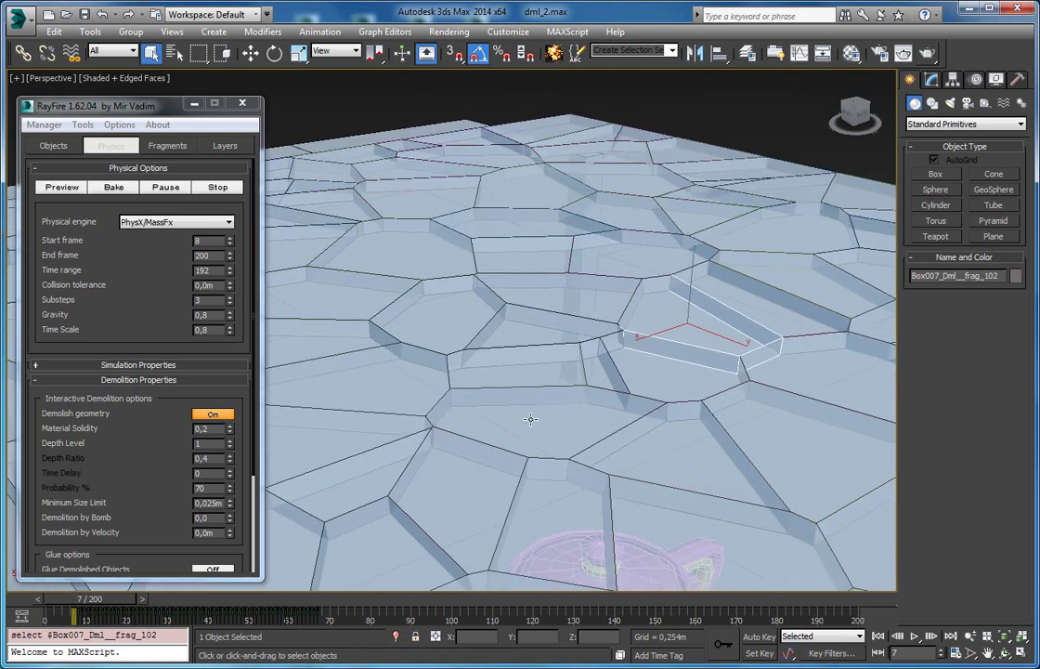
left_click(929, 53)
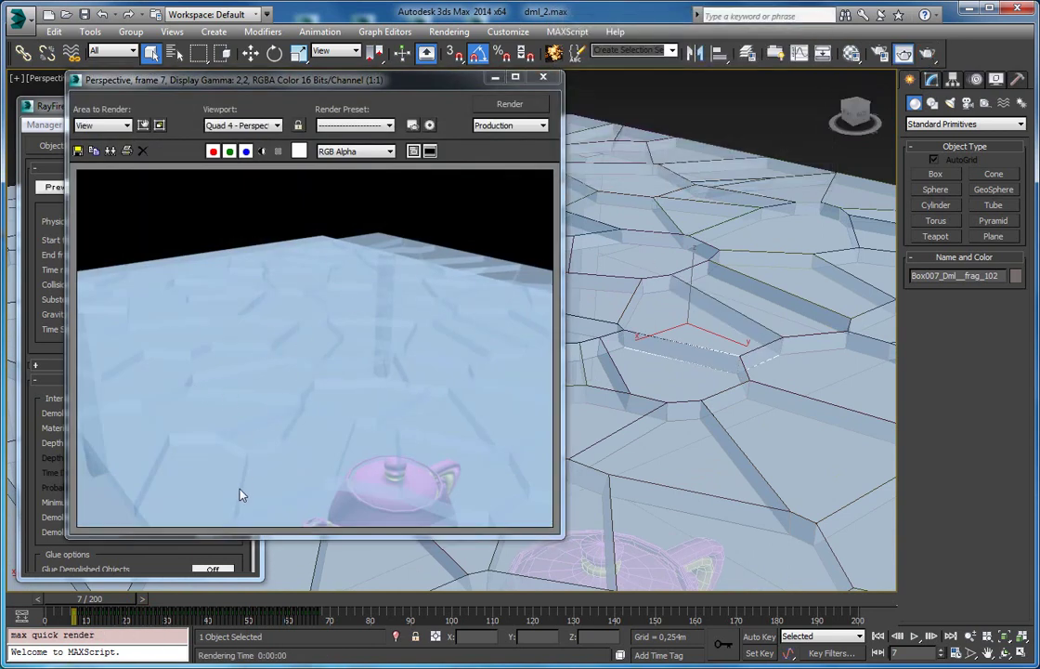
left_click(544, 80)
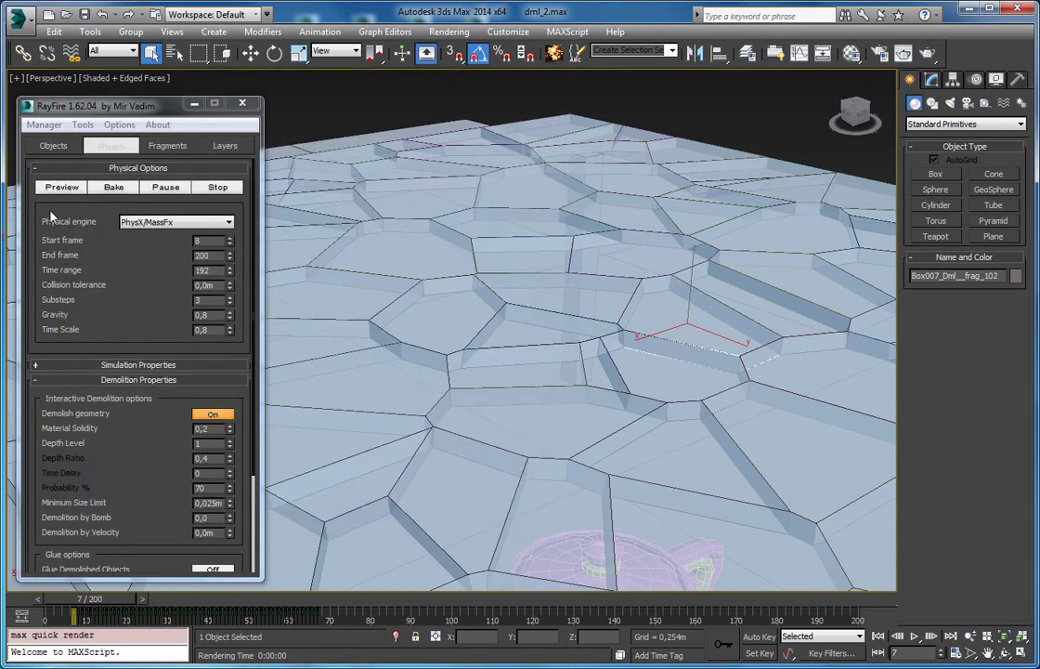
Set the sleeping objects' material to Glass and remove the simulated fragments to restore the original tabletop
left_click(53, 146)
left_click_drag(39, 301, 70, 159)
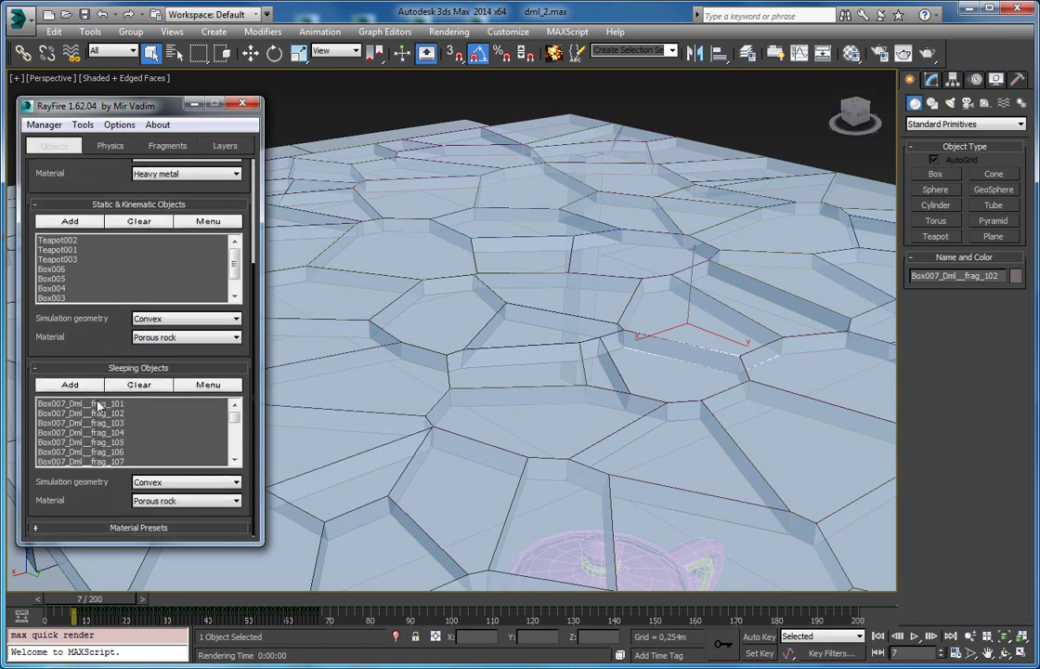
left_click(153, 501)
left_click(139, 569)
left_click_drag(105, 336, 67, 288)
left_click(45, 125)
left_click(58, 159)
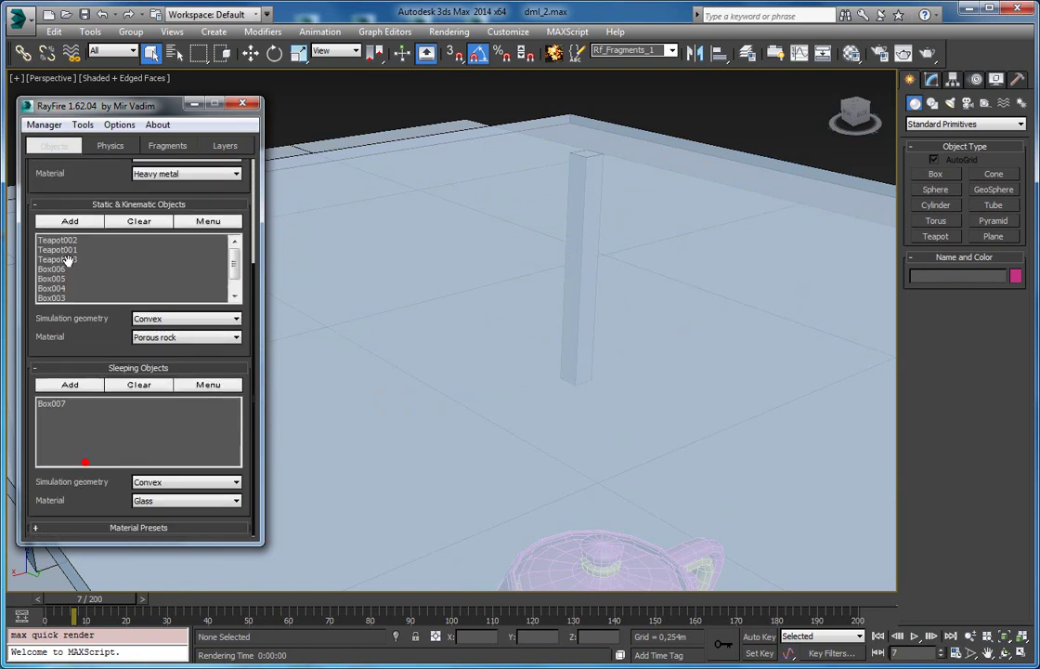
Check the sleeping objects' material choices, select Box007 from their list, and bring the whole table into view
left_click(165, 505)
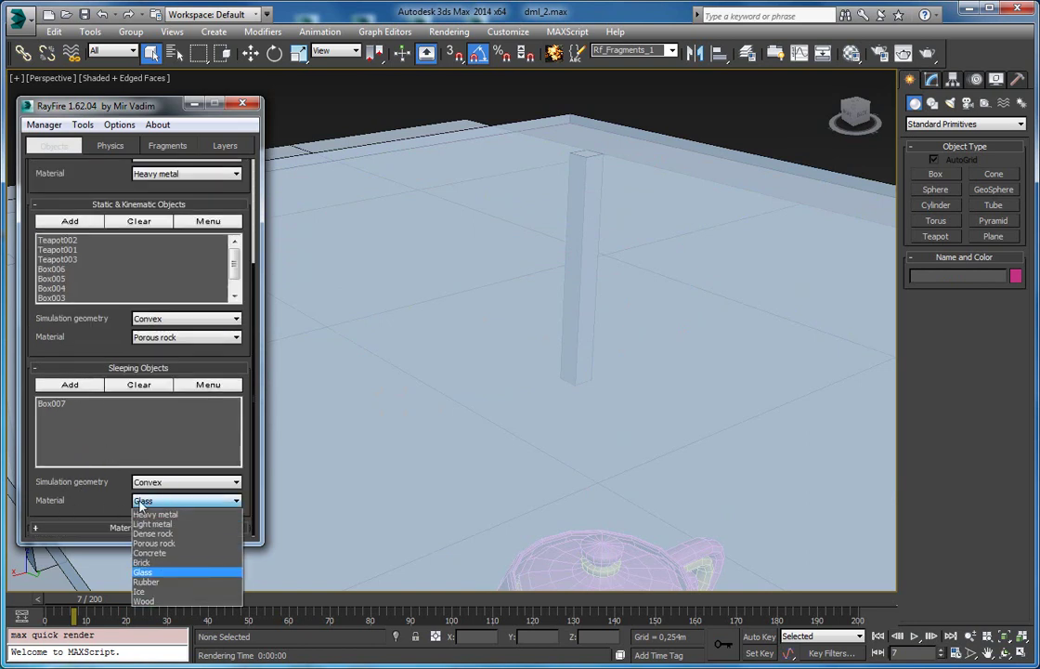
left_click(107, 493)
left_click(61, 403)
double_click(62, 403)
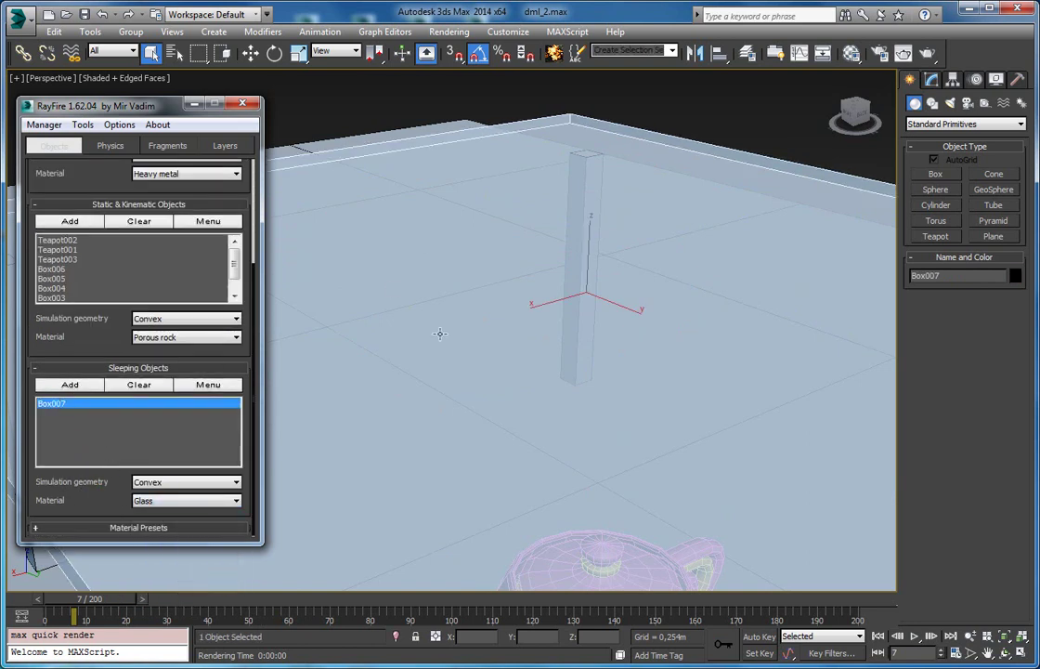
scroll(520, 330, "down", 5)
scroll(498, 323, "up", 3)
scroll(501, 324, "down", 2)
middle_click_drag(528, 360, 509, 320)
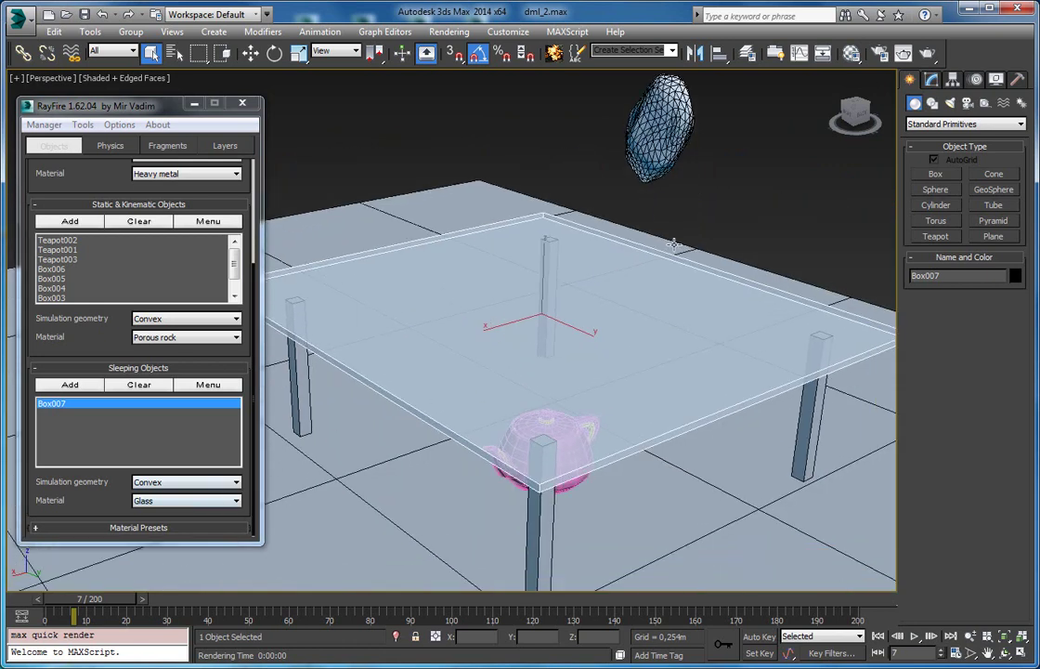
Bake the simulation with the glass tabletop, stop it at frame 60, and scrub back to frame 19
left_click(115, 142)
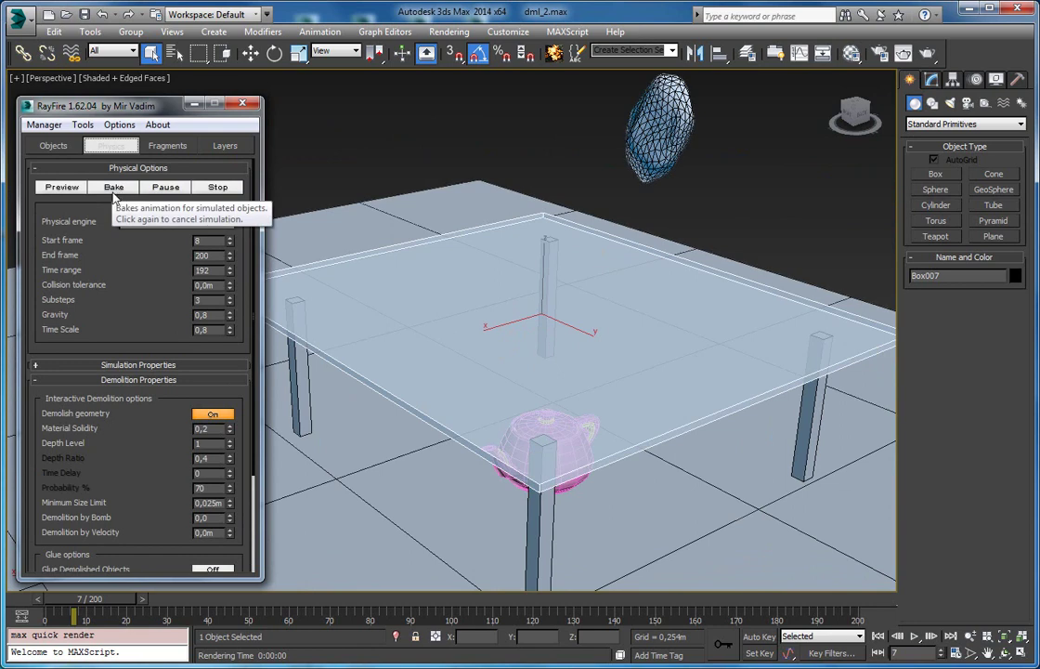
left_click(113, 188)
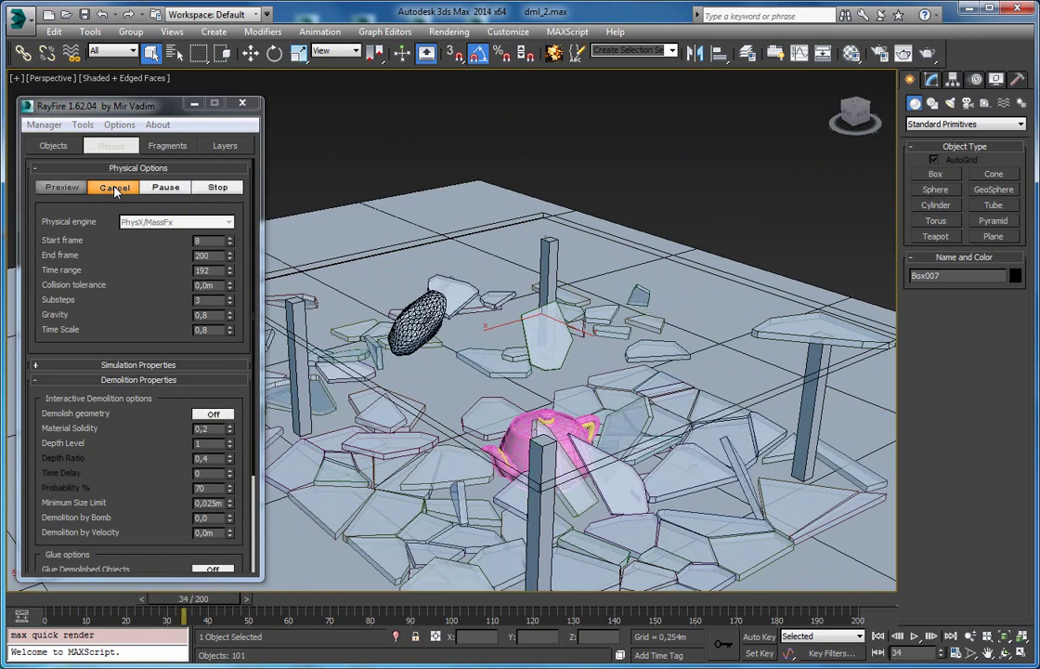
left_click(217, 187)
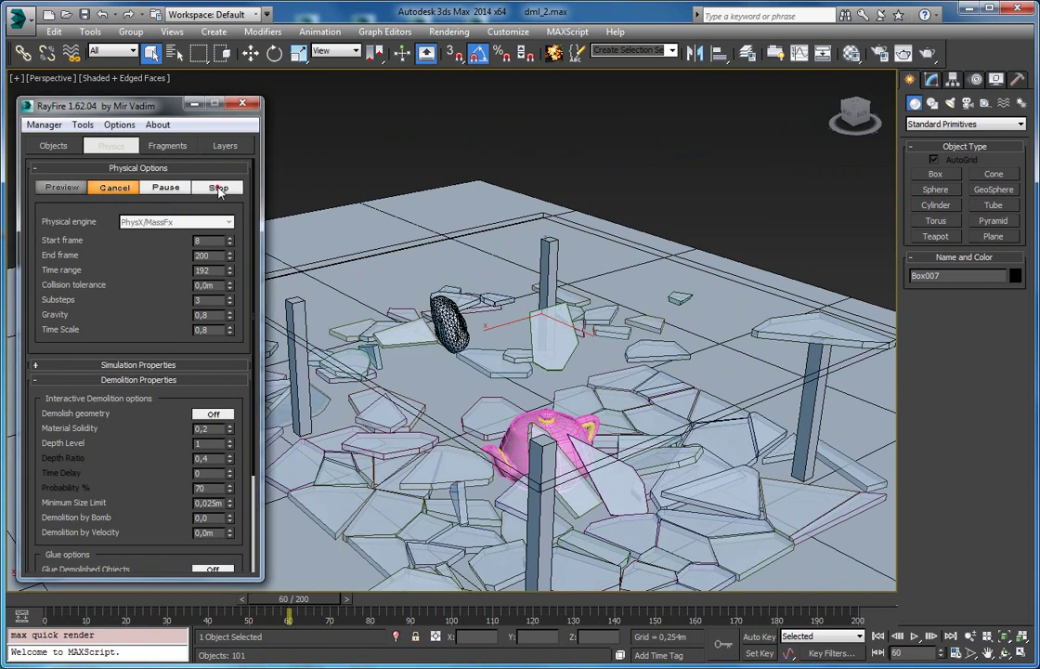
left_click_drag(306, 598, 134, 602)
Select the original tabletop outline at frame 19 and check its rendering visibility in Object Properties
middle_click_drag(627, 326, 528, 281, "alt")
left_click(600, 280)
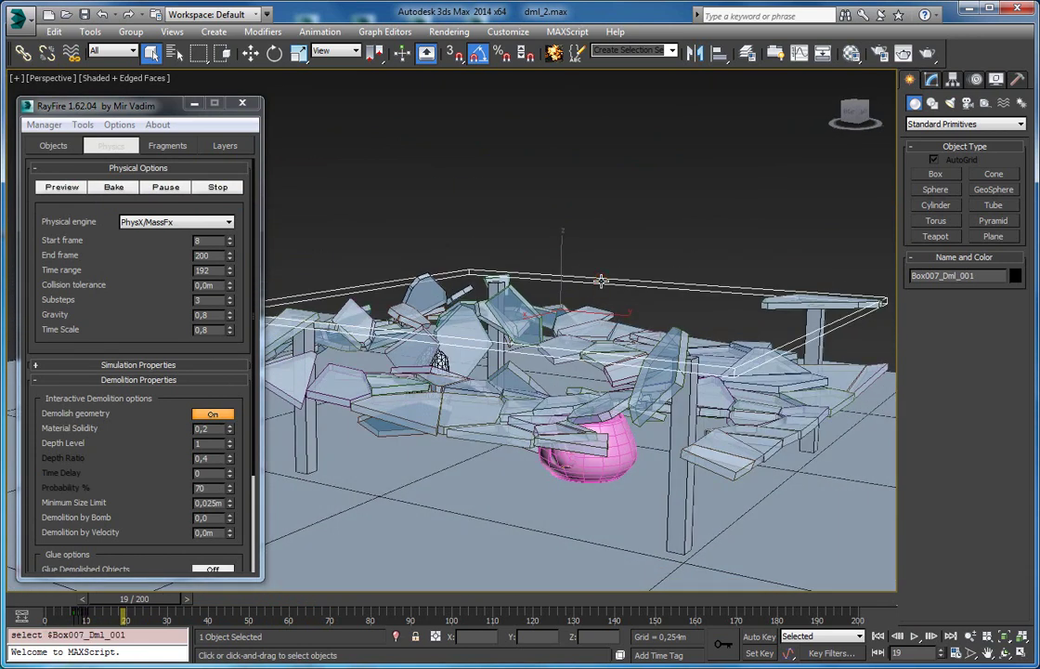
middle_click_drag(620, 302, 605, 316, "alt")
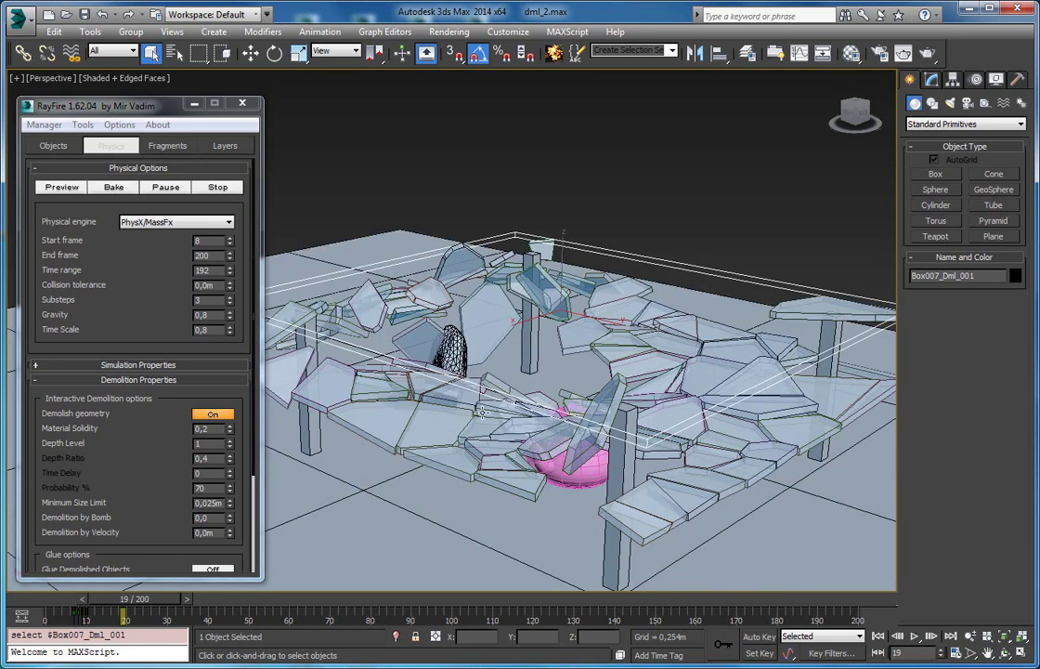
right_click(512, 238)
left_click(608, 310)
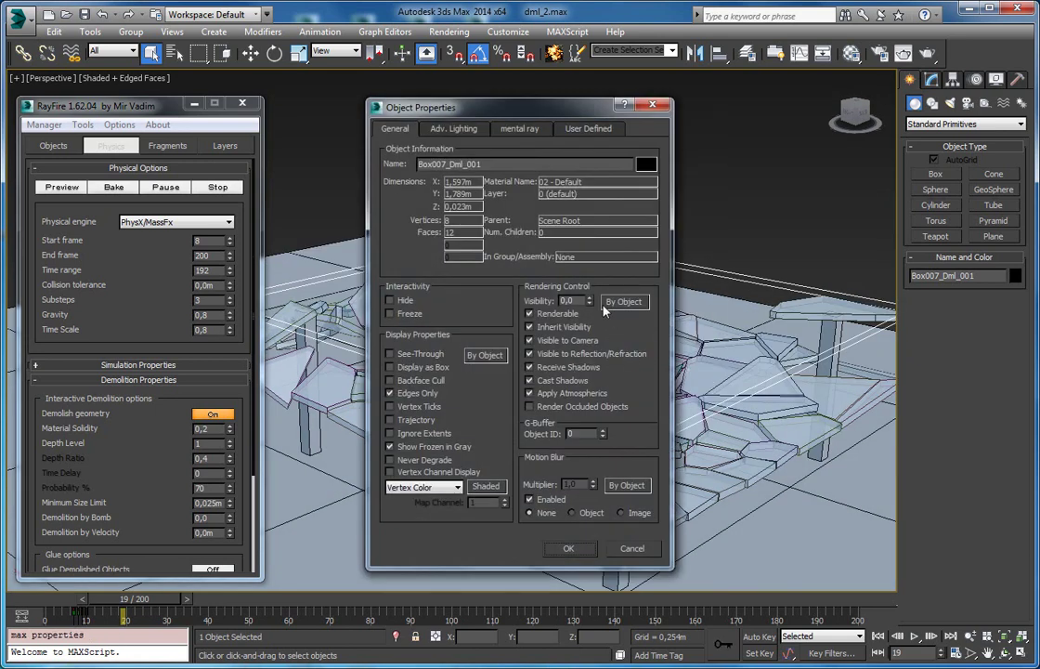
left_click_drag(574, 301, 540, 297)
left_click(654, 106)
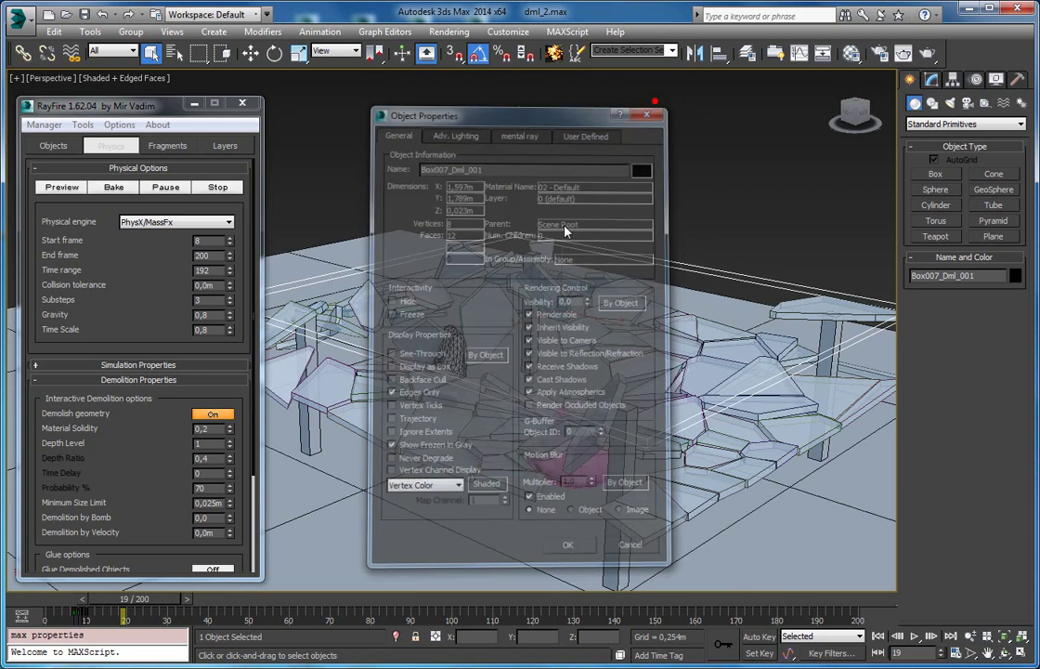
Select a tabletop fragment at frame 19 and check its rendering visibility in Object Properties
left_click(384, 408)
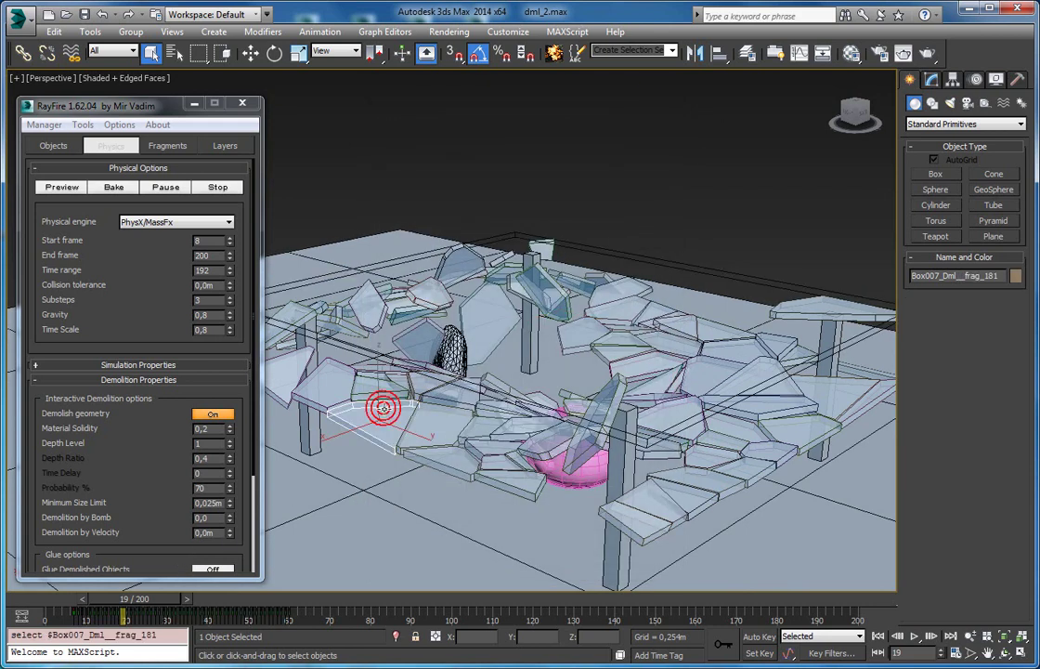
right_click(384, 408)
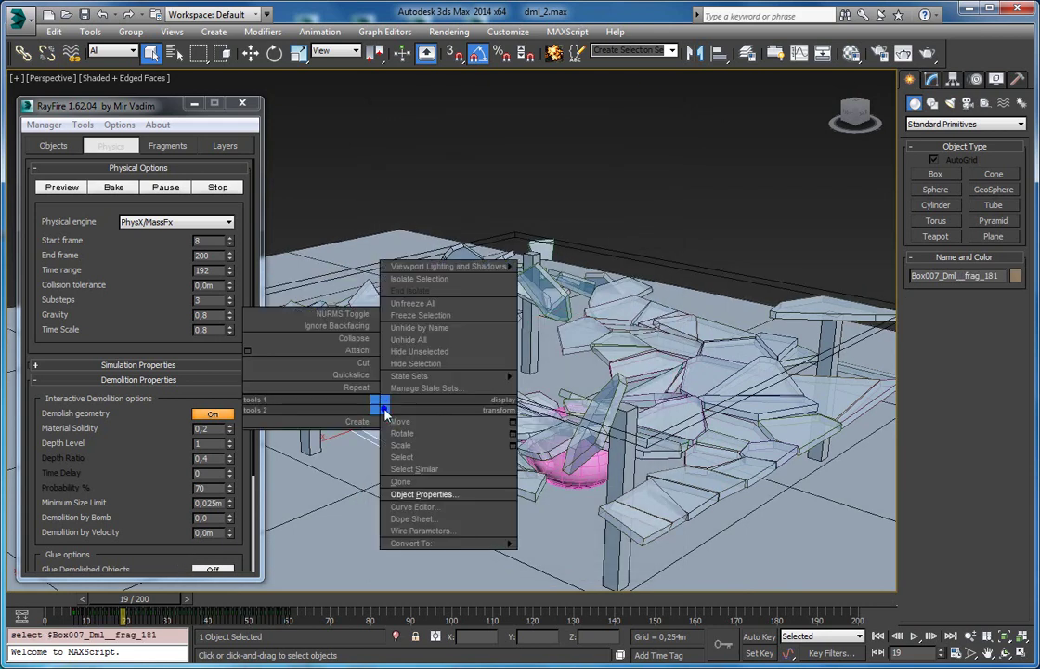
left_click(419, 495)
double_click(571, 300)
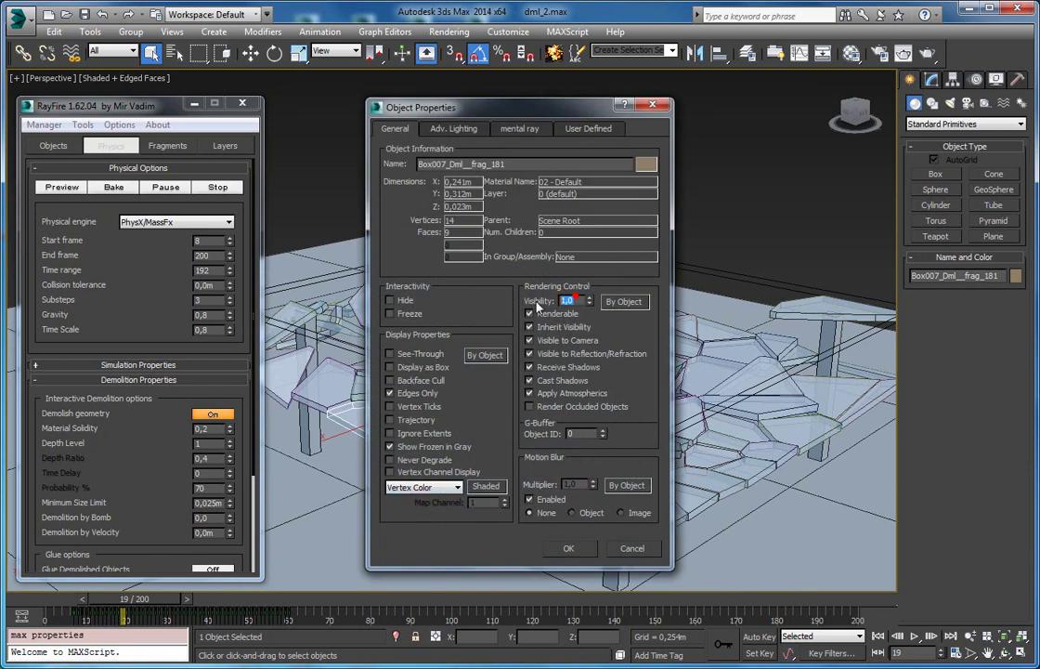
left_click(628, 551)
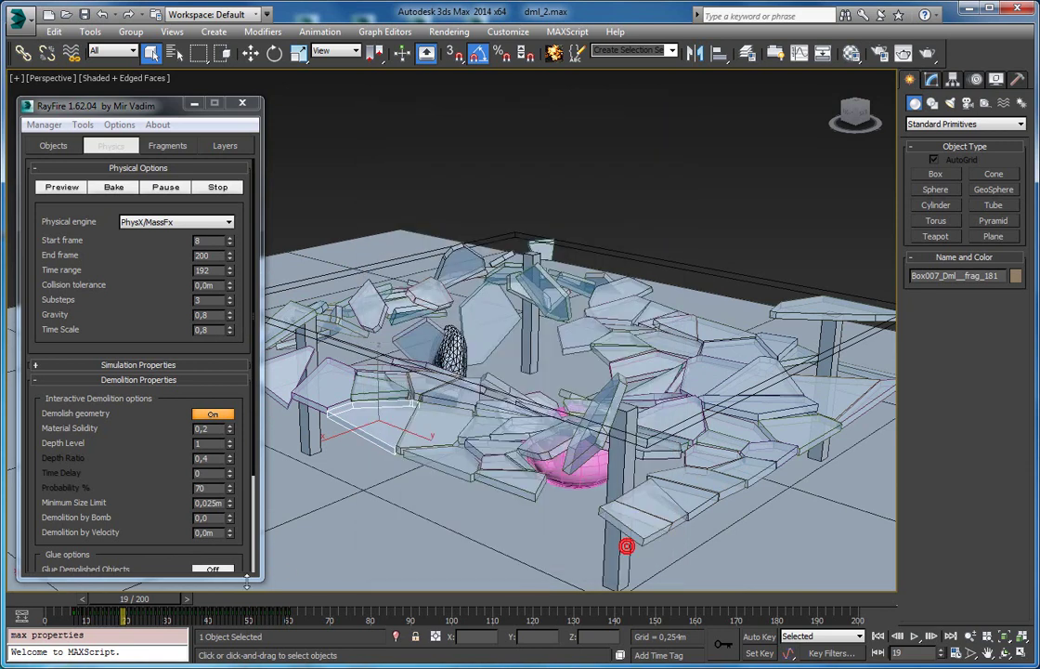
Render a close view of frame 19 to check the glass fragments around the sphere
scroll(447, 372, "up", 5)
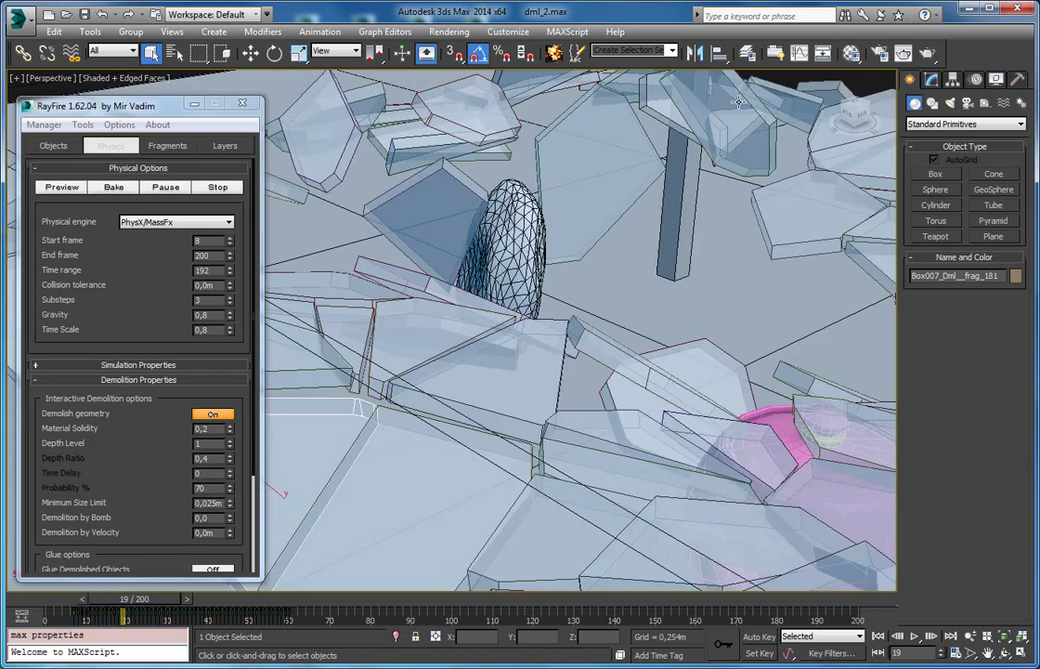
left_click(929, 54)
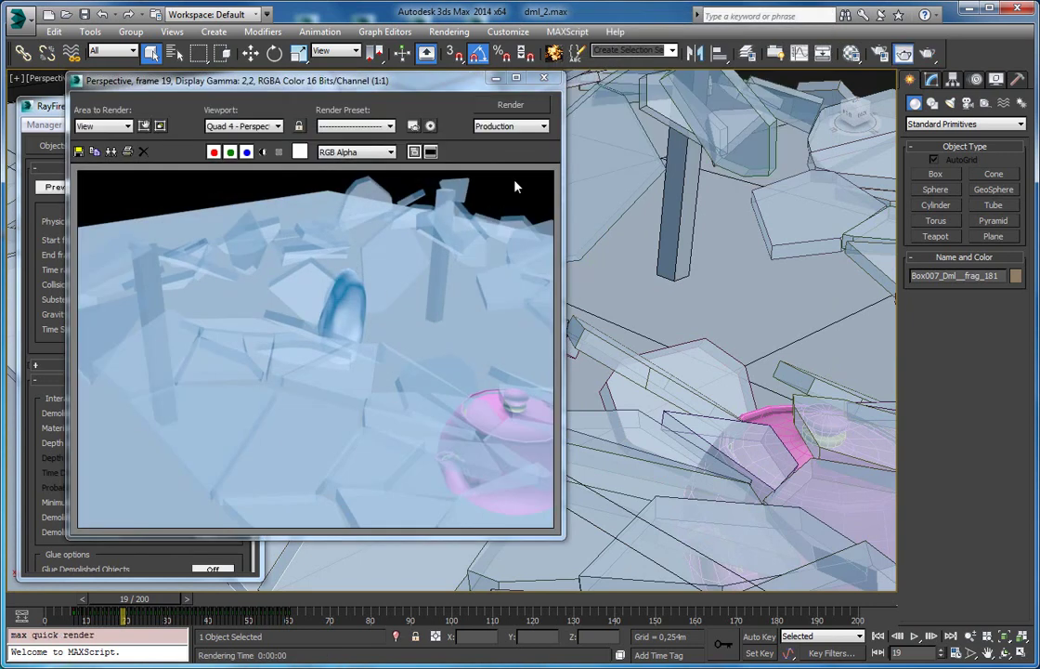
left_click(545, 78)
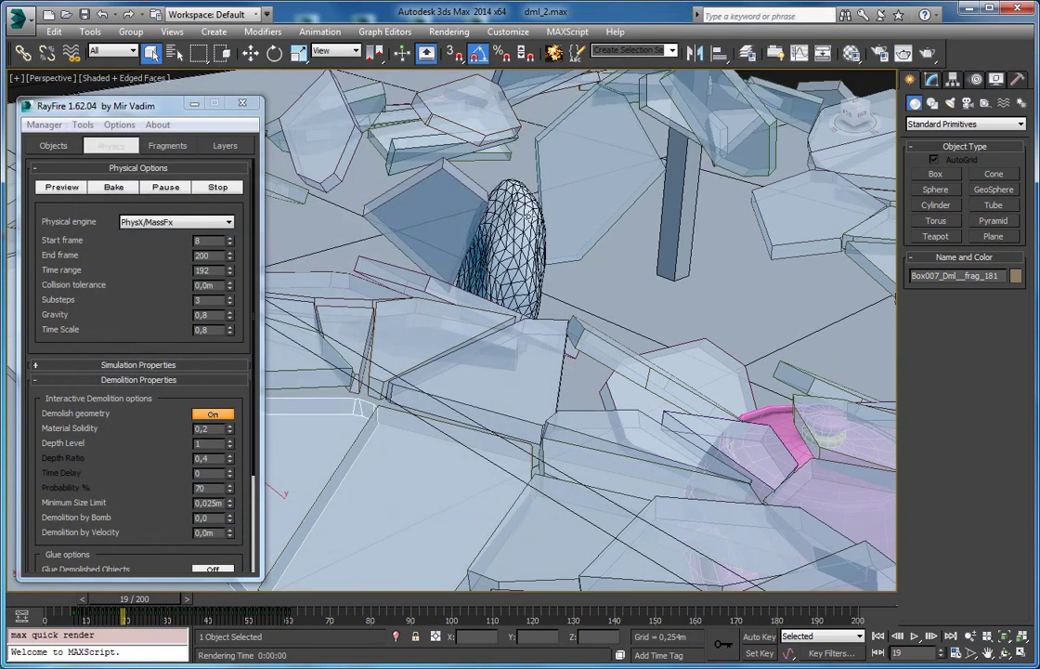
Select the original tabletop, go to frame 6, and check its rendering visibility in Object Properties
left_click(479, 411)
scroll(475, 420, "down", 5)
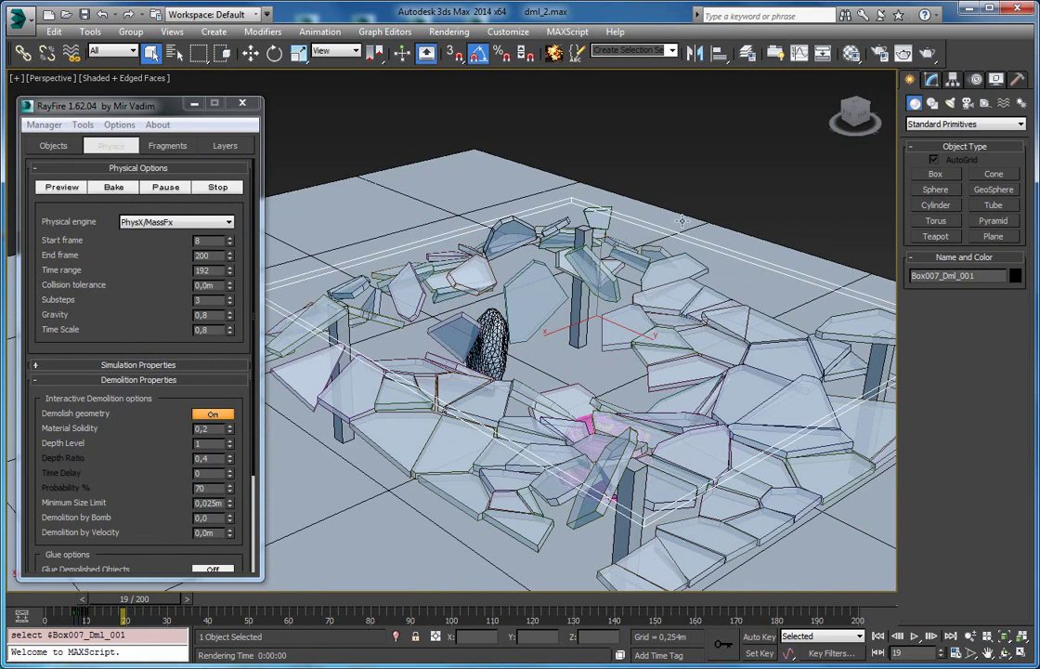
left_click_drag(144, 604, 96, 606)
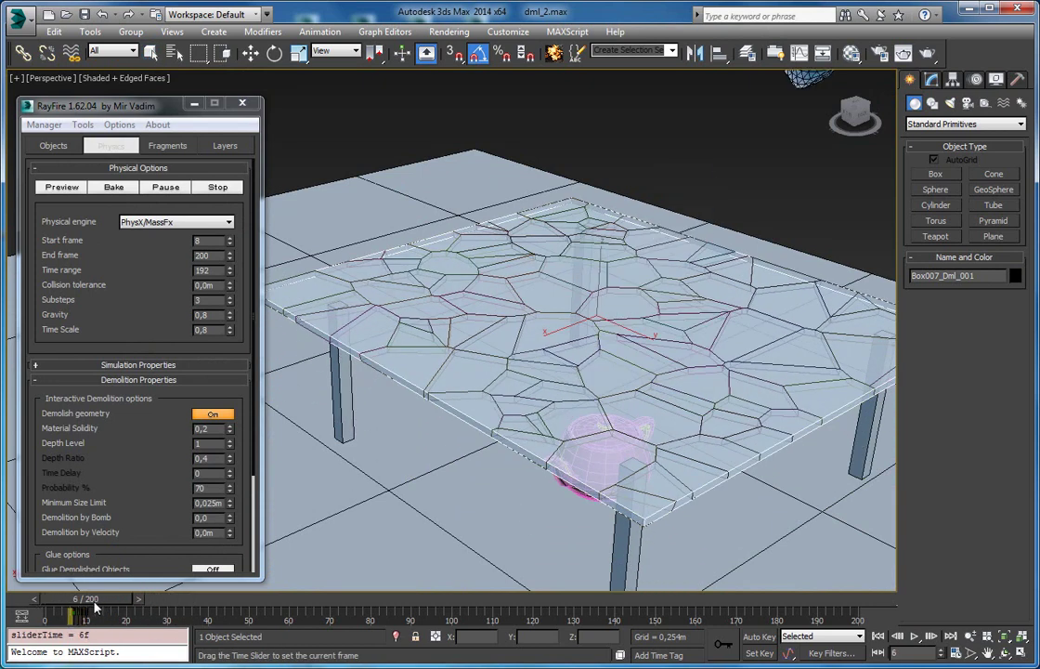
key("q")
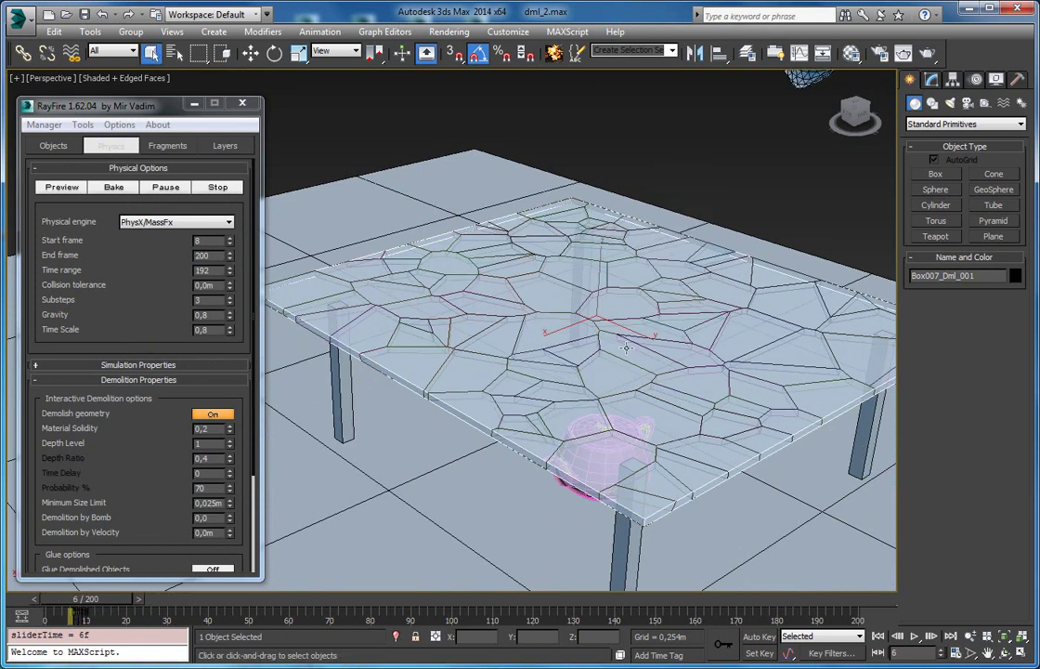
middle_click_drag(650, 333, 565, 325, "alt")
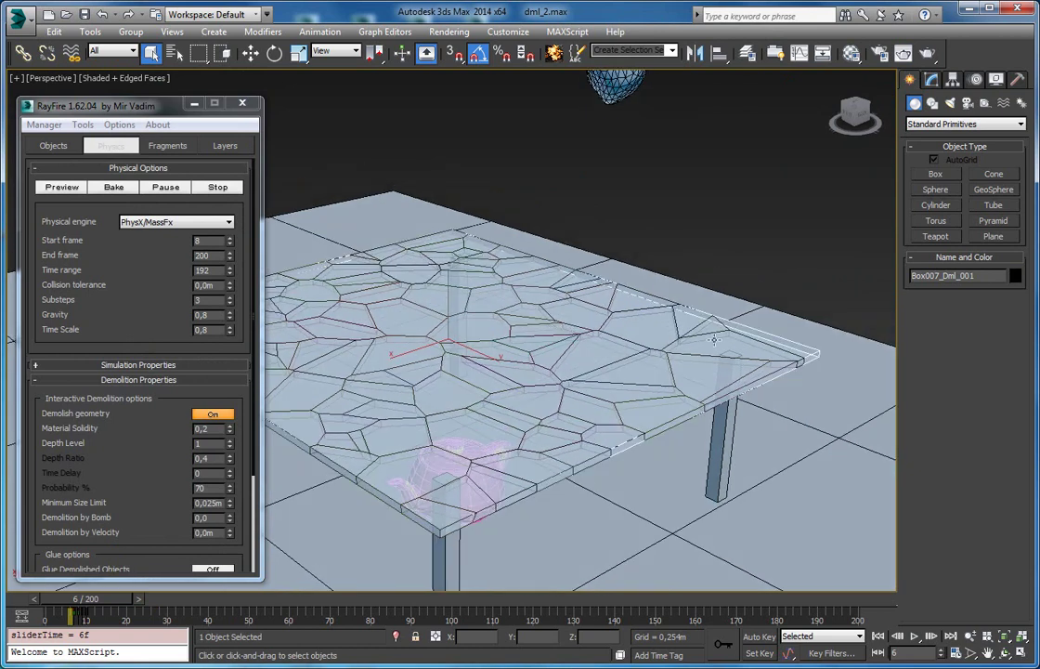
right_click(698, 347)
left_click(726, 422)
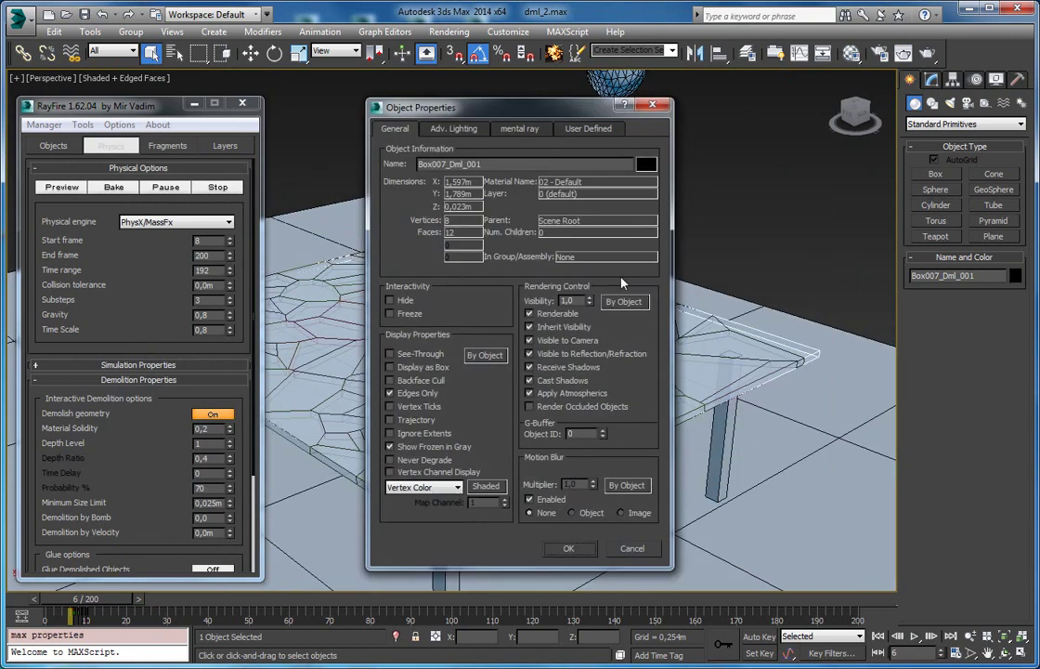
double_click(574, 299)
left_click(653, 105)
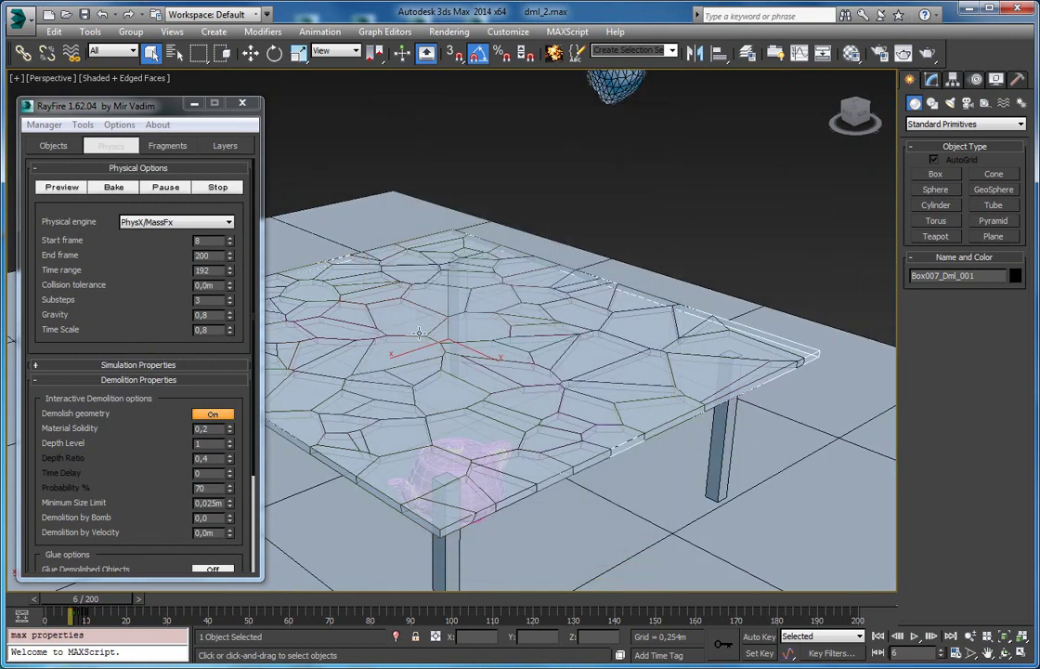
Select a tabletop fragment at frame 6 and check its rendering visibility in Object Properties
middle_click_drag(448, 329, 488, 311, "alt")
left_click(444, 353)
right_click(440, 351)
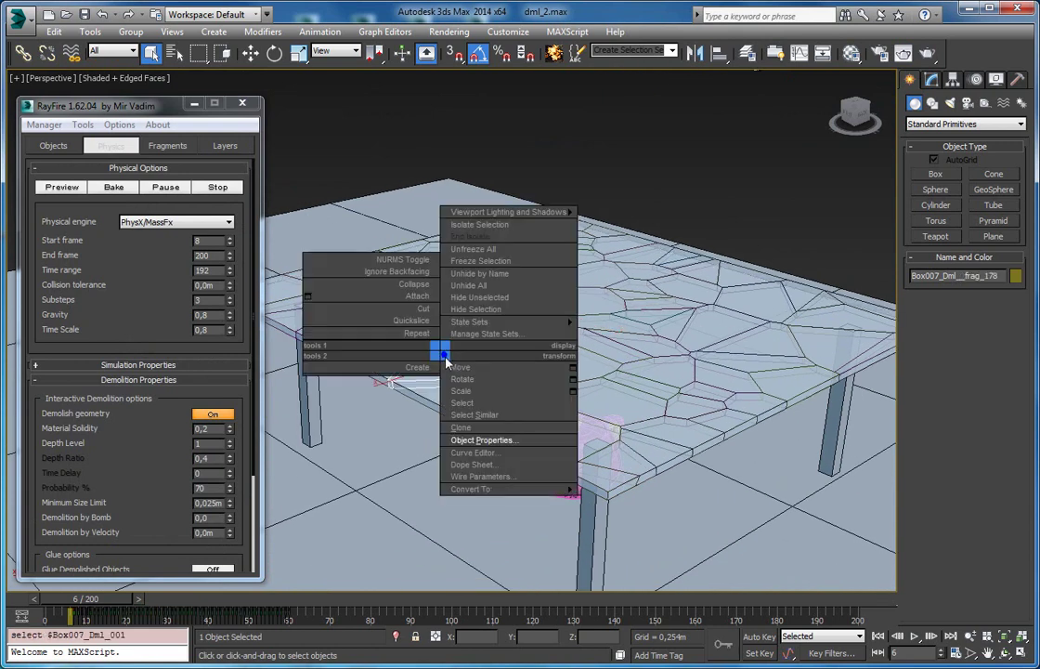
left_click(485, 440)
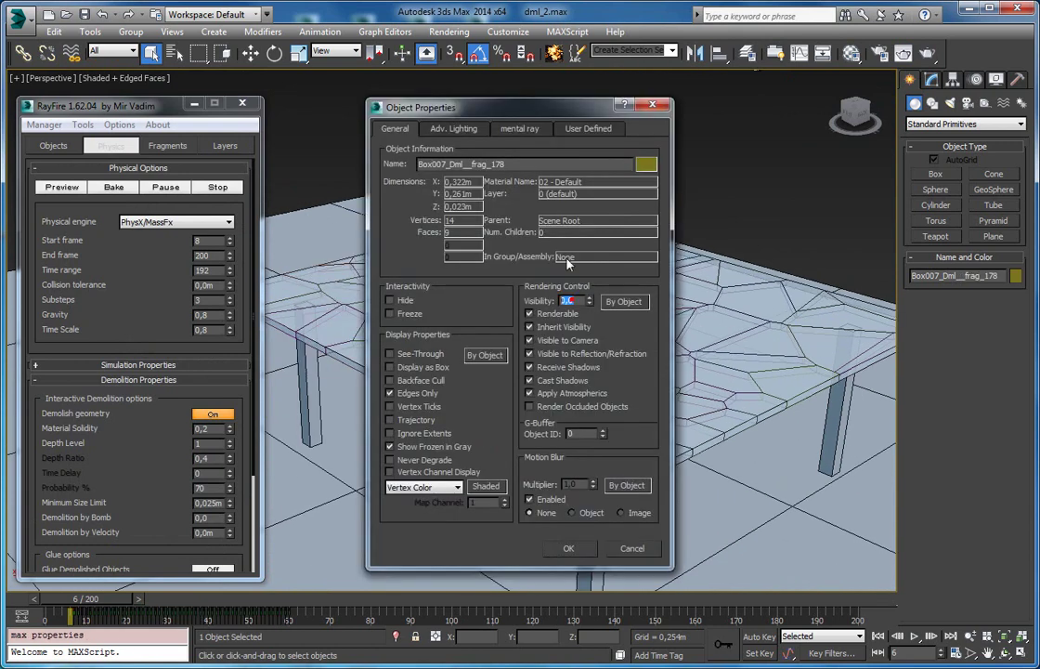
left_click(648, 102)
Render frames 6, 9 and 10 to compare the tabletop before and after the sphere's impact
left_click(927, 53)
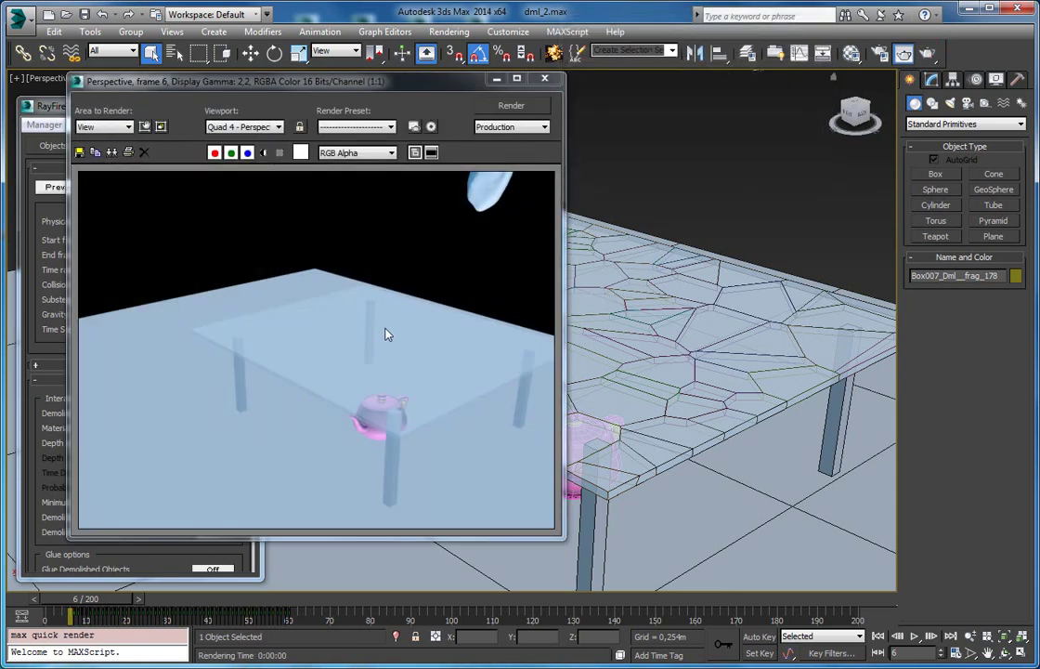
left_click(544, 78)
mouse_move(93, 598)
left_mouse_down()
mouse_move(119, 600)
mouse_move(109, 601)
left_mouse_up()
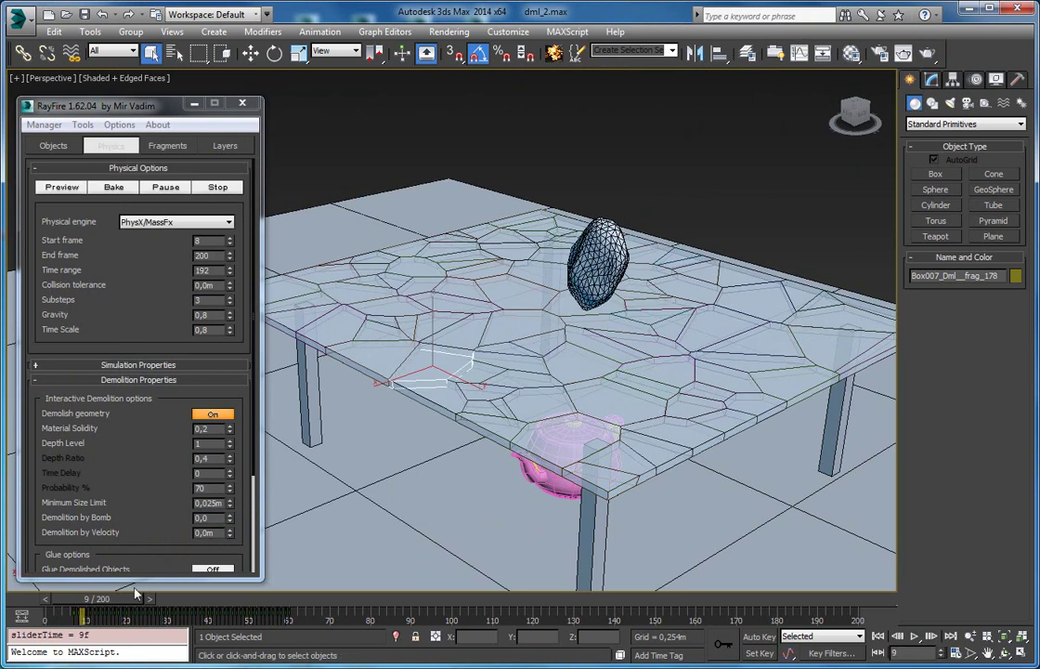
left_click(928, 55)
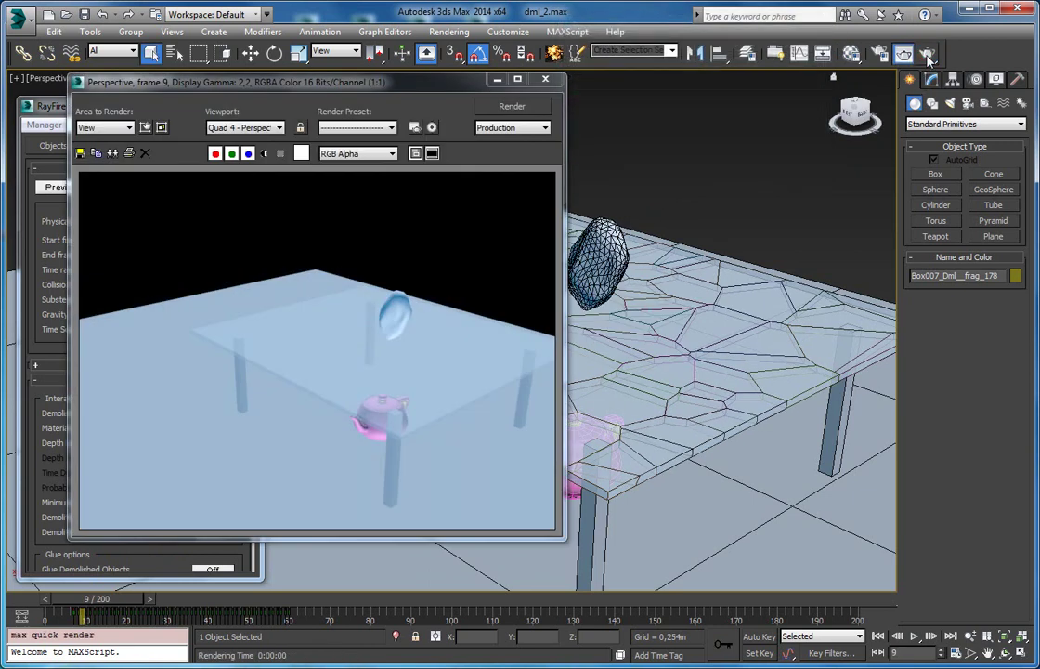
left_click(148, 600)
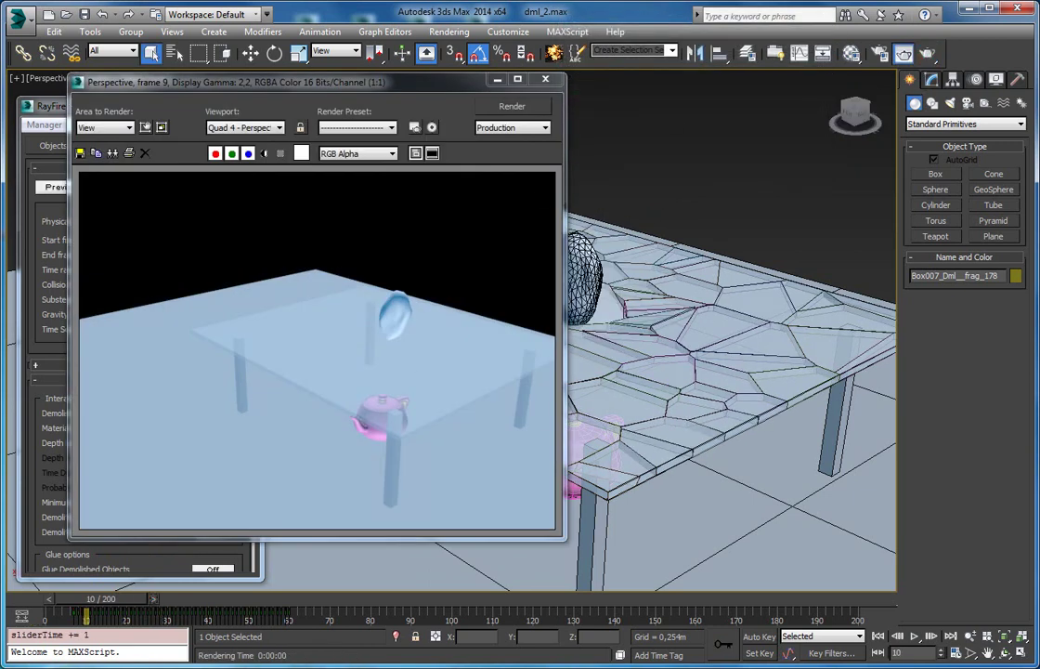
left_click(928, 56)
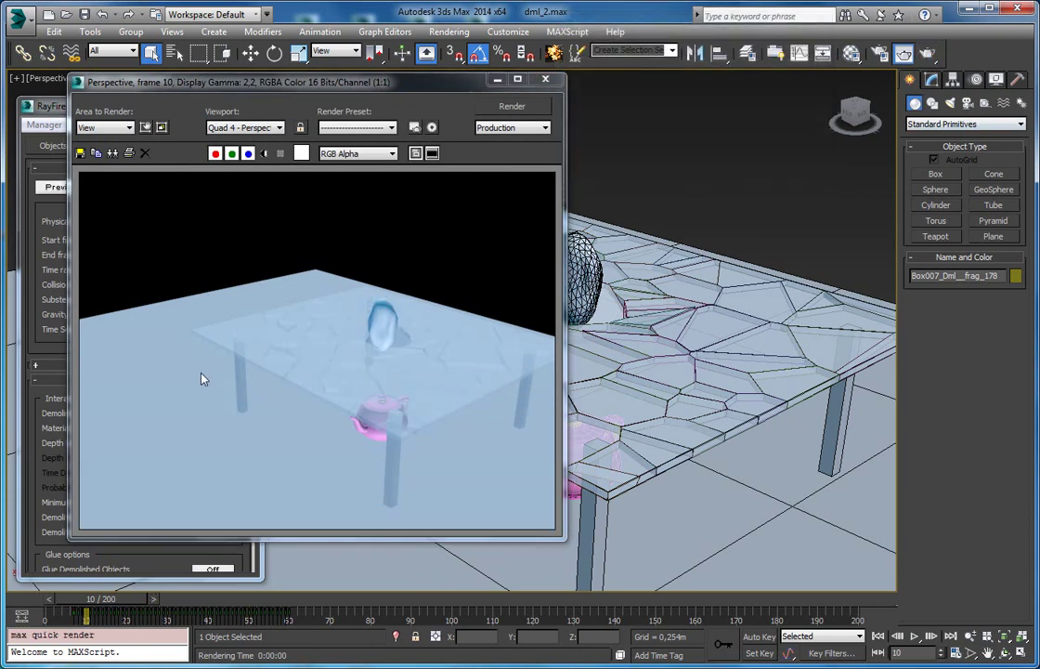
left_click(545, 80)
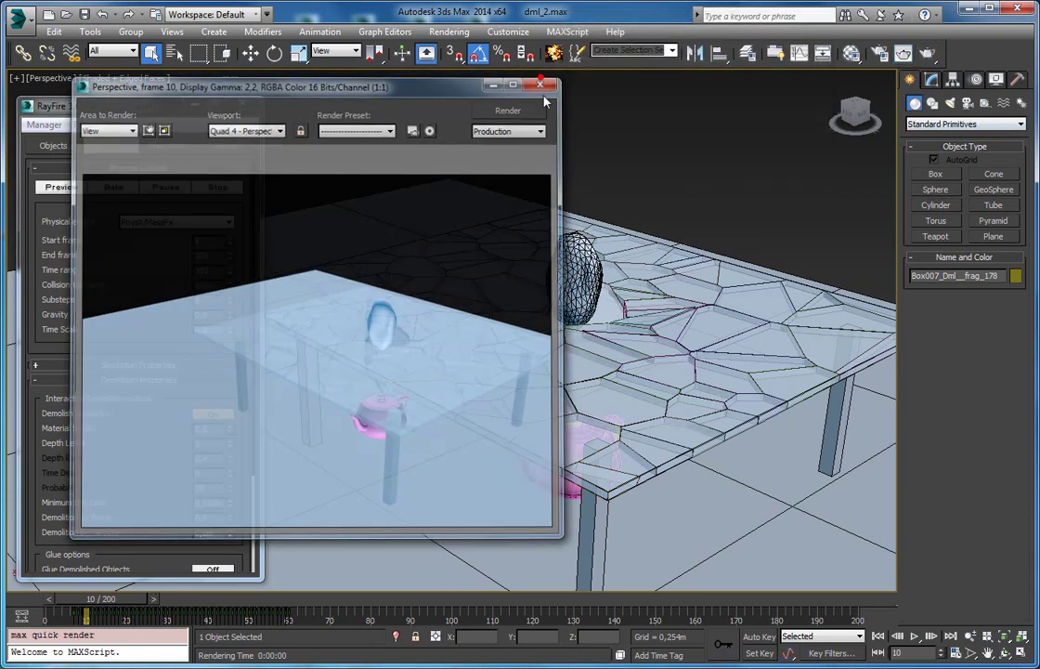
Review the material options for the sleeping tabletop fragments in RayFire, keeping Glass selected
middle_click_drag(565, 235, 537, 271, "alt")
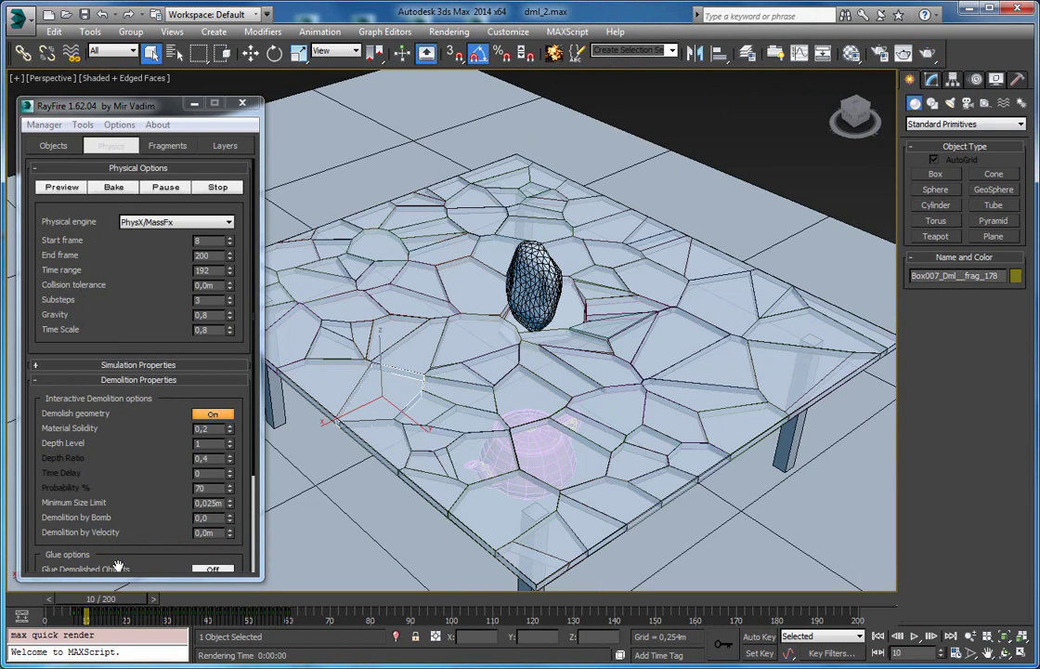
left_click(52, 146)
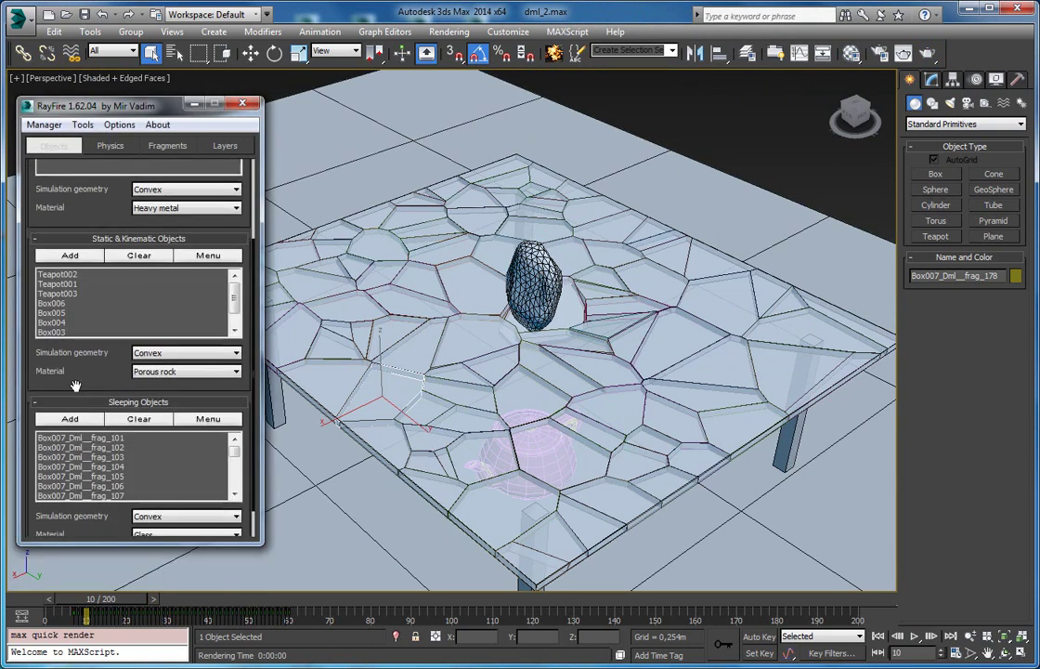
left_click_drag(76, 382, 79, 274)
left_click(152, 502)
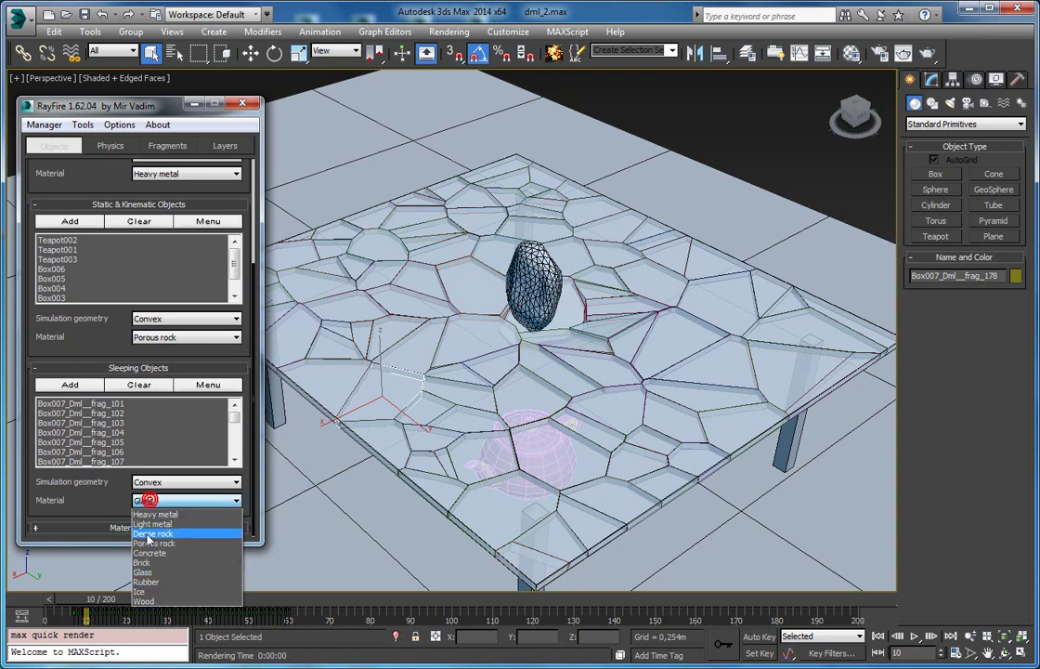
left_click(150, 571)
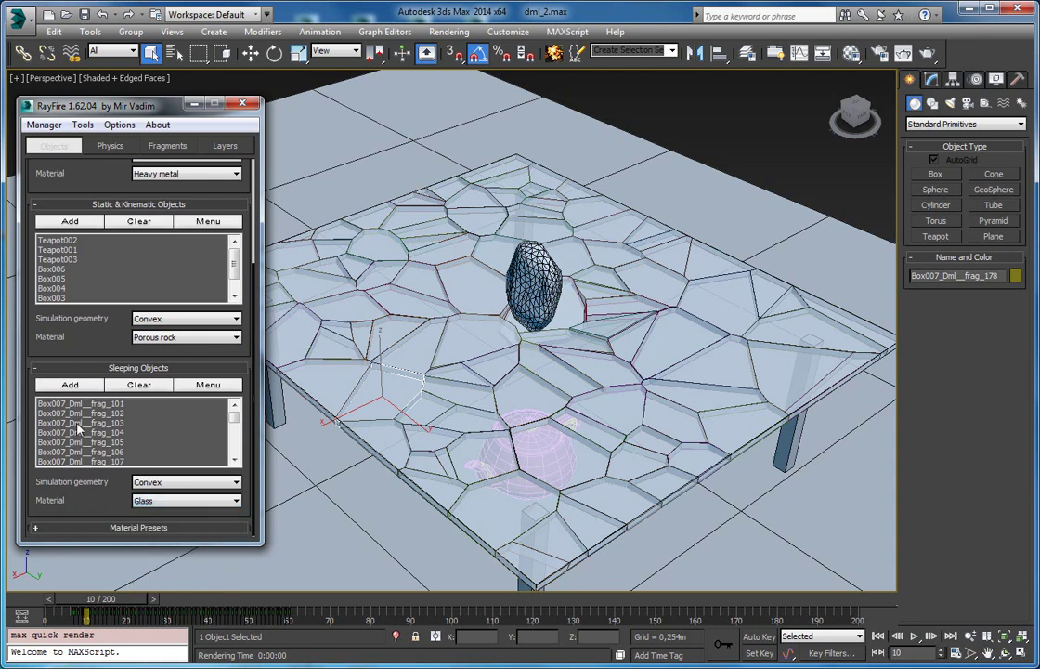
Examine the Glass material preset's density, friction, bounciness, interactive demolition and transparent material settings
left_click(128, 528)
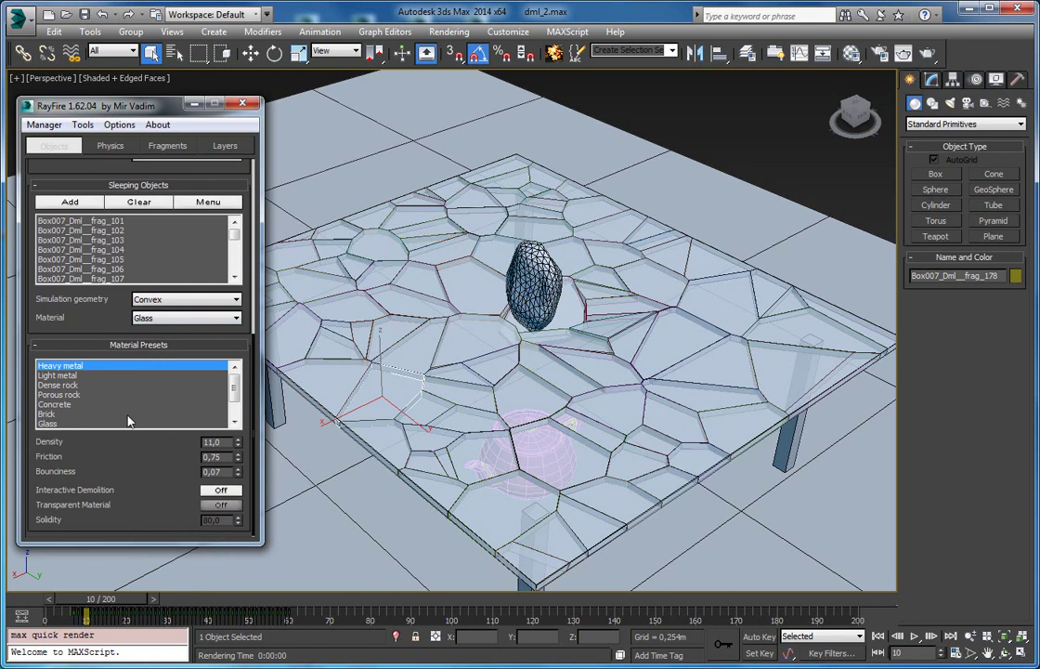
left_click(112, 424)
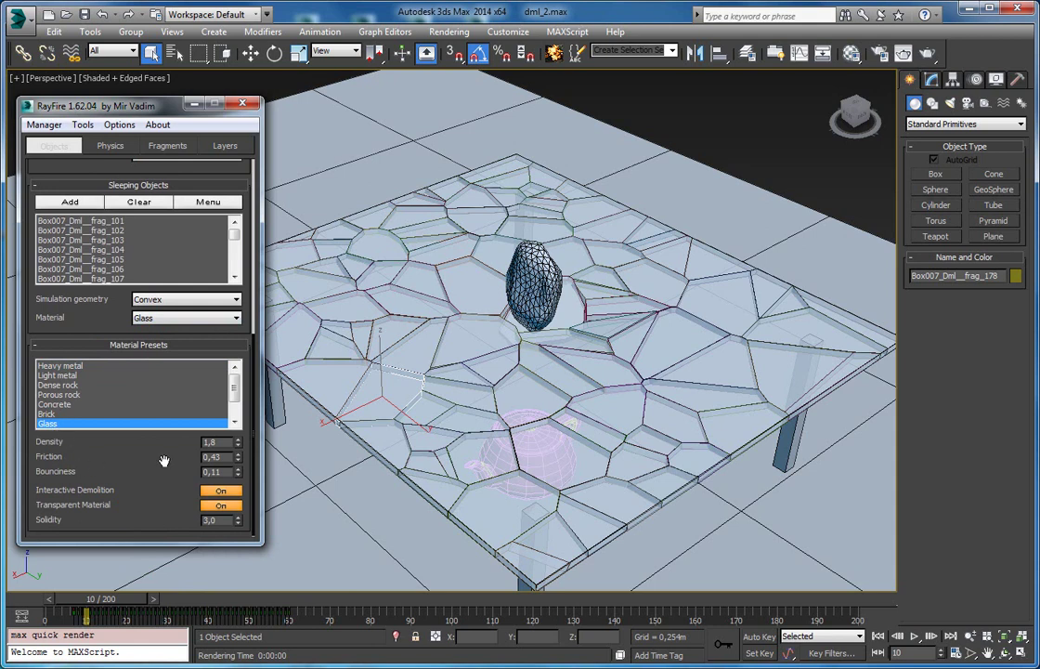
double_click(216, 442)
double_click(219, 456)
double_click(218, 472)
left_click(124, 501)
left_click(55, 425)
left_click(213, 509)
Compare the demolition and transparency settings of the Brick, Concrete, Porous rock, Dense rock and Light metal presets with Glass
left_click(67, 414)
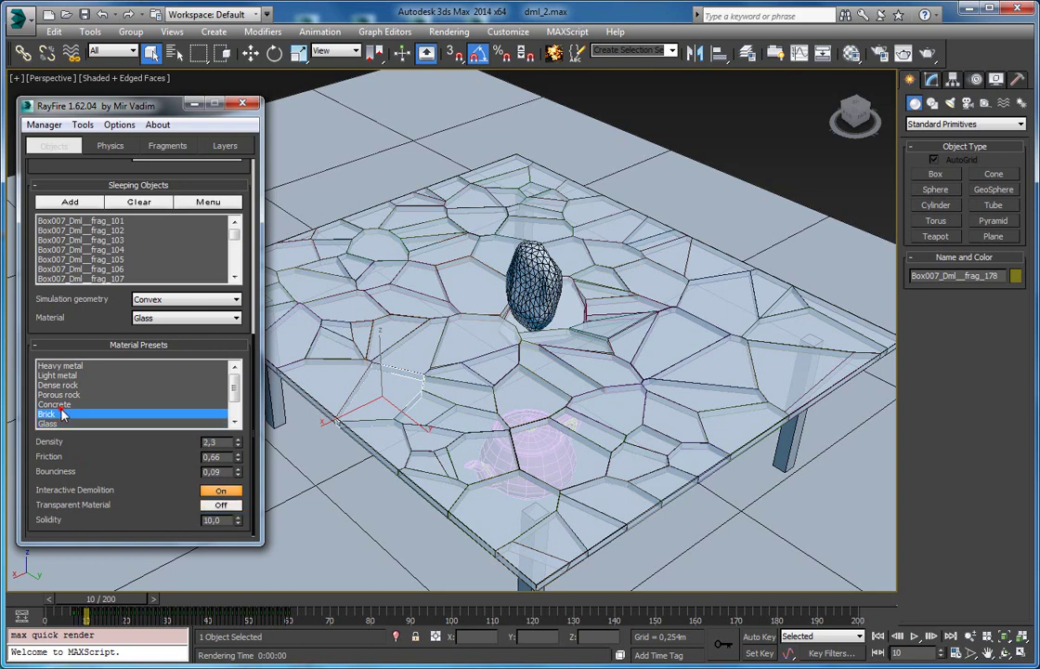
left_click(63, 404)
left_click(60, 395)
left_click(57, 385)
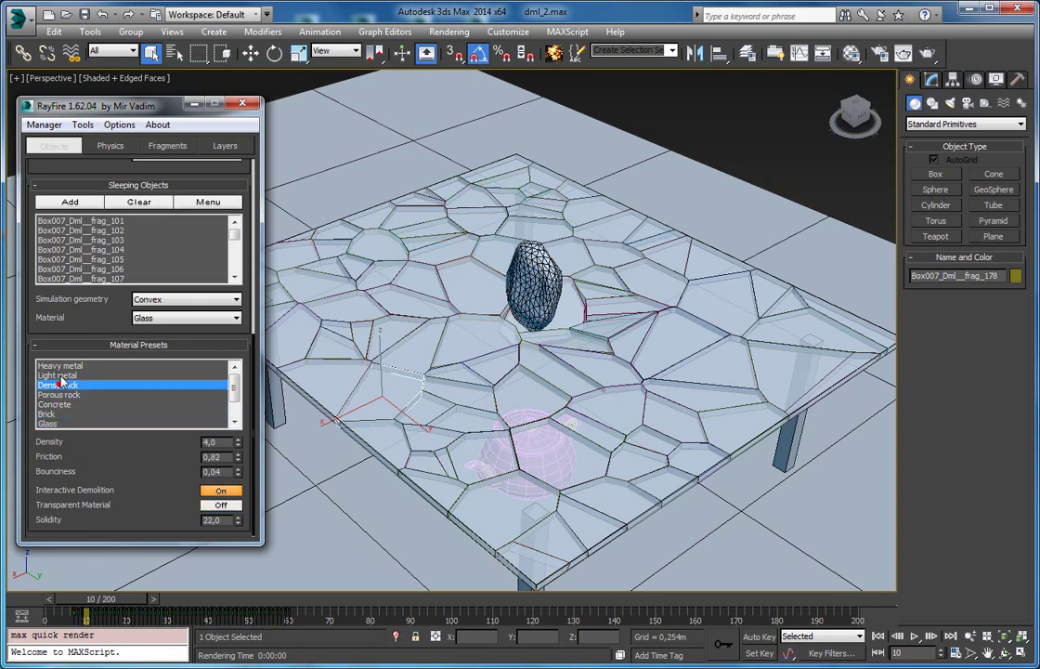
left_click(56, 376)
left_click(58, 385)
left_click(46, 414)
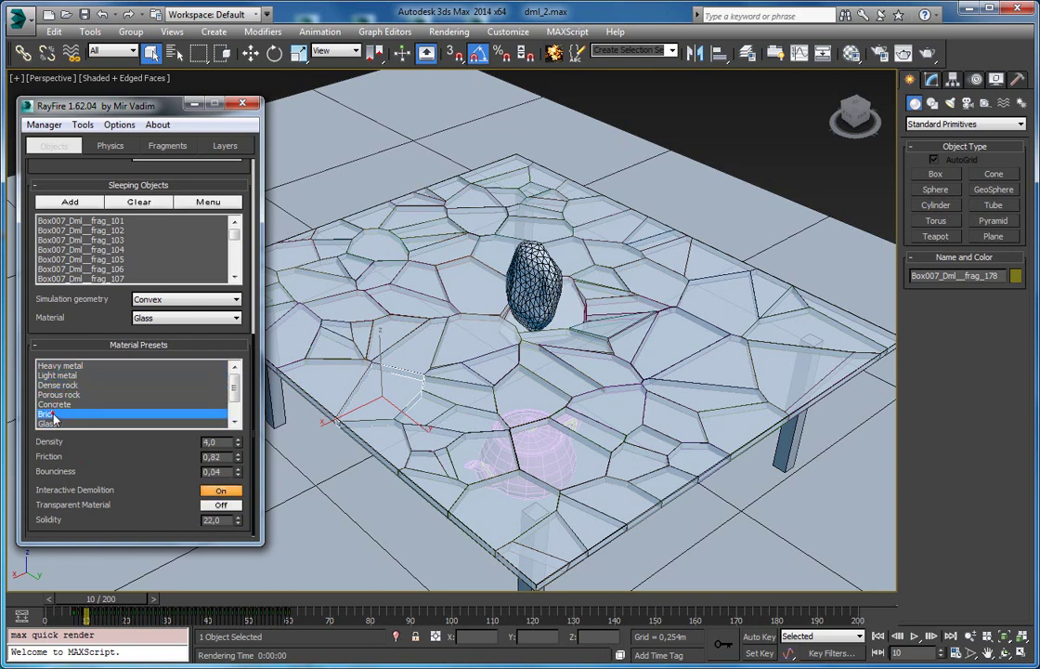
left_click(46, 424)
Check the Rubber and Ice material presets and their transparent material setting
scroll(236, 396, "down", 1)
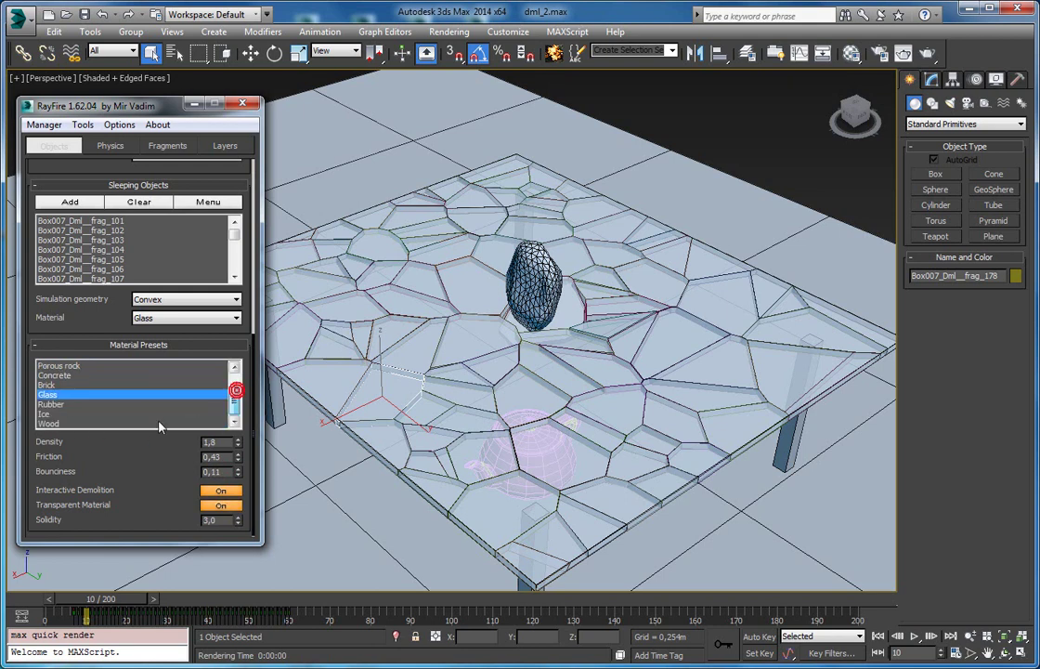
left_click(48, 413)
left_click(51, 405)
left_click(52, 414)
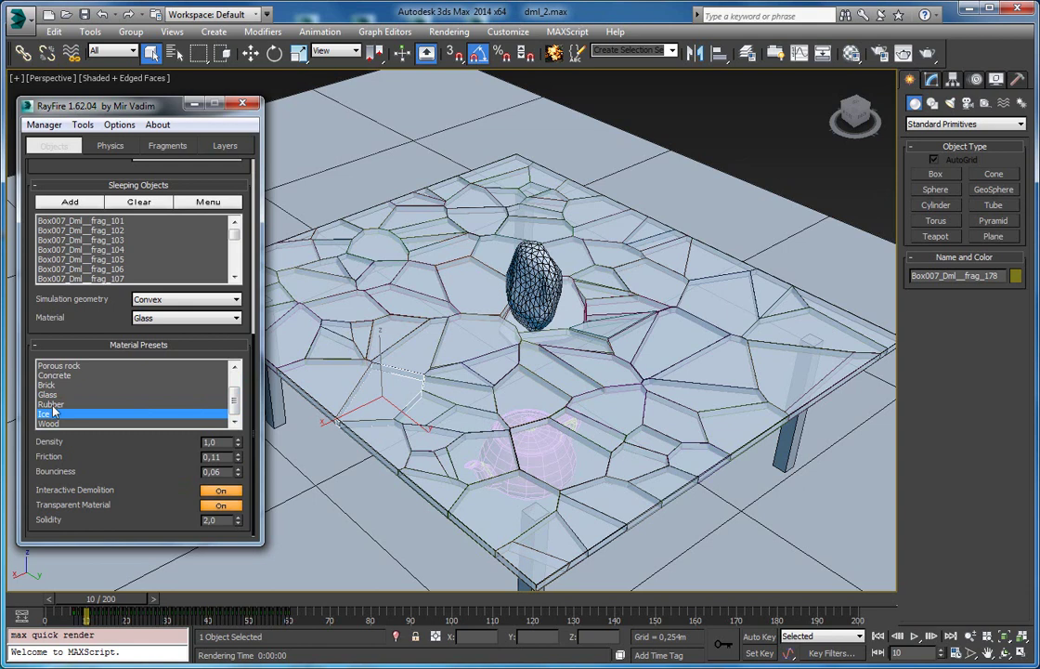
left_click(218, 508)
Set the sleeping objects' material to Porous rock and delete the existing tabletop fragments
left_click(156, 321)
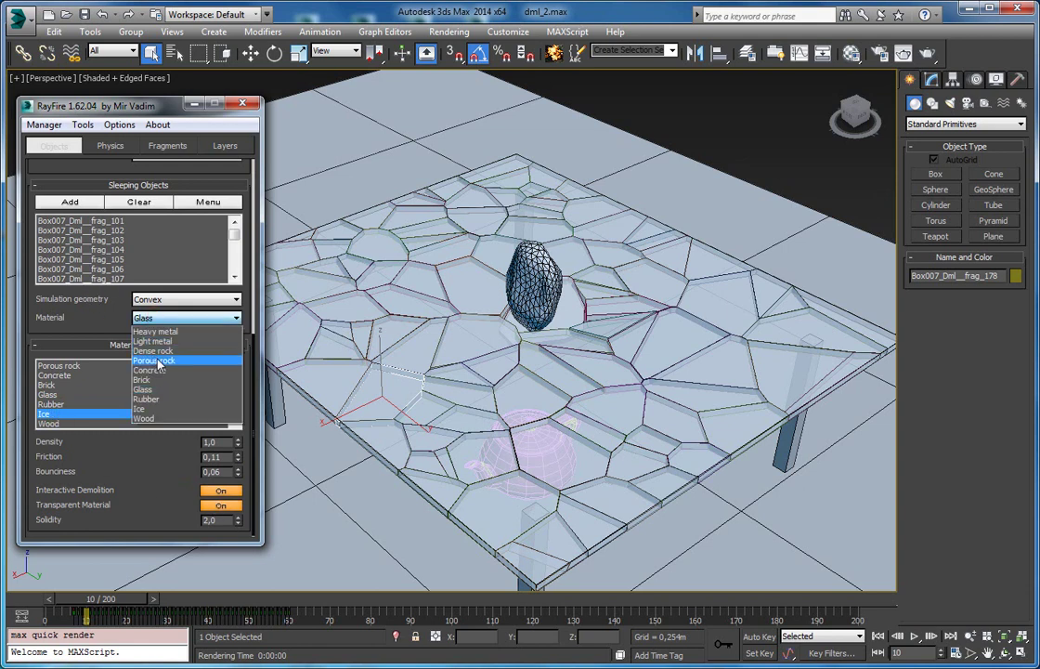
left_click(158, 361)
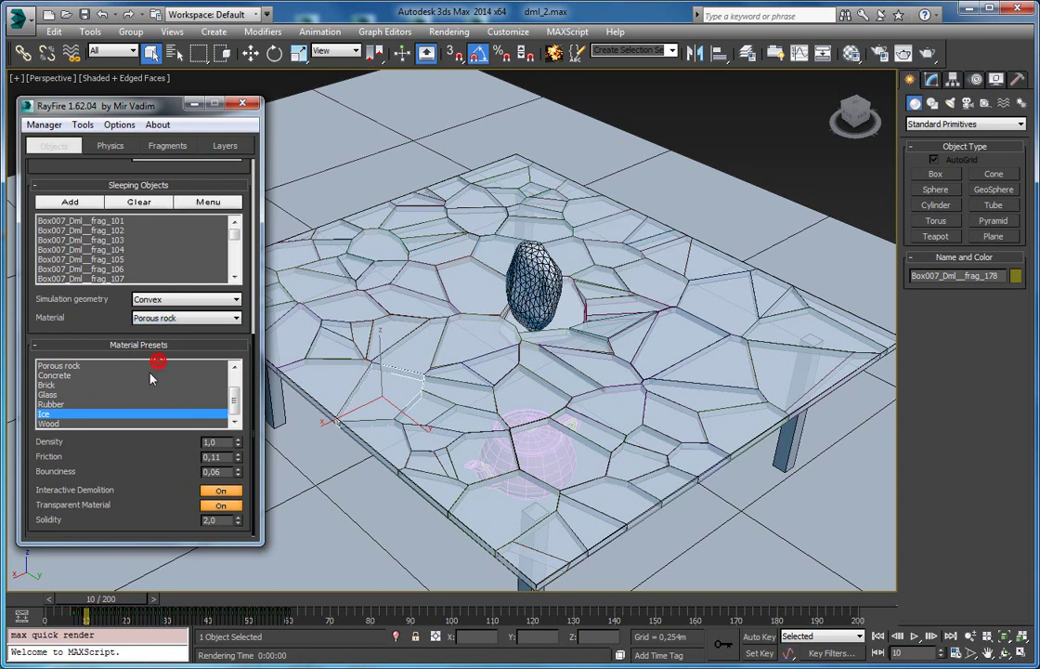
left_click(43, 124)
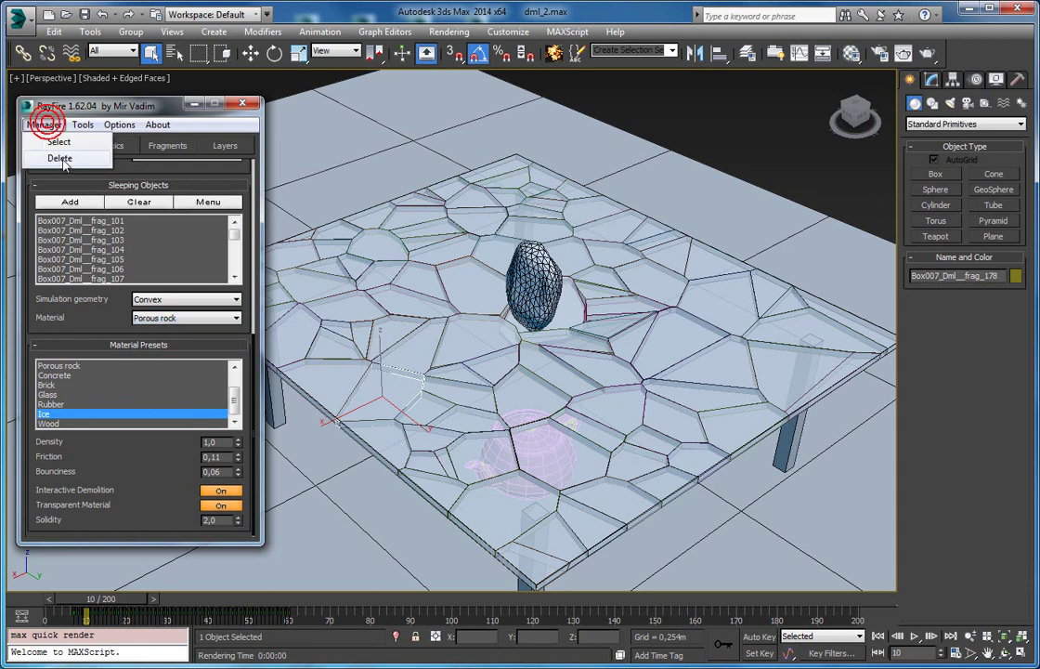
left_click(54, 154)
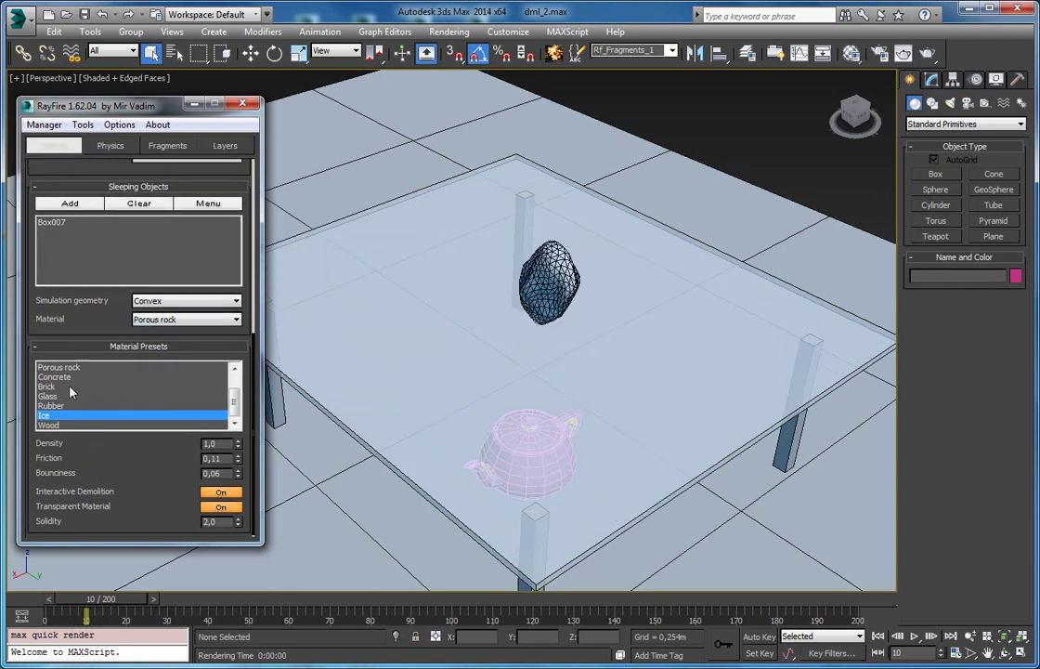
Turn on Transparent Material for the Porous rock preset and bake the demolition, stopping it at about frame 67
left_click(65, 367)
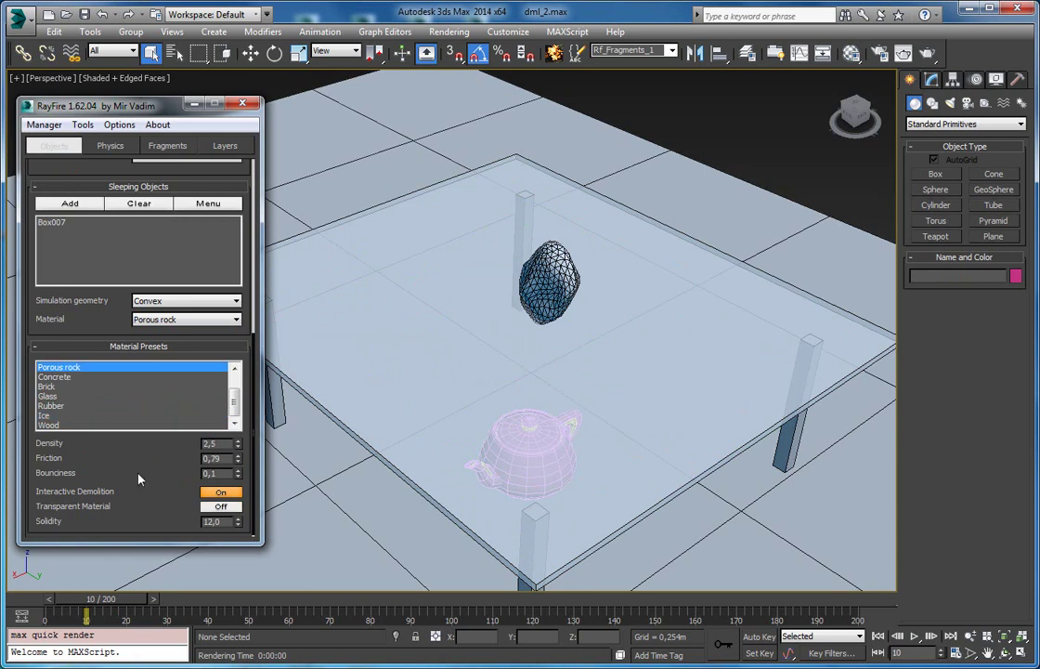
left_click(110, 145)
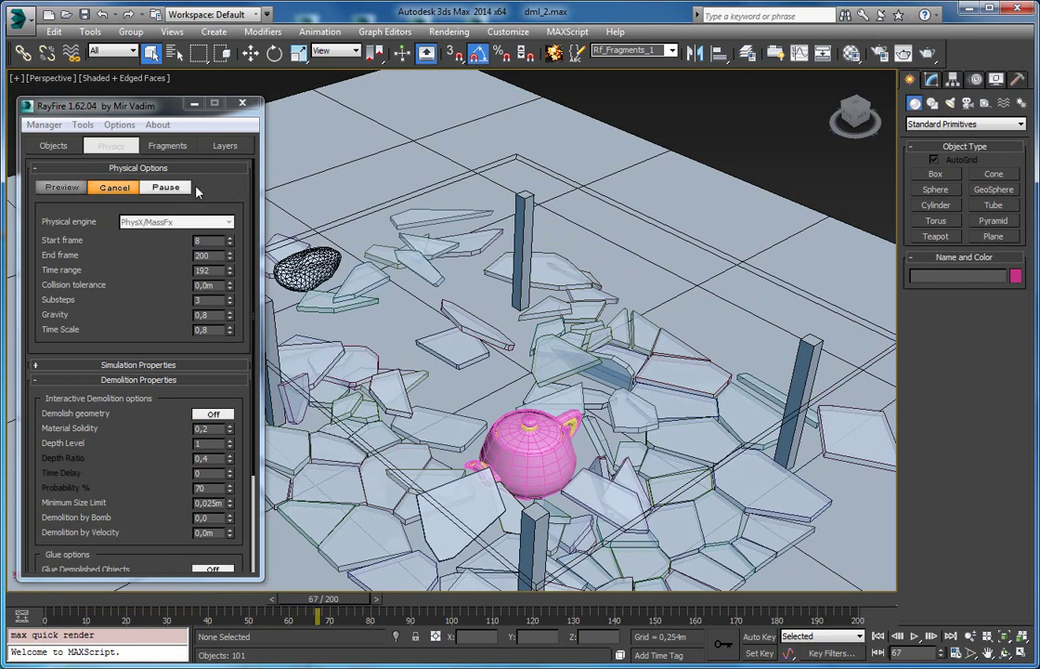
left_click(217, 186)
Select the original tabletop, go to frame 6 and render a low view of the table before impact
left_click(581, 184)
left_click(581, 189)
middle_click_drag(580, 192, 539, 282, "alt")
middle_click_drag(525, 359, 563, 332, "alt")
left_click_drag(329, 606, 76, 609)
key("q")
left_click(928, 53)
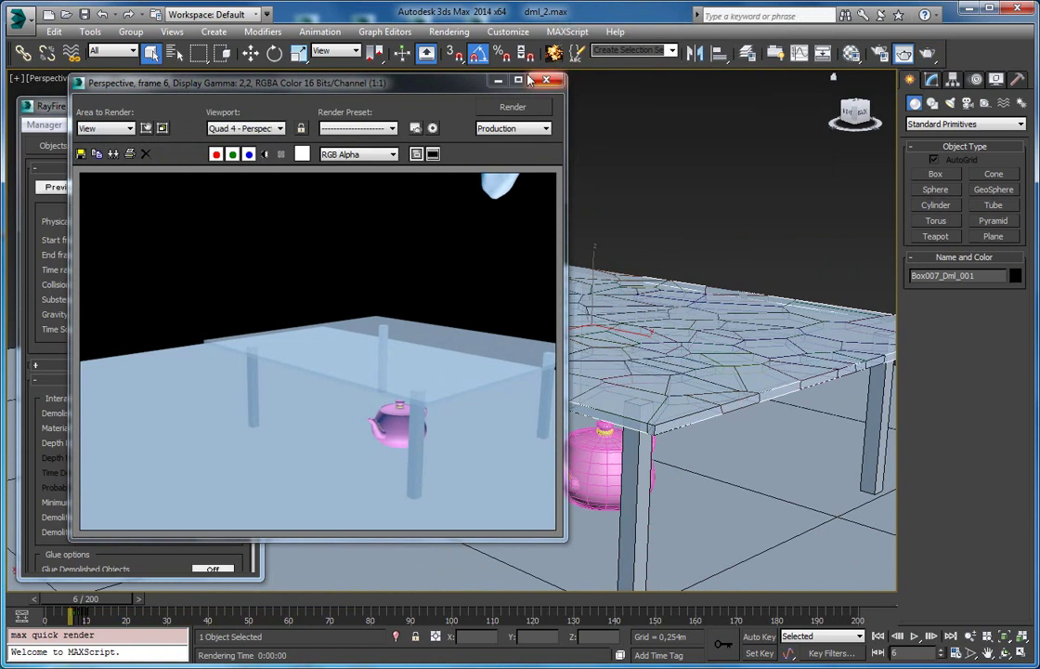
left_click(549, 71)
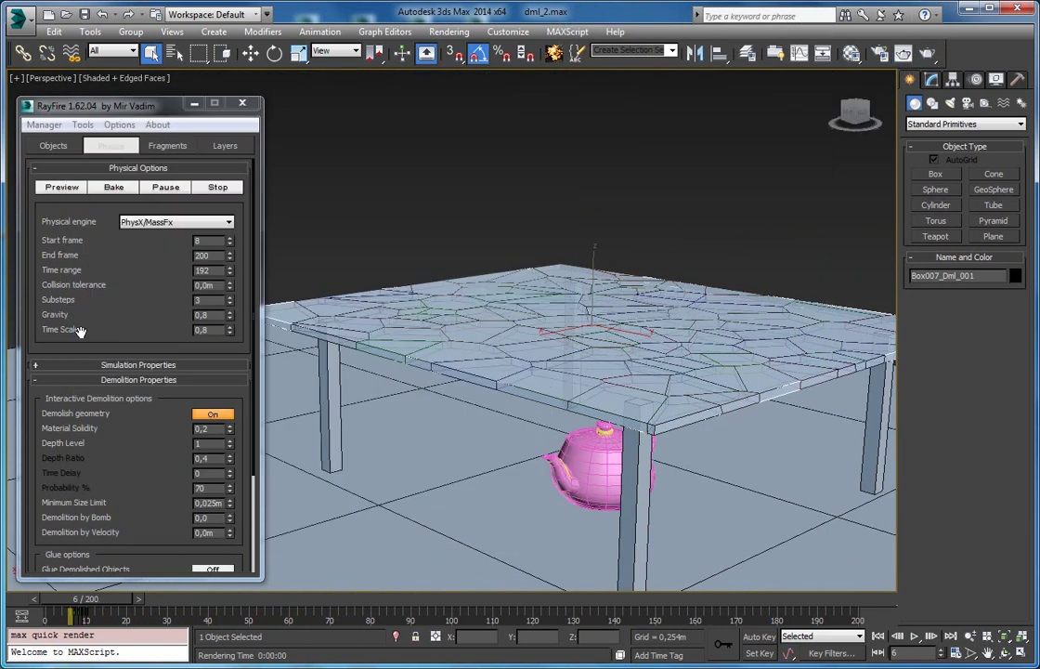
Show the Glass preset in Material Presets and set the sleeping objects' material to Glass
left_click(42, 147)
left_click_drag(127, 494, 105, 373)
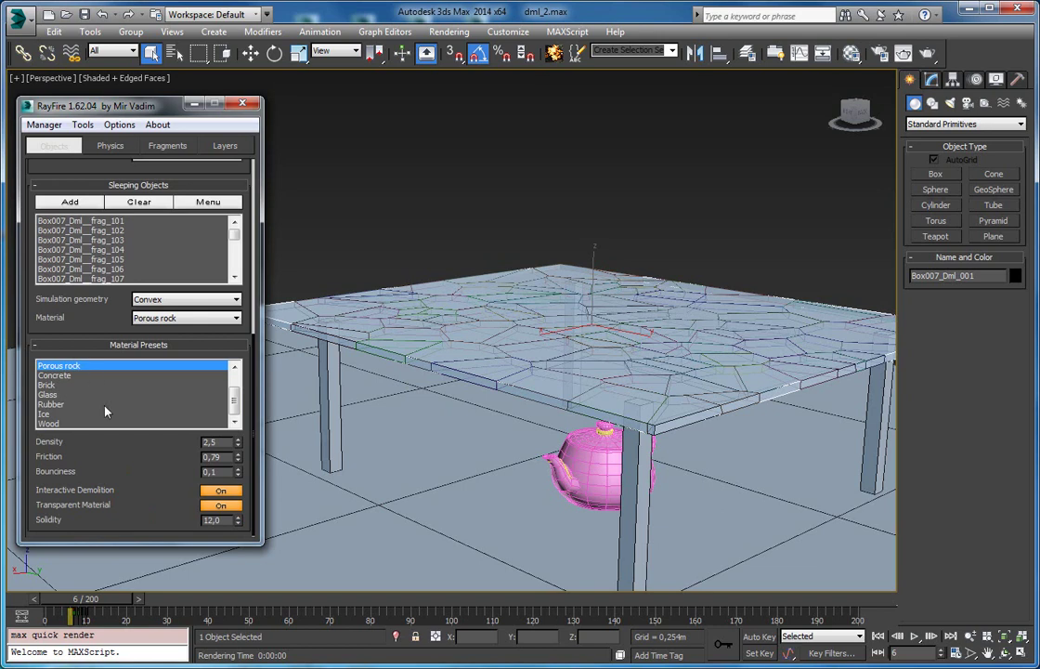
left_click(96, 396)
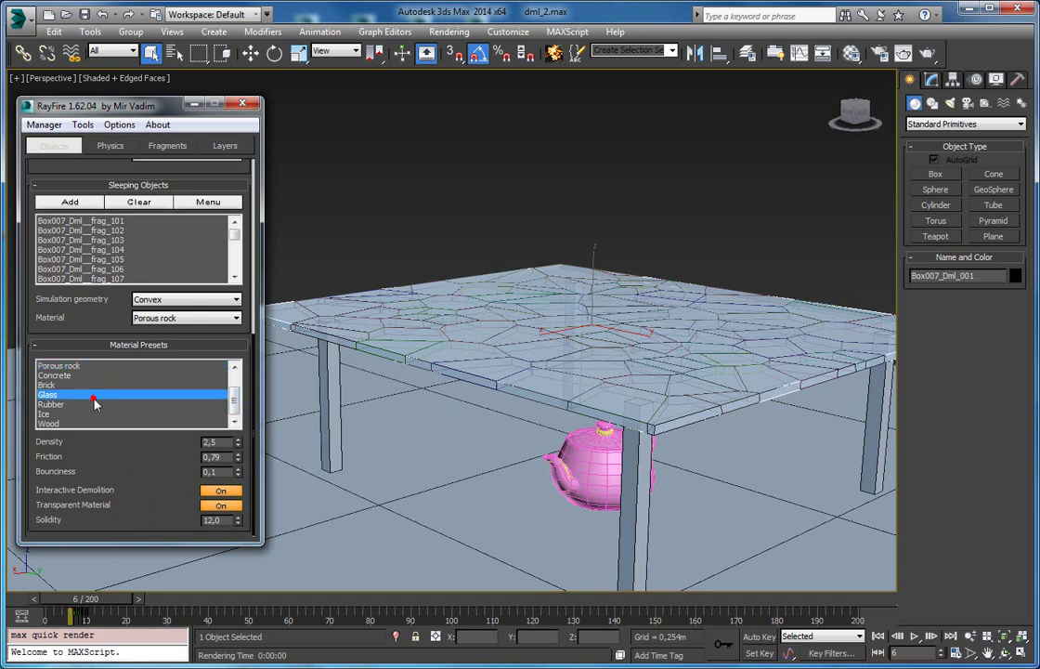
scroll(108, 339, "up", 1)
scroll(107, 339, "up", 2)
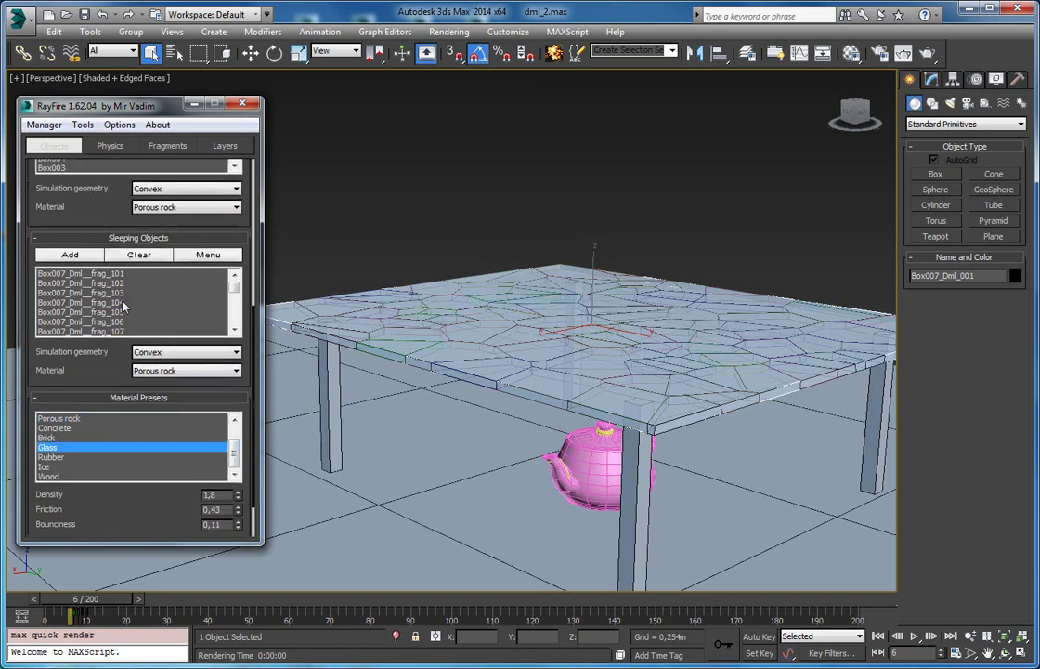
left_click(153, 371)
left_click(144, 441)
Review the impact sphere's and static objects' simulation settings, and inspect the fragmented table with the sphere above it
scroll(81, 365, "up", 2)
left_click_drag(102, 234, 106, 475)
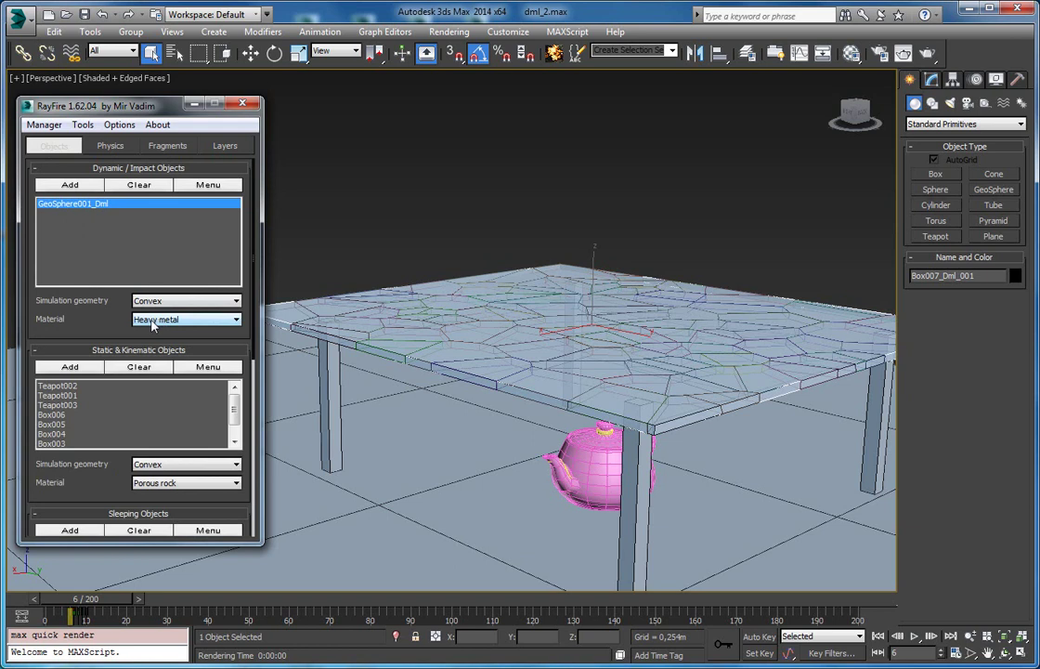
scroll(102, 260, "down", 3)
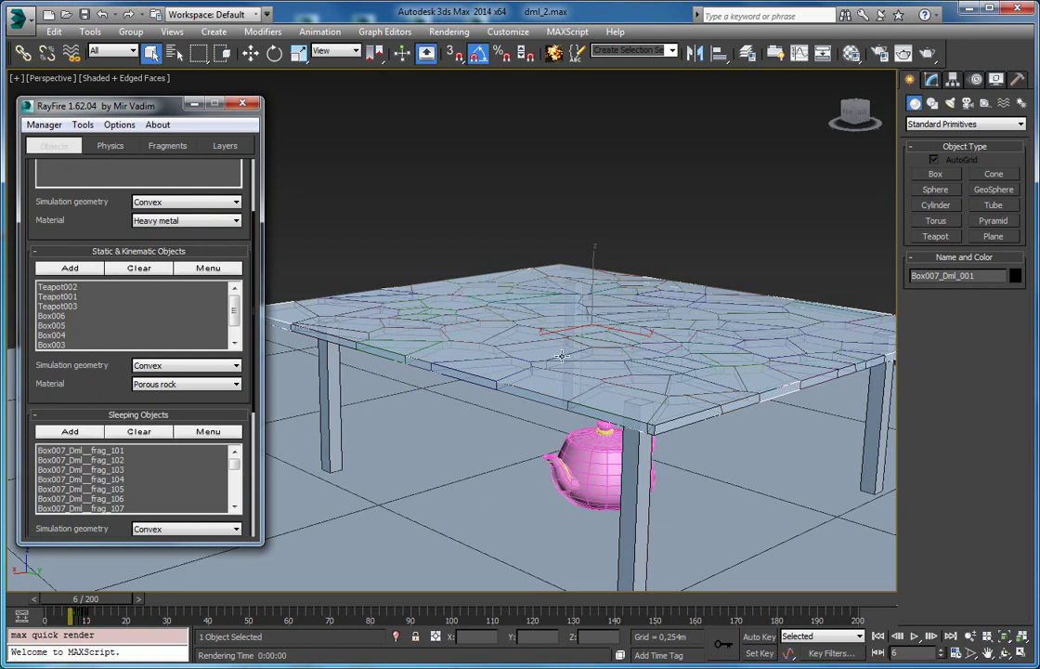
middle_click_drag(544, 293, 520, 307, "alt")
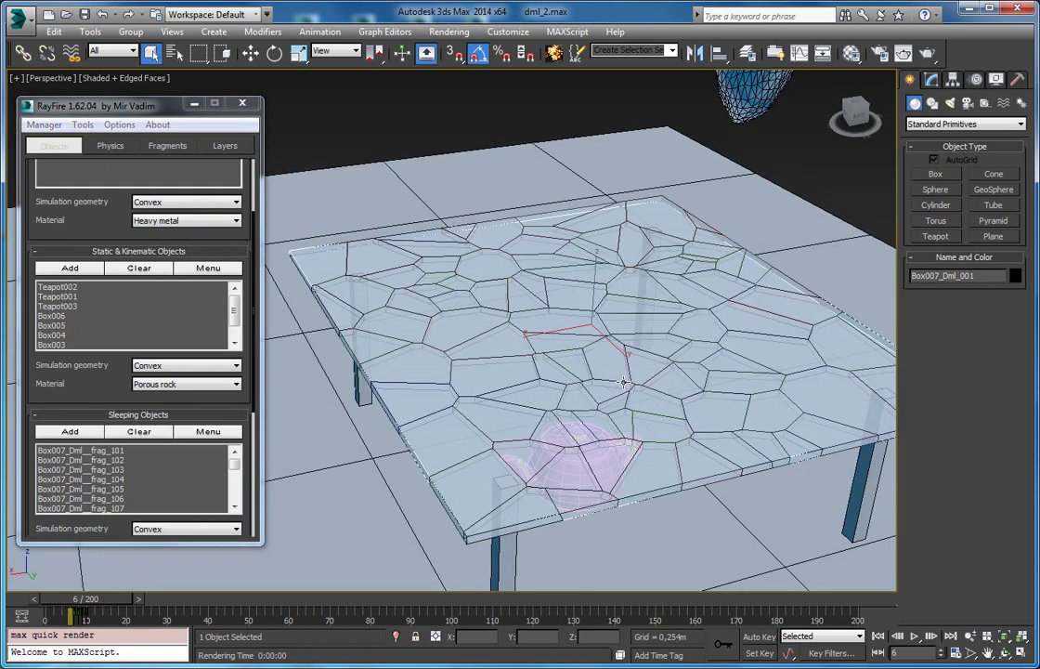
scroll(627, 381, "down", 5)
scroll(521, 381, "up", 5)
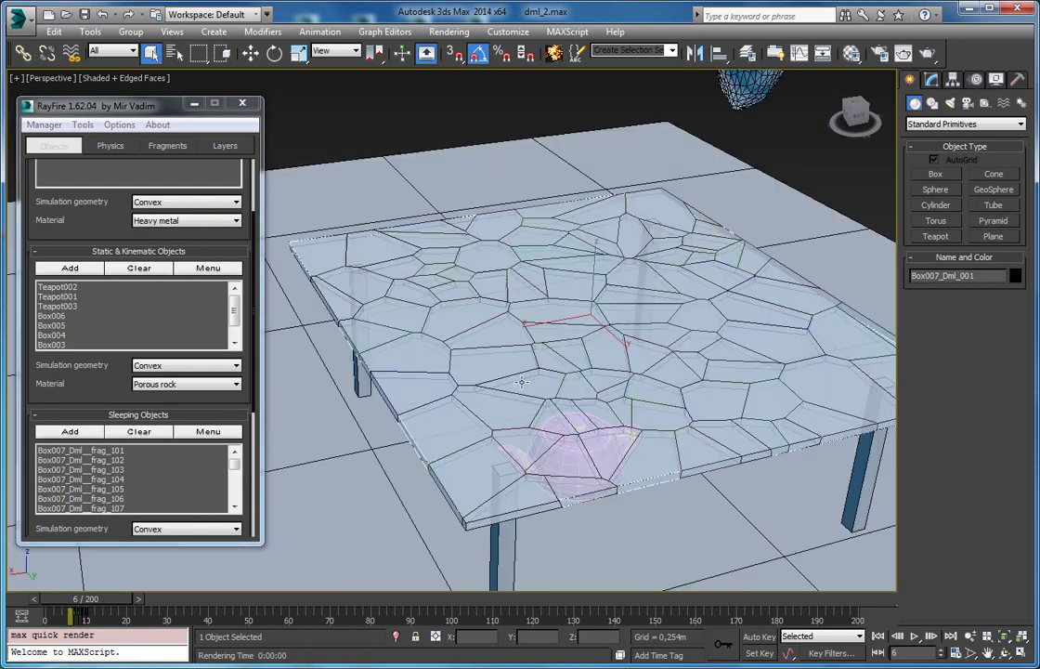
scroll(545, 368, "down", 4)
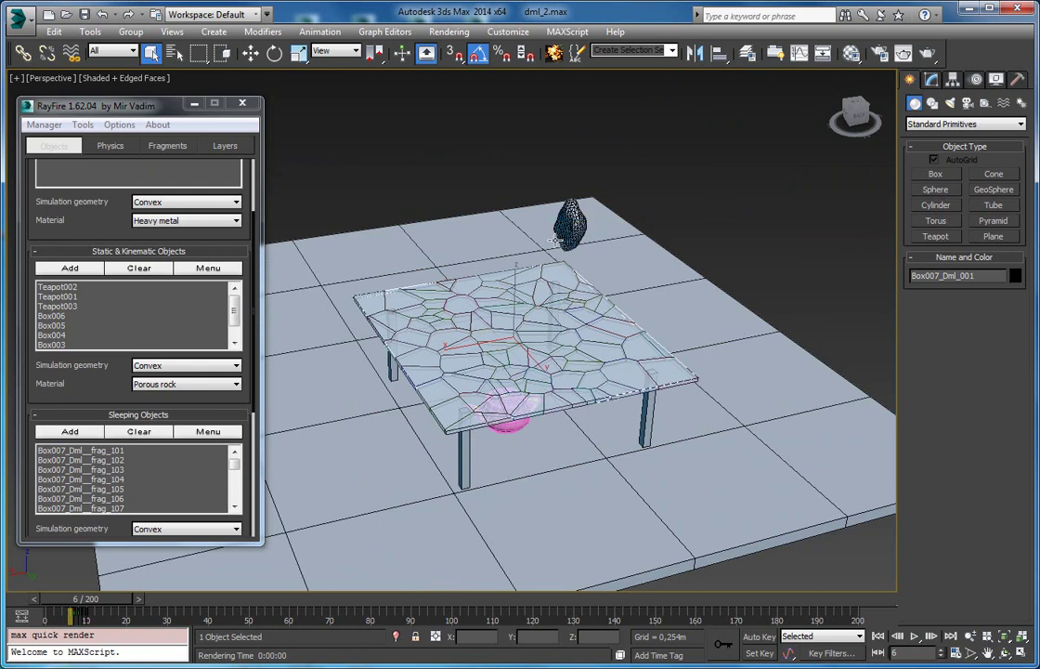
Create an RF Cache object with an icon about 1.555 m in size on the ground beside the table
left_click(54, 145)
left_click(966, 124)
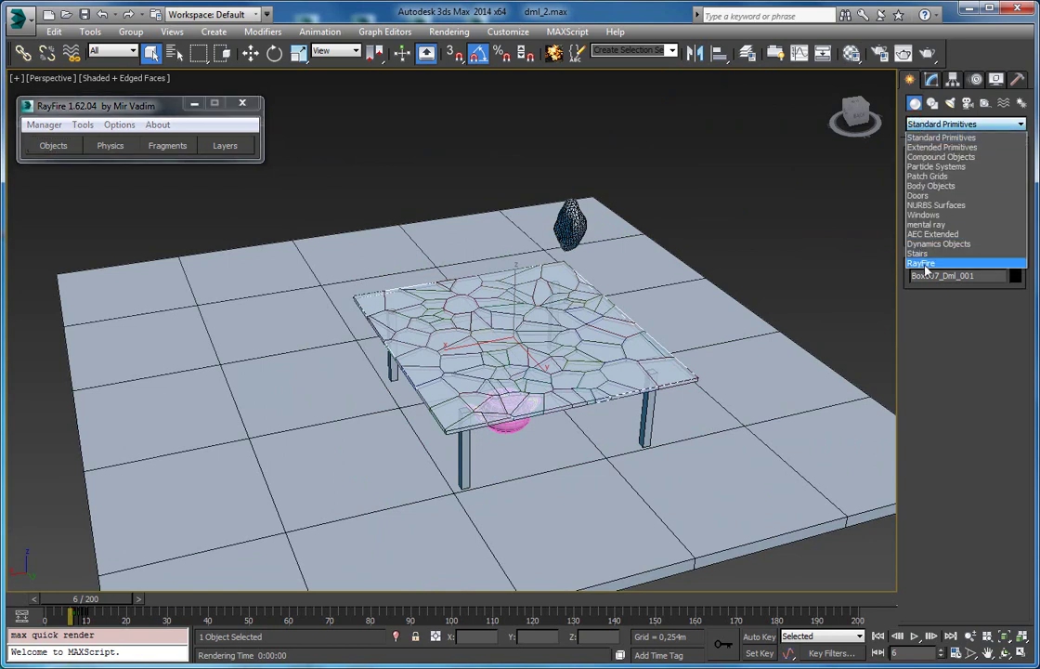
left_click(921, 263)
left_click(936, 174)
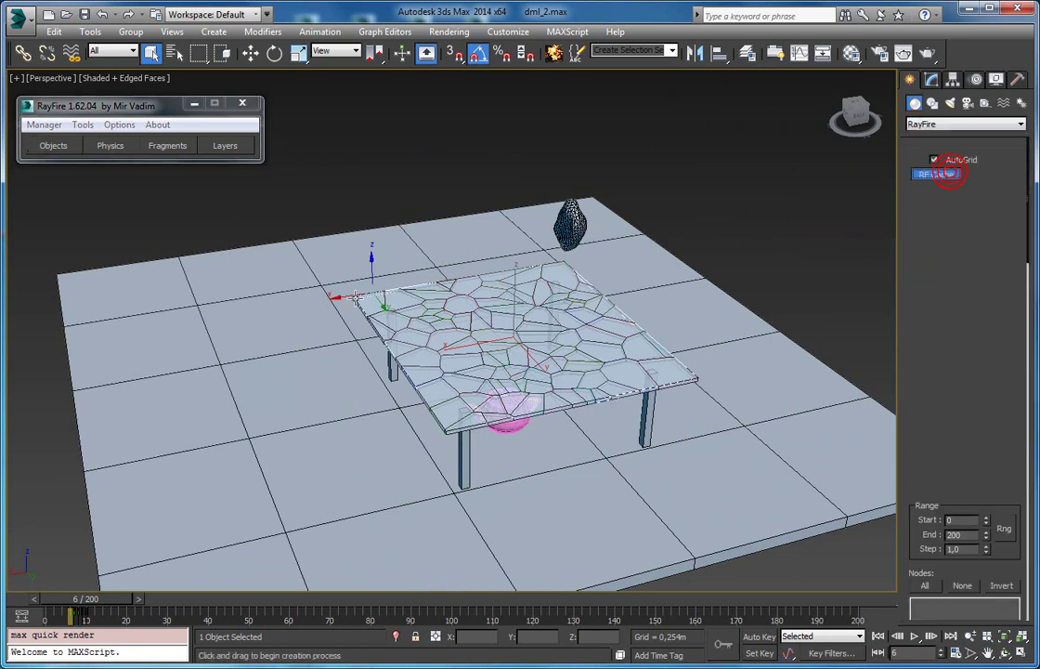
left_click_drag(206, 329, 236, 383)
middle_click_drag(237, 383, 776, 423, "alt")
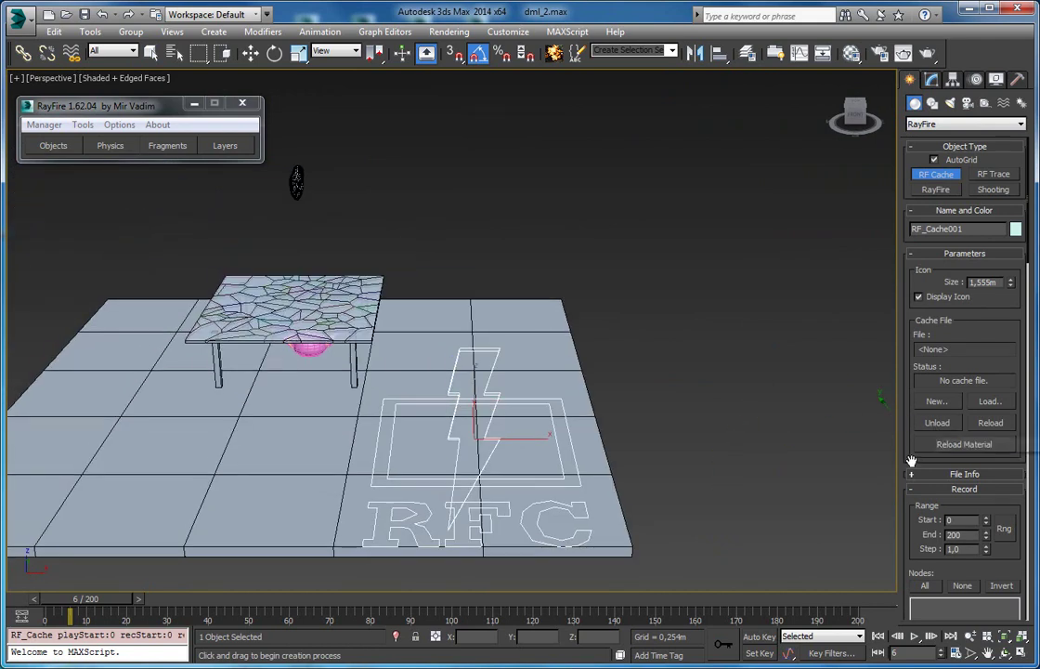
Add all listed scene objects except the four teapots to the RF Cache's recording nodes
scroll(938, 428, "down", 3)
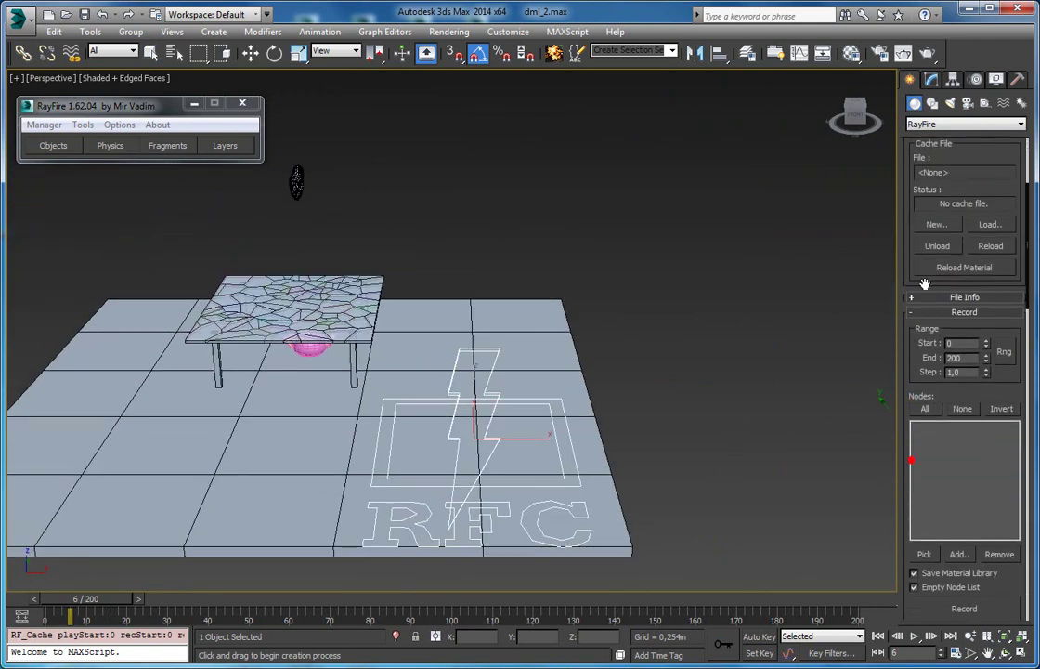
left_click(959, 554)
left_click_drag(123, 34, 741, 78)
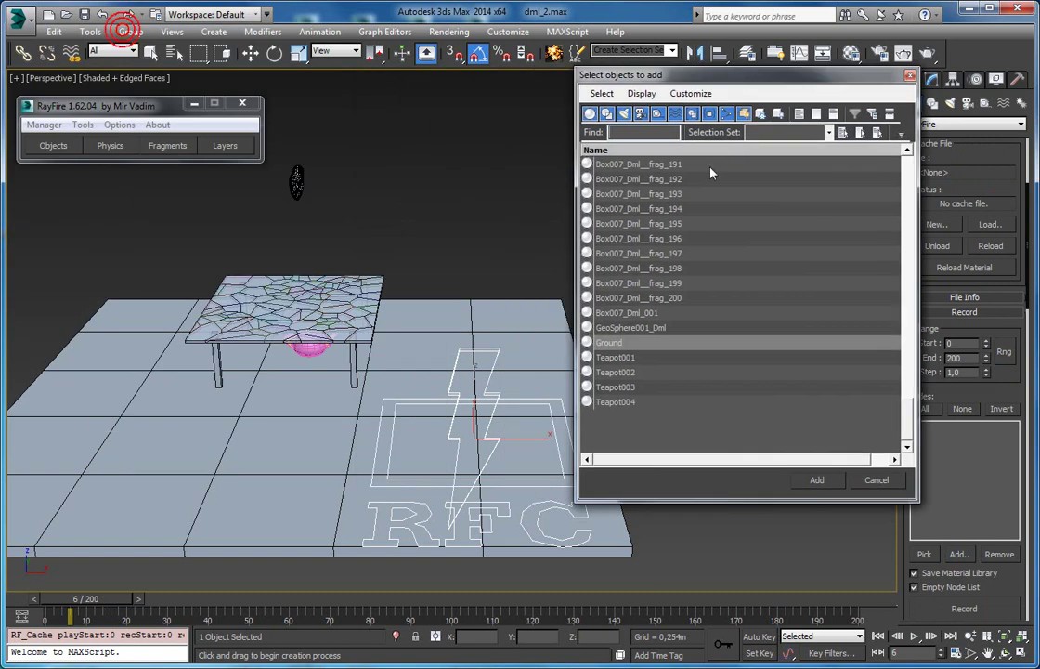
left_click_drag(641, 194, 673, 268)
scroll(641, 176, "up", 14)
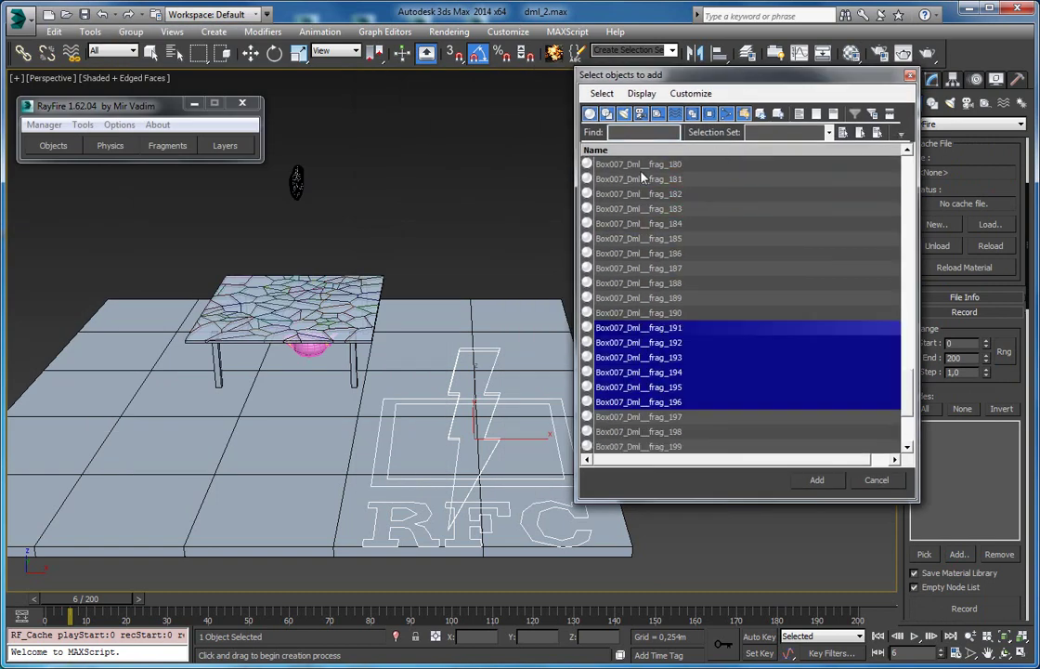
scroll(670, 188, "up", 1)
left_click_drag(907, 301, 926, 164)
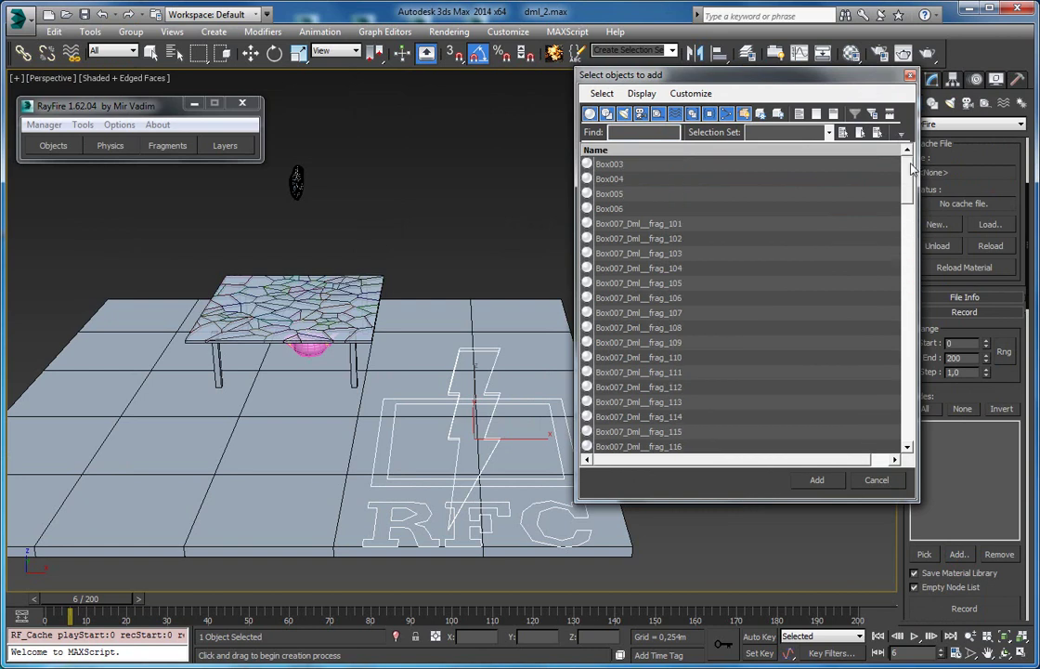
left_click_drag(623, 169, 626, 506)
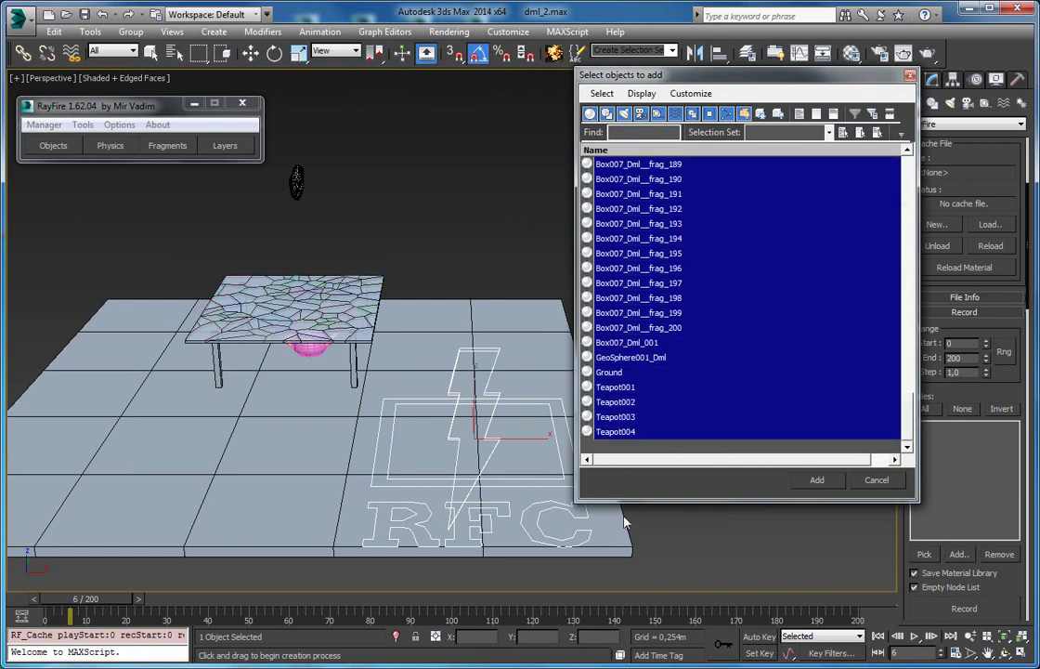
left_click_drag(628, 387, 628, 430, "ctrl")
left_click(816, 480)
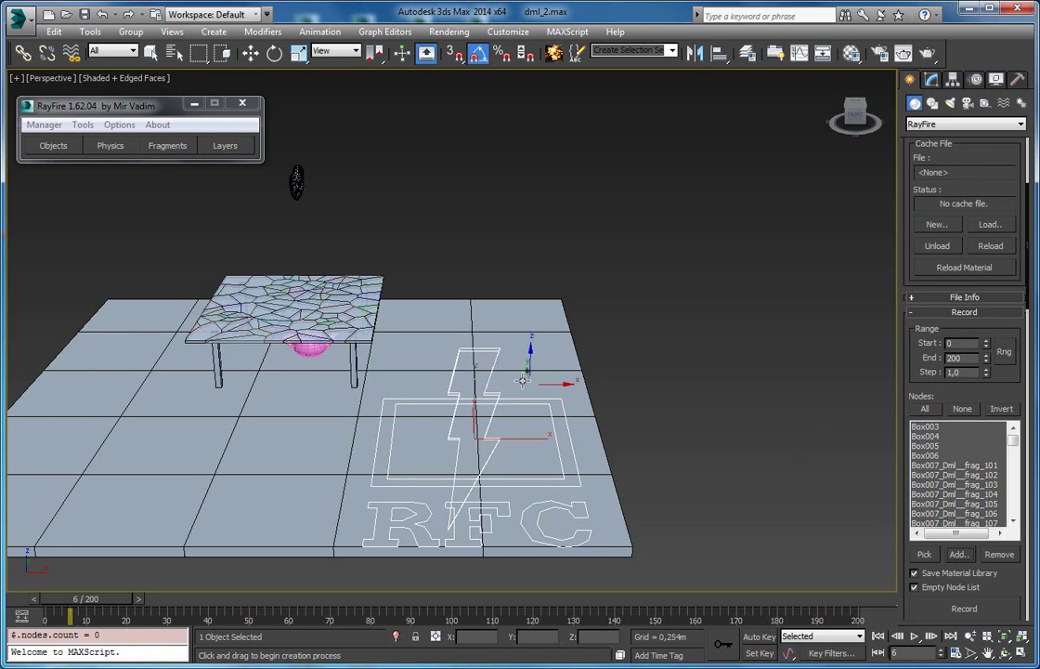
Set the recording range's end to frame 80 and record the simulation to a cache file named glass
middle_click_drag(525, 266, 511, 259, "alt")
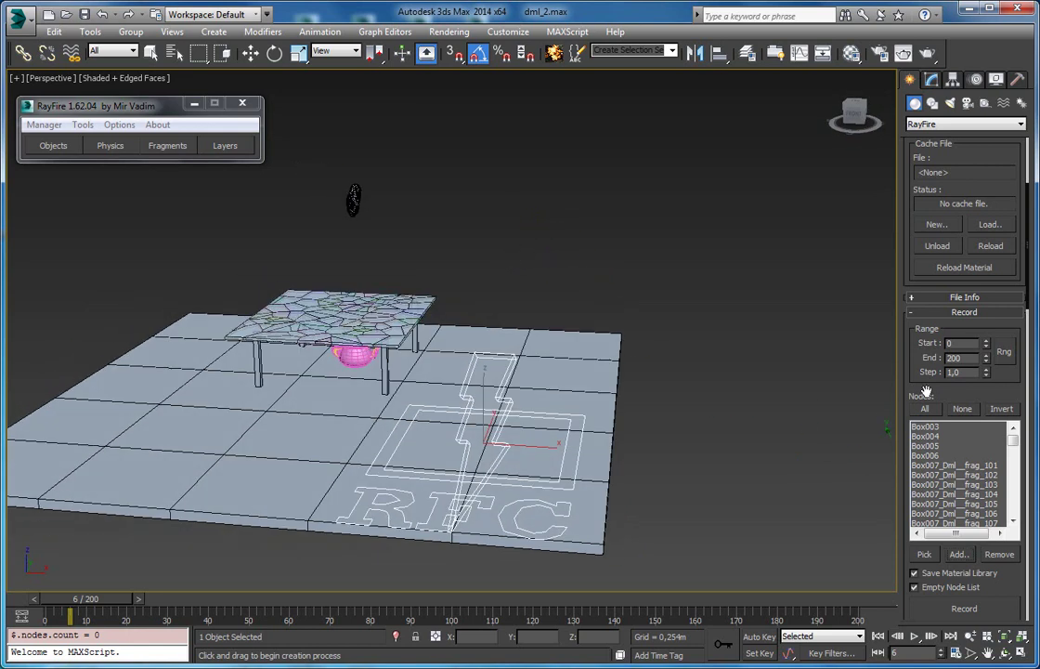
left_click_drag(100, 604, 390, 602)
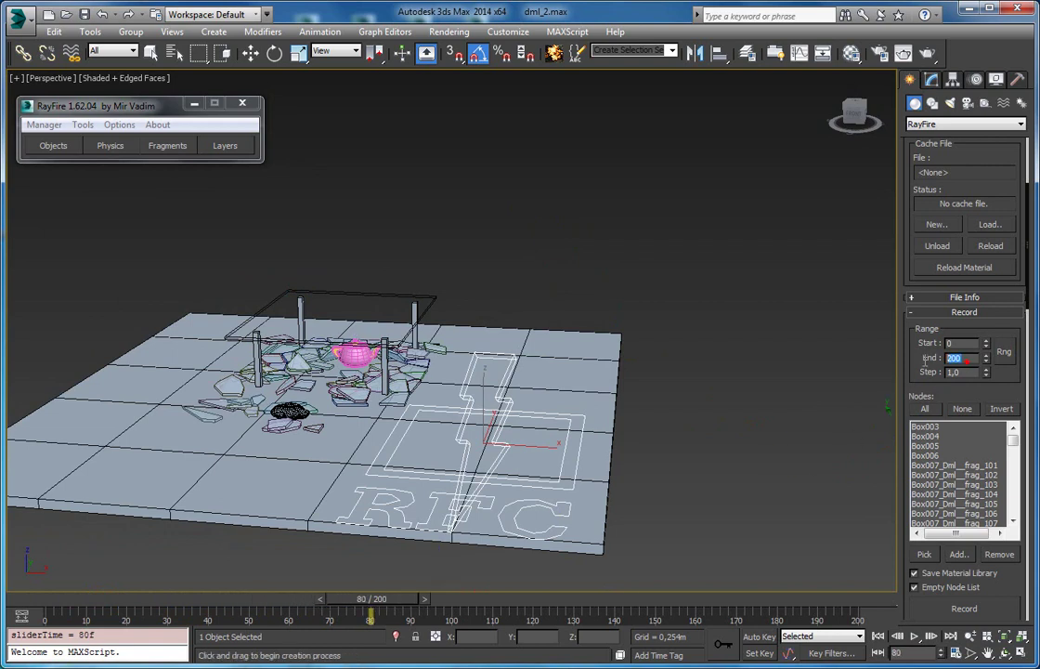
type("80")
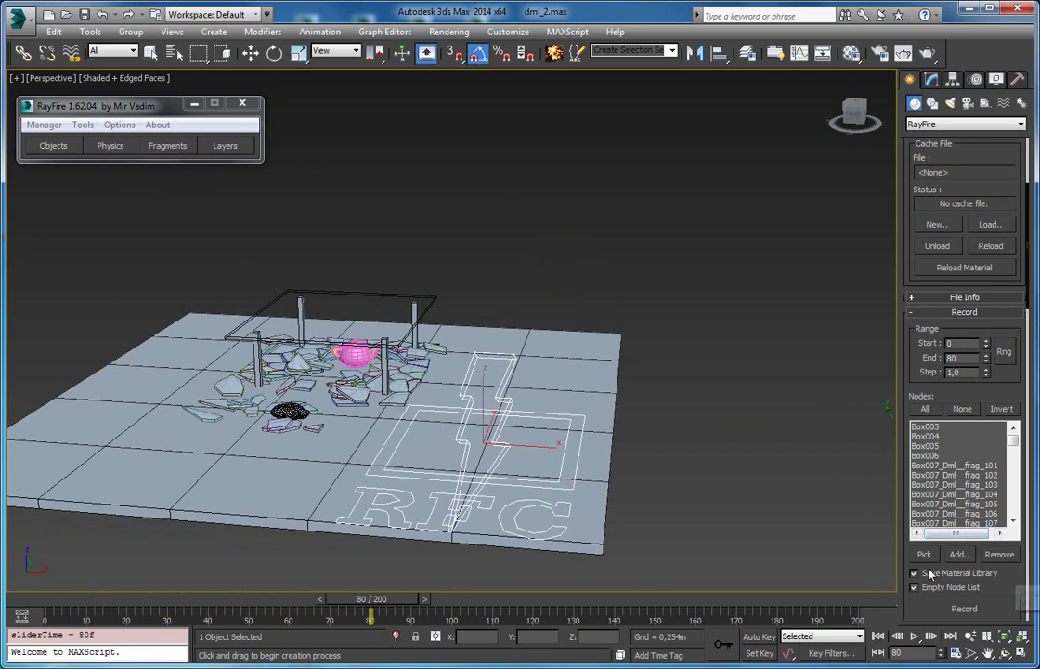
left_click(942, 611)
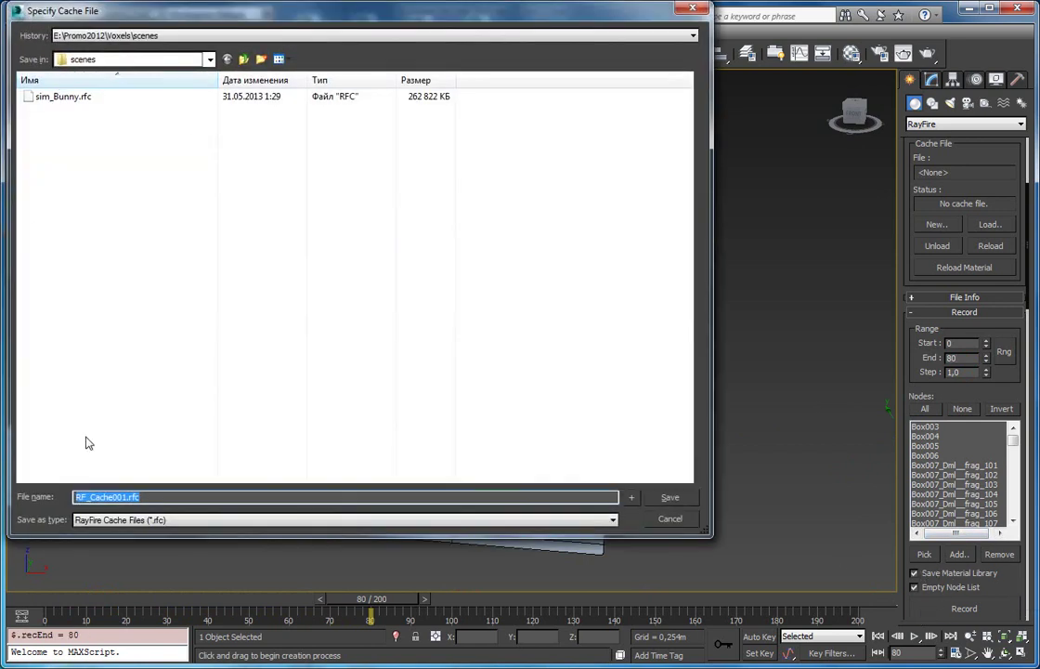
type("glass")
key("Return")
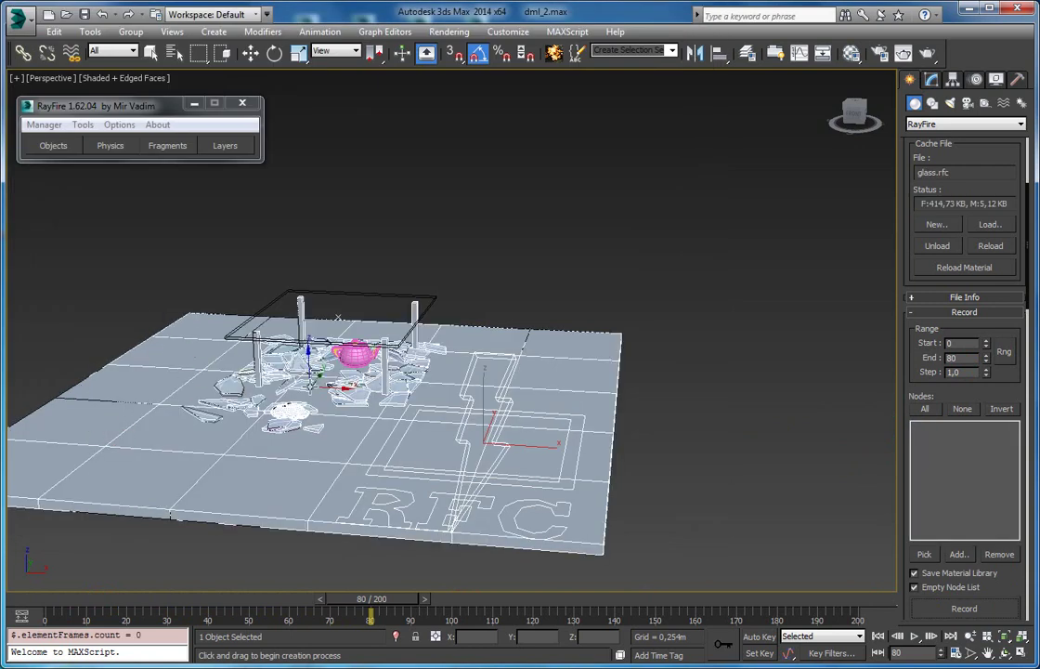
Move the RF Cache object along X to about 8.32 m, clear of the original table
key("w")
scroll(436, 327, "down", 5)
left_click_drag(506, 378, 805, 388)
scroll(676, 351, "up", 5)
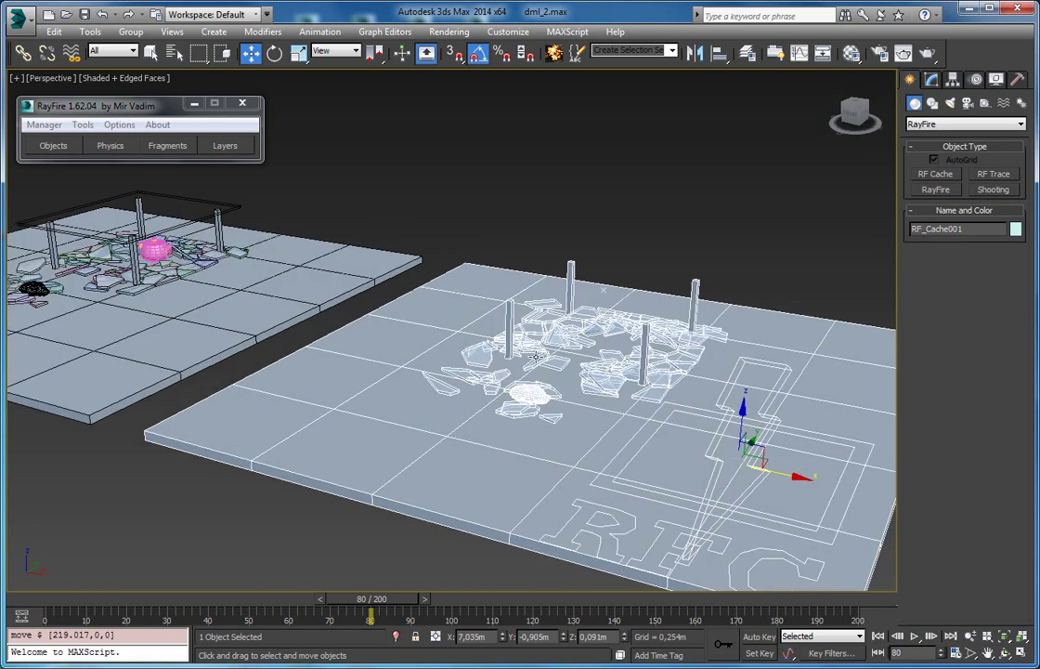
scroll(499, 367, "down", 5)
left_click_drag(446, 302, 519, 316)
scroll(645, 265, "up", 5)
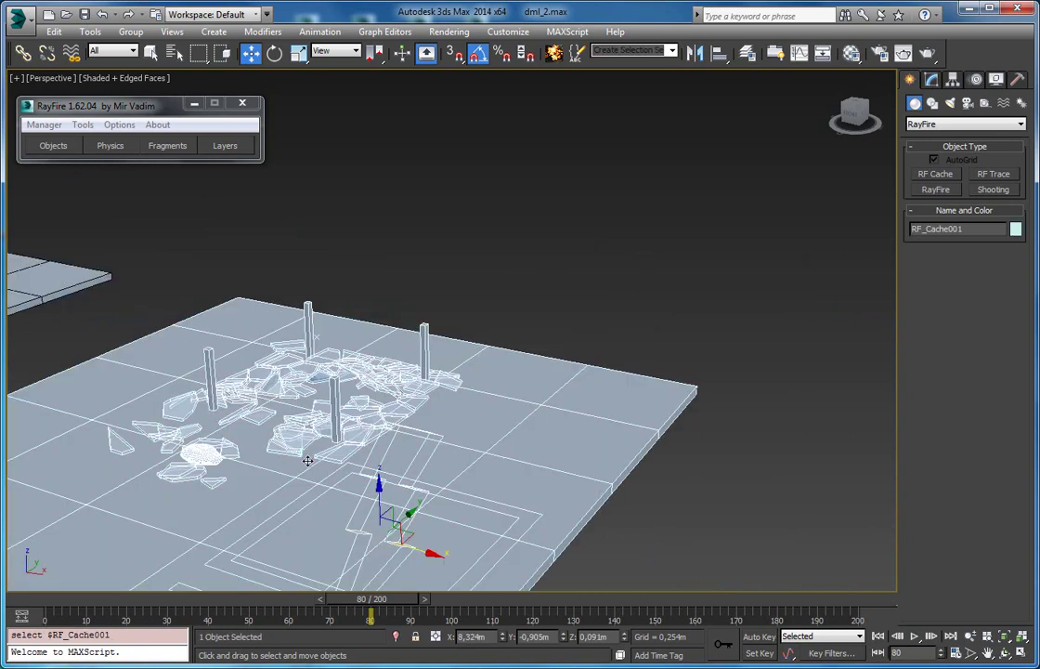
Turn off the edged faces display and view the cached table at frame 1 from above
key("F4")
scroll(309, 416, "down", 3)
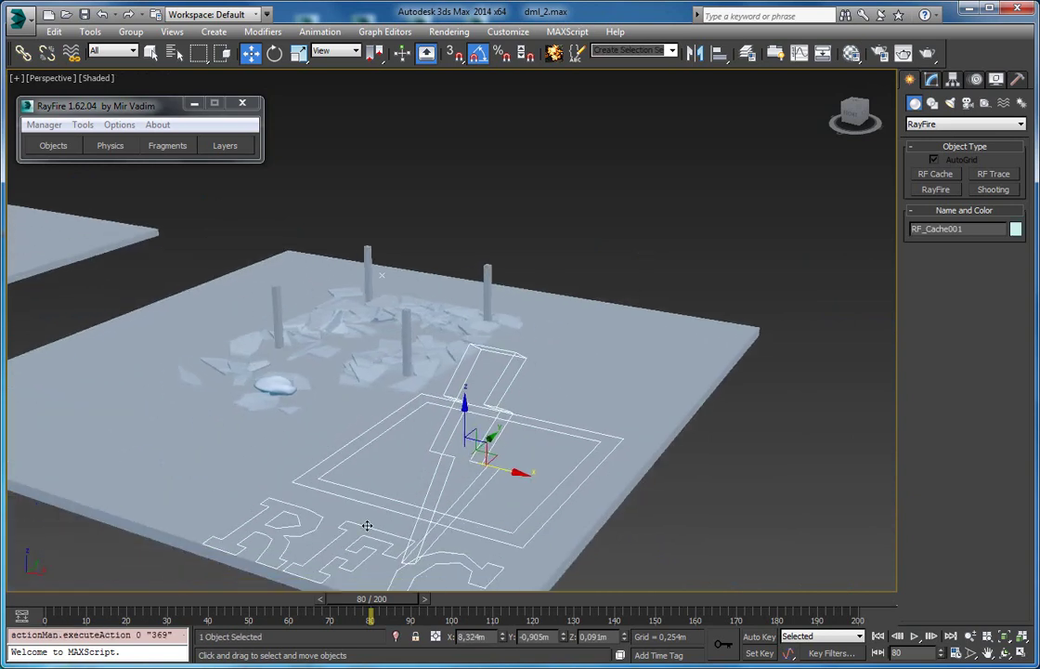
left_click_drag(371, 599, 56, 602)
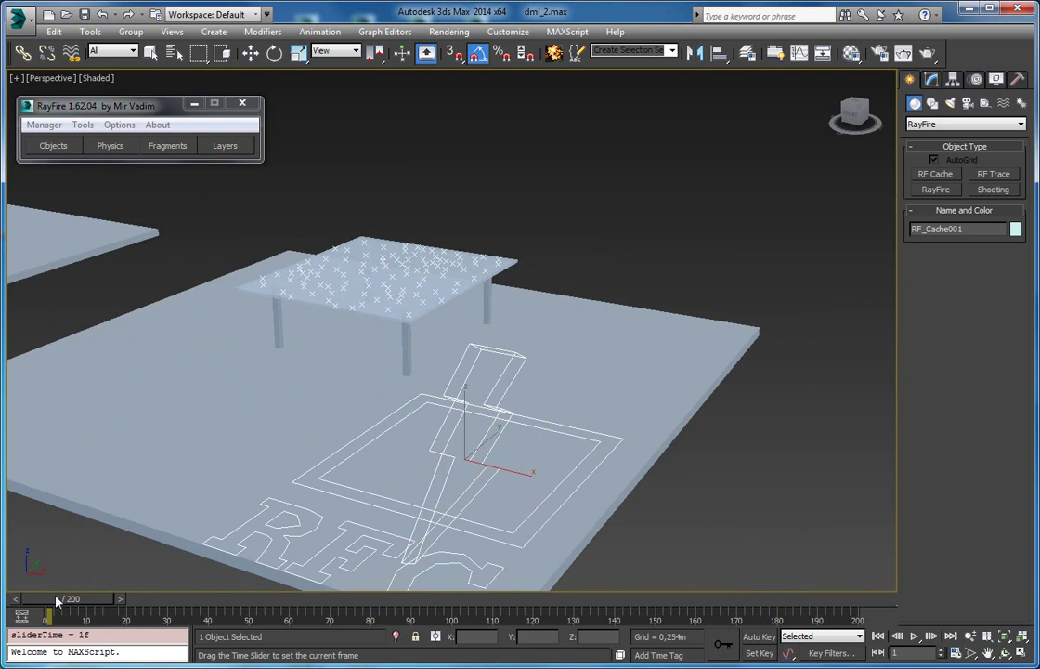
middle_click_drag(484, 388, 327, 356, "alt")
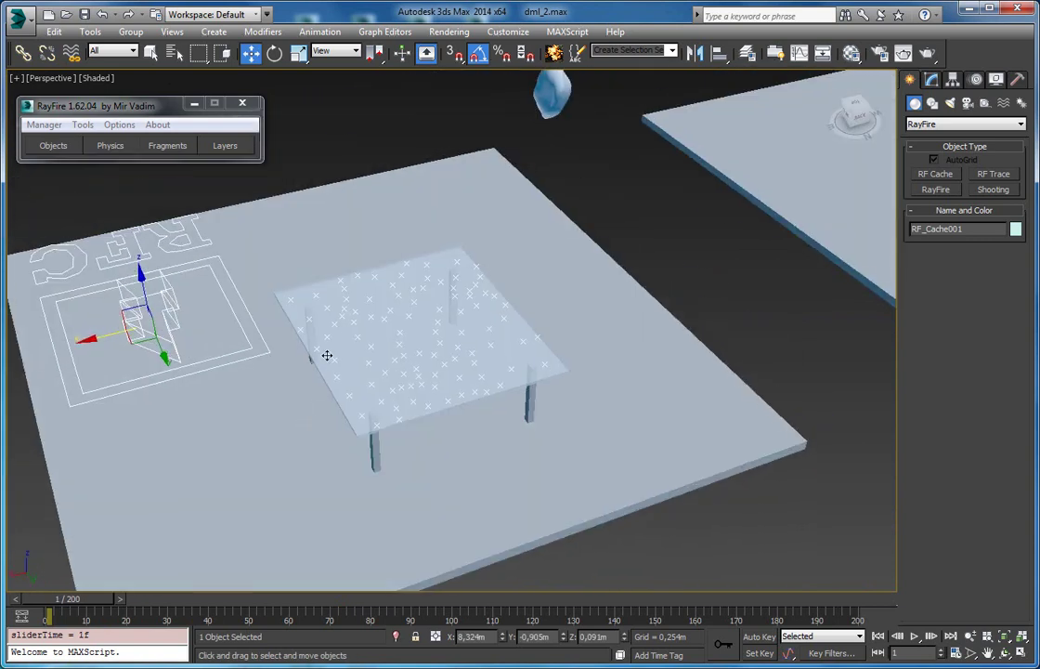
Apply an Edit Poly modifier to the RF Cache object and enter Element selection
left_click(438, 323)
left_click(932, 79)
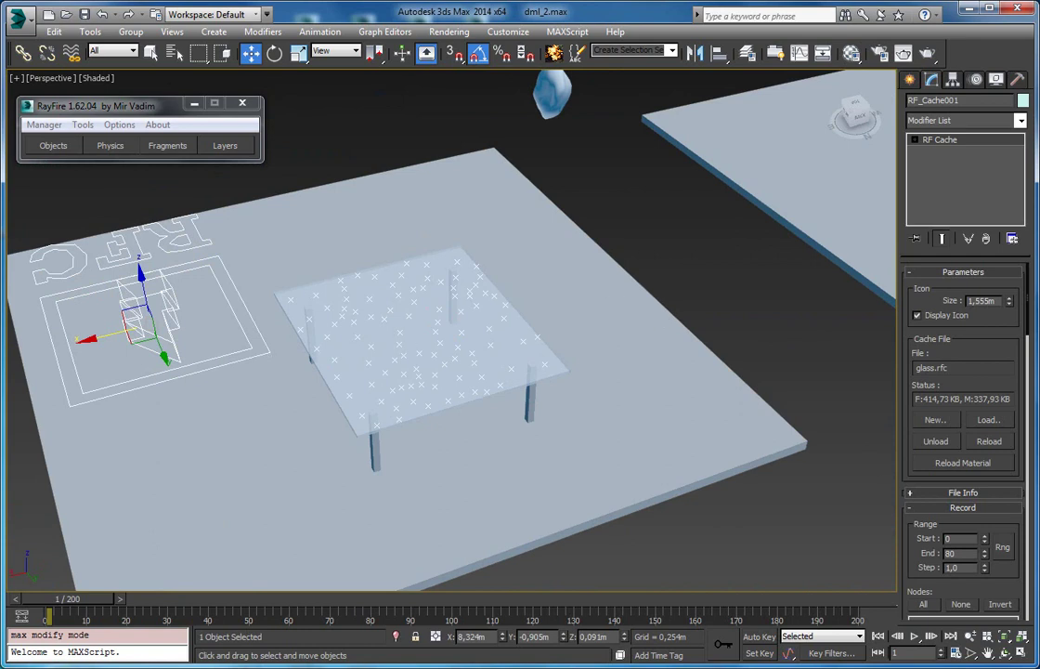
left_click(1021, 122)
scroll(971, 353, "down", 5)
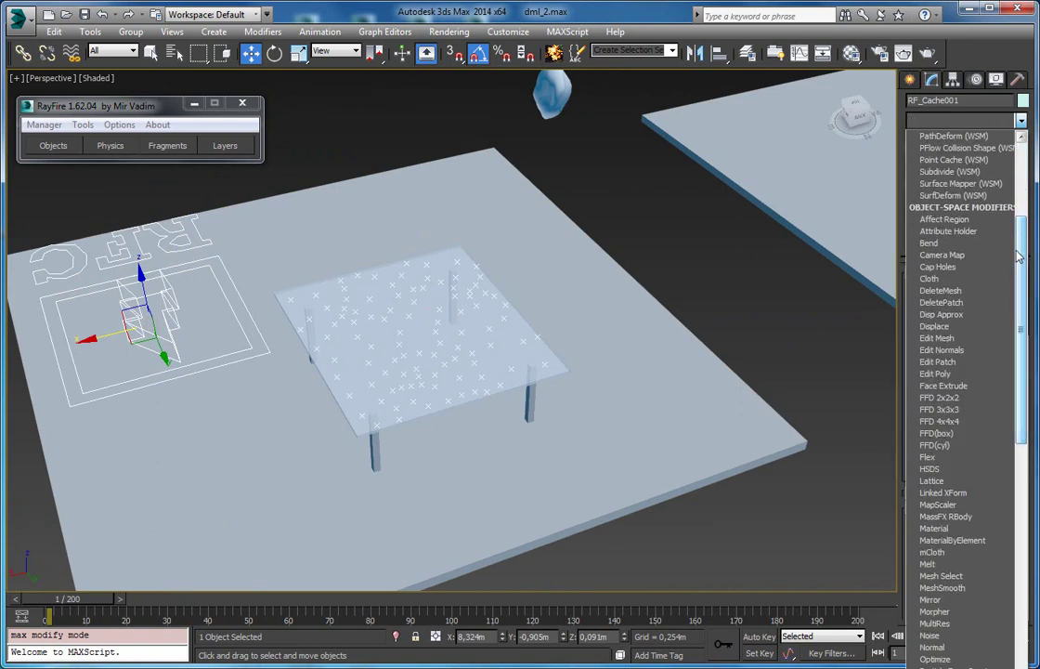
left_click(971, 374)
left_click(997, 388)
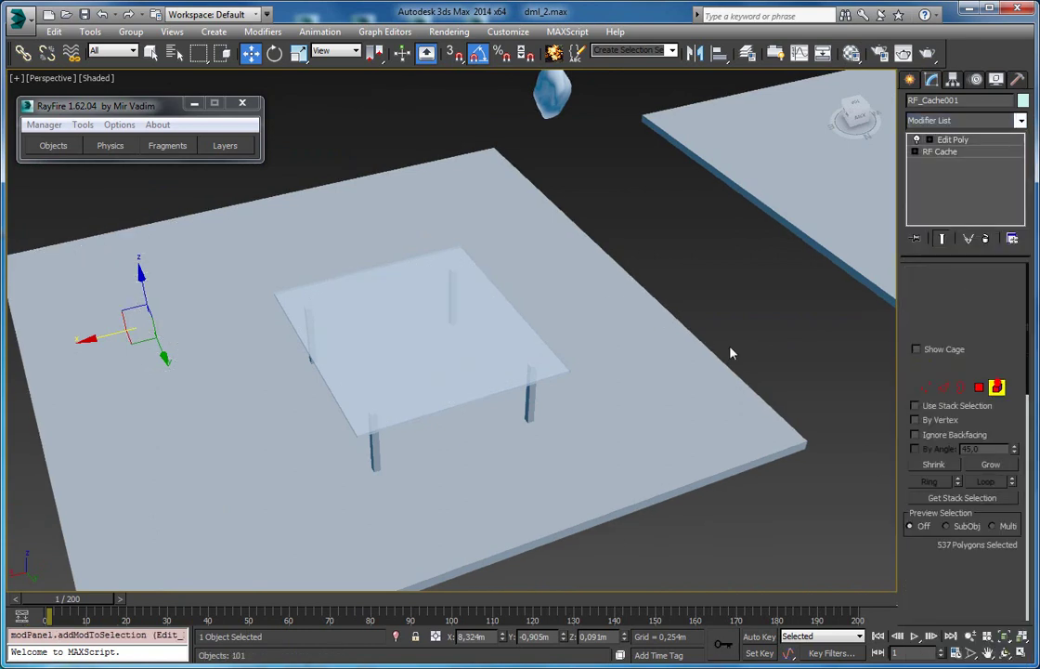
Select the cached mesh's ground, tabletop and leg elements in Edit Poly
key("ctrl+a")
middle_click_drag(397, 221, 419, 225, "alt")
left_click(260, 257)
key("ctrl+a")
key("shift+z")
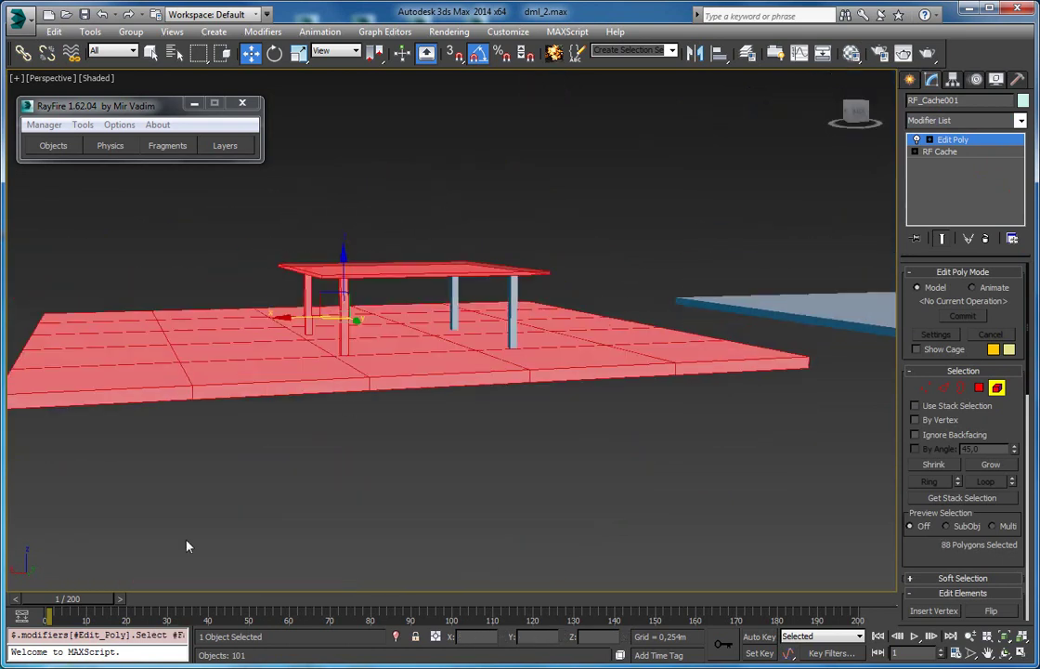
Check the selected elements at frame 81 and remove the Edit Poly modifier from the RF Cache object
left_click_drag(99, 599, 372, 616)
left_click(985, 237)
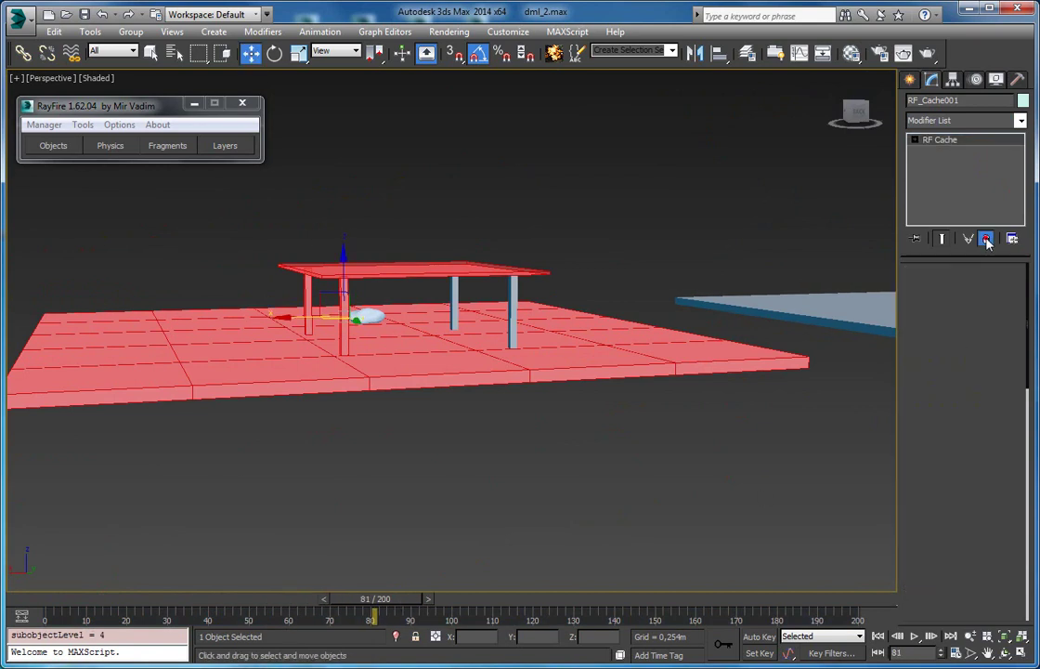
middle_click_drag(559, 215, 640, 283, "alt")
Go to frame 6 and examine the cached table's transparent top up close
left_click_drag(375, 604, 83, 599)
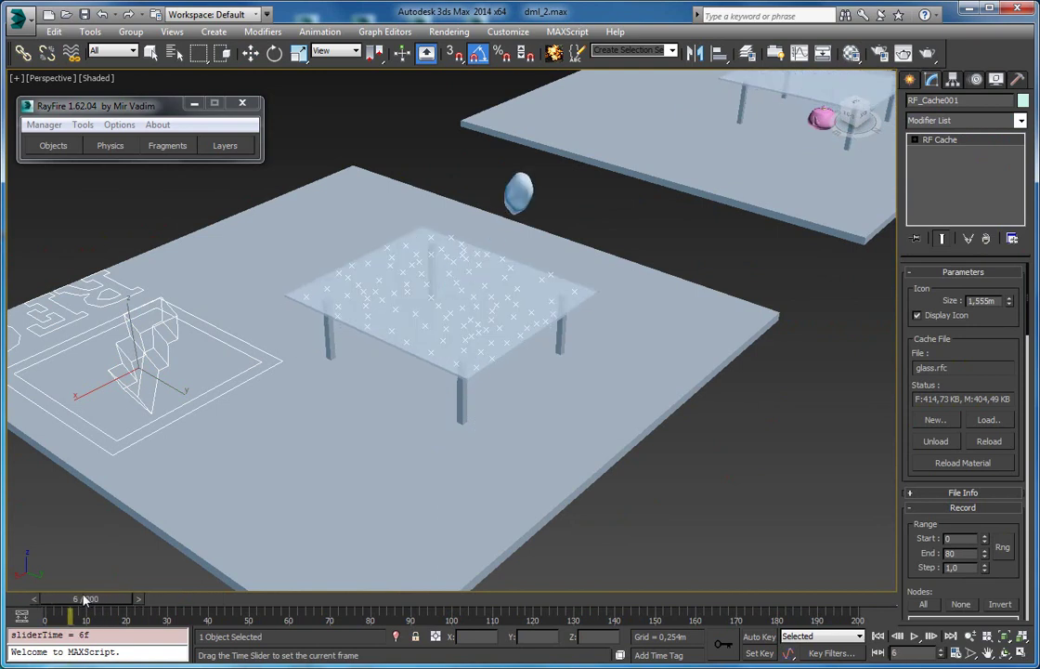
key("w")
middle_click_drag(359, 333, 683, 376, "alt")
middle_click_drag(682, 376, 611, 410)
scroll(611, 410, "up", 5)
scroll(424, 289, "down", 3)
middle_click_drag(444, 287, 442, 369)
scroll(455, 296, "down", 5)
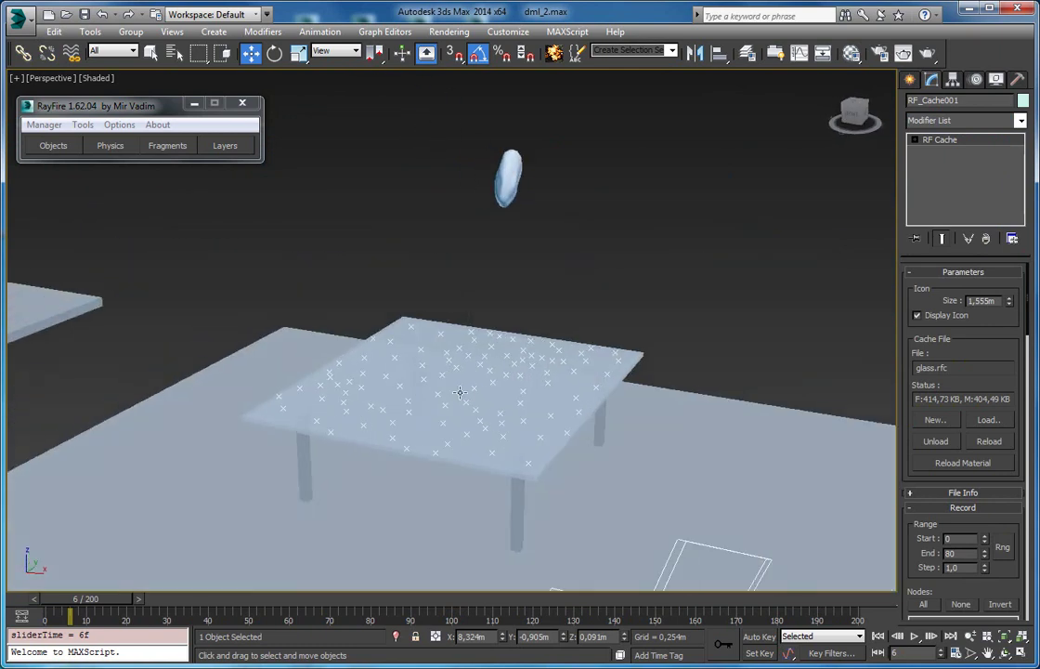
scroll(459, 406, "up", 5)
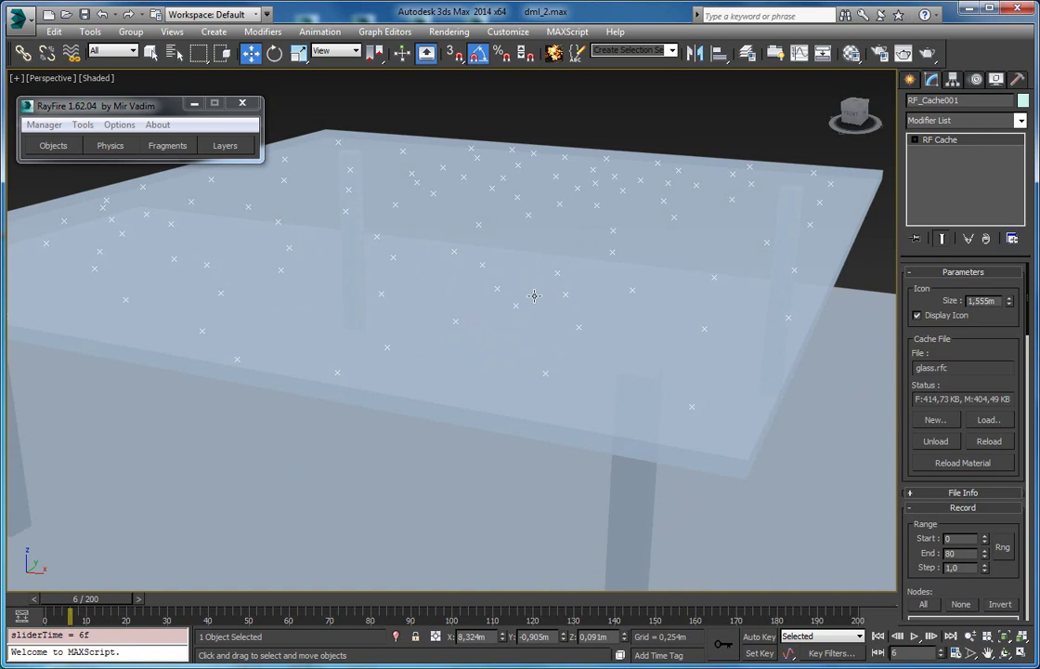
Display the edged faces and examine the cached glass tabletop from above and from the opposite side
key("F3")
scroll(534, 296, "down", 5)
key("F4")
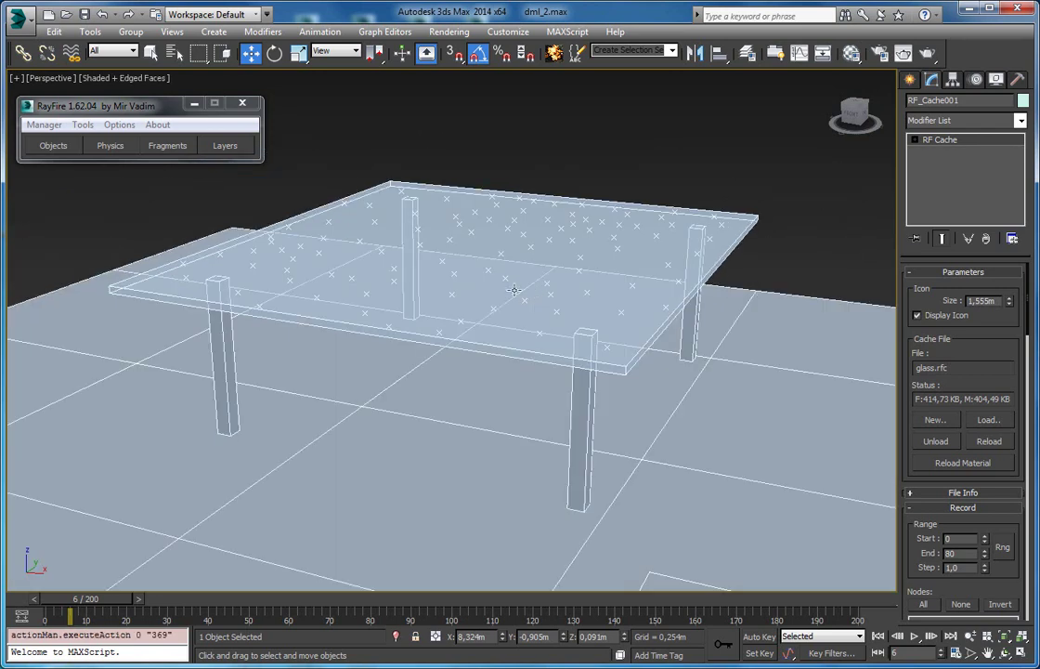
middle_click_drag(487, 288, 413, 386, "alt")
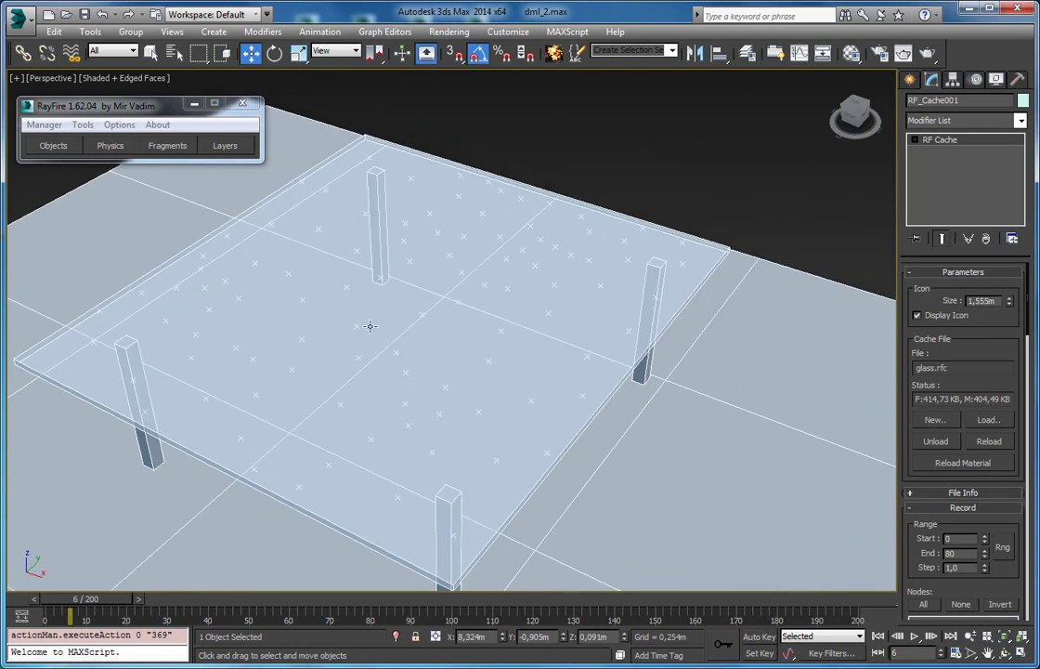
middle_click_drag(564, 396, 456, 312)
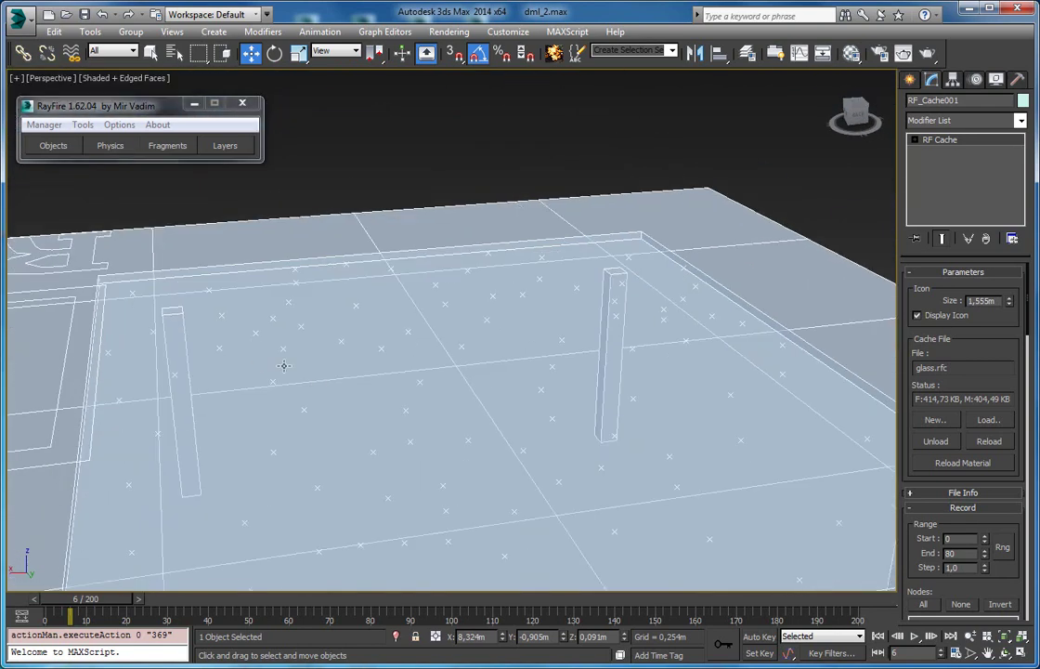
scroll(284, 366, "down", 4)
scroll(723, 349, "down", 5)
scroll(769, 258, "up", 6)
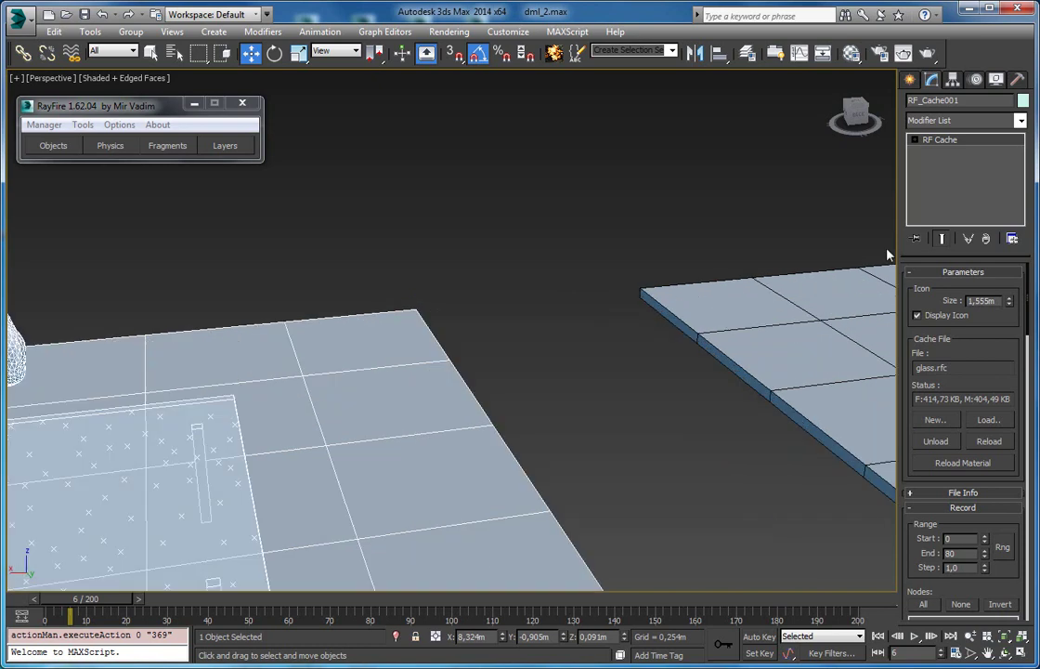
Create two teapots on the ground beneath the cached tabletop, the smaller one about 0.185 m in radius
left_click(909, 78)
left_click(956, 123)
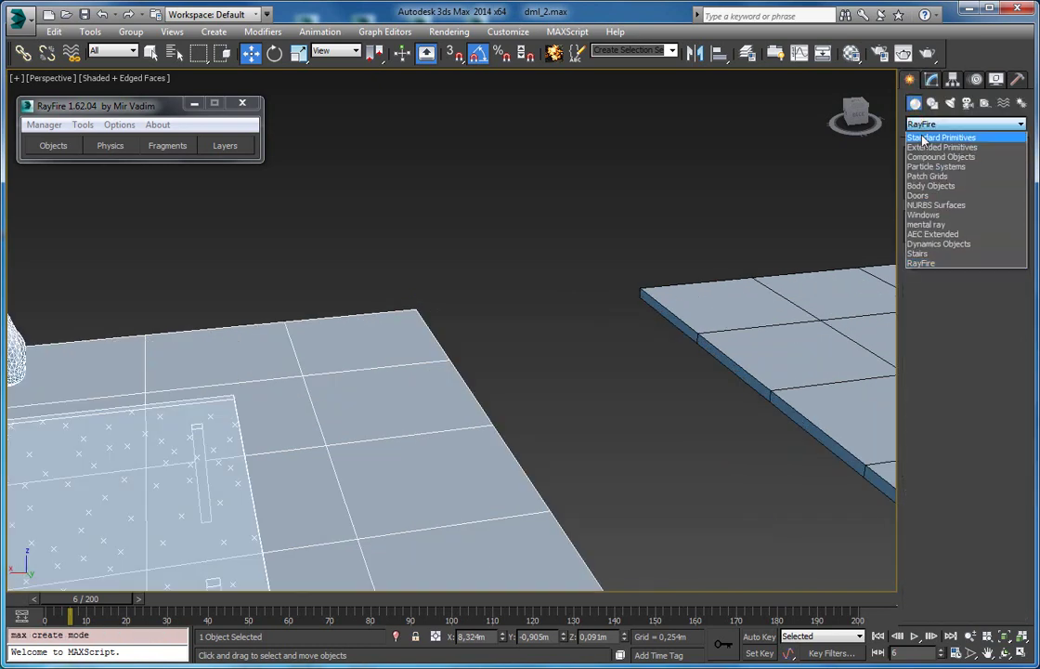
left_click(940, 135)
left_click(936, 236)
scroll(325, 248, "down", 3)
left_click_drag(275, 447, 387, 456)
middle_click_drag(355, 411, 516, 412, "alt")
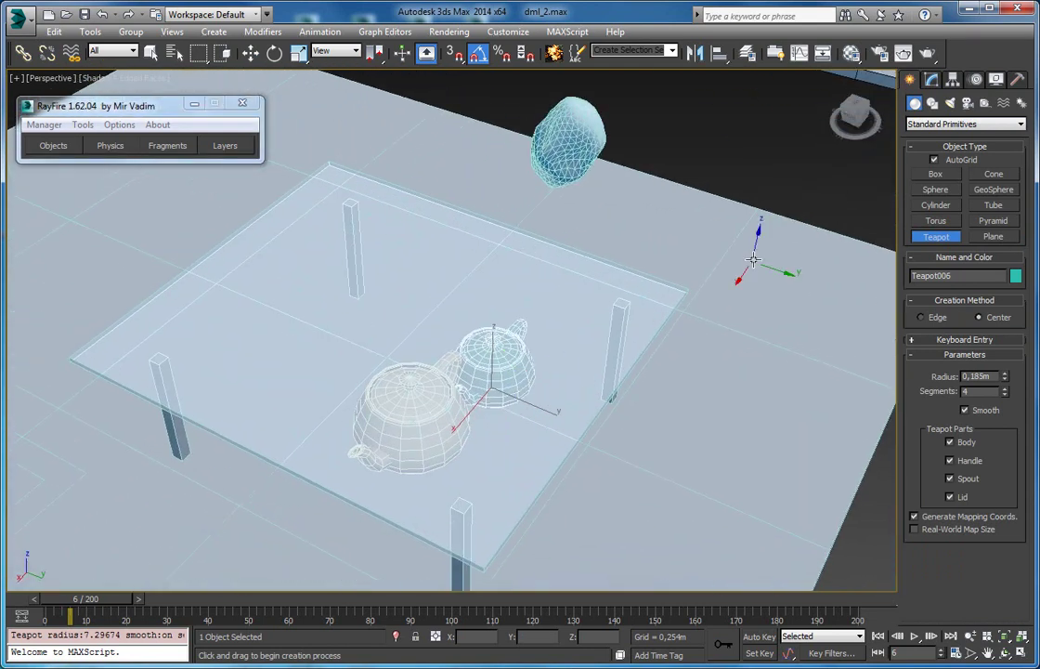
Select the RF Cache object and render frame 6 with the teapots seen through the glass tabletop
key("w")
left_click(650, 304)
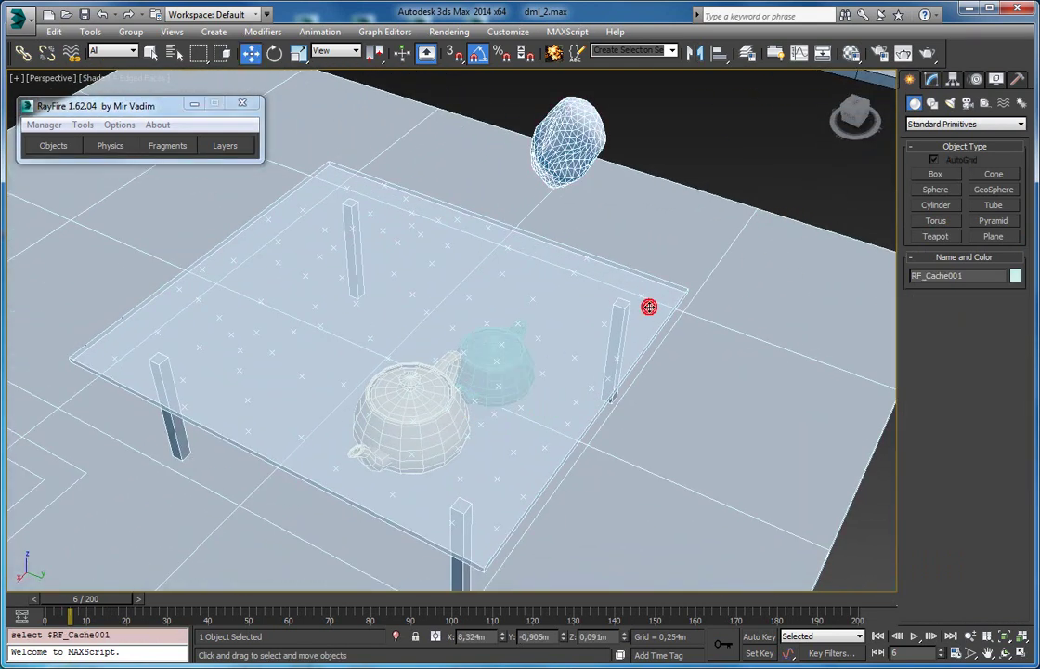
middle_click_drag(314, 232, 213, 263, "alt")
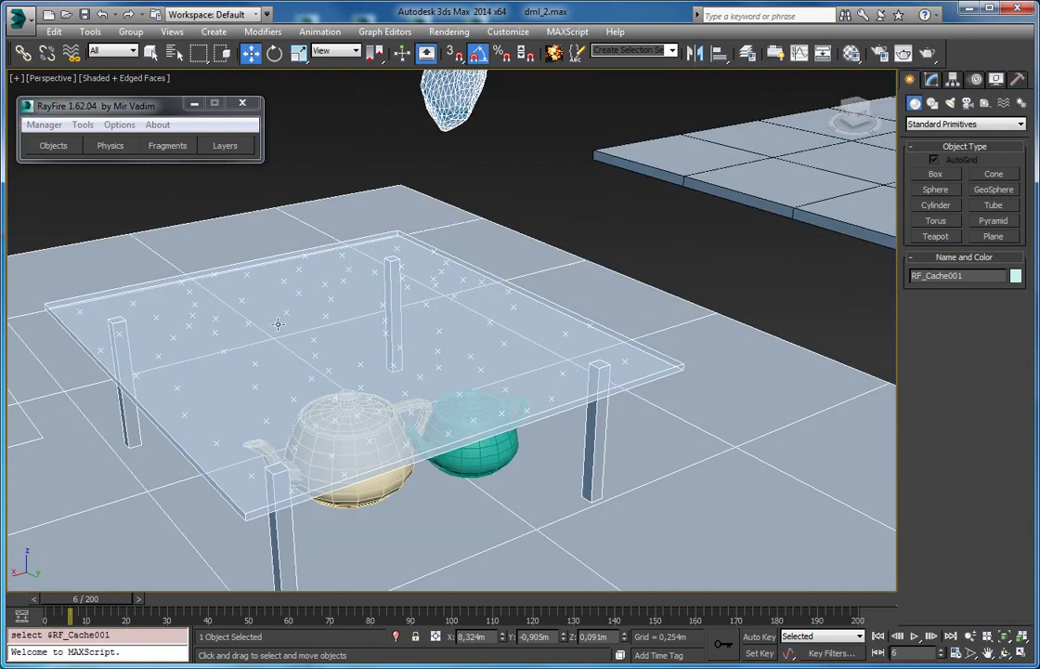
middle_click_drag(268, 303, 379, 362, "alt")
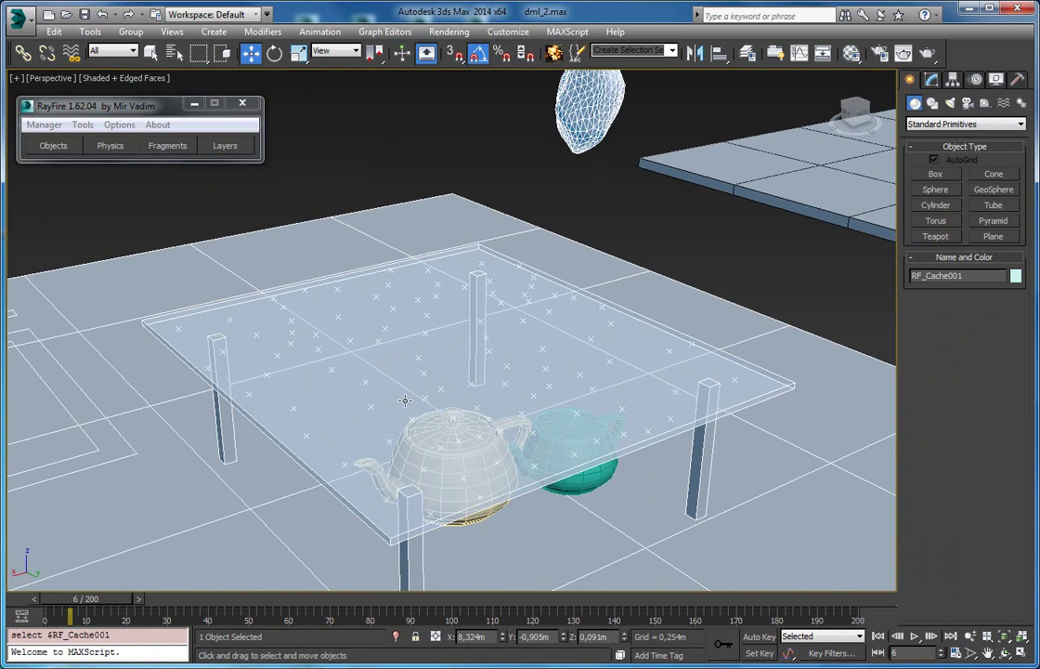
left_click(928, 56)
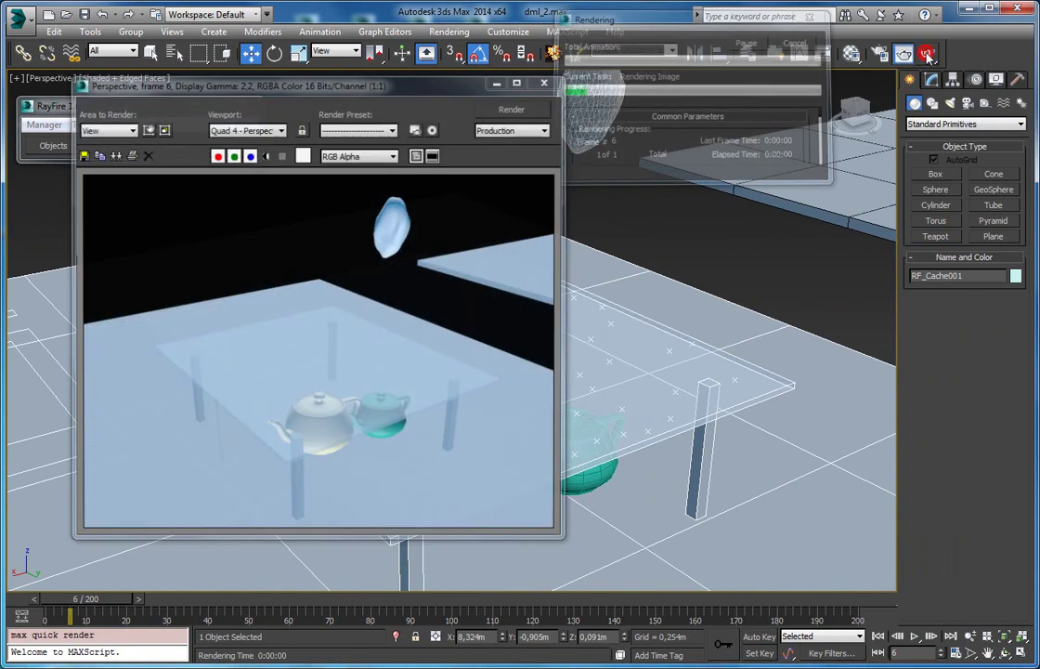
left_click(549, 80)
Go to frame 17 and view the shattering cached tabletop above the teapots
left_click_drag(120, 599, 162, 606)
key("w")
middle_click_drag(168, 507, 424, 368, "alt")
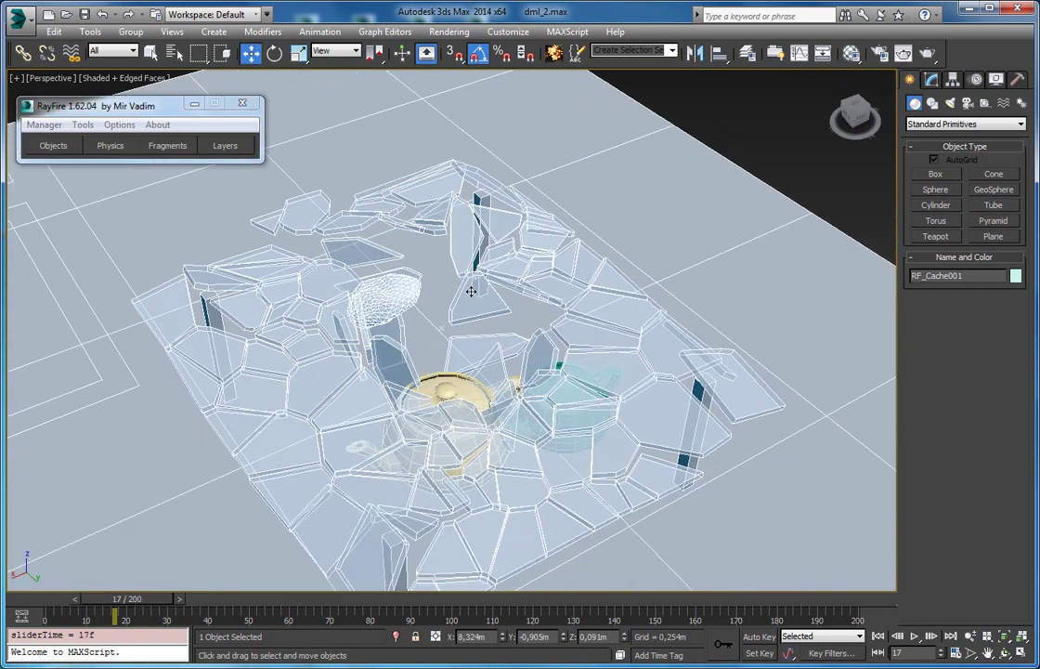
Examine the shattered cached glass above the teapots up close and go back to frame 9
scroll(446, 327, "up", 4)
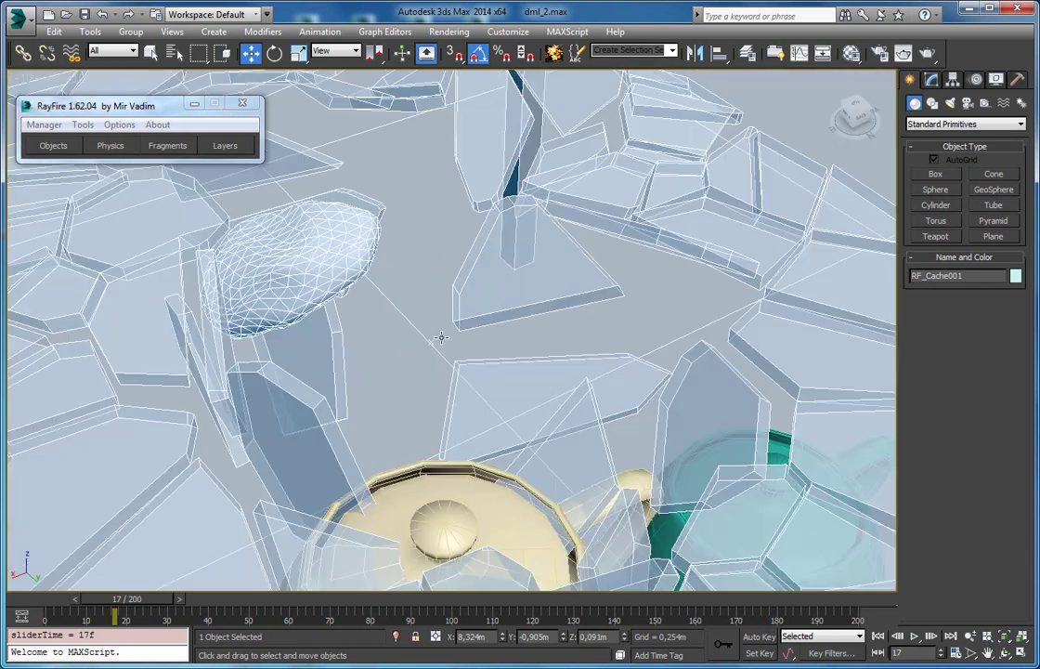
scroll(434, 341, "up", 4)
scroll(466, 339, "down", 5)
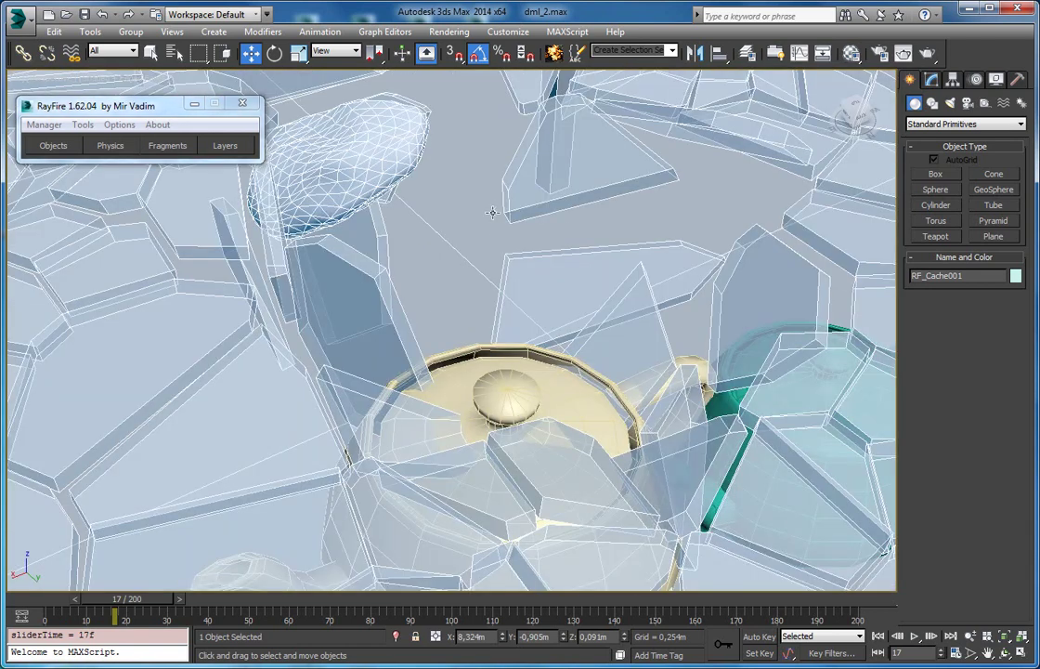
scroll(490, 215, "down", 8)
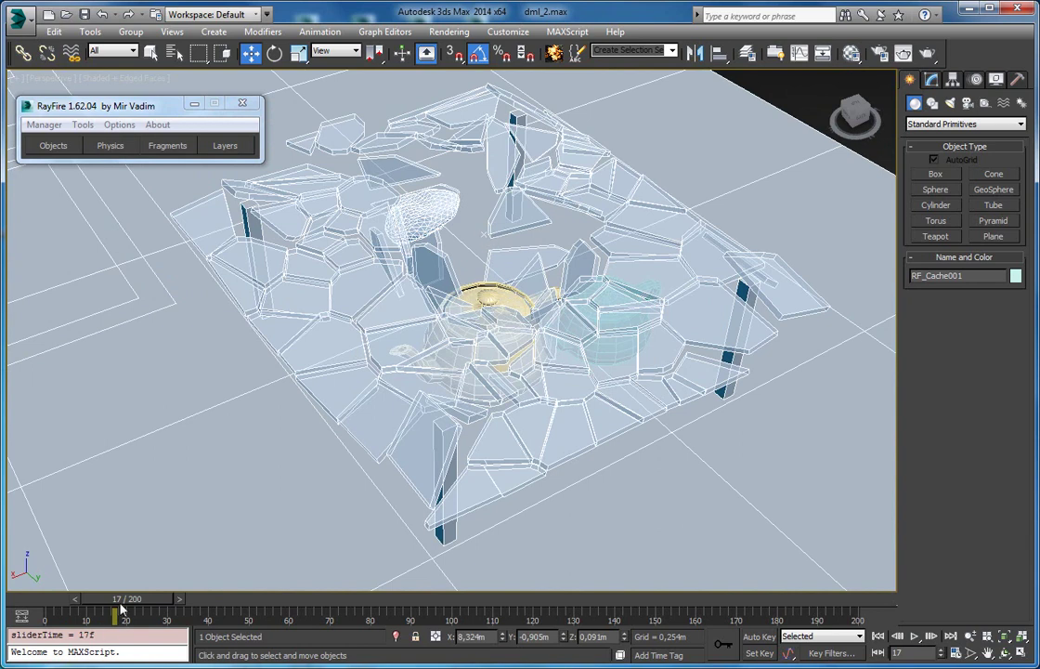
left_click_drag(131, 606, 103, 610)
left_click_drag(107, 609, 105, 609)
middle_click_drag(412, 359, 384, 390)
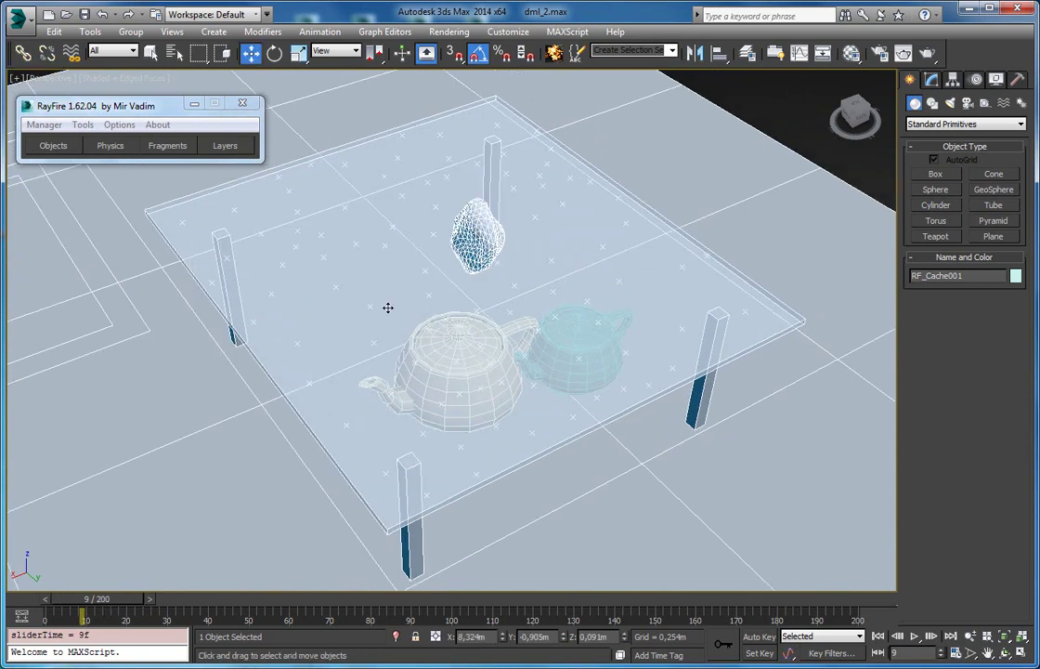
Raise the original unbroken glass tabletop clear of its fragments, and view the switch to visible fragments at frame 11
scroll(743, 268, "down", 5)
middle_click_drag(825, 181, 636, 248)
scroll(475, 337, "up", 5)
middle_click_drag(610, 286, 334, 419)
left_click(849, 228)
key("z")
middle_click_drag(358, 321, 409, 266, "alt")
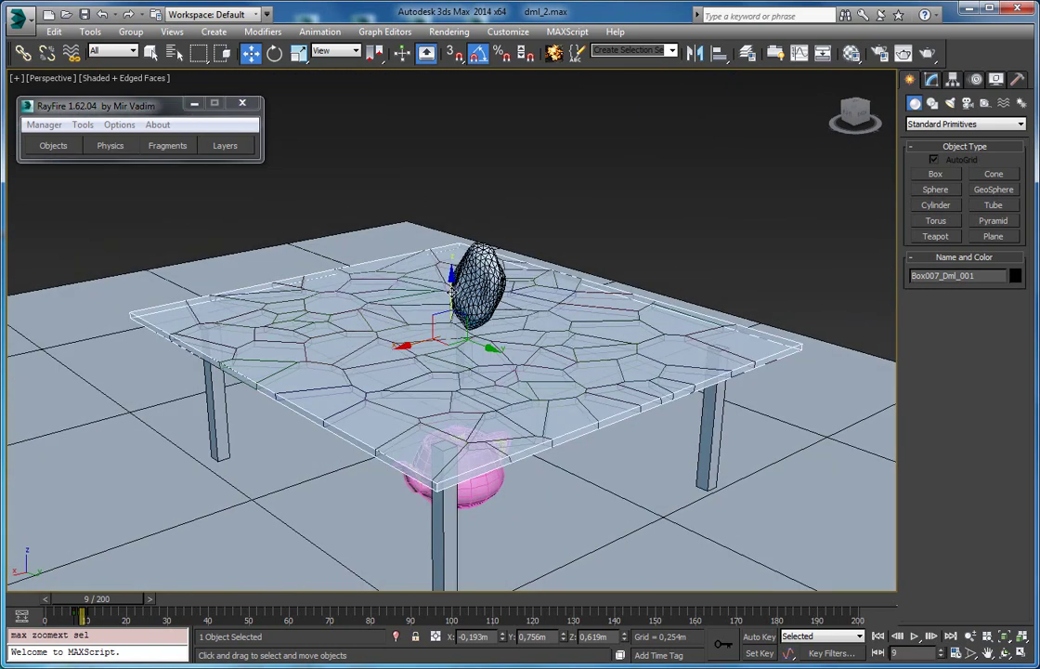
left_click_drag(449, 296, 376, 216)
left_click(303, 339)
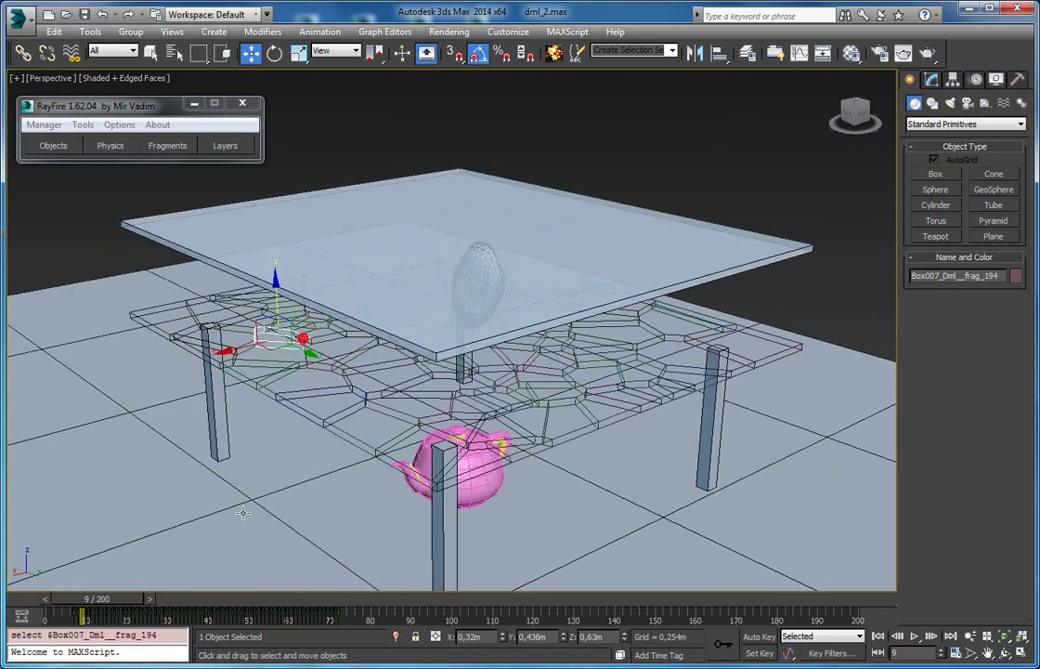
mouse_move(130, 608)
left_mouse_down()
mouse_move(158, 609)
mouse_move(105, 608)
mouse_move(142, 608)
mouse_move(118, 608)
left_mouse_up()
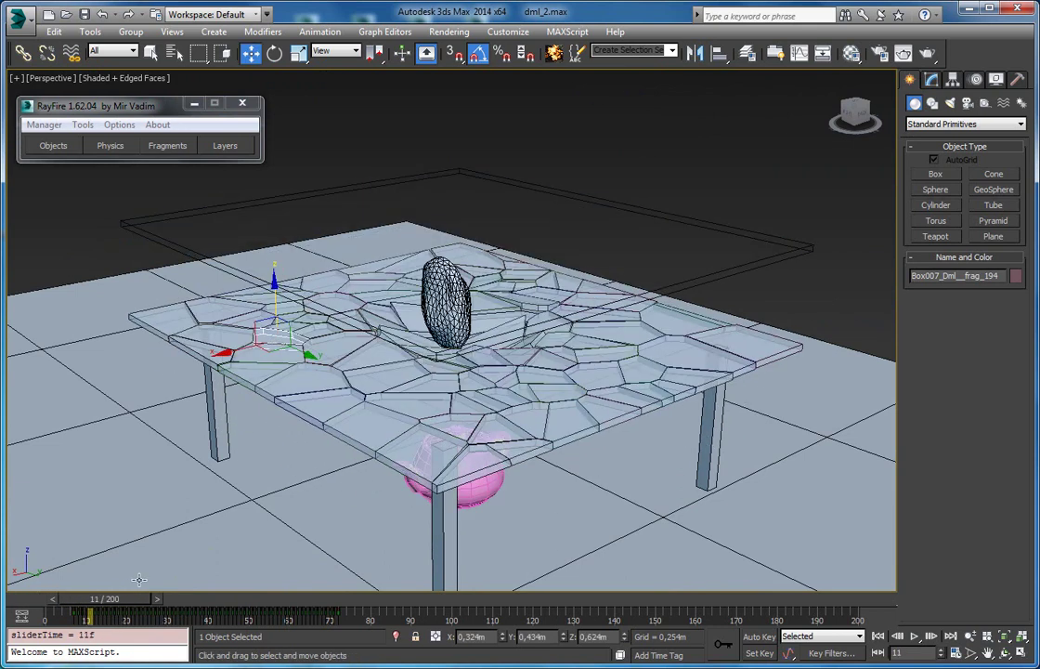
Select the RF Cache object with the cached table scene and go to frame 9
scroll(450, 325, "down", 5)
scroll(729, 327, "up", 5)
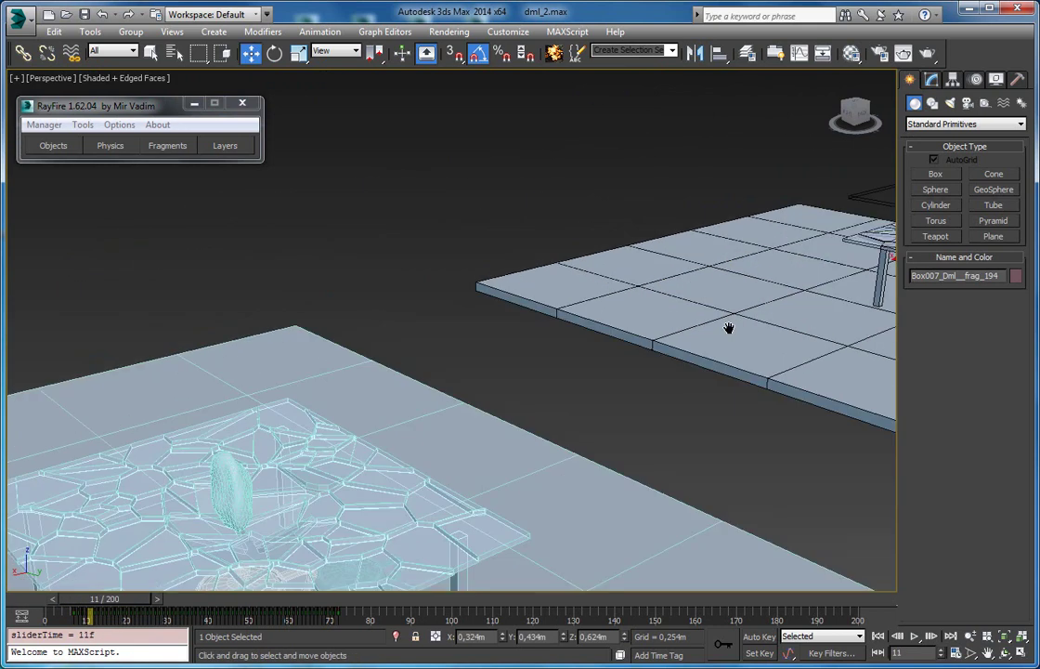
left_click(355, 473)
scroll(359, 472, "down", 4)
middle_click_drag(360, 472, 410, 333)
scroll(474, 323, "up", 5)
mouse_move(139, 604)
left_mouse_down()
mouse_move(130, 608)
mouse_move(157, 609)
mouse_move(121, 613)
mouse_move(133, 615)
left_mouse_up()
key("w")
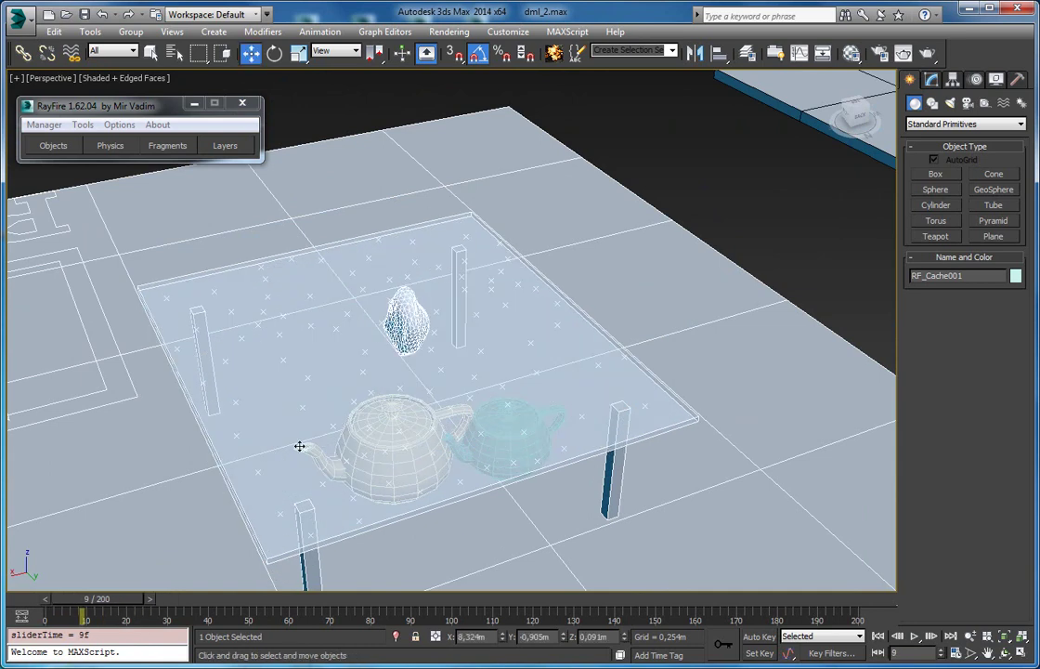
Turn off the viewport markers drawn for invisible objects in the RF Cache object's parameters
left_click(932, 79)
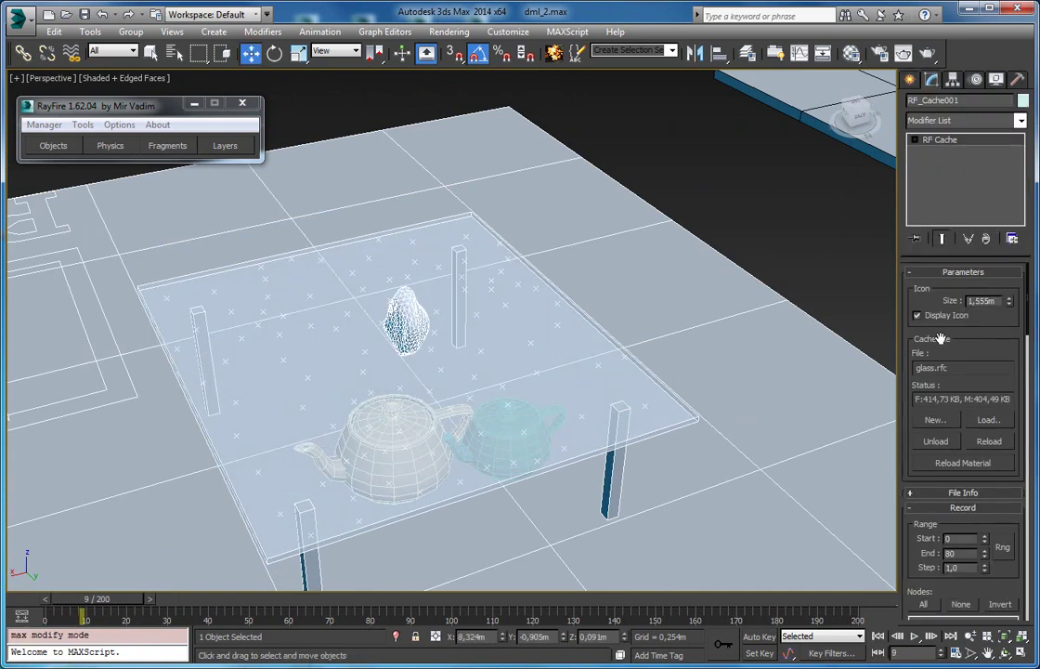
scroll(941, 339, "down", 3)
scroll(911, 371, "down", 10)
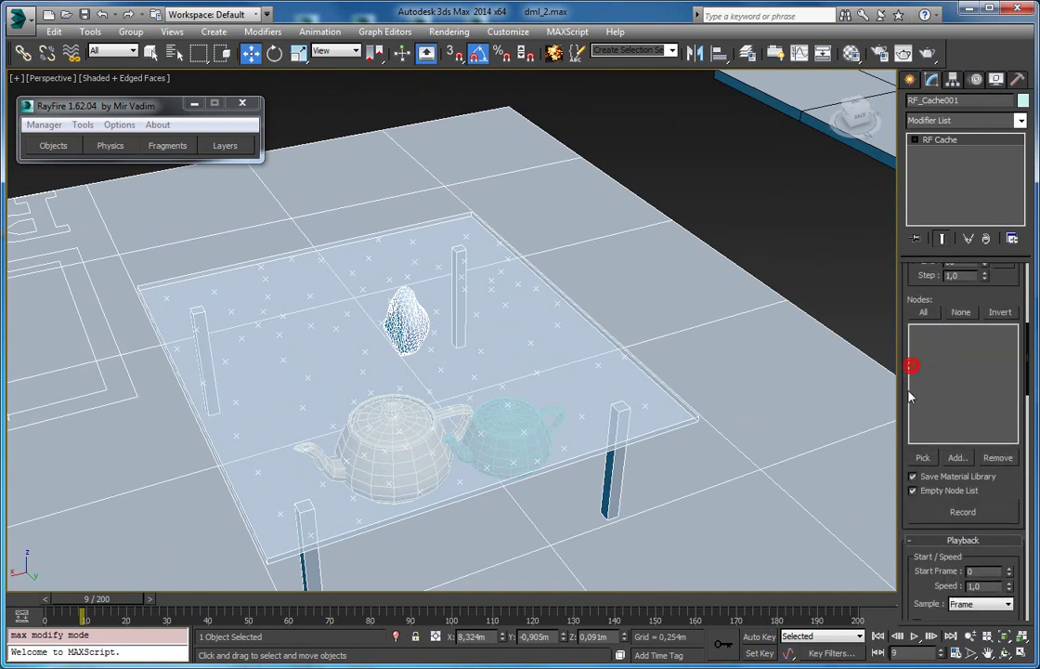
scroll(925, 418, "down", 4)
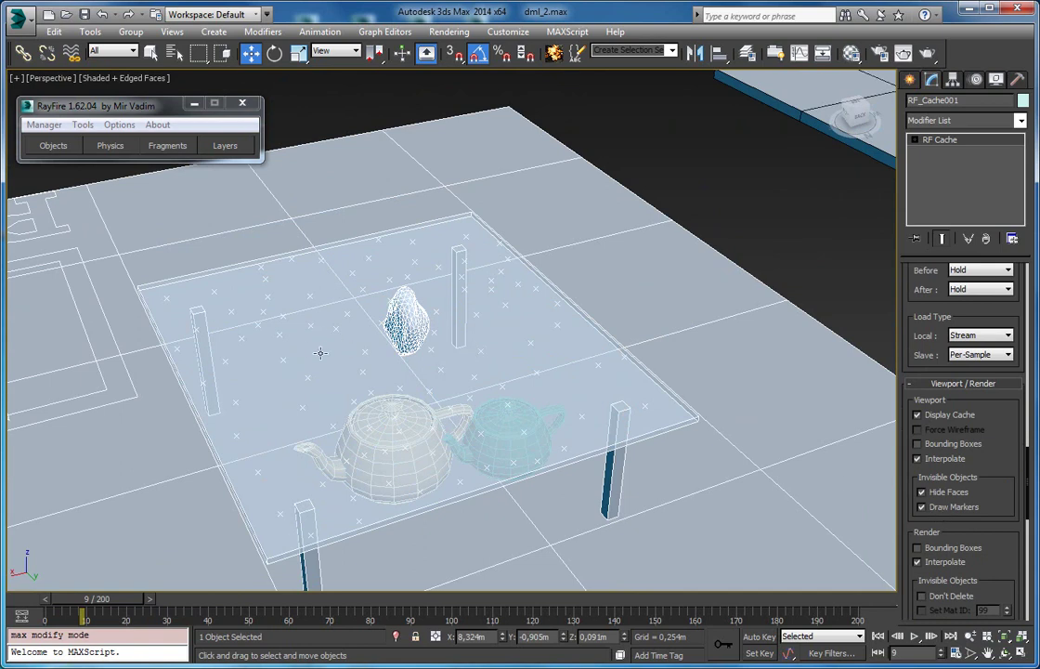
left_click(922, 507)
middle_click_drag(528, 347, 550, 334, "alt")
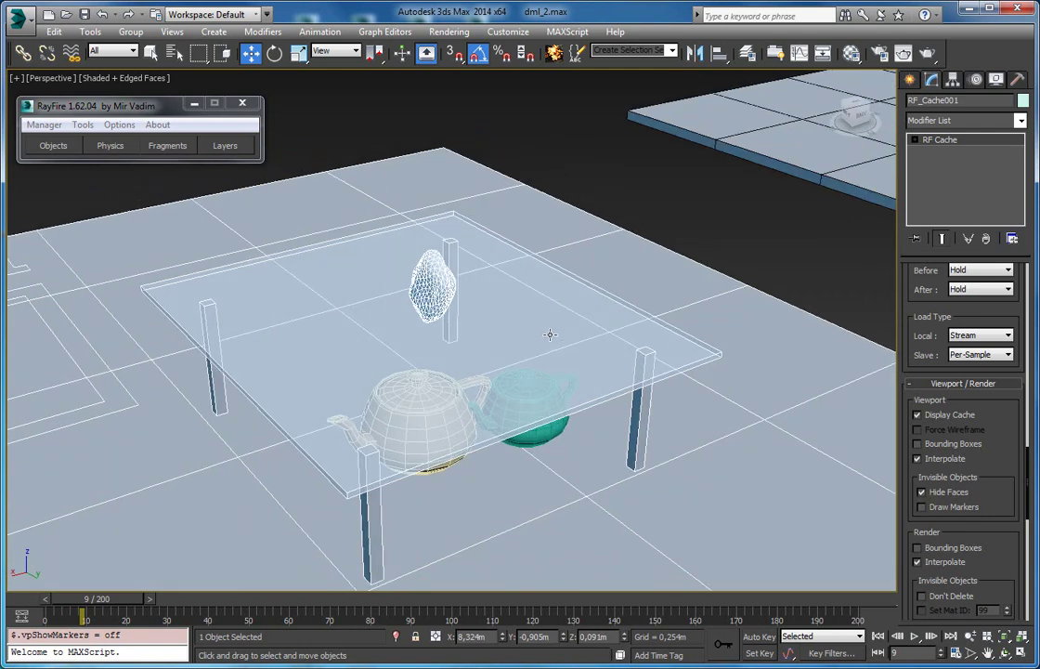
Switch the hiding of invisible objects' faces off and back on to compare the cached tabletop in the viewport
left_click(922, 493)
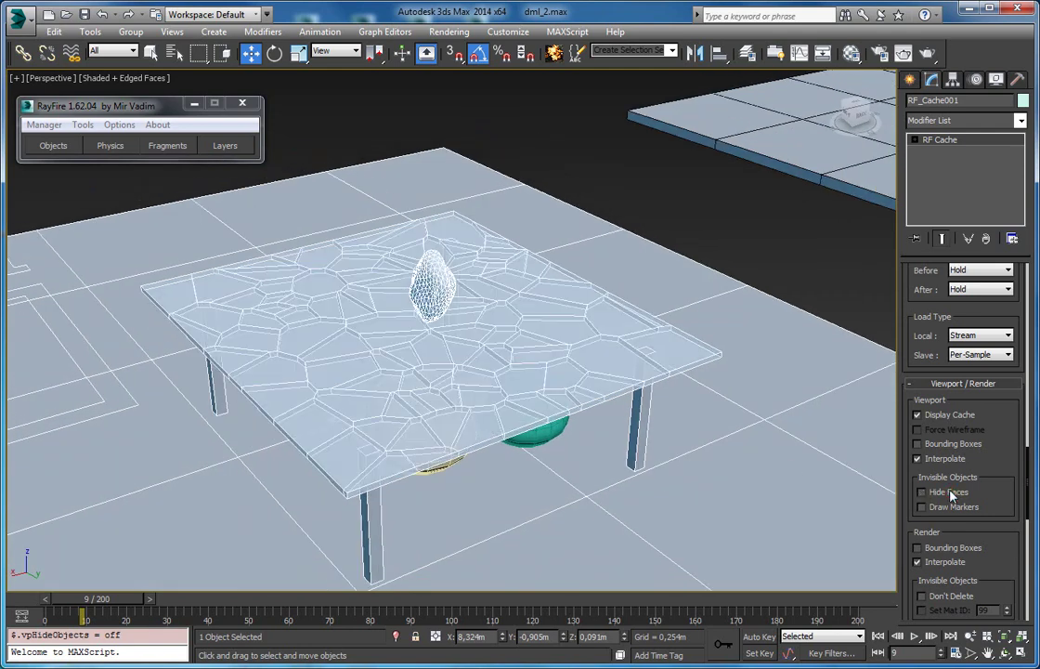
left_click(948, 494)
left_click(948, 494)
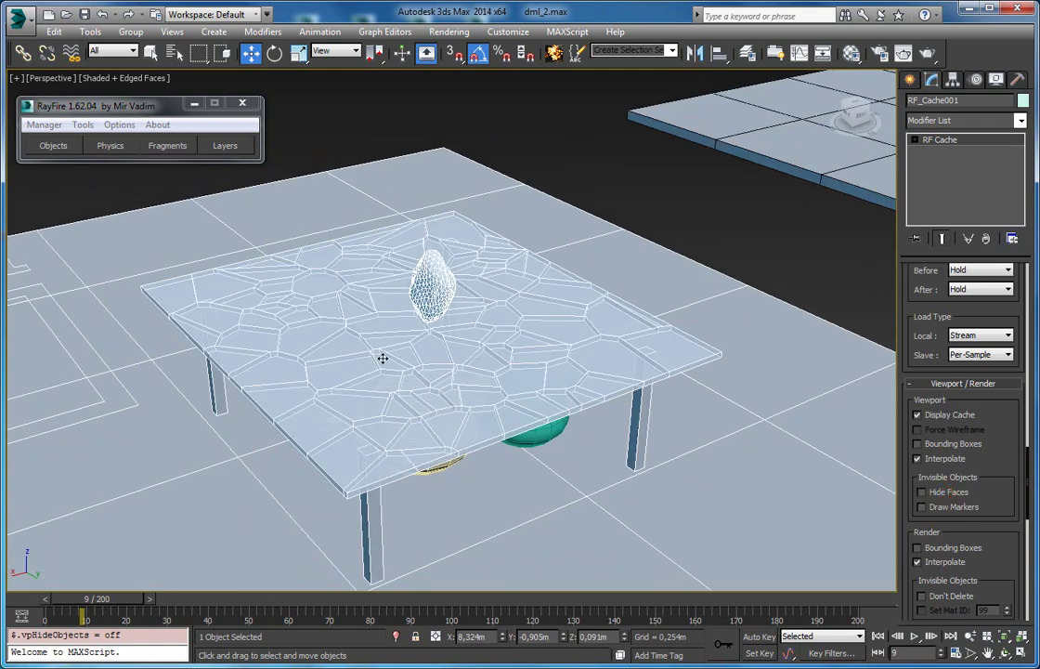
left_click(934, 497)
Render frame 9 with the teapots seen through the unbroken cached glass tabletop
left_click_drag(120, 598, 123, 602)
key("w")
middle_click_drag(360, 392, 371, 406, "alt")
key("shift+q")
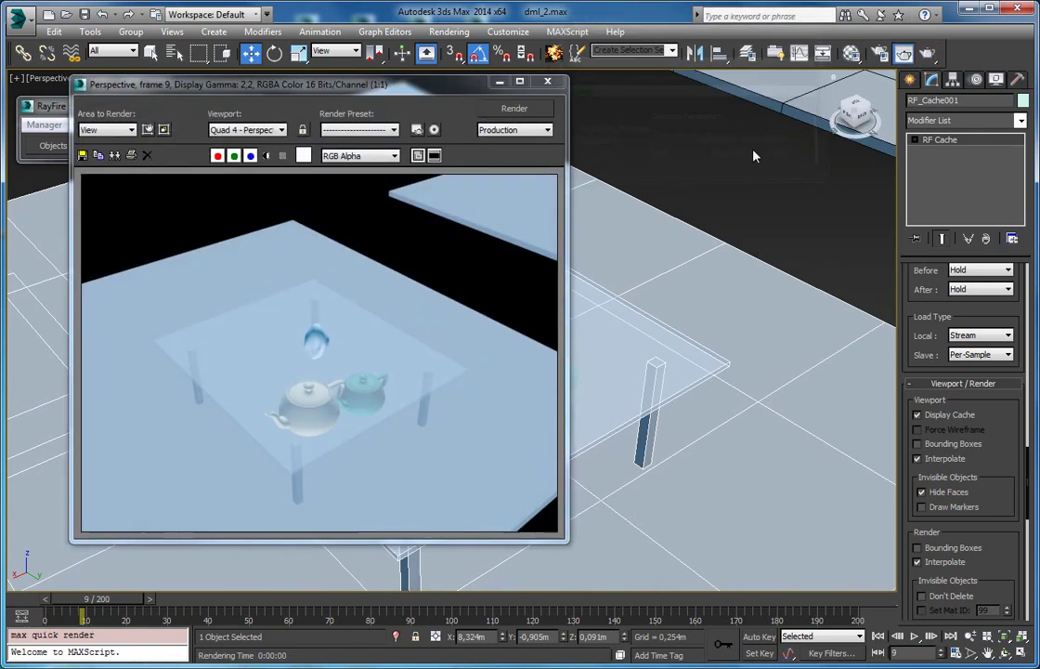
Go to frame 10 and render the cracked cached tabletop, first in the full view and again up close
left_click(151, 599)
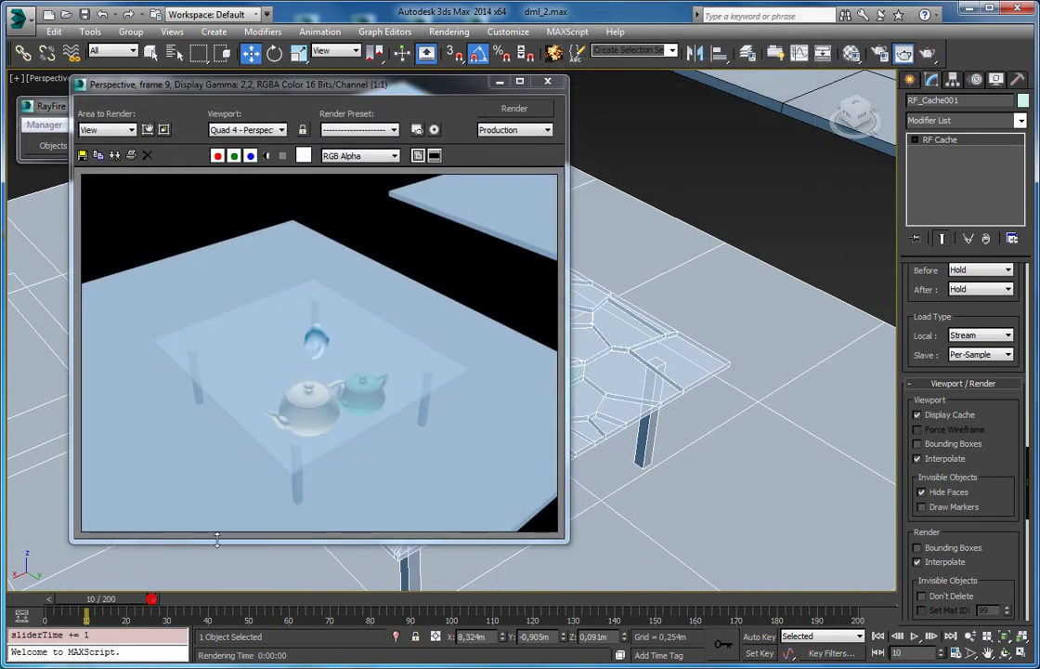
left_click(929, 54)
middle_click_drag(669, 261, 670, 261)
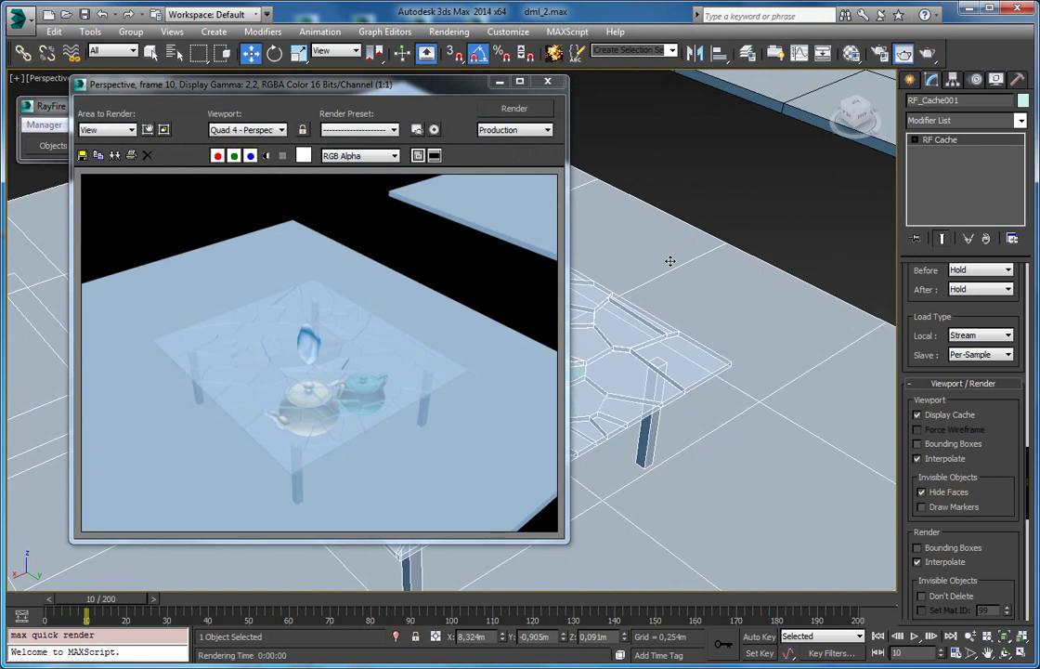
scroll(669, 261, "up", 5)
left_click(929, 54)
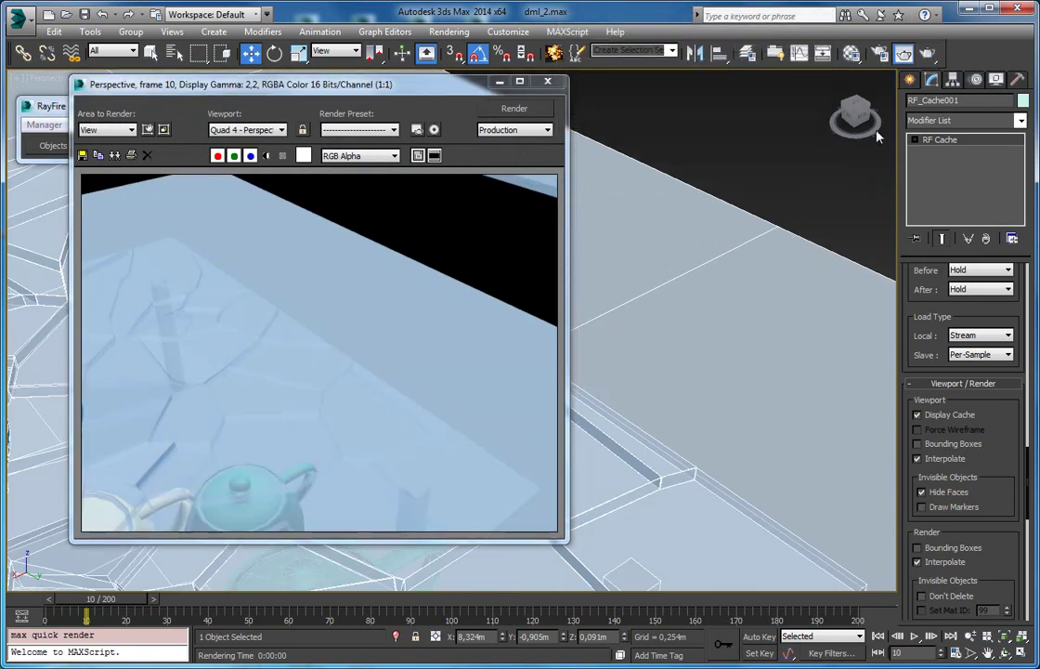
Close the render, go to frame 5 and scrub forward with both the cached and the original table in view
left_click(546, 80)
mouse_move(71, 598)
left_mouse_down()
mouse_move(84, 599)
mouse_move(57, 604)
left_mouse_up()
middle_click_drag(176, 427, 285, 406)
scroll(285, 406, "down", 6)
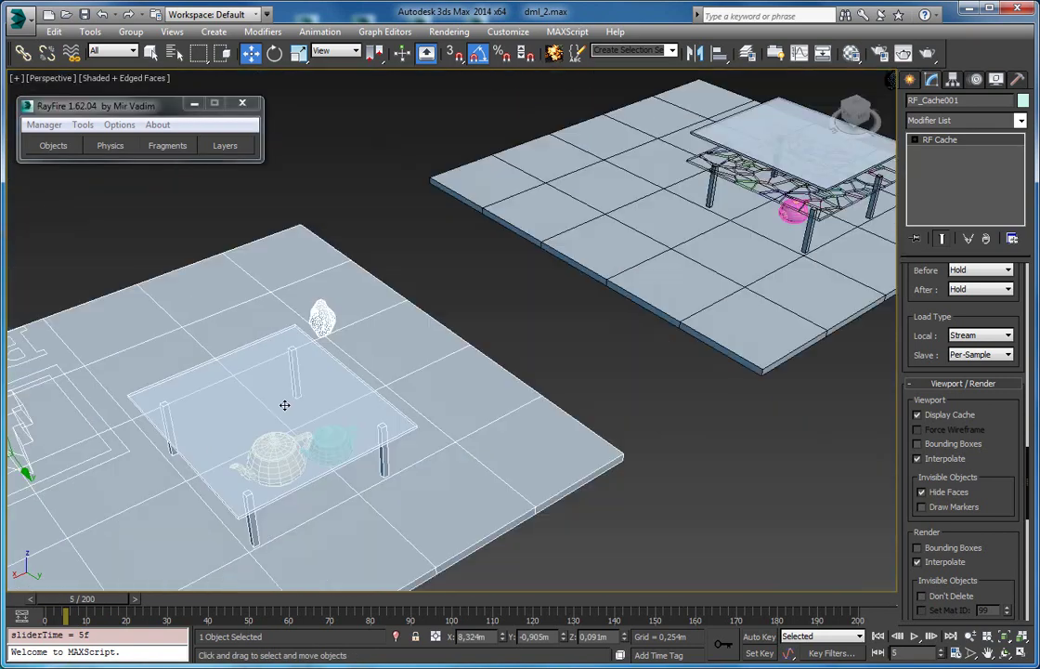
left_click_drag(120, 599, 147, 613)
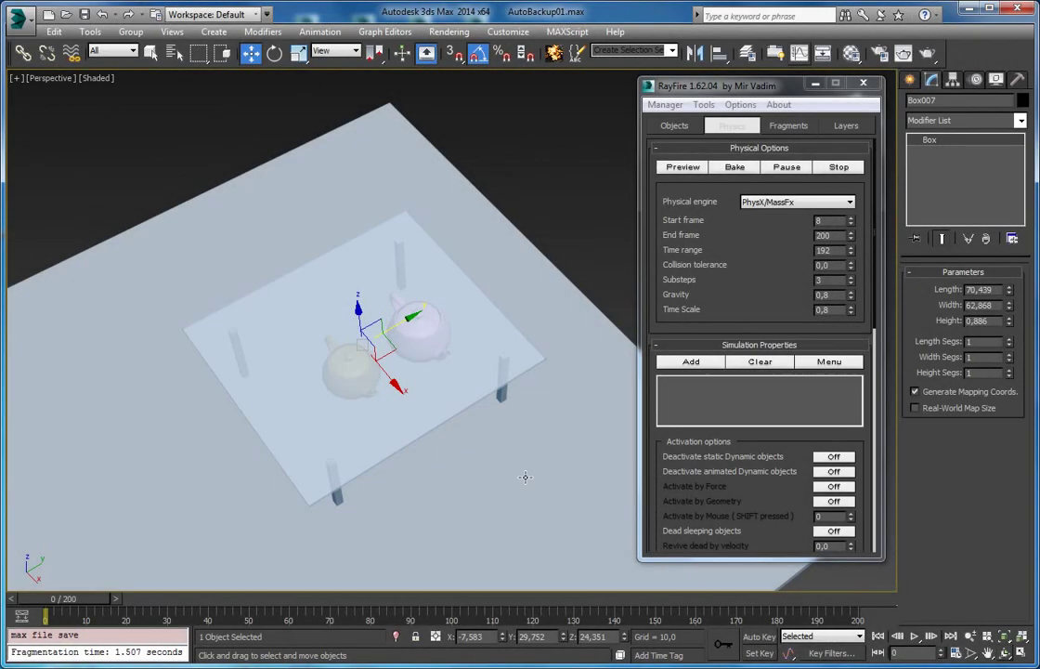
Select the unbroken glass tabletop in AutoBackup01.max and examine the teapots beneath it from several angles
middle_click_drag(526, 477, 503, 420, "alt")
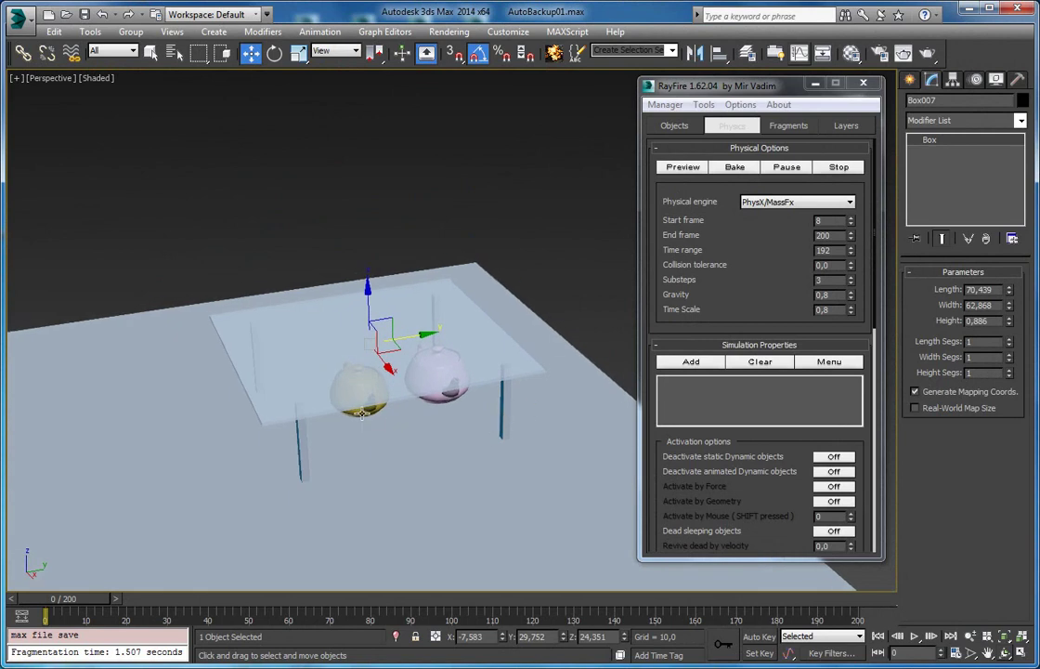
middle_click_drag(378, 396, 379, 424, "alt")
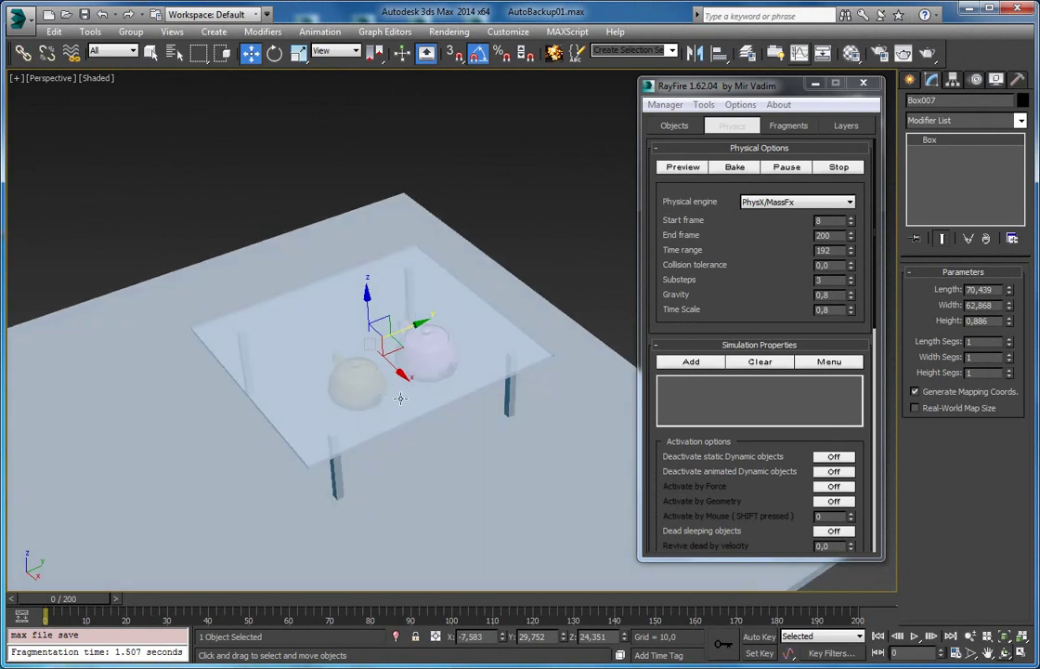
left_click(510, 213)
left_click(449, 318)
middle_click_drag(476, 323, 427, 283, "alt")
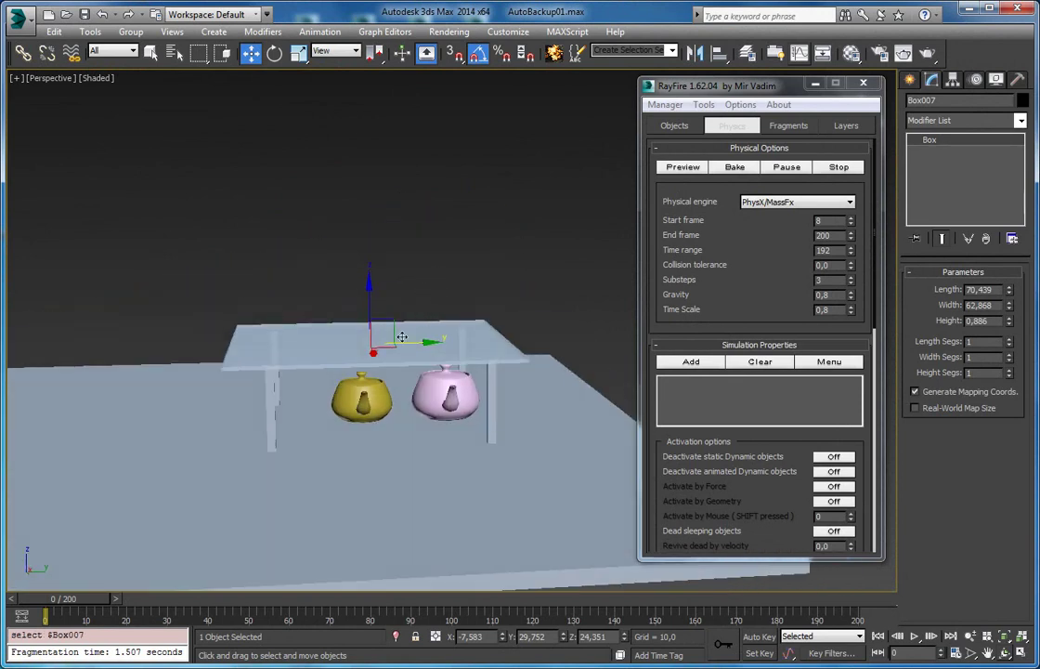
scroll(408, 364, "up", 4)
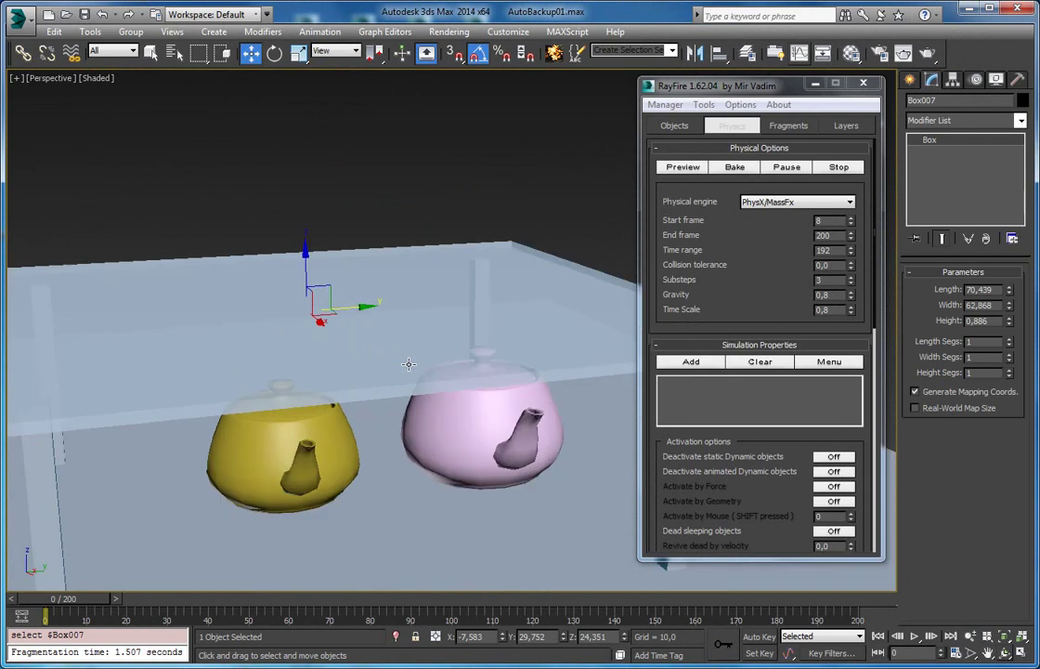
scroll(354, 338, "down", 4)
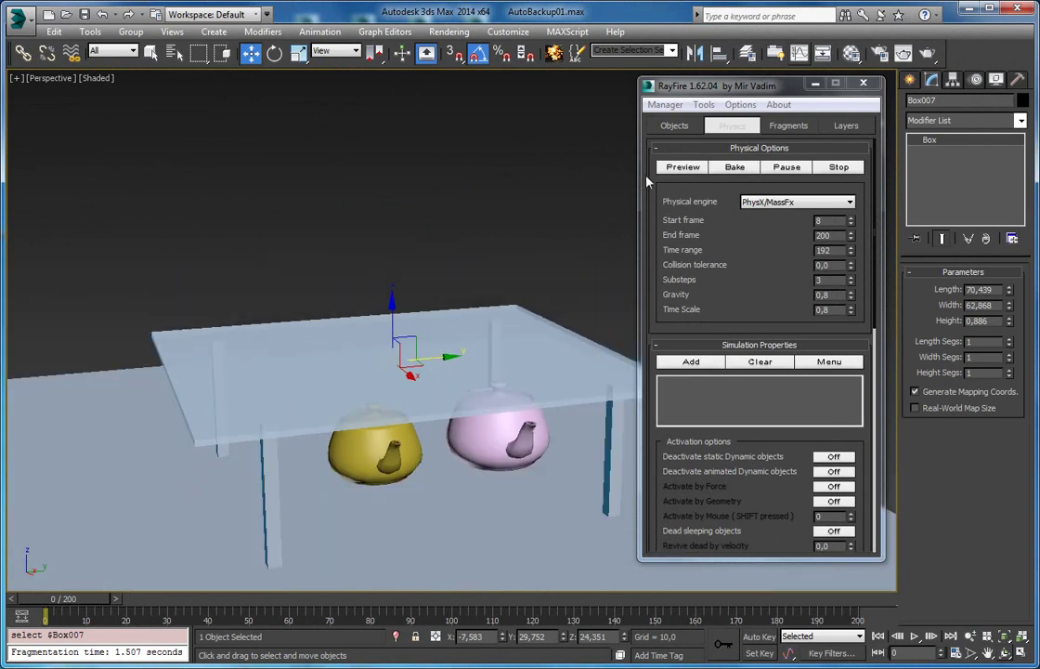
left_click(471, 275)
left_click(448, 340)
middle_click_drag(446, 344, 379, 358, "alt")
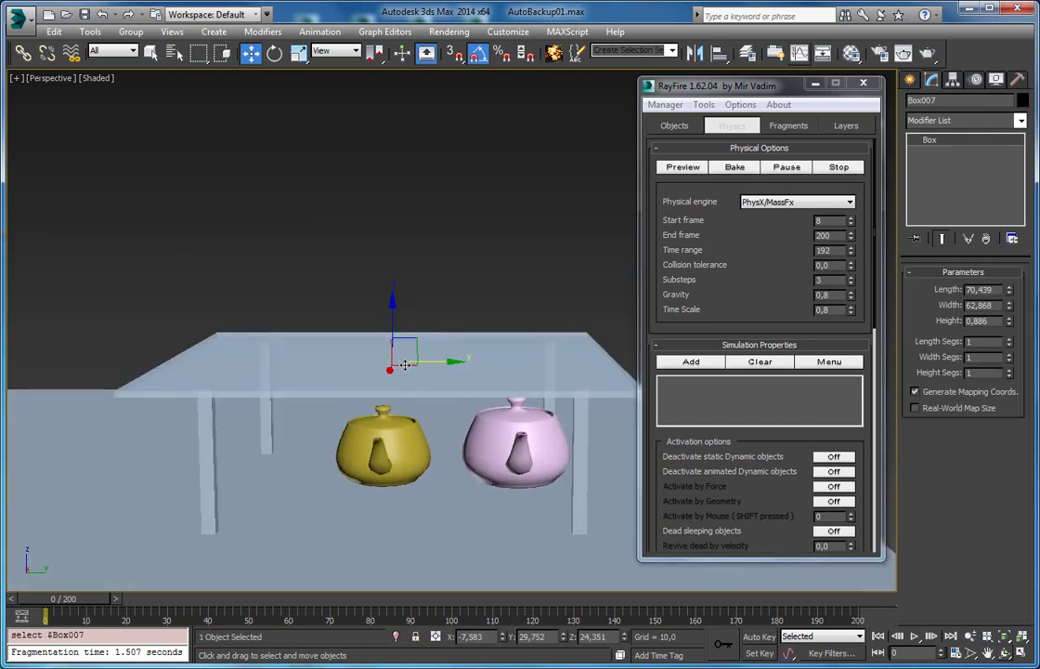
Clear RayFire's dynamic objects list and add the glass tabletop Box007 to it
left_click(673, 128)
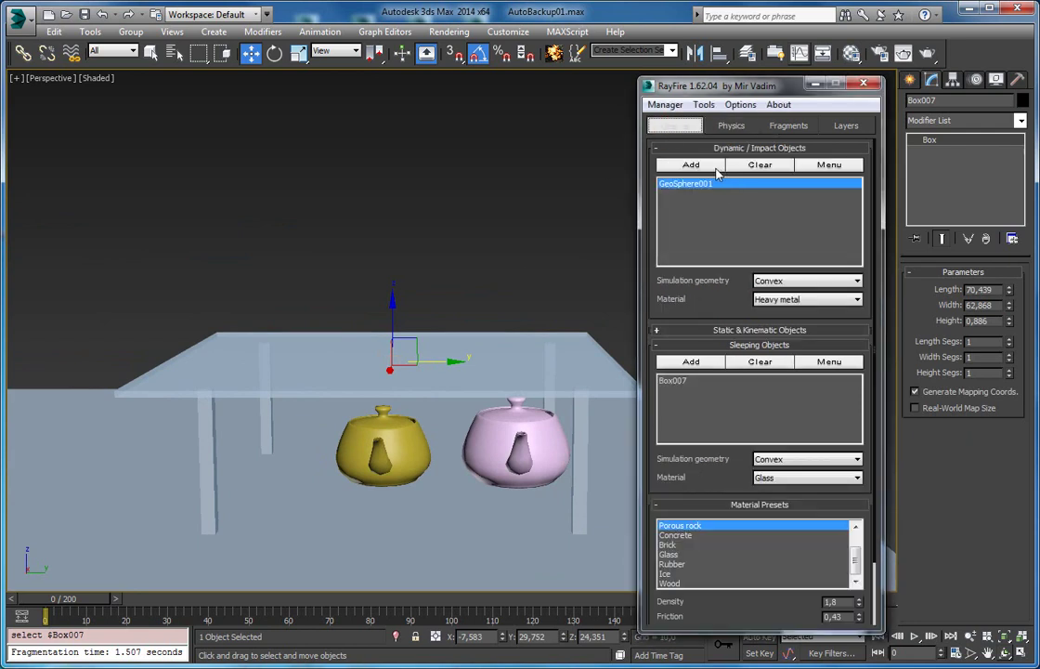
left_click(740, 164)
left_click(706, 165)
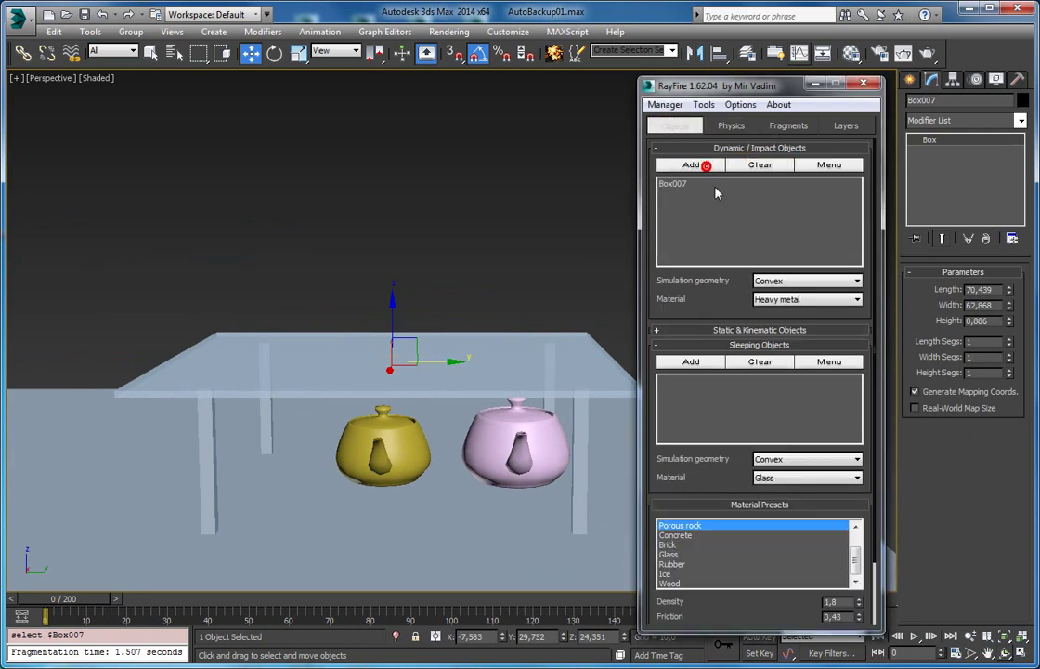
Fragment the glass tabletop with the Voronoi - Uniform type at 480 iterations
left_click(789, 127)
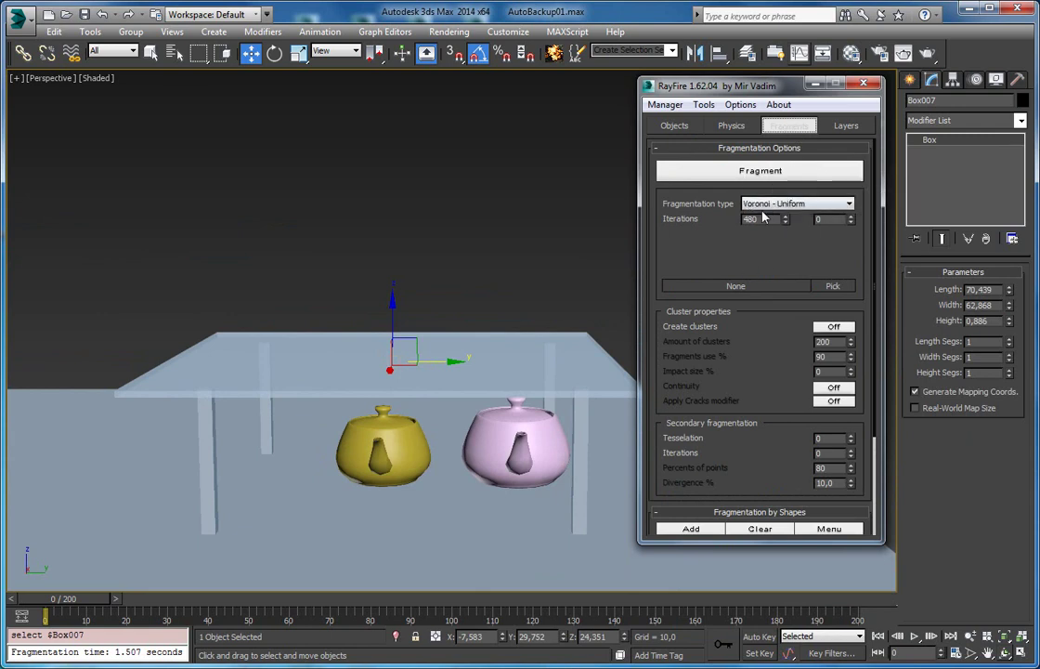
left_click(728, 175)
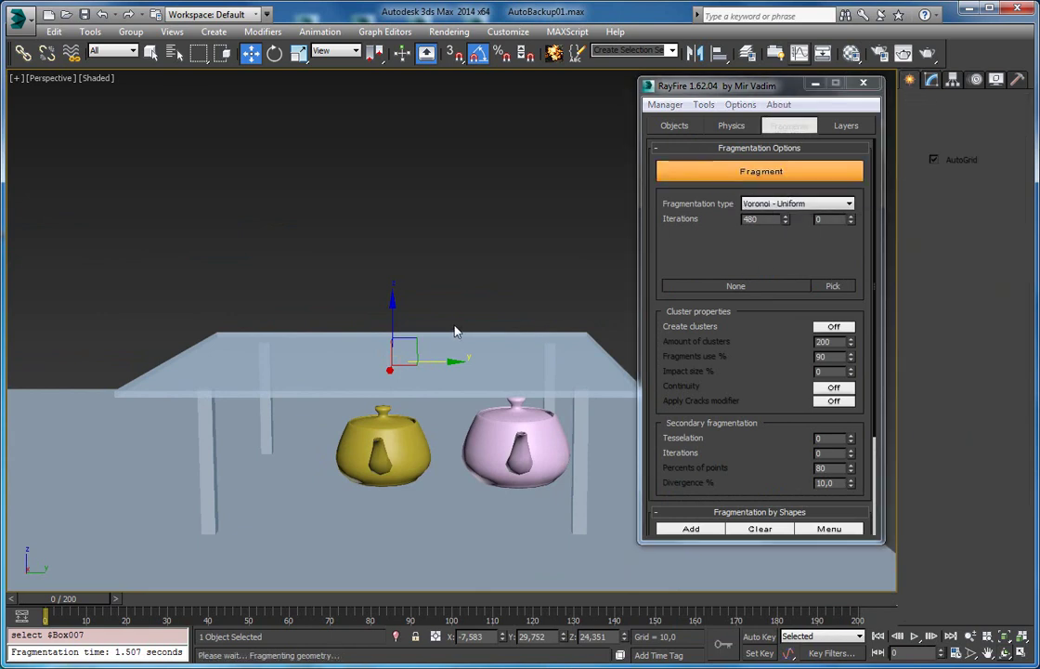
middle_click_drag(428, 321, 379, 309)
Send the tabletop fragments from the dynamic objects list to the sleeping objects list
left_click(675, 125)
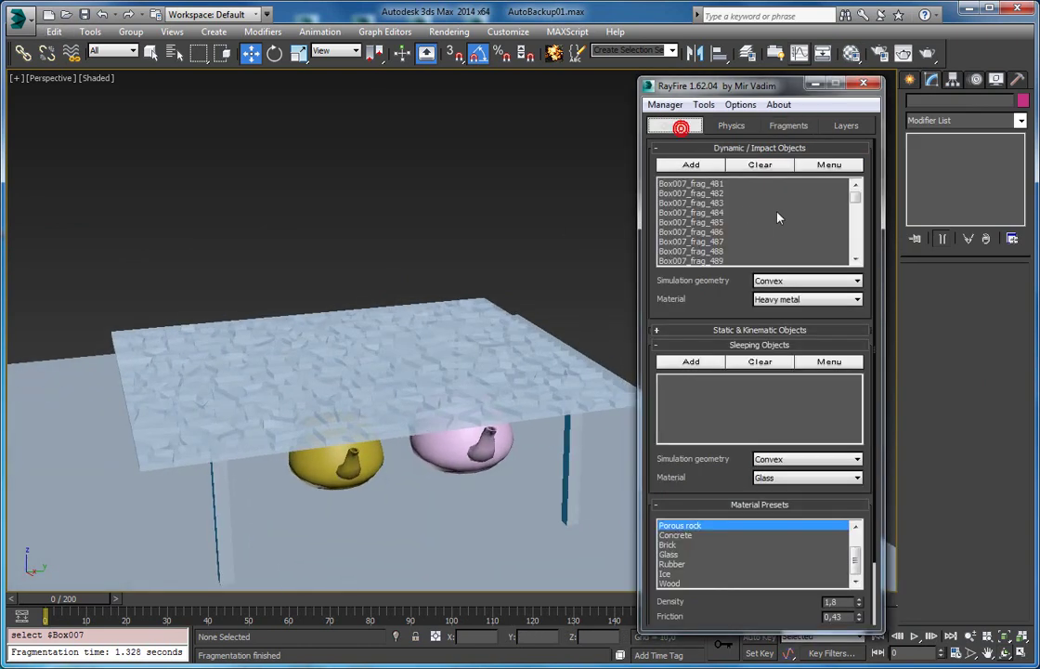
left_click(828, 165)
left_click(822, 187)
Select the rock GeoSphere001 high above the table and add it to the dynamic objects list
left_click(497, 197)
scroll(546, 119, "down", 4)
left_click(547, 105)
middle_click_drag(563, 143, 538, 284, "alt")
scroll(538, 284, "up", 4)
left_click(691, 166)
middle_click_drag(448, 451, 460, 297, "alt")
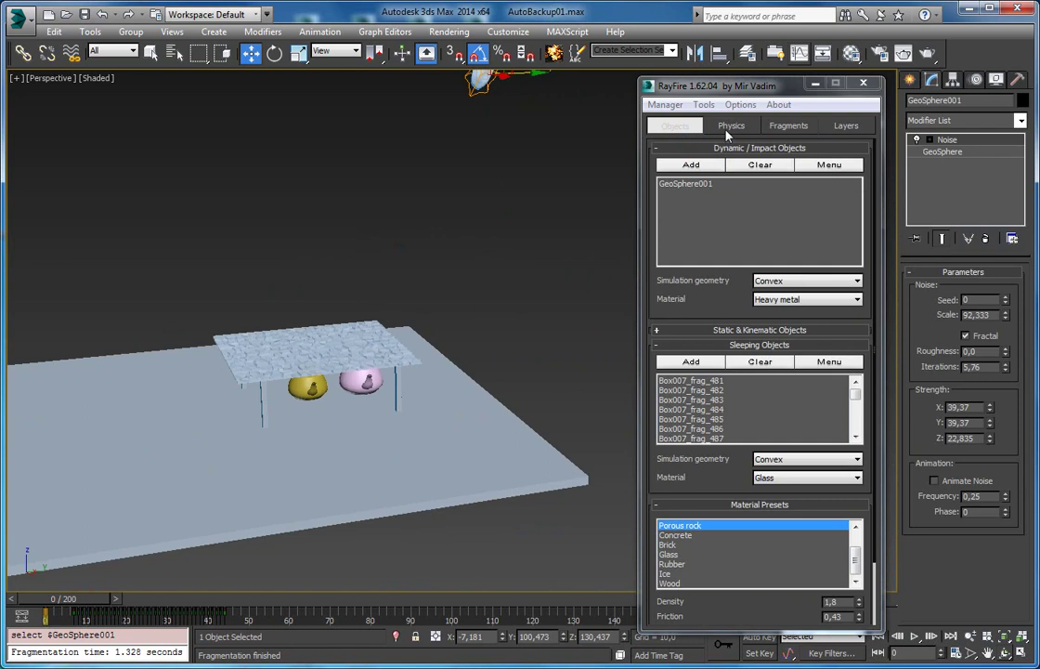
Turn off Demolish geometry in the physics settings and collapse the demolition properties
left_click(730, 126)
scroll(810, 447, "down", 5)
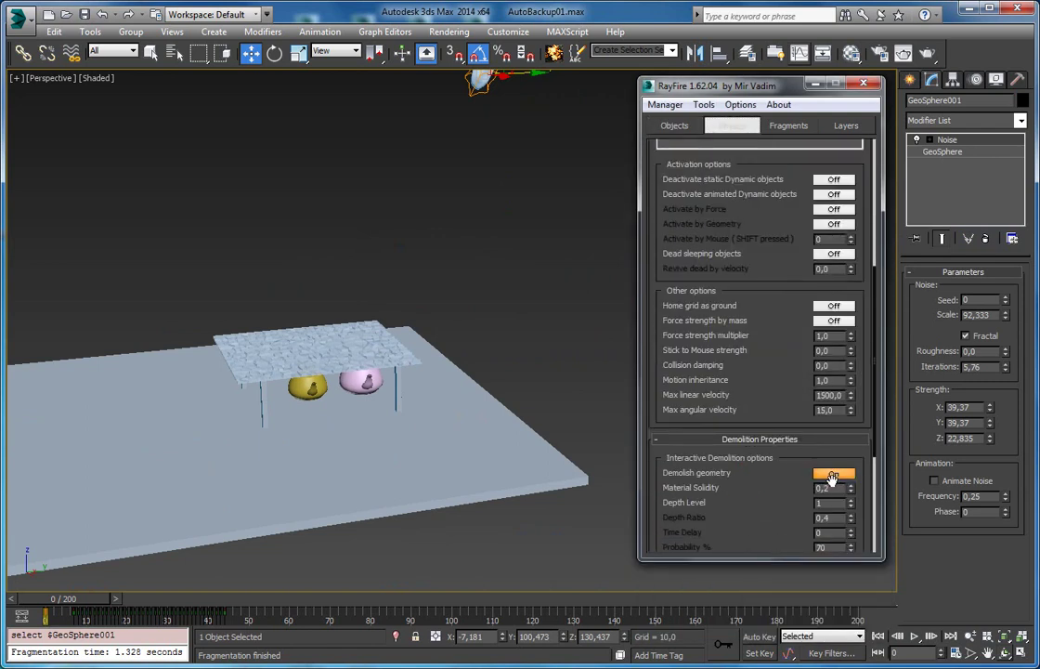
left_click(834, 473)
left_click(801, 440)
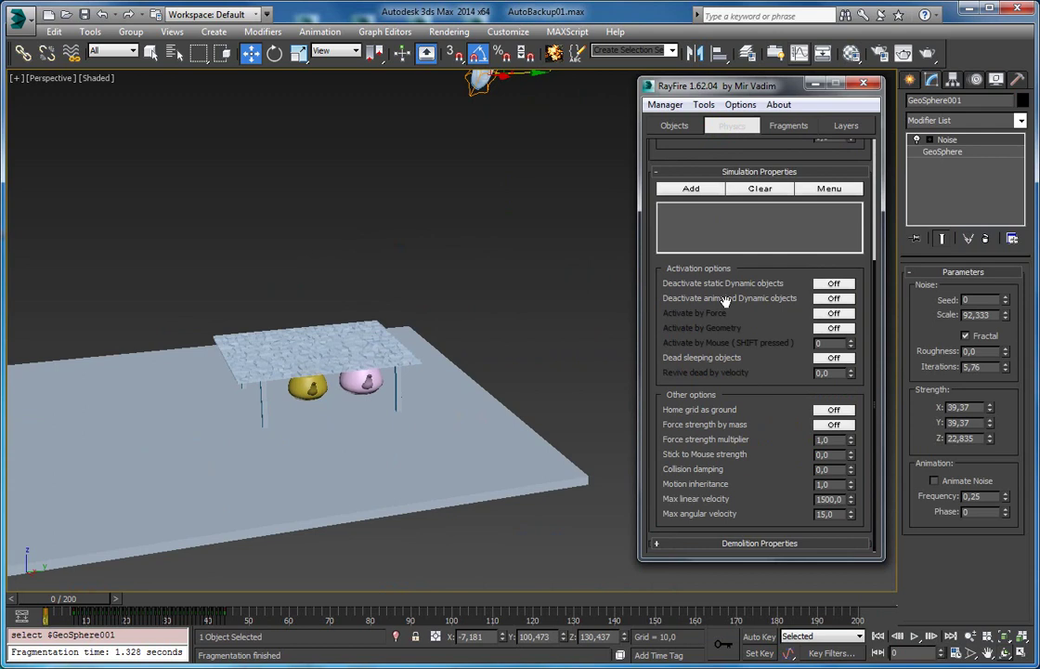
Turn on Dead sleeping objects in the simulation properties and set Revive dead by velocity to 8
left_click_drag(724, 301, 734, 520)
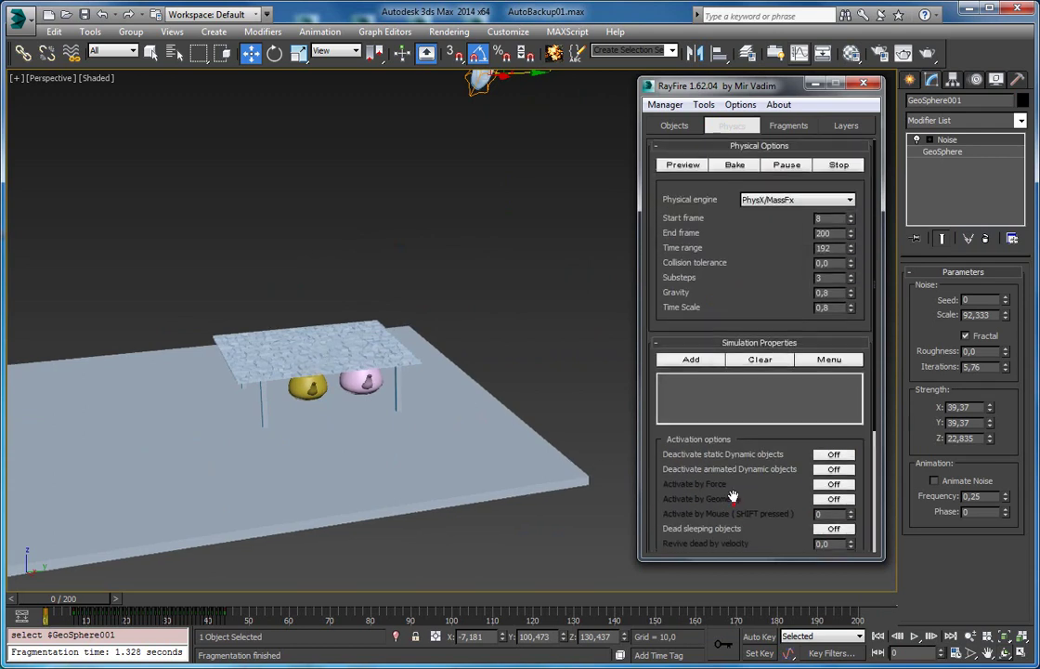
scroll(823, 420, "down", 3)
left_click(834, 417)
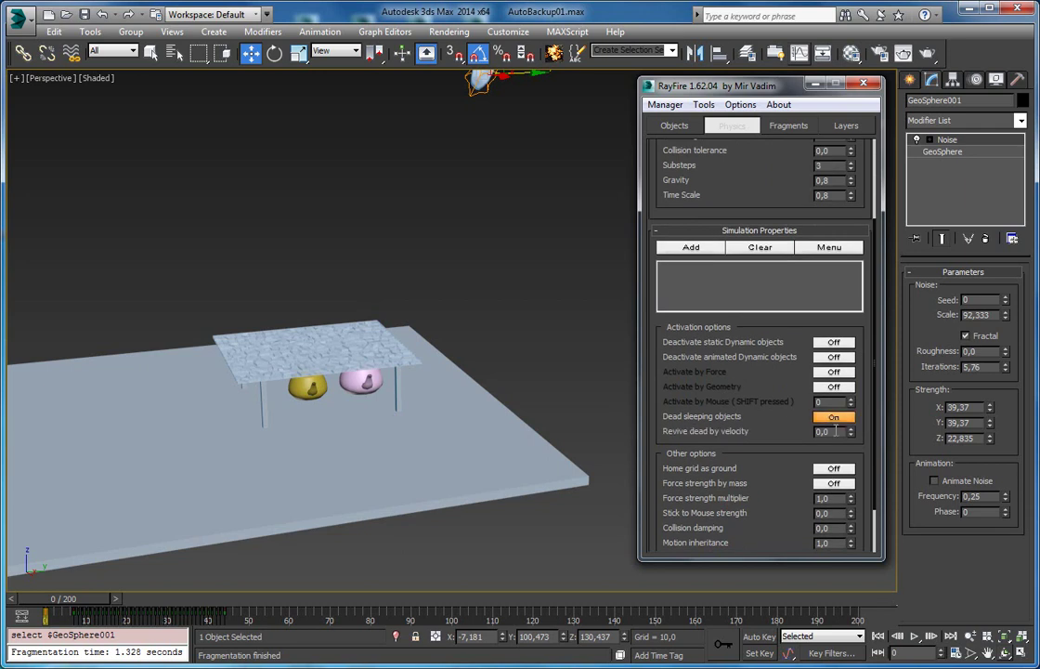
type("10")
Set the simulation's end frame to 100 and start baking the pre-fragmented glass simulation
middle_click_drag(554, 295, 521, 327, "alt")
left_click_drag(695, 162, 707, 482)
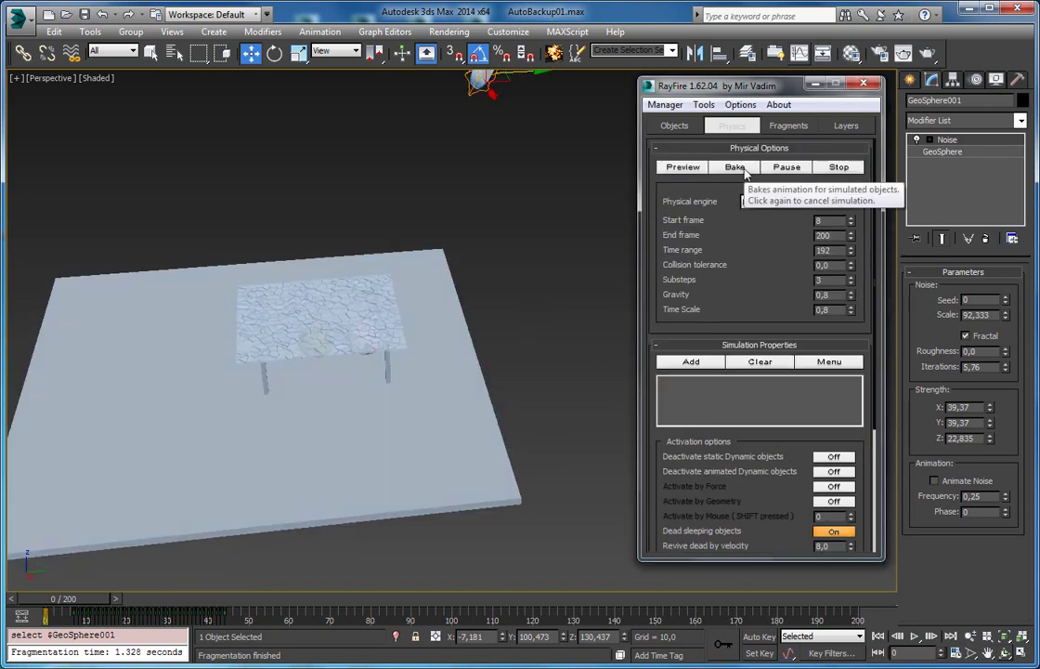
double_click(825, 235)
type("10")
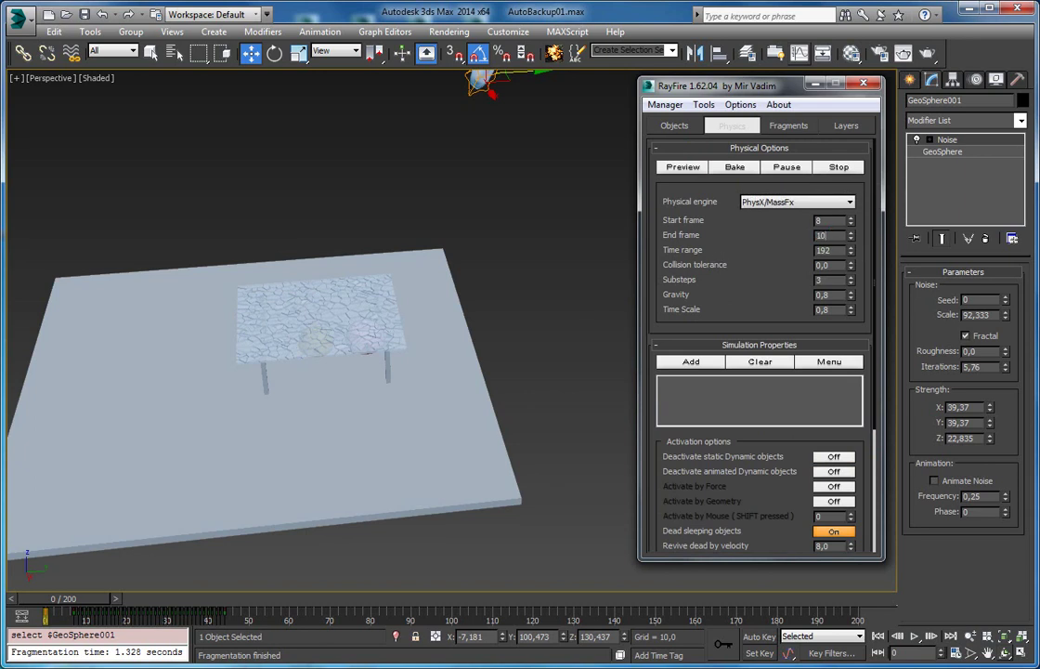
left_click(733, 167)
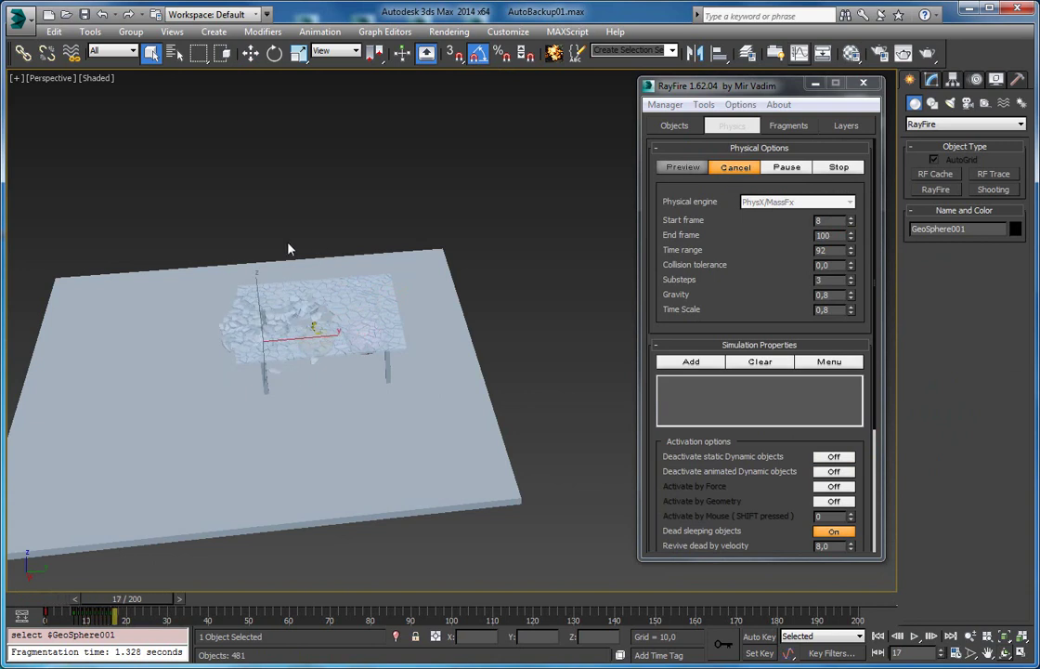
Stop the bake at about frame 62, keeping the object animation, and return the timeline to frame 0
middle_click_drag(290, 245, 357, 264)
scroll(358, 264, "up", 2)
scroll(353, 297, "up", 2)
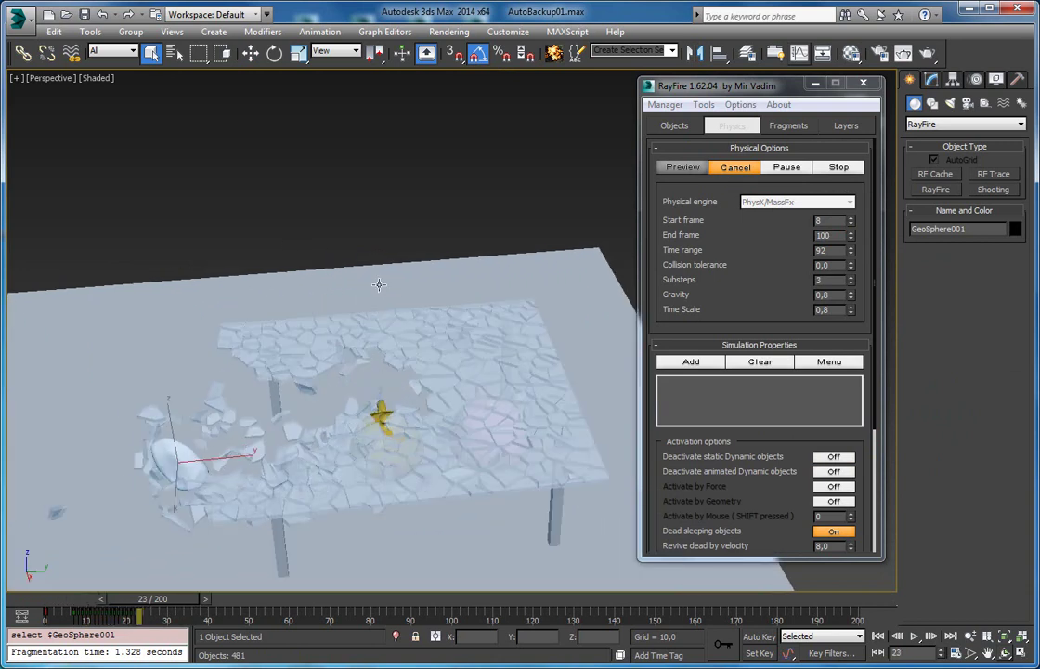
middle_click_drag(364, 332, 385, 305)
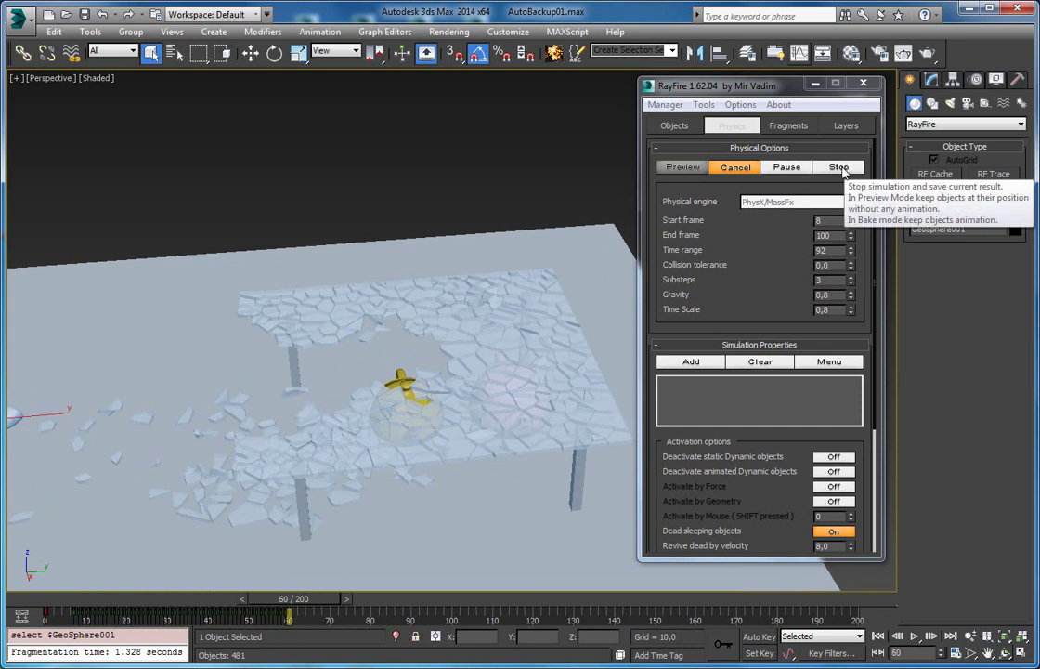
left_click(840, 168)
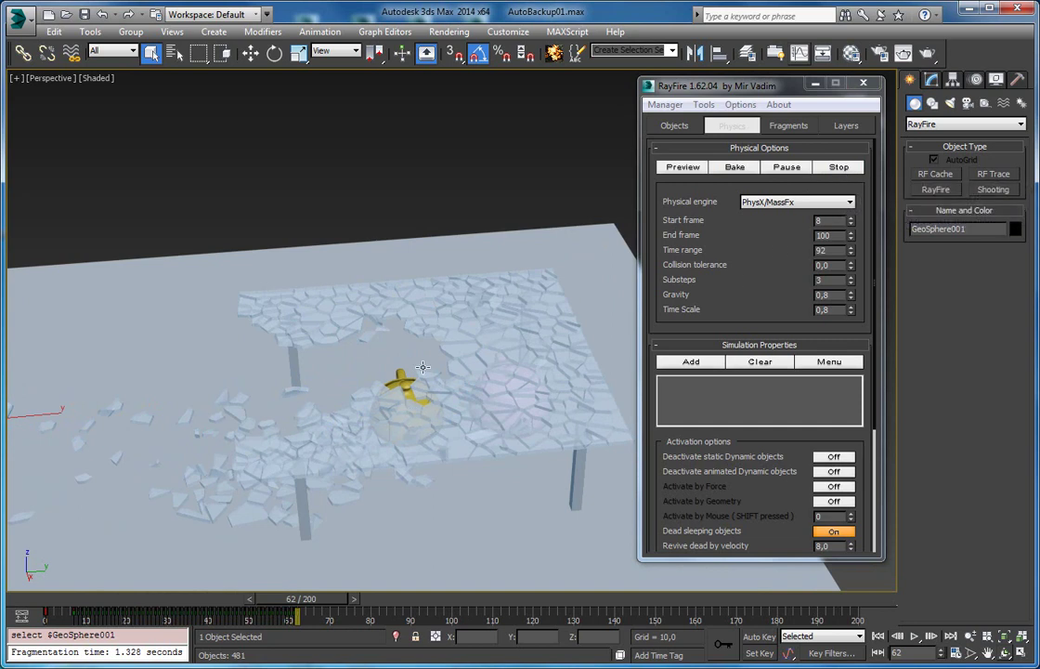
left_click_drag(311, 600, 61, 587)
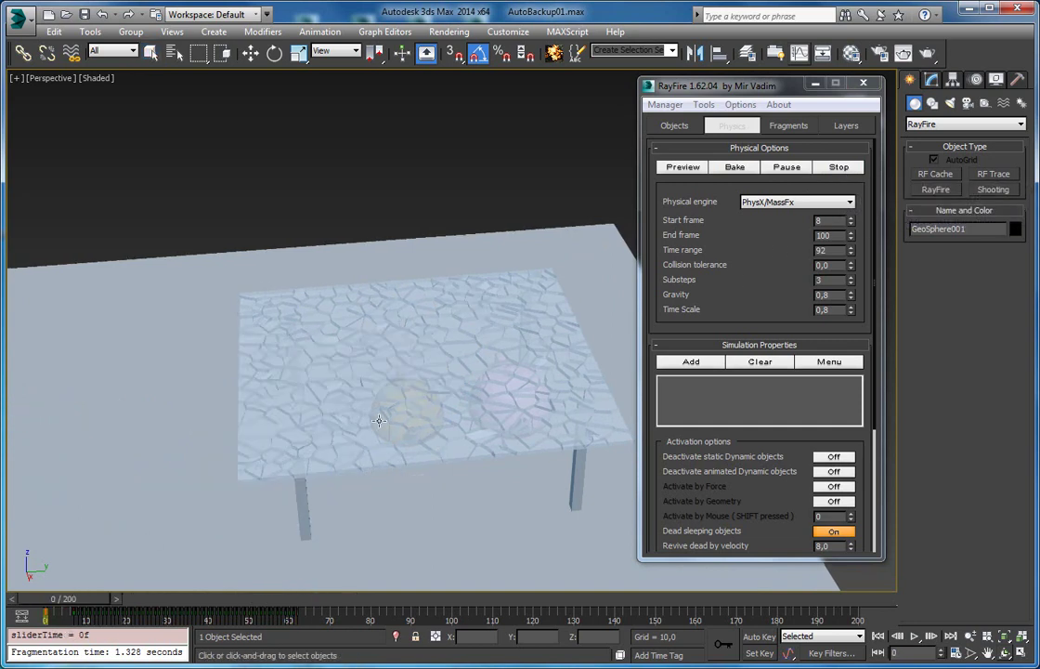
Create an RF Cache object in the viewport above the table and show its recording settings
left_click(924, 176)
left_click_drag(280, 177, 343, 216)
scroll(908, 441, "down", 5)
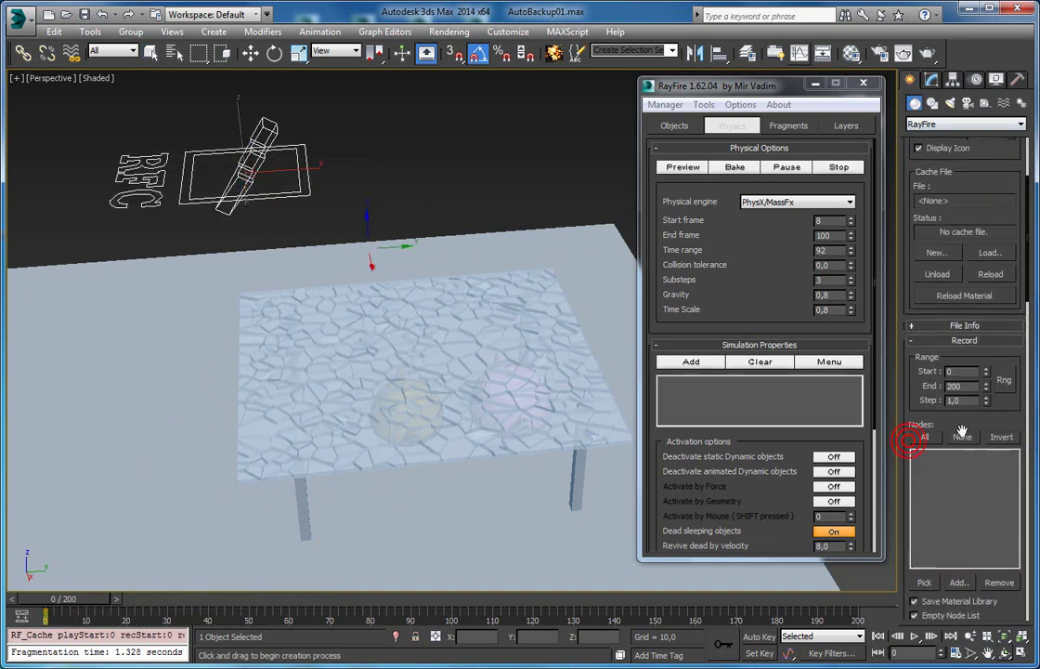
Add all the Box007 tabletop fragments and GeoSphere001 to the RF Cache's node list
left_click(959, 582)
left_click(625, 371)
scroll(627, 371, "up", 1)
left_click(698, 372)
left_click_drag(908, 444, 903, 155)
left_click(653, 223, "shift")
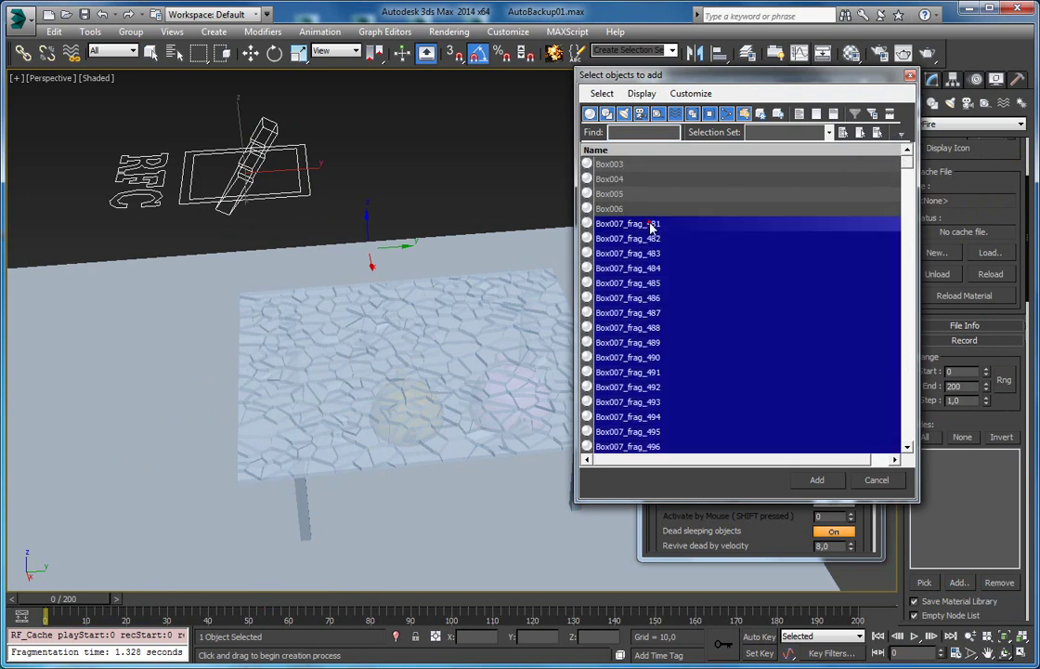
left_click(817, 480)
Set the record end frame to 100 and record the cache over the existing glass2.rfc, finishing with the cache's modify settings open
scroll(970, 340, "down", 1)
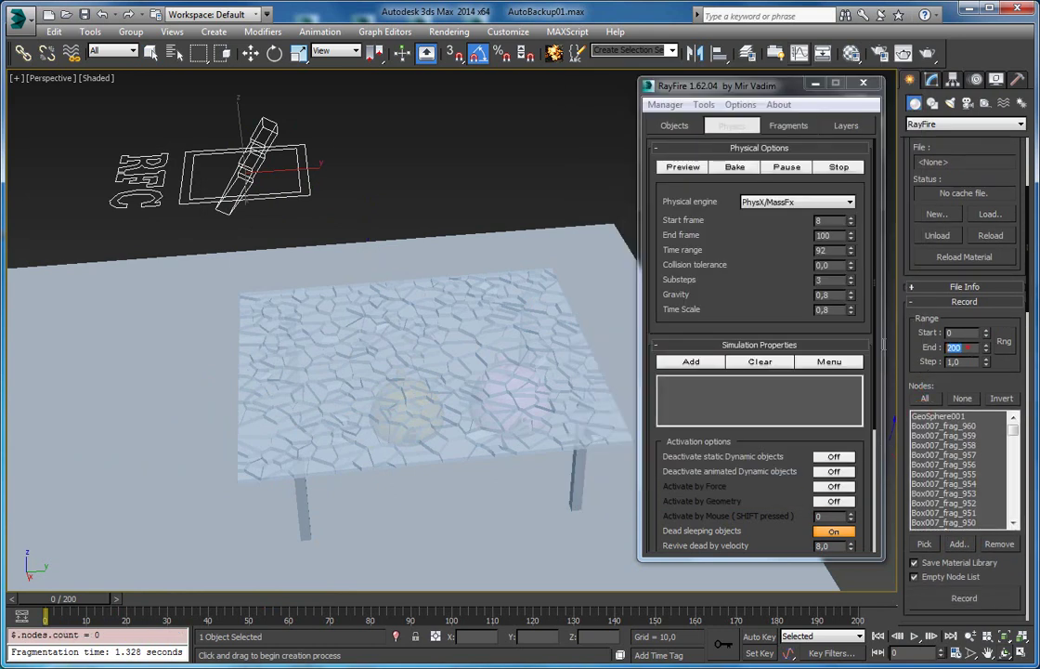
key("Return")
left_click_drag(916, 374, 906, 257)
scroll(911, 446, "down", 3)
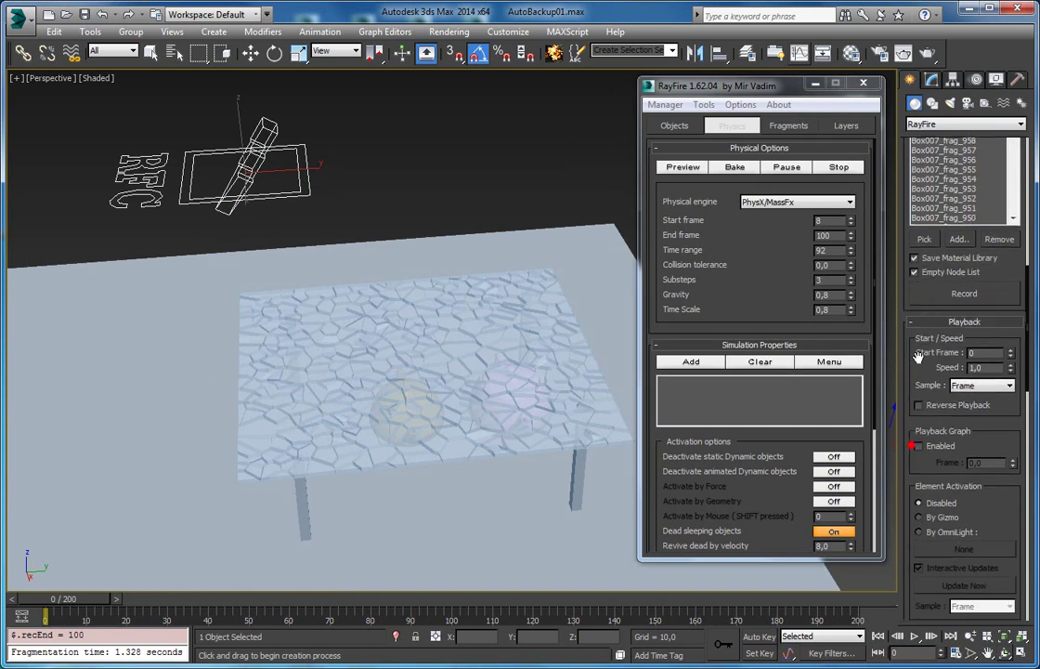
left_click(933, 295)
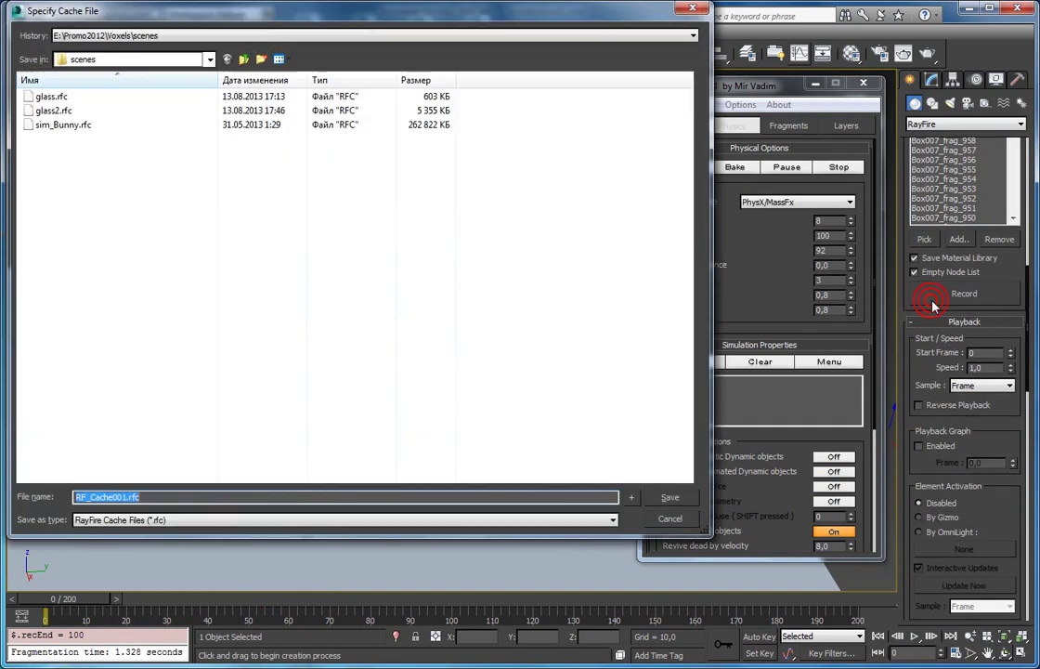
left_click(82, 111)
left_click(669, 498)
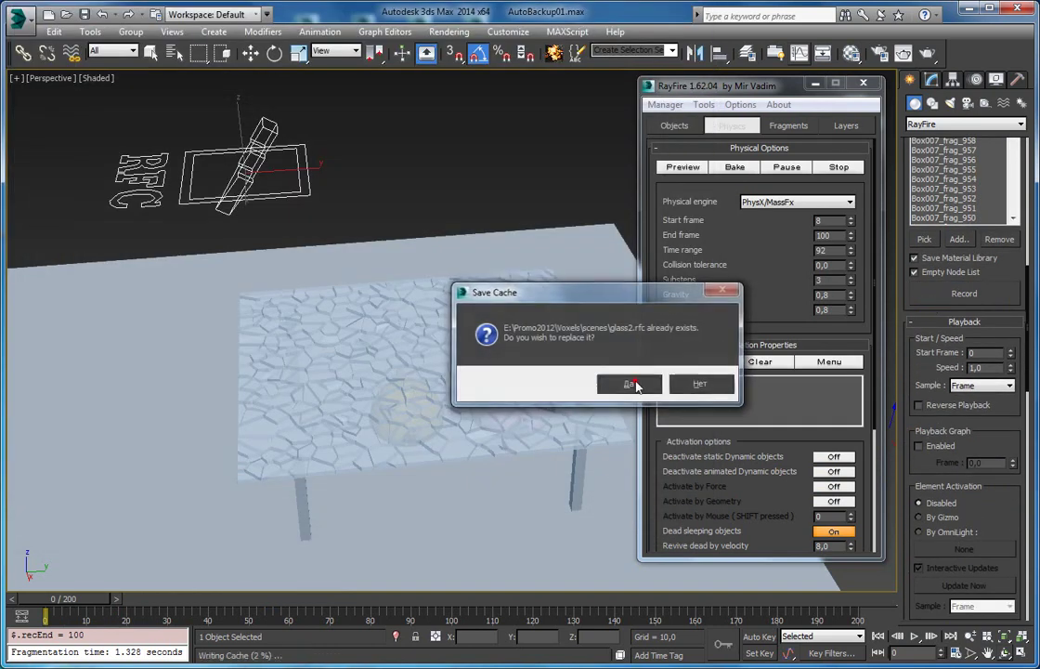
left_click(629, 383)
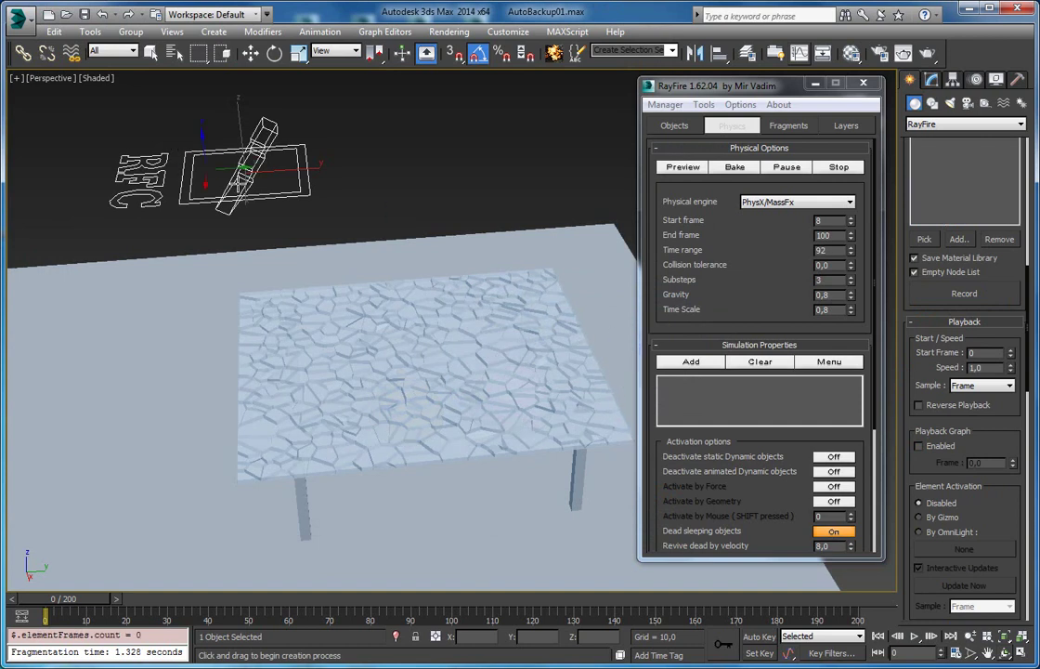
right_click(295, 205)
left_click(931, 79)
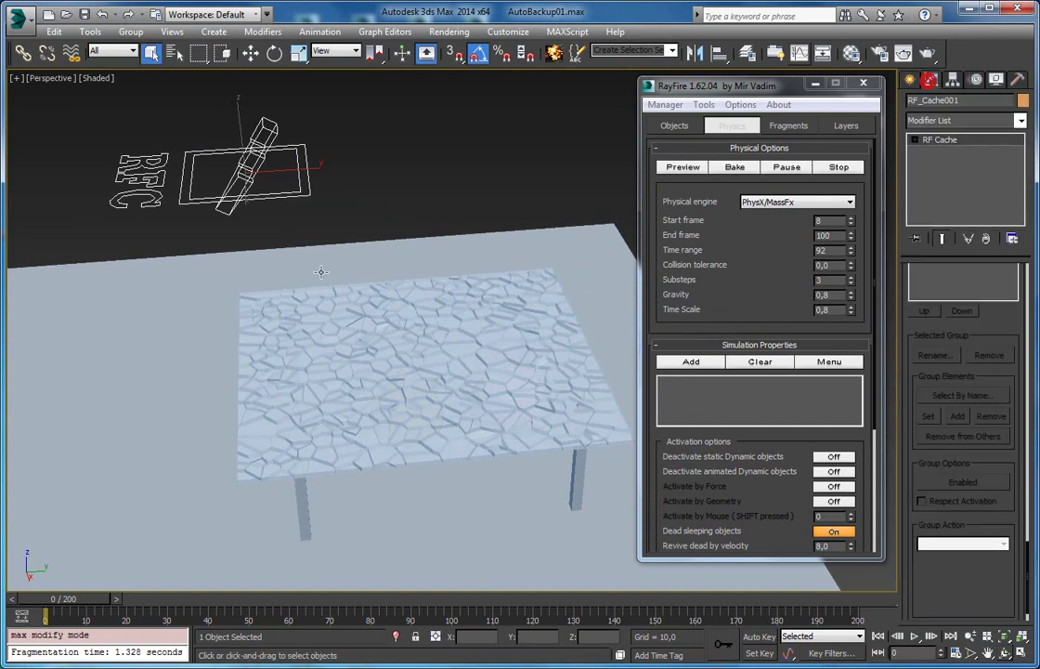
Select the original tabletop fragments Box007_frag_481 to Box007_frag_960 by name and hide them
scroll(322, 272, "down", 3)
middle_click_drag(322, 272, 326, 374)
scroll(381, 346, "down", 3)
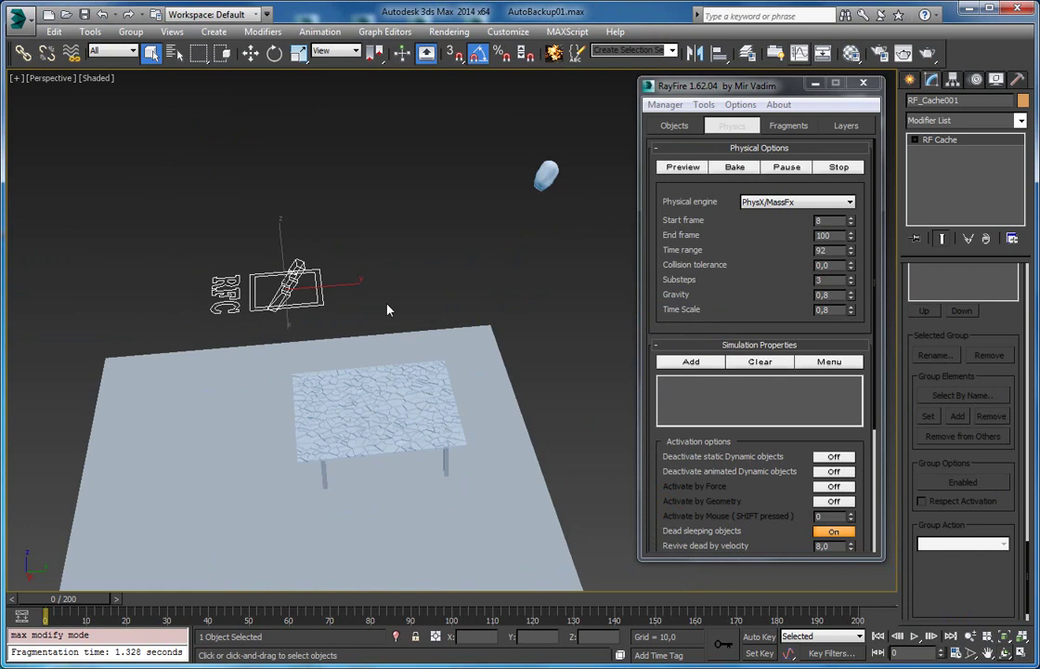
left_click(389, 309)
key("h")
left_click(638, 361)
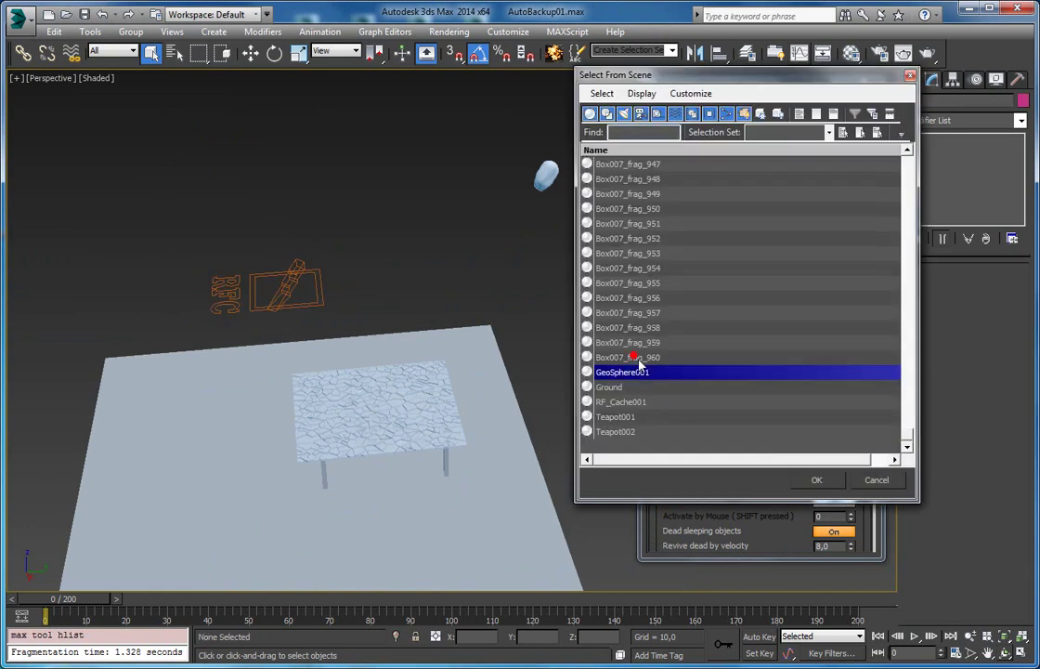
scroll(909, 436, "up", 5)
scroll(909, 437, "down", 5)
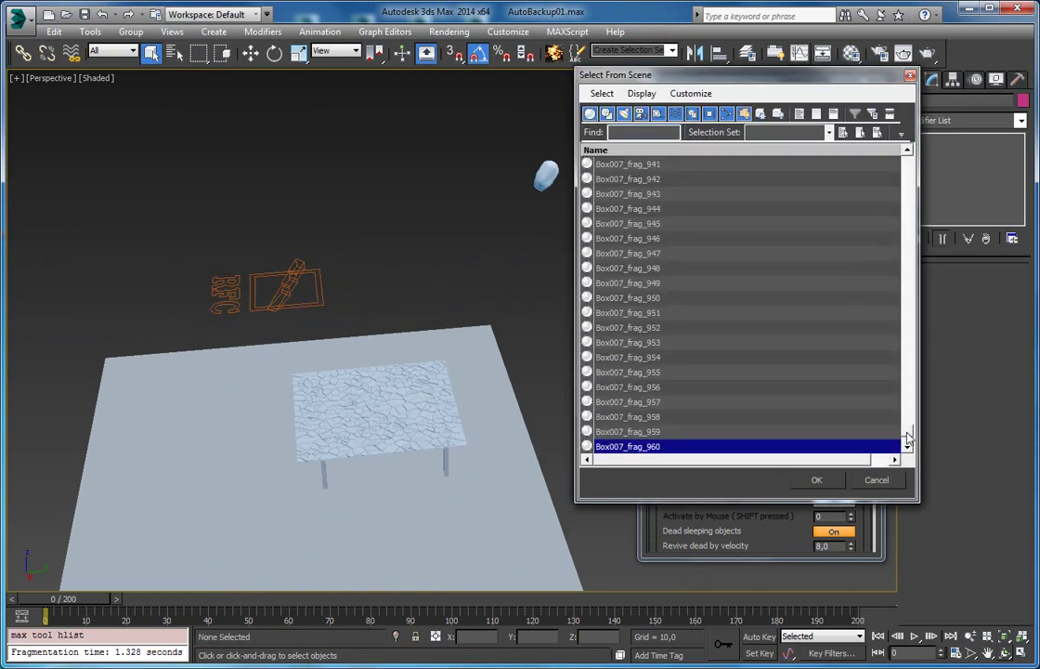
left_click(617, 372)
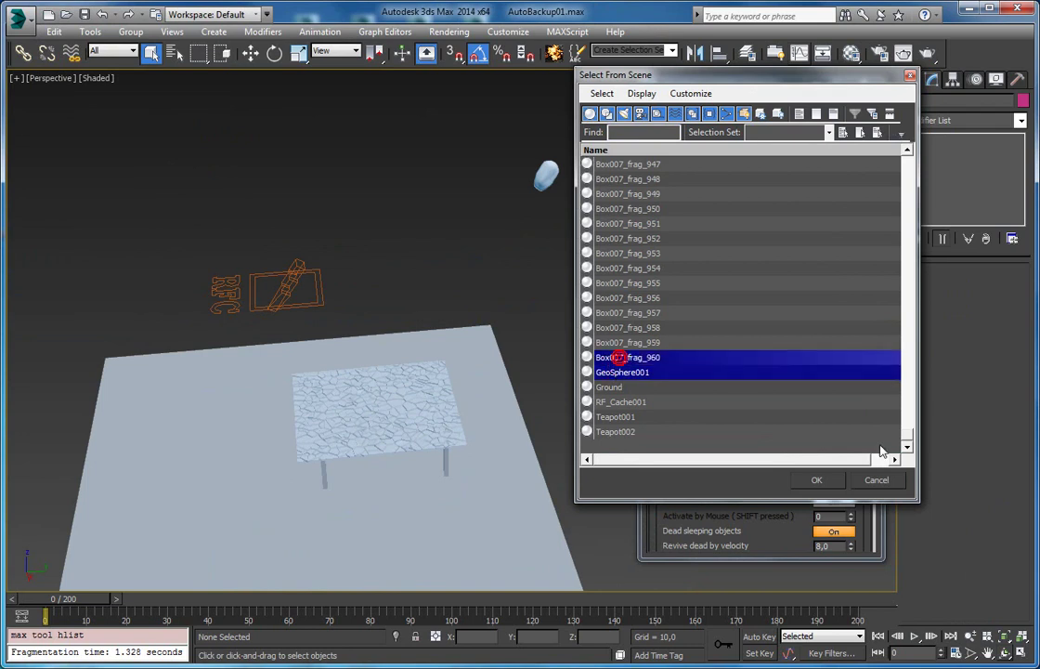
left_click_drag(908, 439, 908, 151)
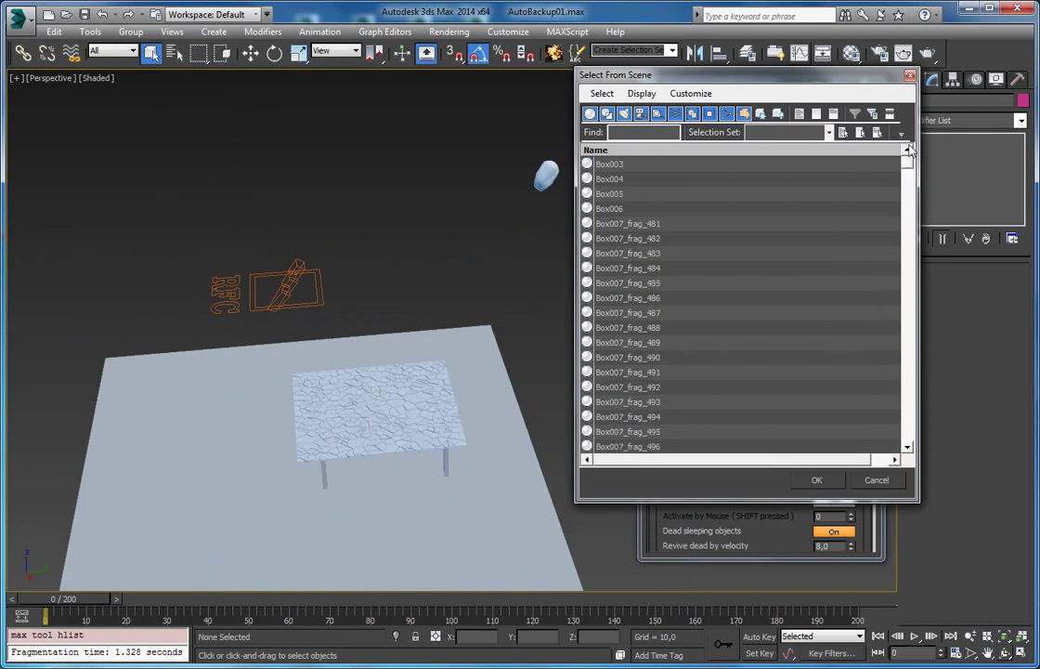
left_click(620, 232, "shift")
left_click(816, 479)
right_click(307, 348)
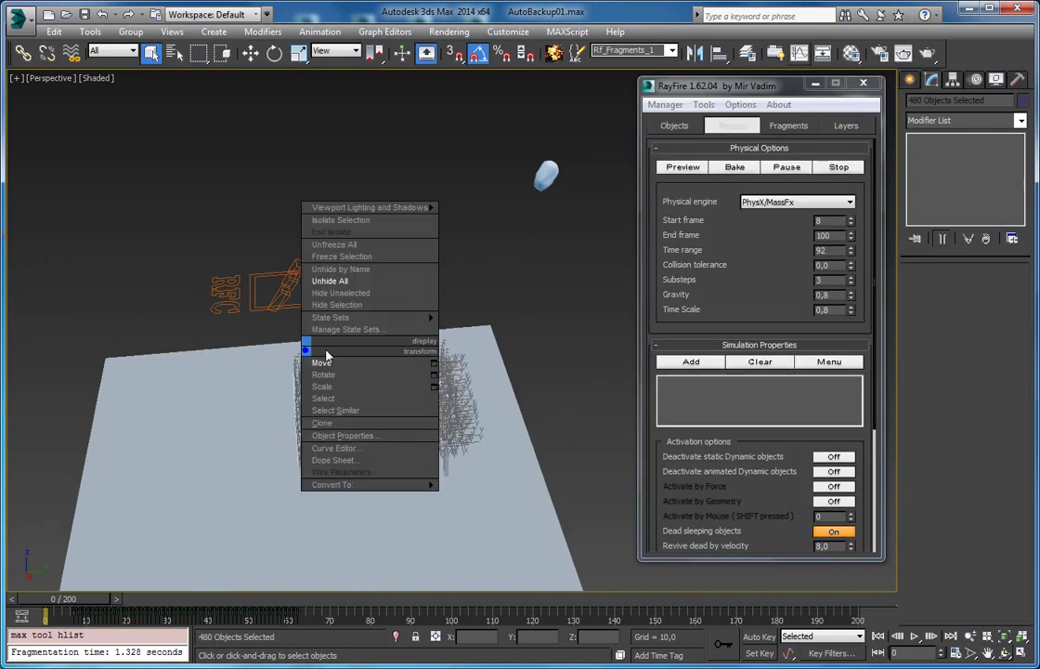
left_click(342, 305)
Switch the viewport to wireframe, try moving the RF Cache along Y, and undo the move
key("F3")
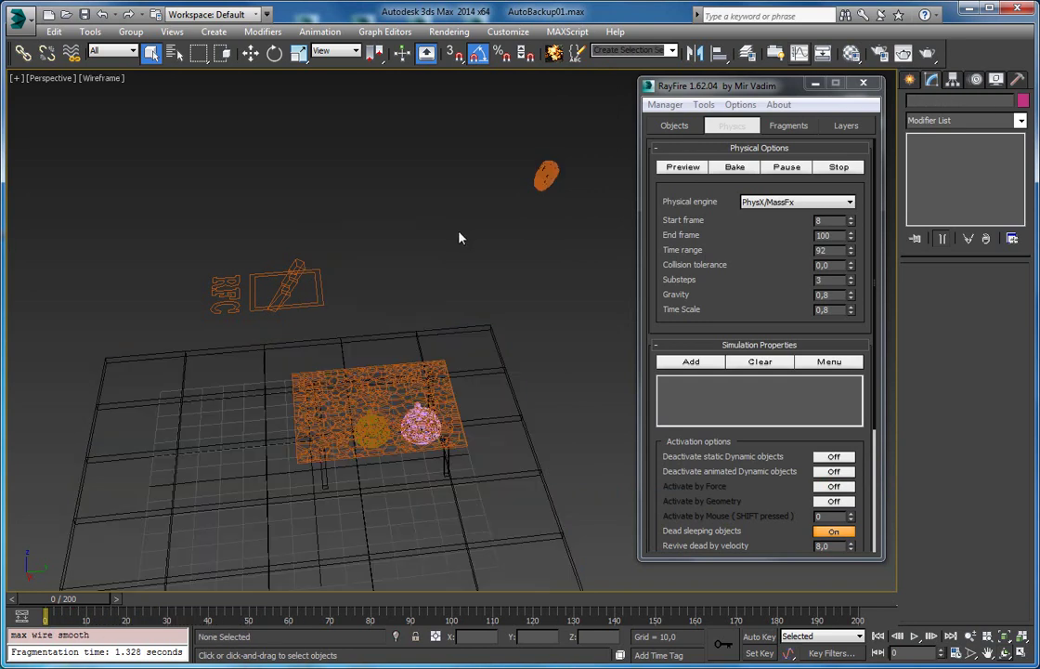
left_click(322, 297)
key("w")
left_click_drag(345, 278, 435, 279)
key("ctrl+z")
Hide the original rock GeoSphere001 and select the RF Cache by its cached rock
left_click(545, 177)
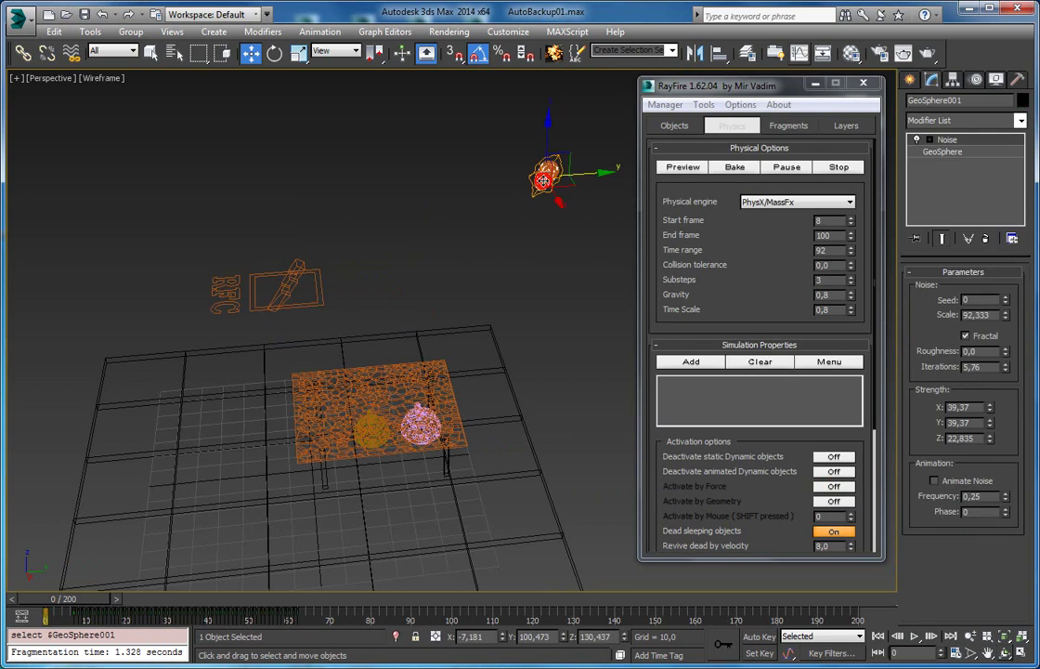
right_click(540, 171)
left_click(572, 133)
left_click(539, 172)
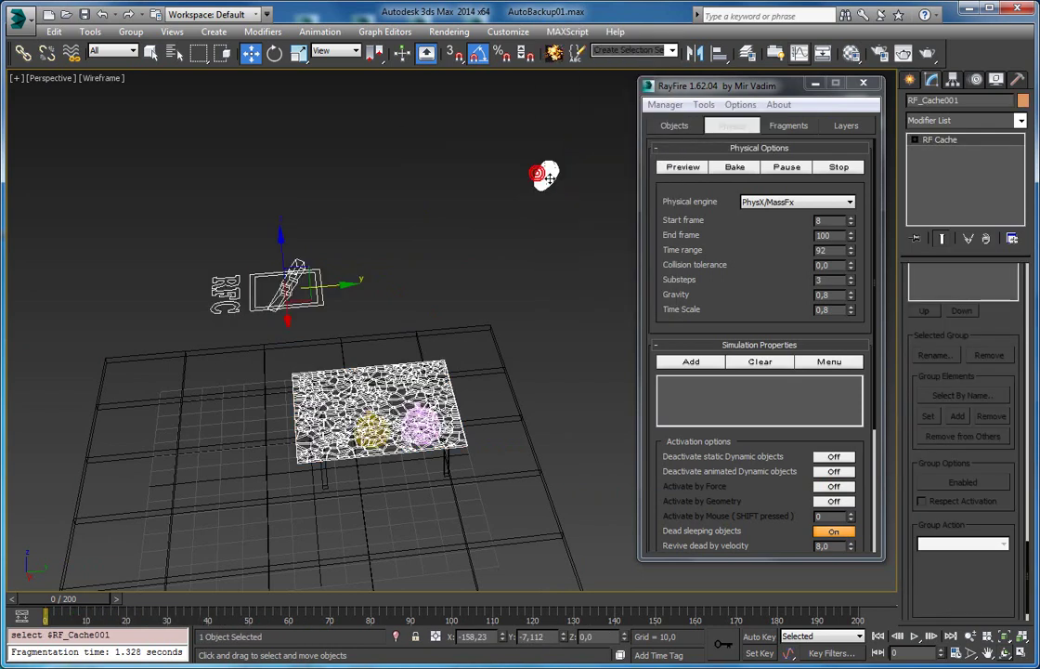
Return the viewport to shaded display and examine the cached glass tabletop up close, undoing a test move of the cache
middle_click_drag(532, 148, 559, 121, "alt")
middle_click_drag(421, 324, 399, 345, "alt")
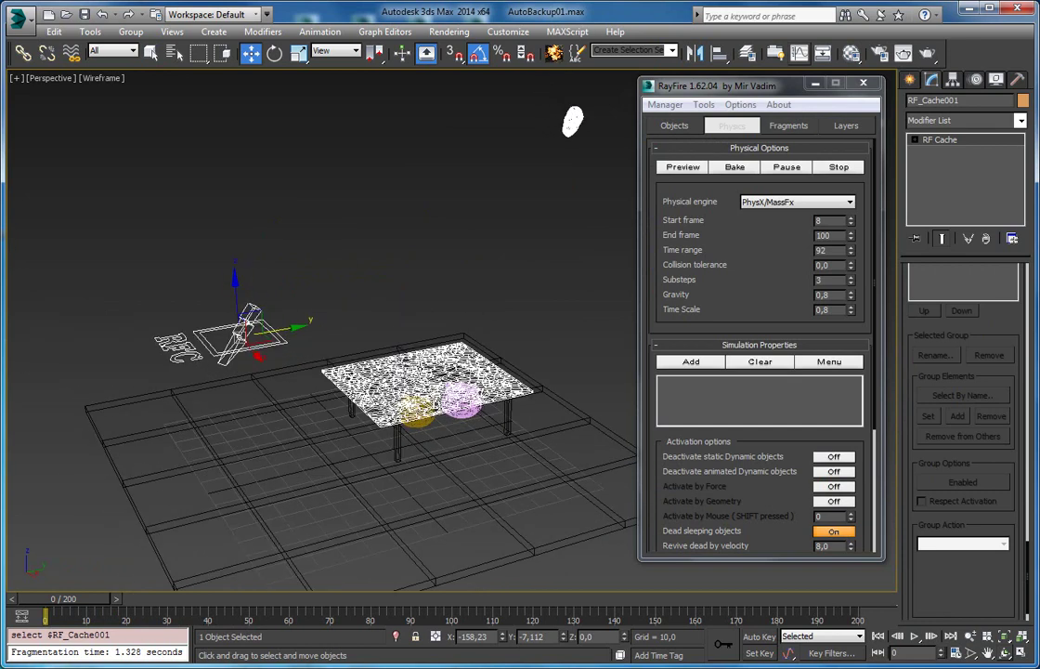
mouse_move(301, 364)
middle_mouse_down("alt")
mouse_move(345, 327)
mouse_move(397, 318)
middle_mouse_up("alt")
key("F3")
scroll(394, 353, "up", 4)
left_click_drag(277, 258, 342, 253)
key("ctrl+z")
middle_click_drag(444, 320, 463, 300)
scroll(430, 320, "up", 4)
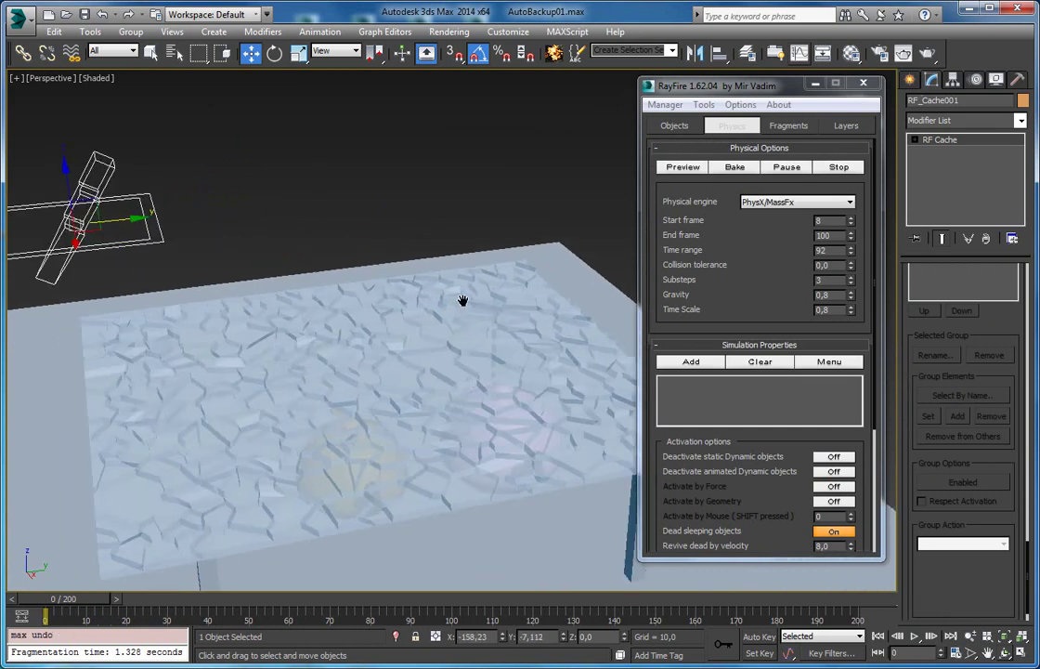
Render the perspective view at frame 18 and again at frame 2 to check the cached glass, and close the render window
left_click_drag(105, 607, 172, 607)
scroll(297, 395, "up", 3)
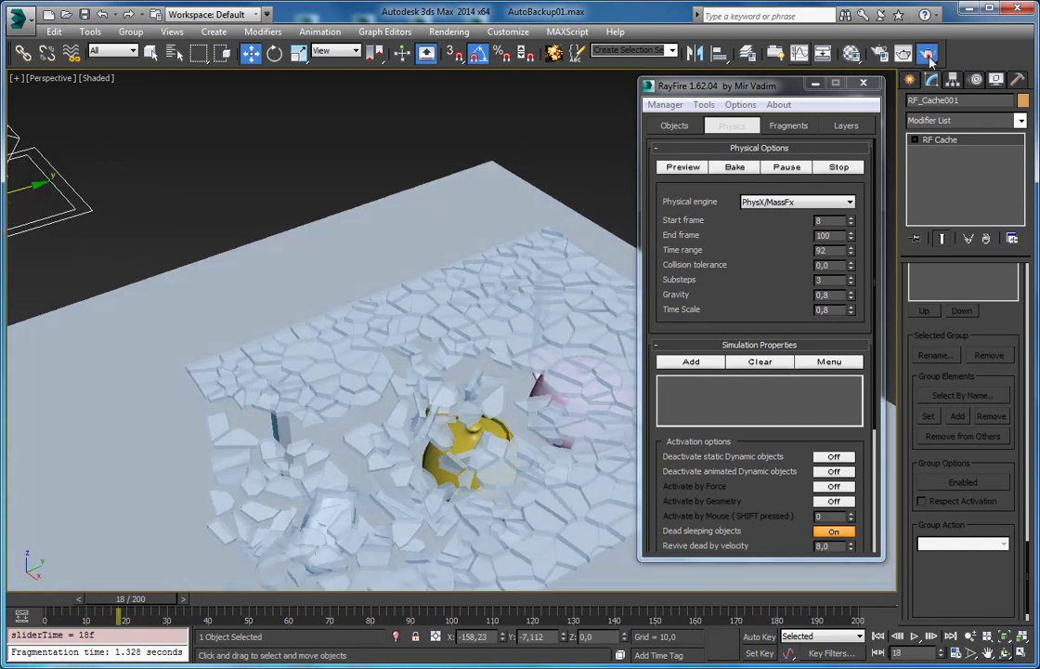
left_click(926, 53)
left_click_drag(144, 604, 54, 605)
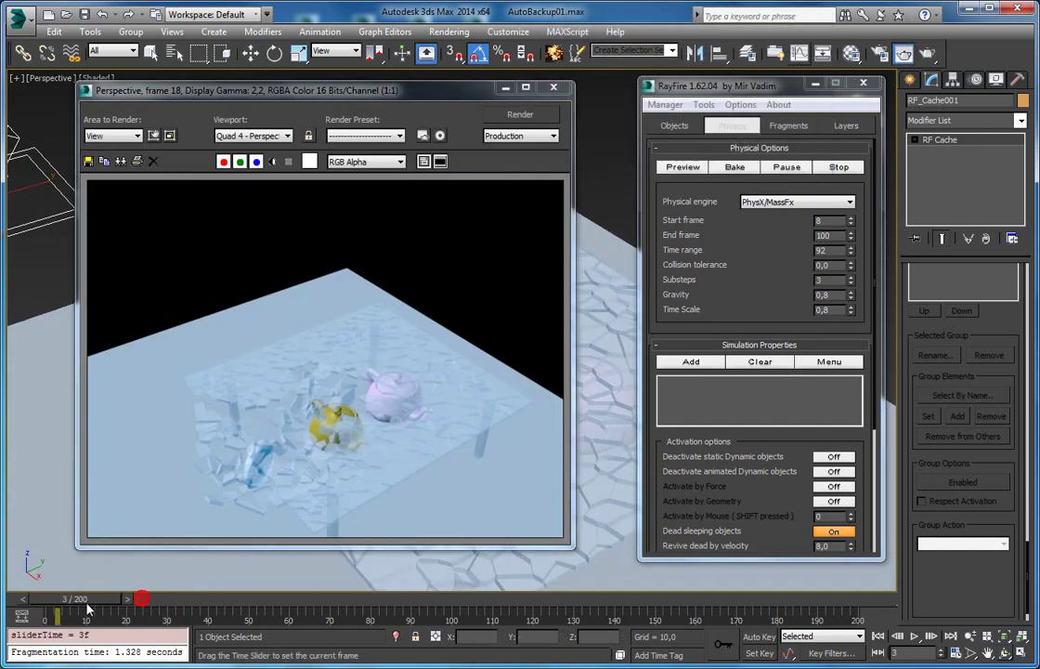
left_click(927, 53)
left_click(553, 87)
Reselect RF_Cache001 and apply the RayFire Cracks modifier to the cached glass tabletop
left_click(564, 126)
left_click(557, 258)
middle_click_drag(567, 261, 498, 259, "alt")
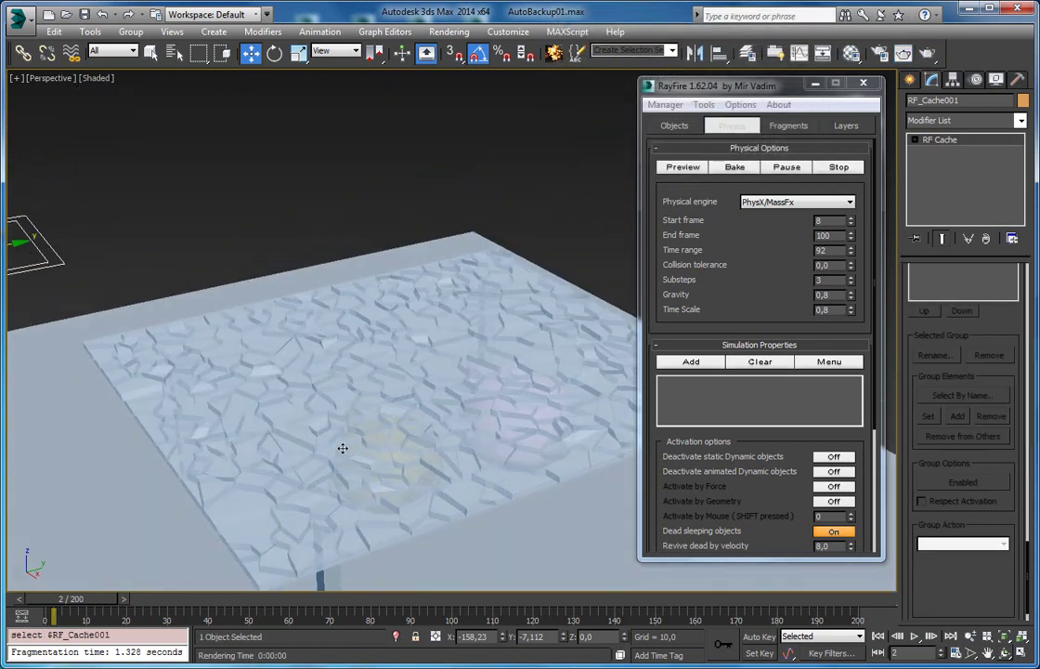
left_click(1018, 121)
scroll(982, 378, "down", 20)
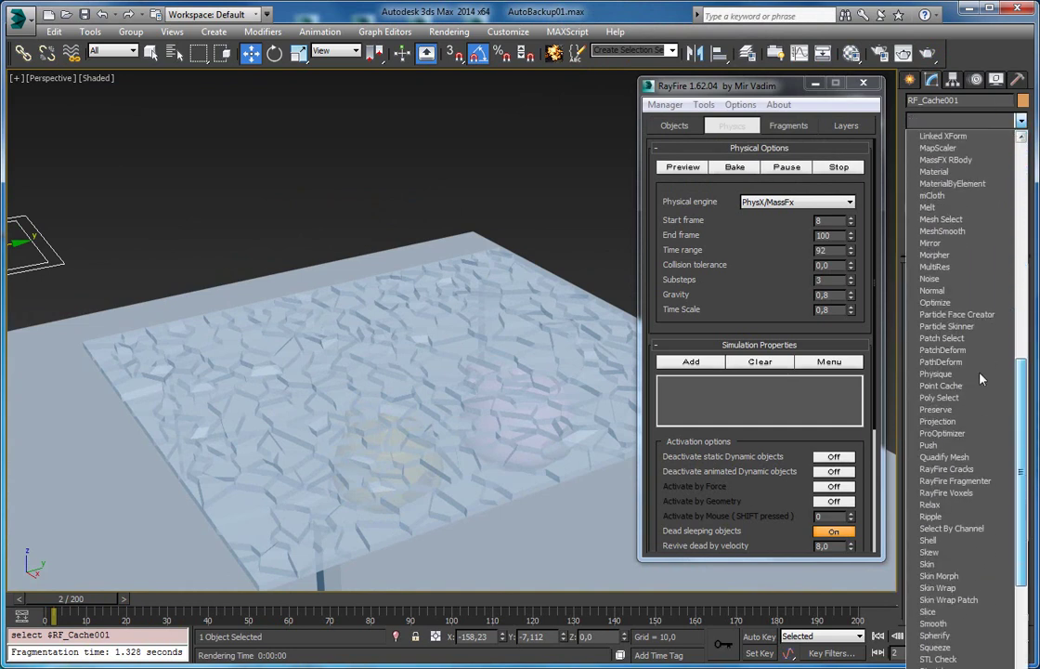
left_click(947, 455)
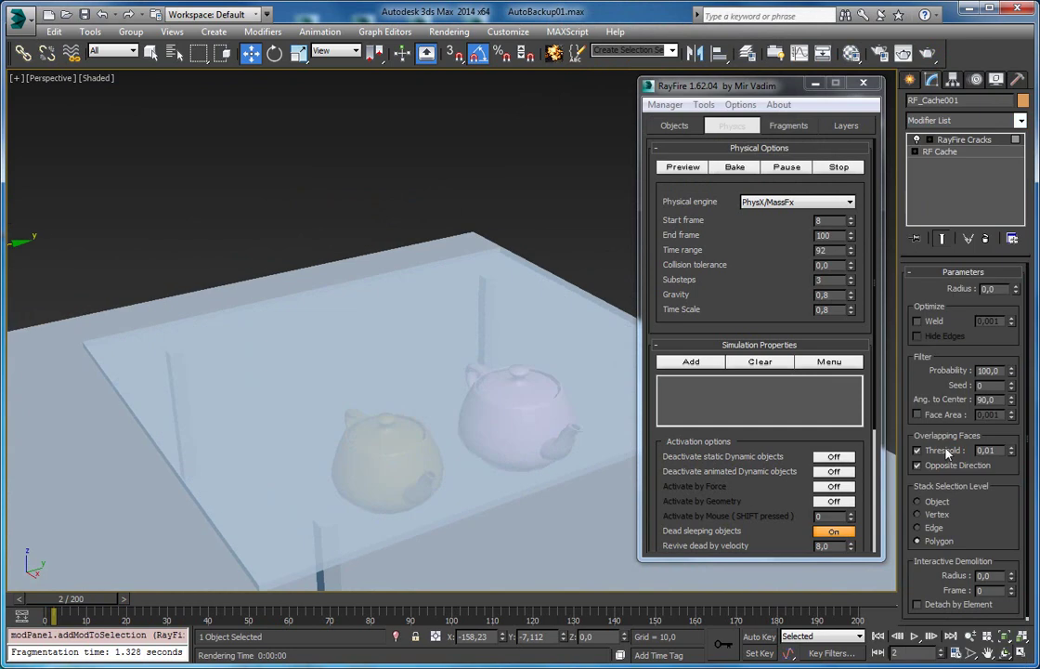
middle_click_drag(420, 340, 371, 312)
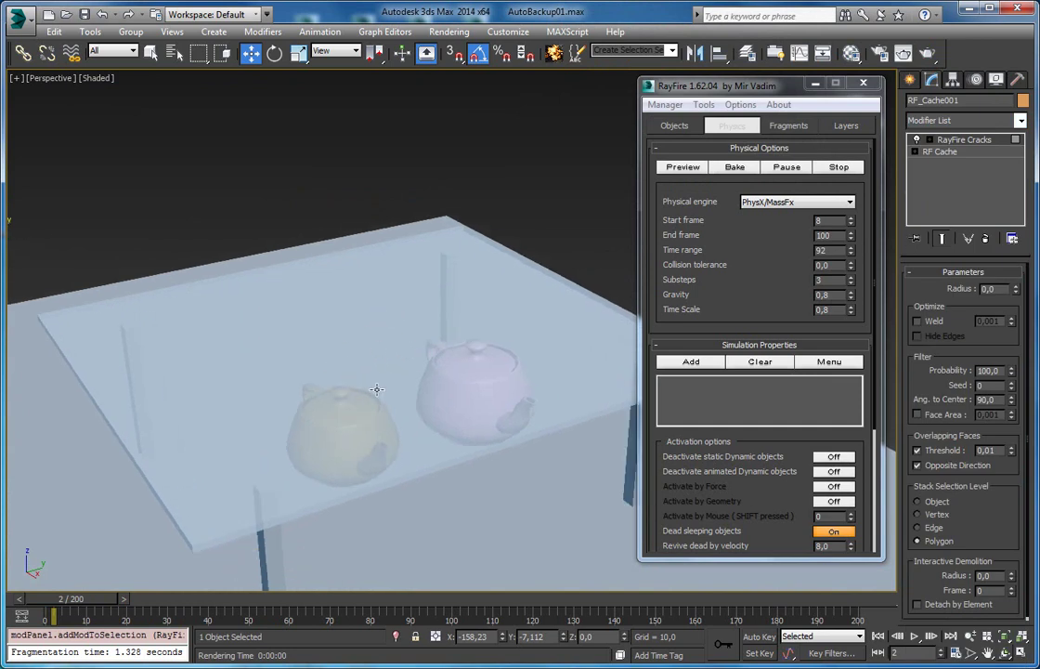
middle_click_drag(355, 323, 403, 359, "alt")
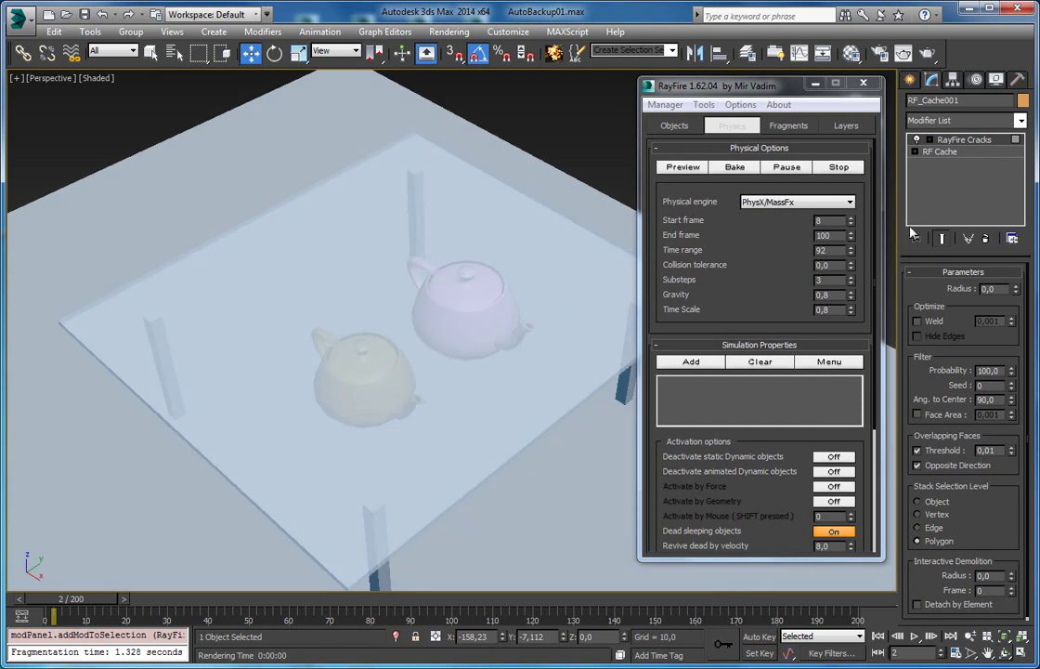
Compare the glass with the RayFire Cracks modifier off and on, and enable its Weld option at 0,001 and Hide Edges
left_click(916, 139)
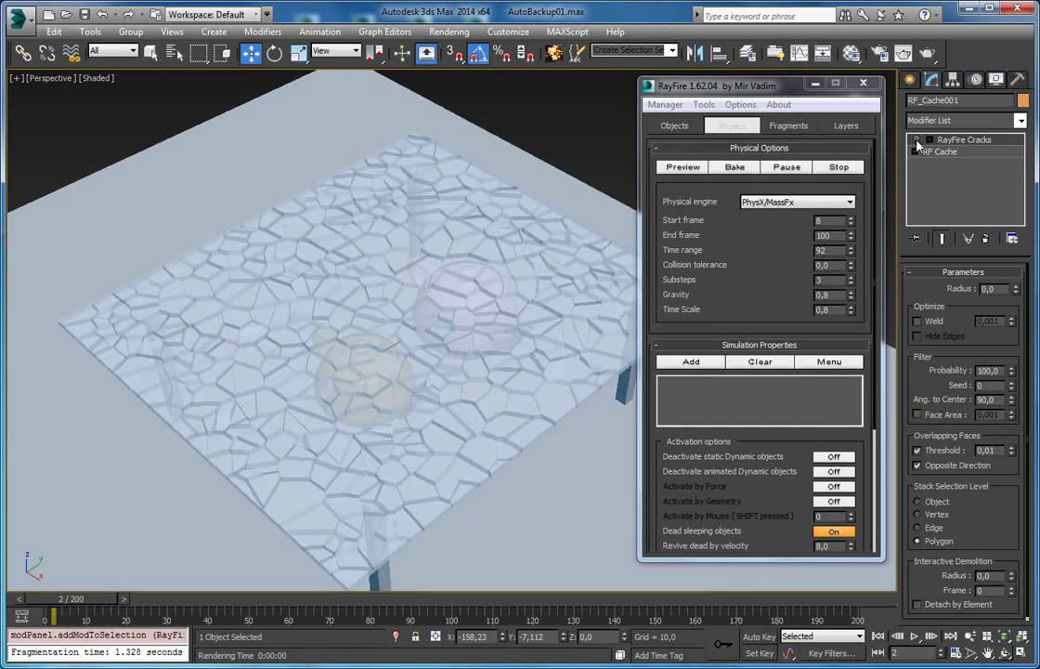
left_click(916, 139)
key("F3")
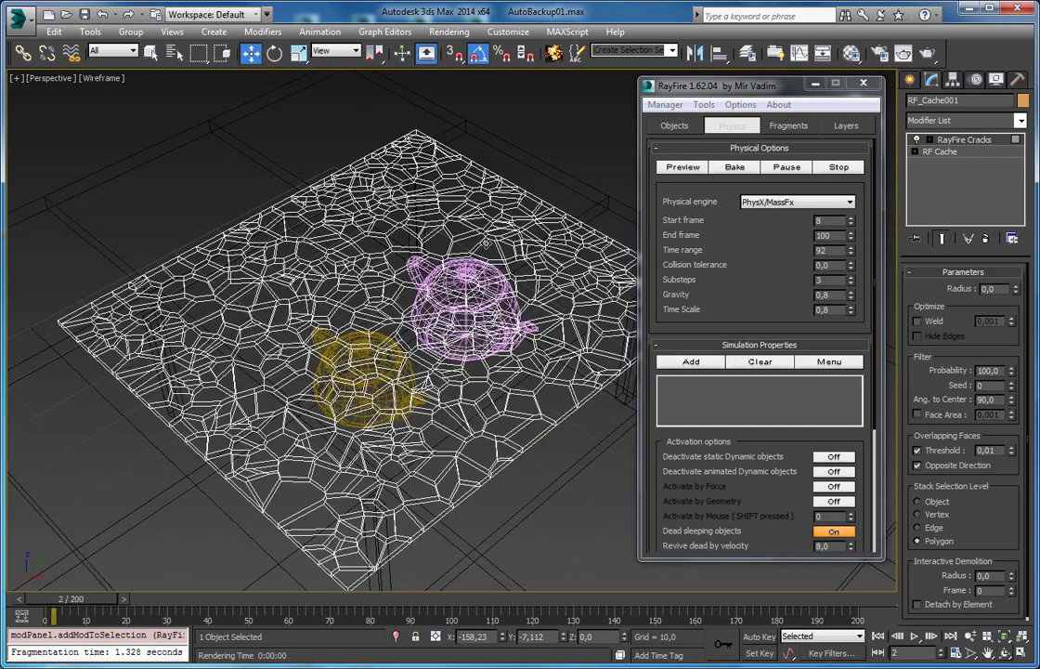
left_click(918, 335)
key("F3")
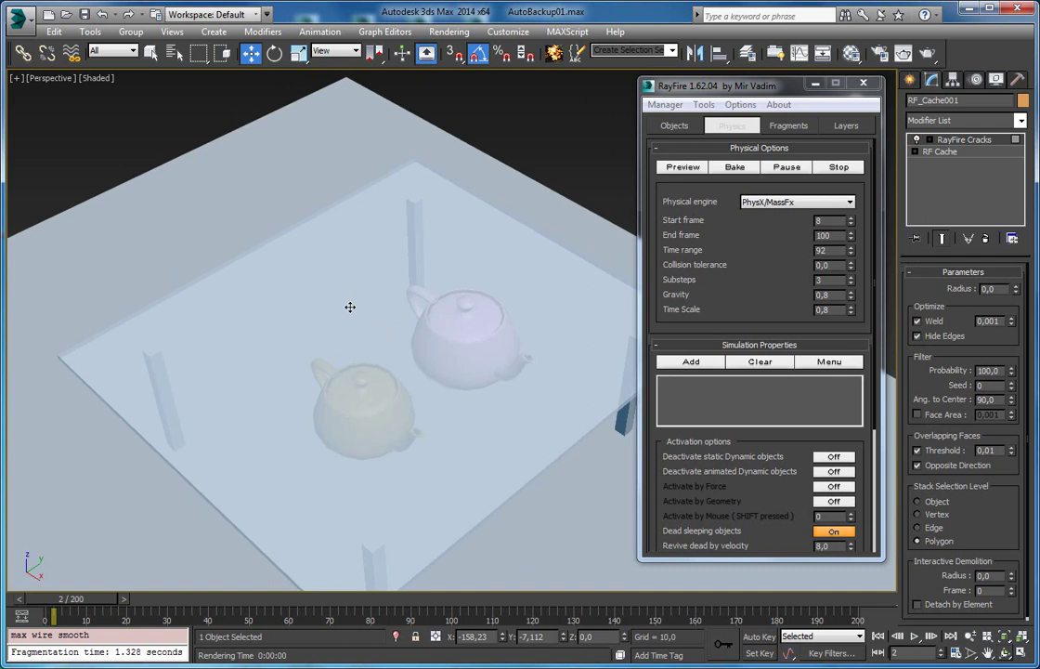
middle_click_drag(390, 314, 392, 268, "alt")
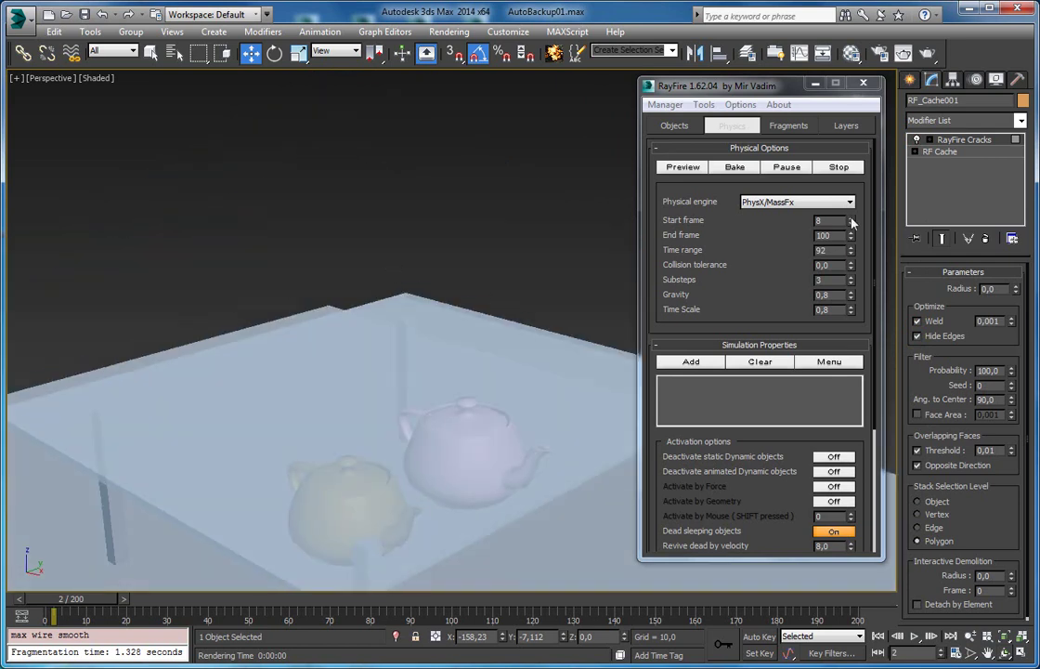
Turn off the RayFire Cracks modifier and insert an Edit Poly modifier above RF Cache at polygon level
left_click(916, 139)
left_click(940, 151)
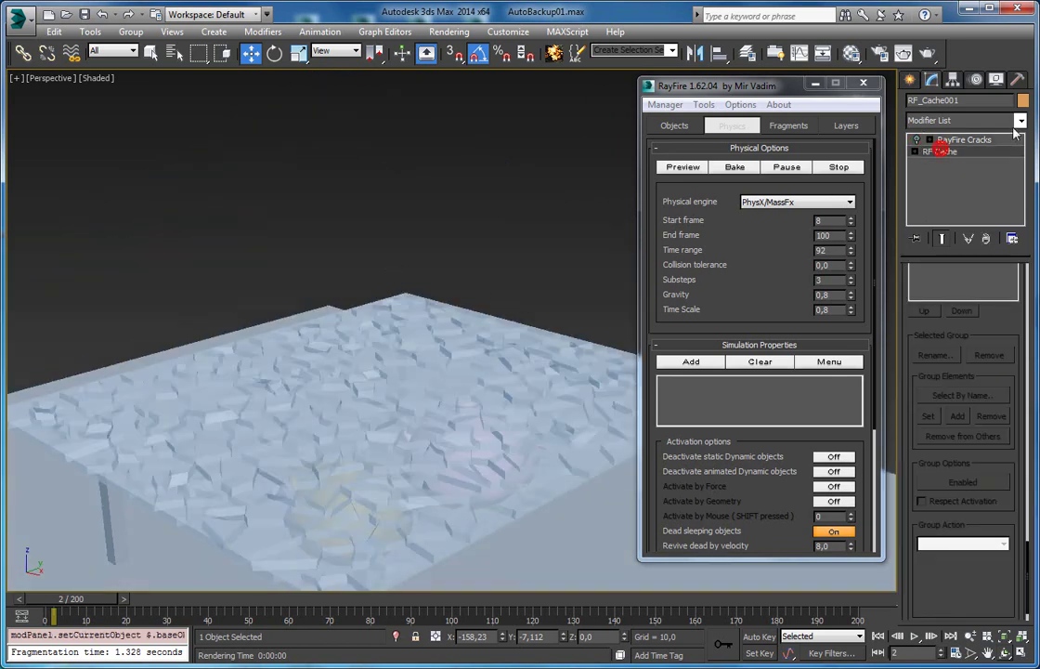
left_click(1019, 120)
left_click_drag(1020, 163, 1018, 355)
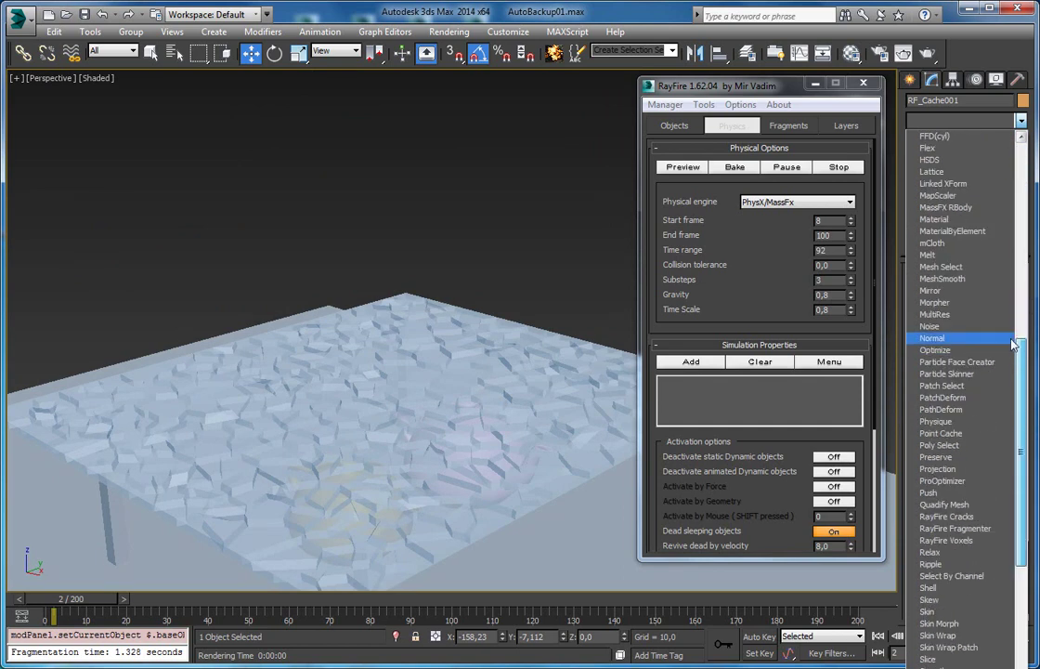
scroll(957, 278, "up", 3)
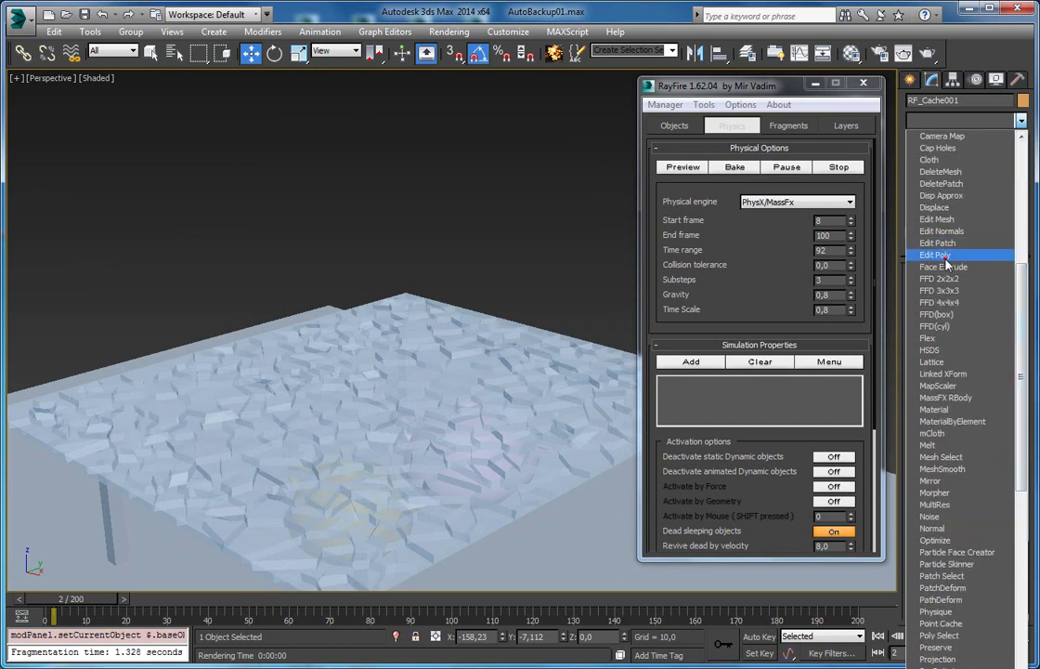
left_click(926, 262)
left_click(979, 387)
Examine the selected internal polygons between the glass fragments up close near the tabletop's edge
middle_click_drag(443, 292, 325, 355, "alt")
middle_click_drag(325, 355, 394, 323)
scroll(371, 312, "up", 4)
middle_click_drag(259, 303, 388, 347)
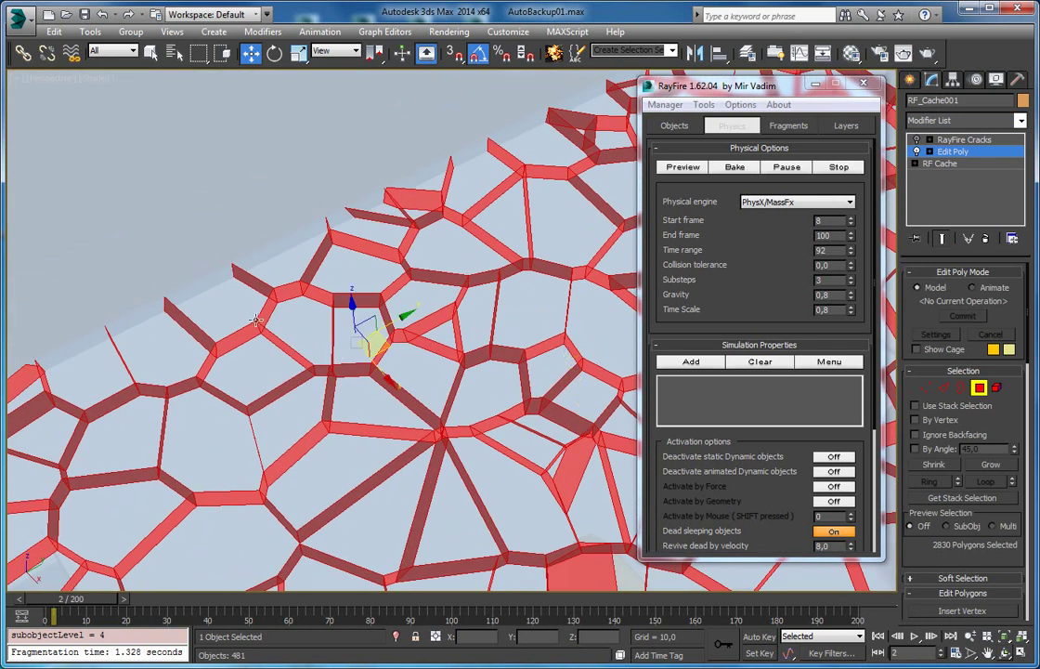
middle_click_drag(281, 313, 418, 336)
scroll(472, 398, "up", 4)
middle_click_drag(297, 366, 453, 352)
scroll(272, 348, "down", 2)
middle_click_drag(256, 341, 499, 250)
scroll(530, 292, "up", 2)
middle_click_drag(451, 341, 368, 438)
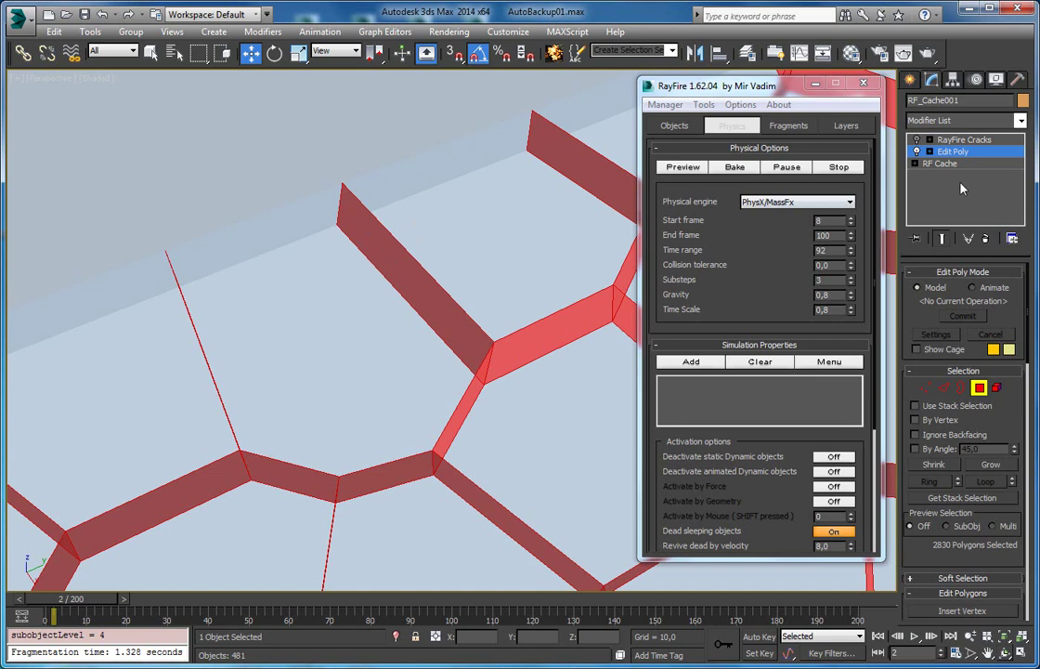
Delete the Edit Poly modifier and turn the RayFire Cracks modifier back on
left_click(985, 239)
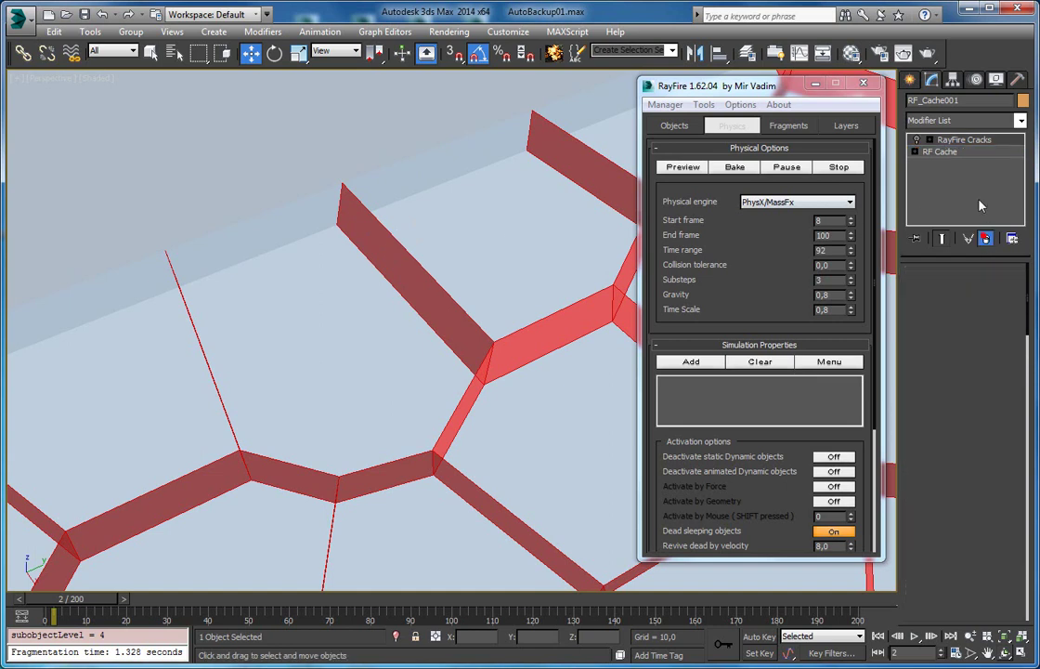
scroll(376, 307, "down", 6)
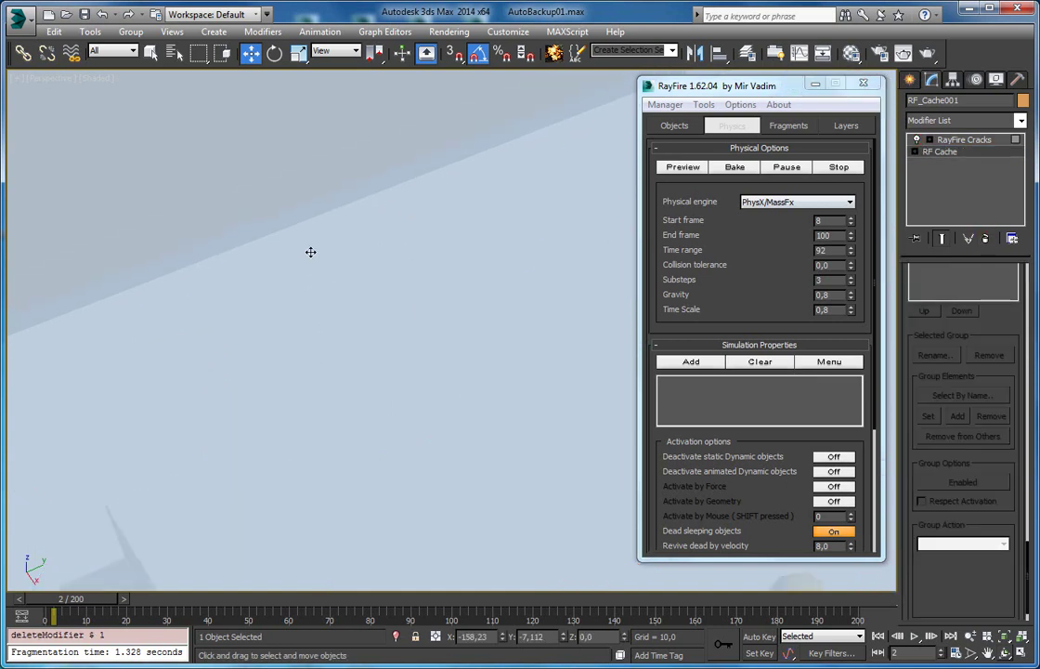
mouse_move(331, 357)
middle_mouse_down()
mouse_move(368, 378)
mouse_move(432, 302)
middle_mouse_up()
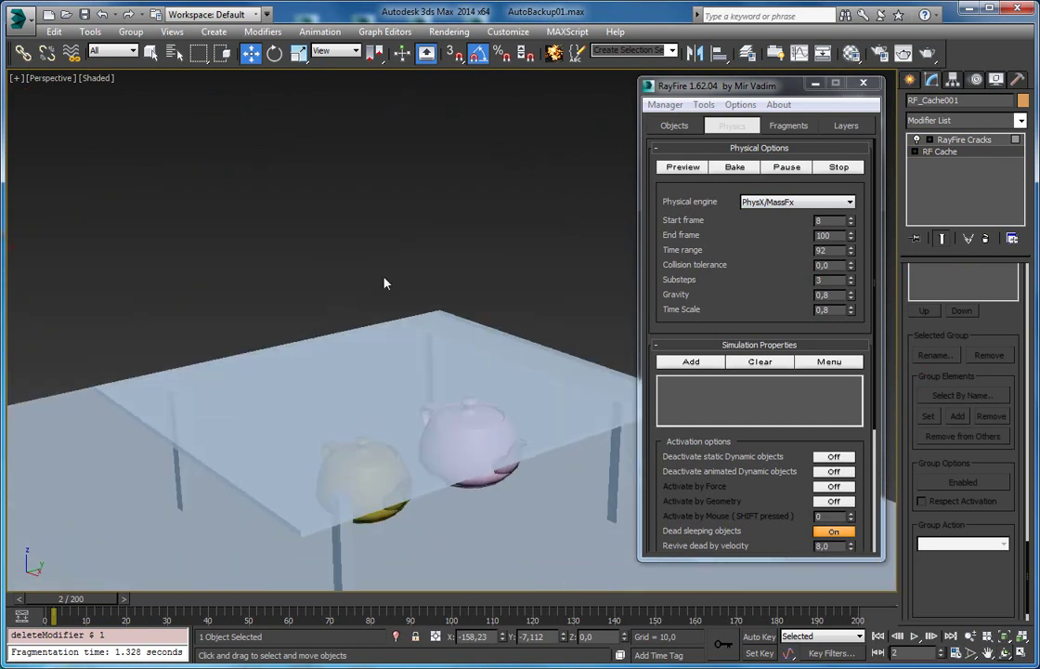
Collapse the RayFire physics settings and check the tabletop's cracks in wireframe display at frame 10
key("F3")
mouse_move(367, 386)
middle_mouse_down()
mouse_move(376, 330)
mouse_move(409, 344)
mouse_move(316, 313)
middle_mouse_up()
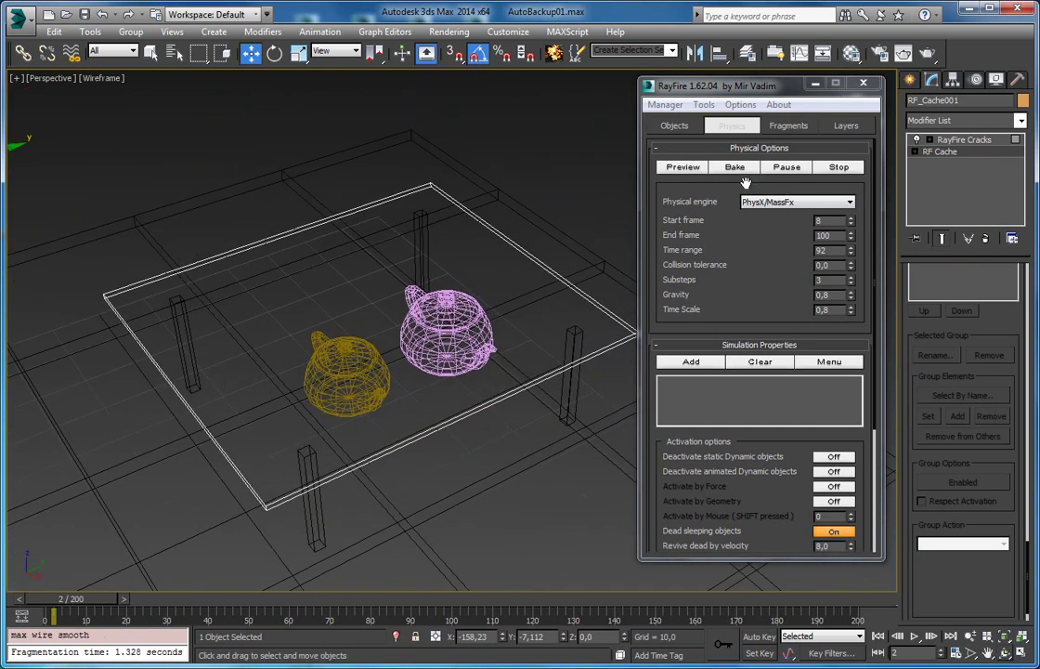
left_click(737, 128)
left_click_drag(99, 594, 130, 609)
key("w")
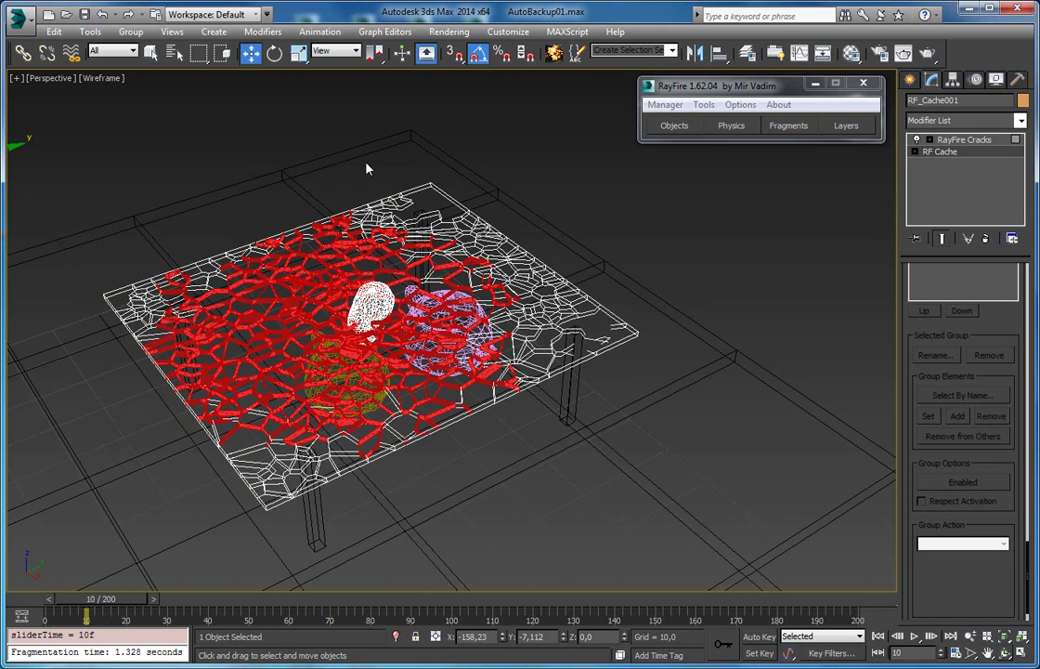
Deselect the cache and examine the cracks around the rock up close in shaded display with edged faces
left_click(346, 133)
scroll(379, 264, "up", 3)
key("F3")
middle_click_drag(370, 331, 376, 297)
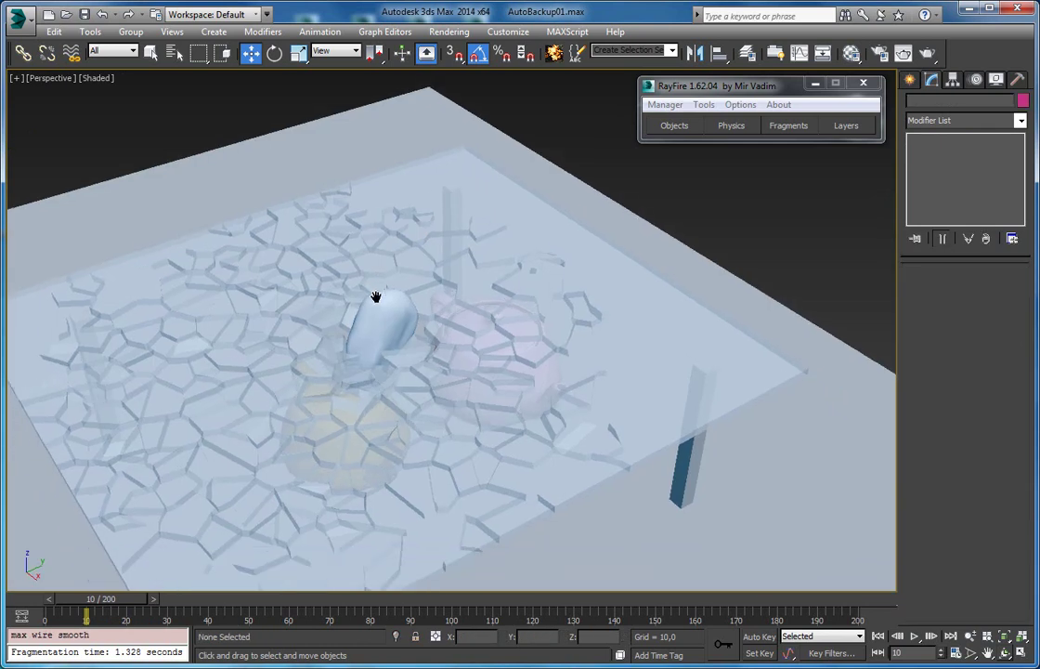
scroll(381, 344, "up", 4)
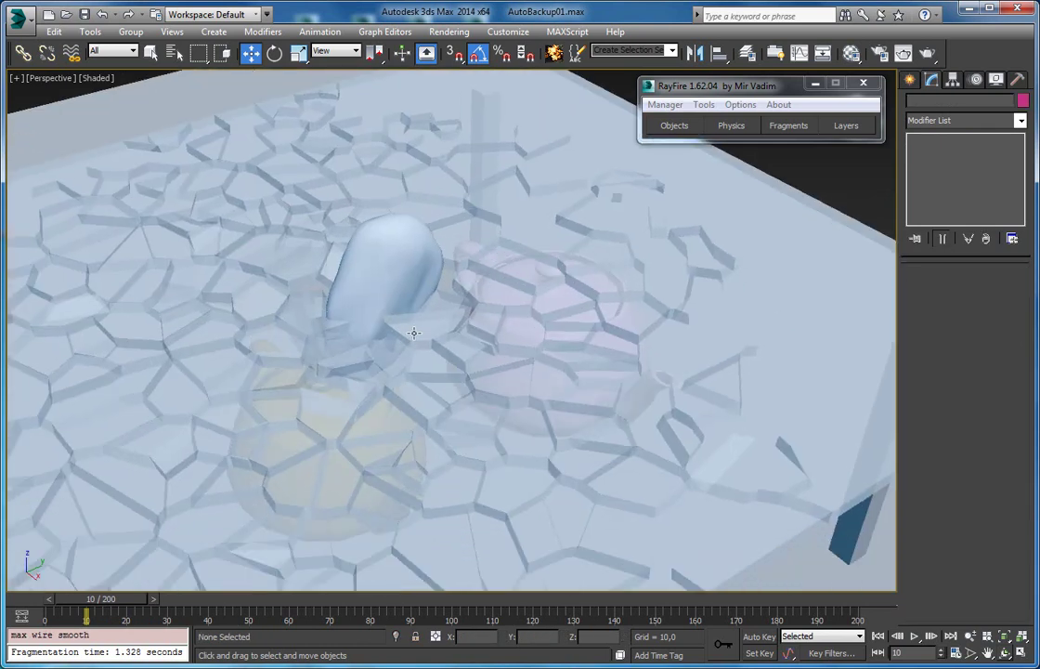
scroll(436, 357, "up", 5)
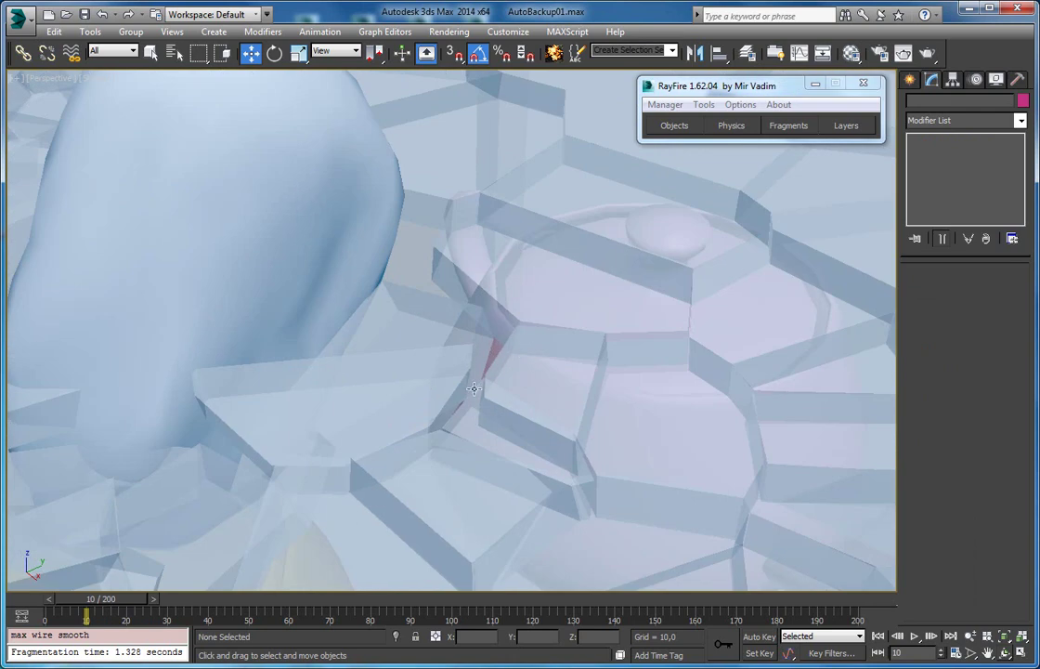
key("F4")
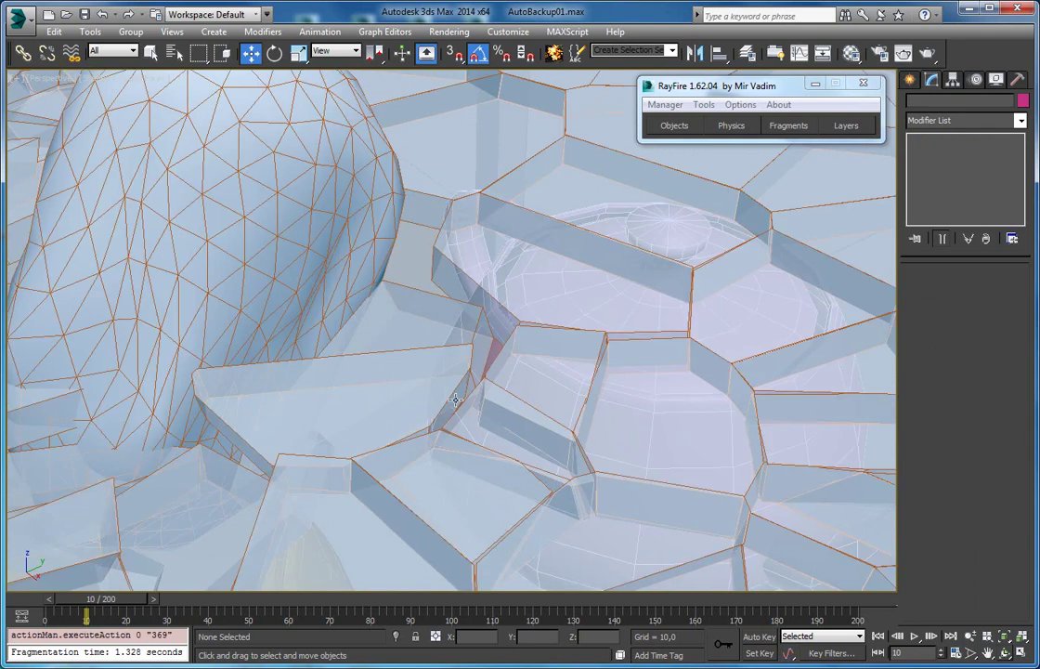
Compare the glass tabletop at frame 8 with its fragments at frame 19, inspecting the broken area up close
scroll(371, 289, "down", 10)
left_click_drag(144, 605, 120, 614)
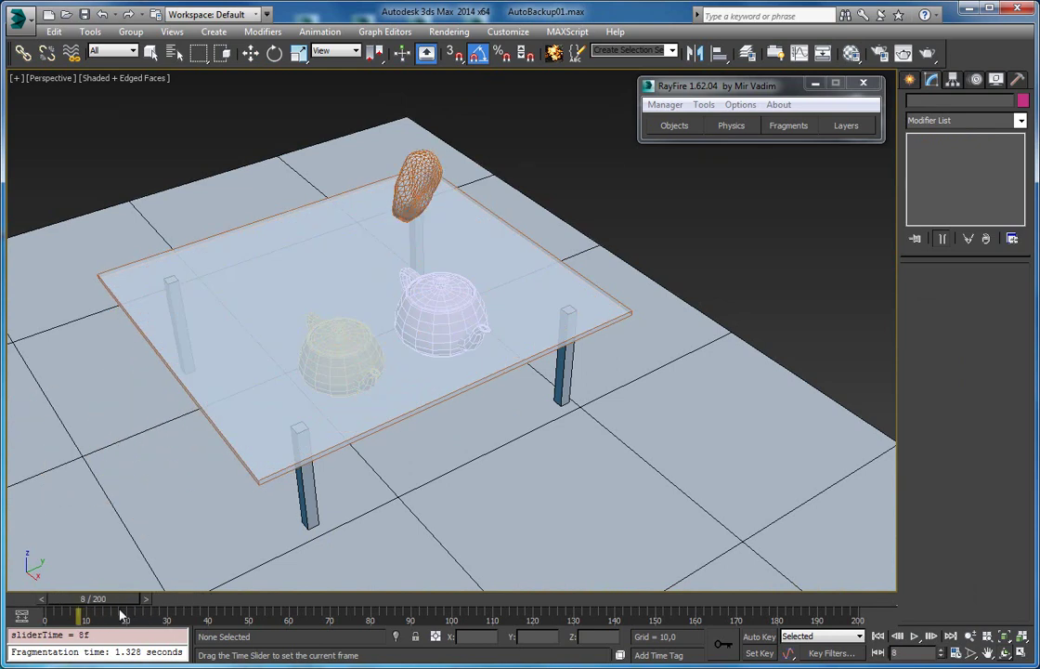
key("w")
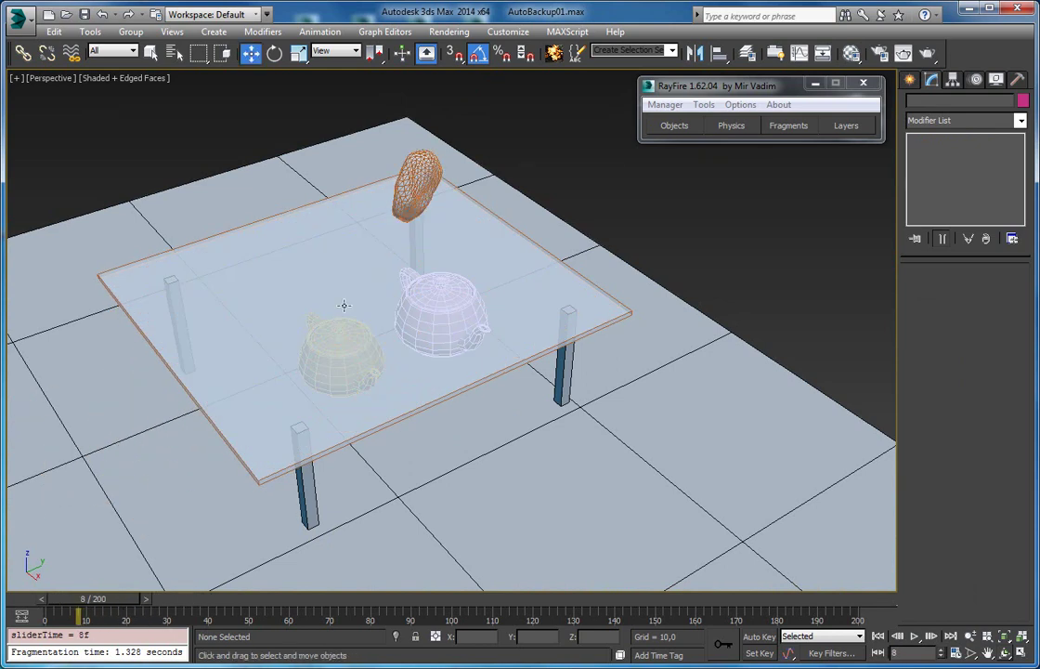
middle_click_drag(372, 318, 405, 322)
left_click_drag(105, 604, 152, 604)
scroll(323, 344, "up", 5)
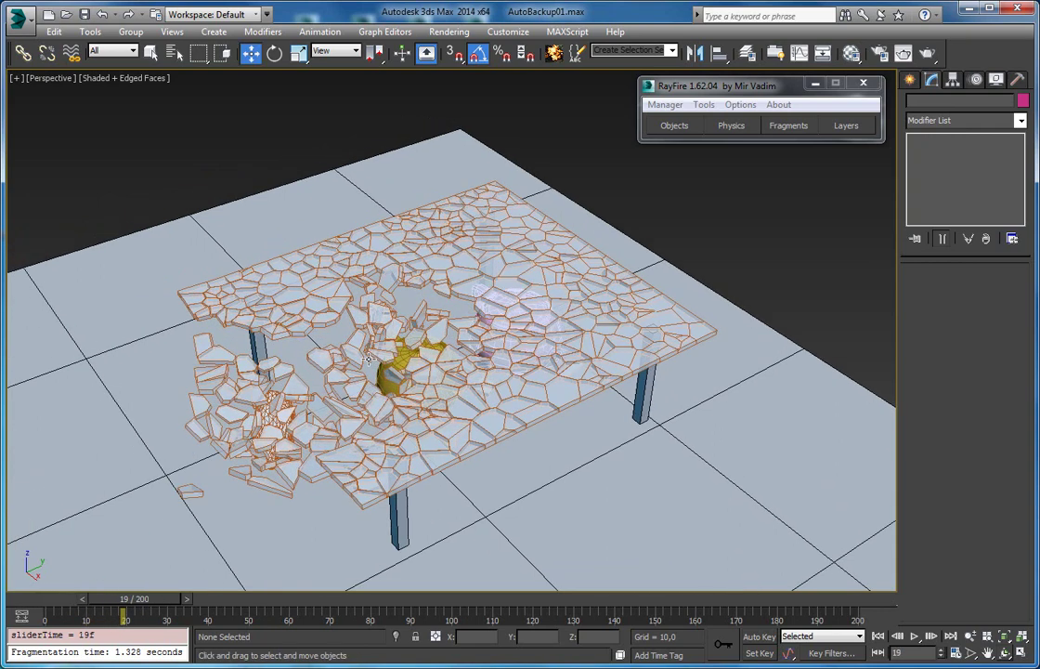
middle_click_drag(274, 321, 319, 339)
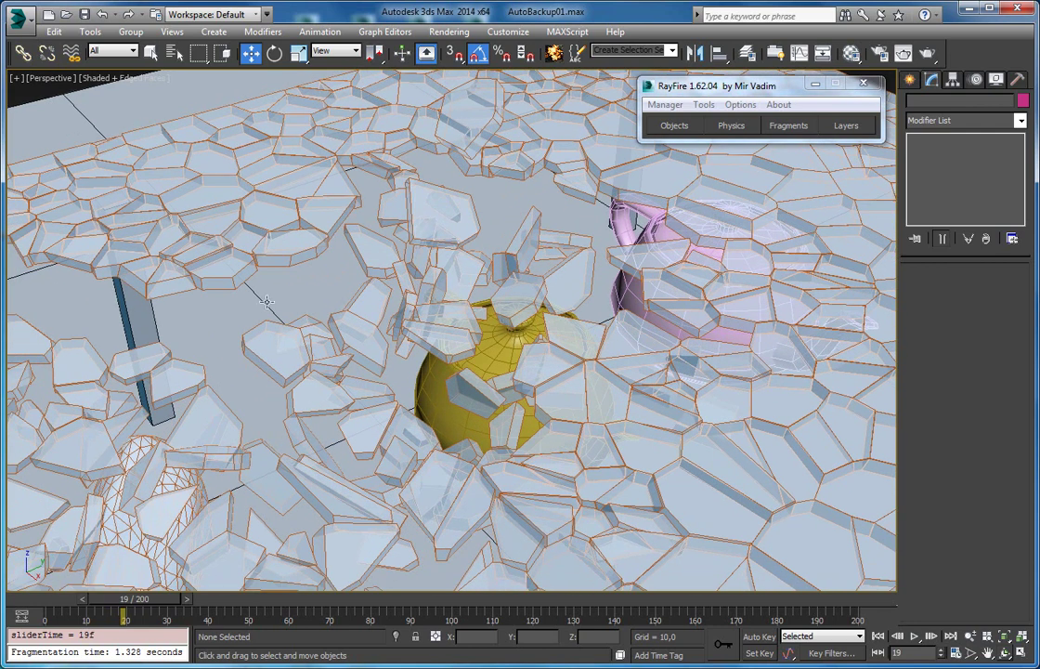
scroll(266, 302, "down", 8)
scroll(369, 290, "up", 3)
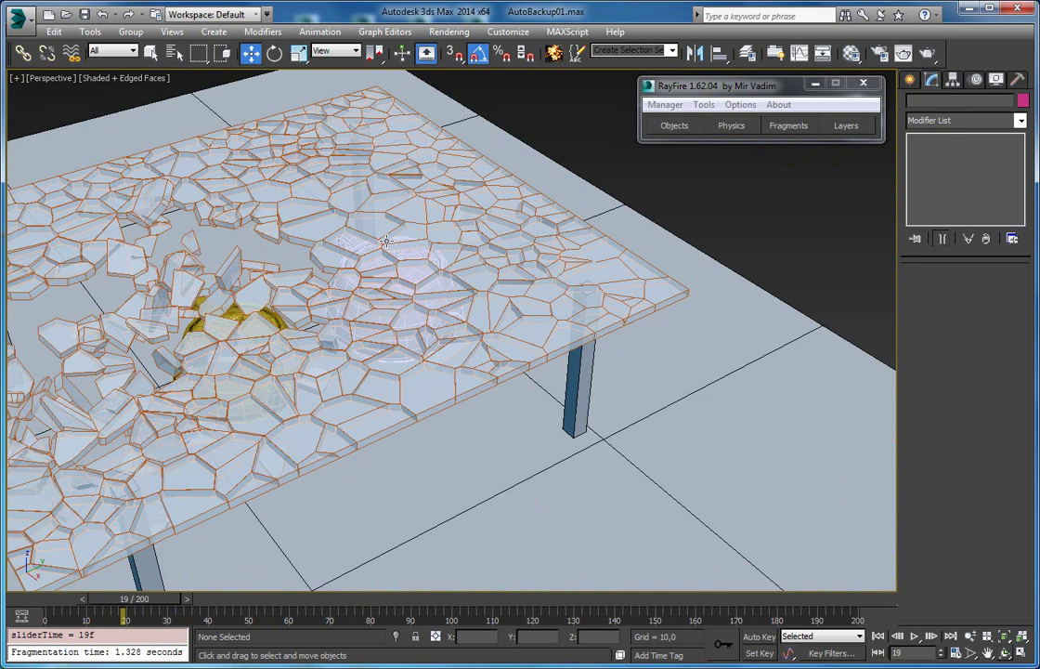
Render the perspective view at frame 8 to check the glass before impact, and close the render window
left_click_drag(166, 604, 113, 617)
middle_click_drag(244, 417, 398, 432)
scroll(399, 432, "down", 3)
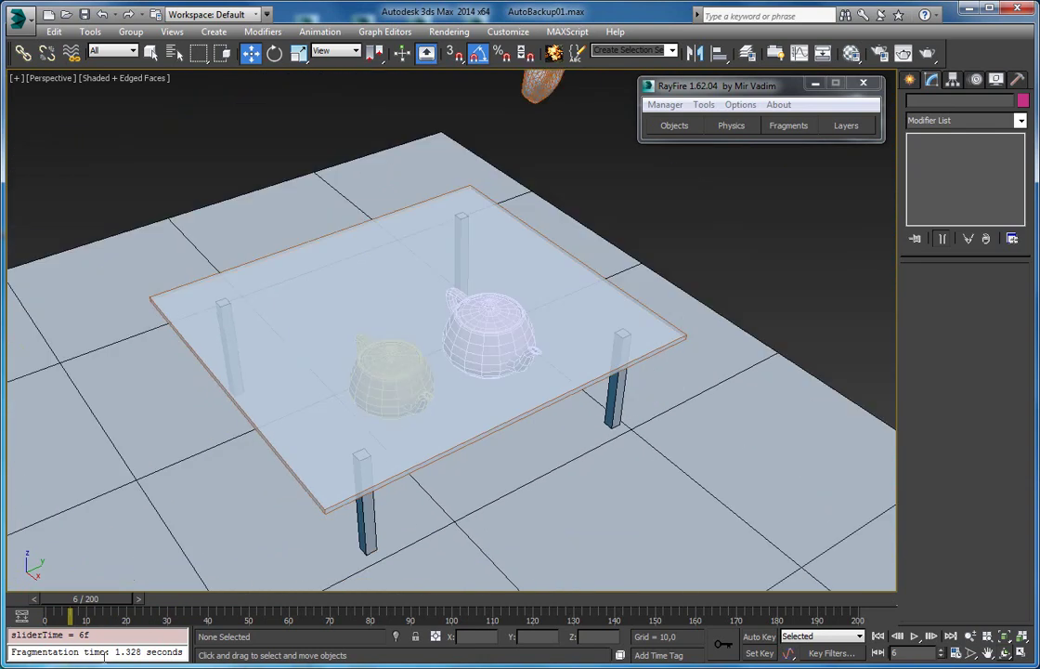
mouse_move(98, 602)
left_mouse_down()
mouse_move(125, 608)
mouse_move(113, 610)
left_mouse_up()
left_click(927, 53)
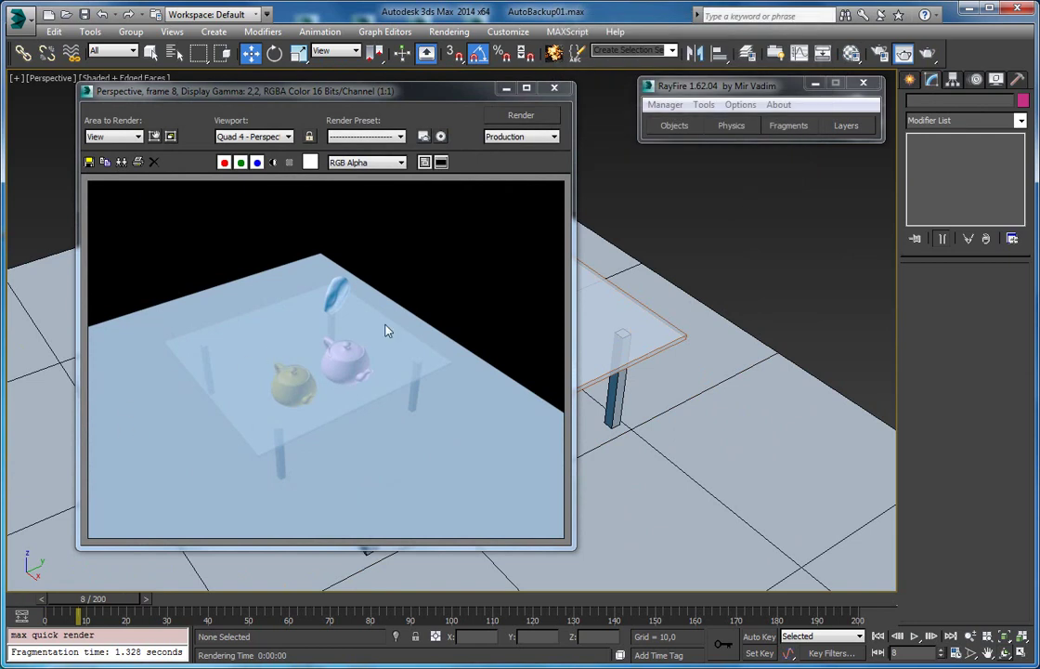
left_click(554, 87)
Render the shattered glass at frame 20 from the current angle and from a steeper one, and close the render window
left_click_drag(116, 606, 161, 609)
key("w")
scroll(455, 264, "up", 5)
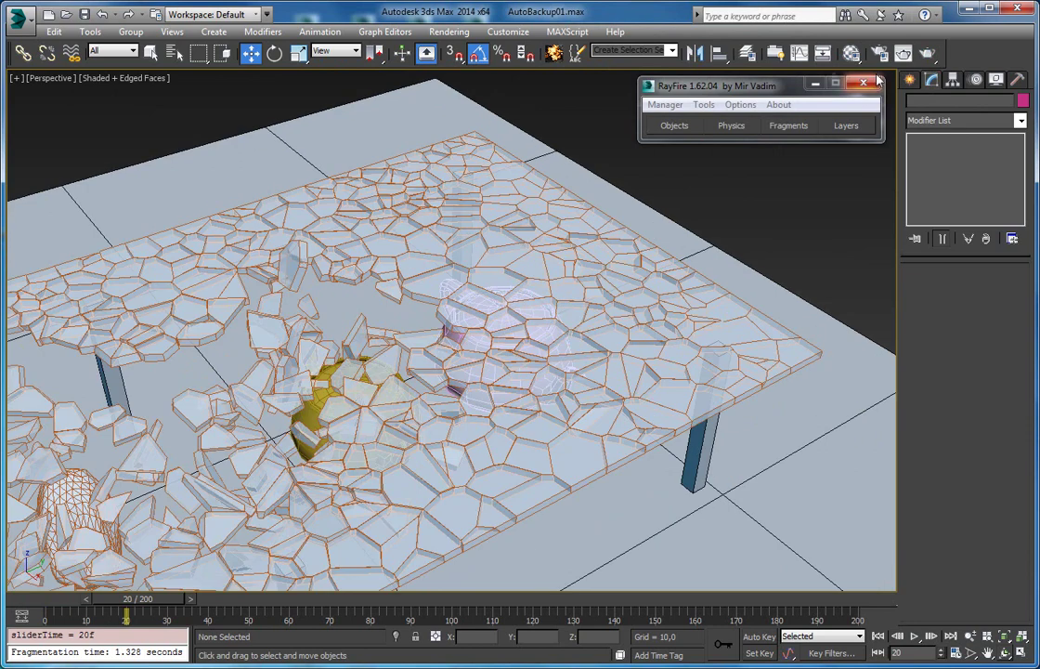
left_click(927, 53)
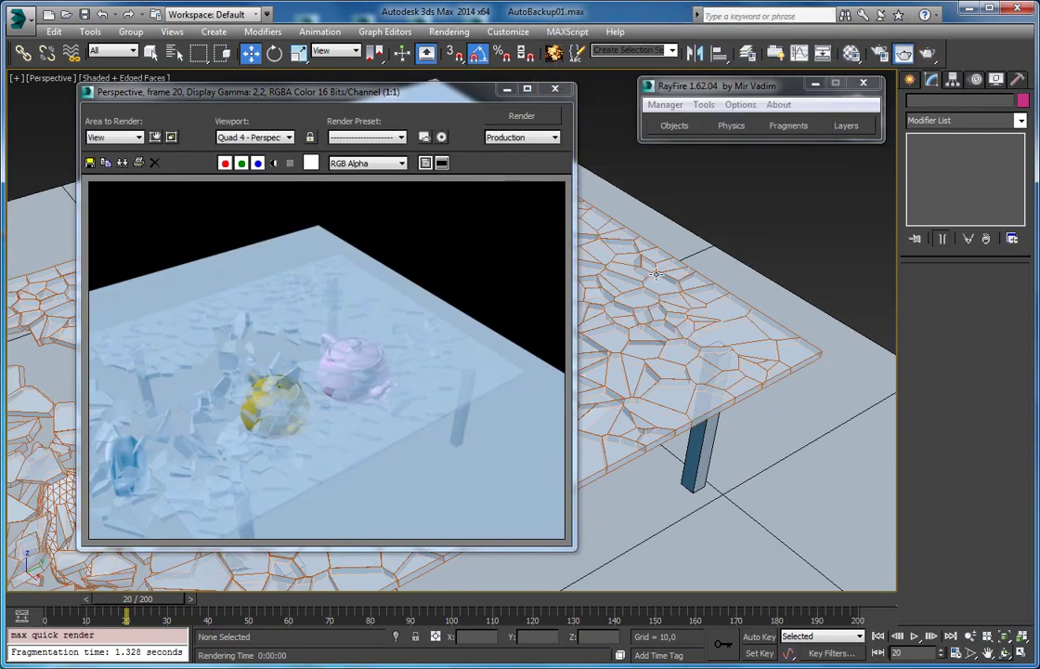
middle_click_drag(668, 304, 697, 323)
left_click(926, 56)
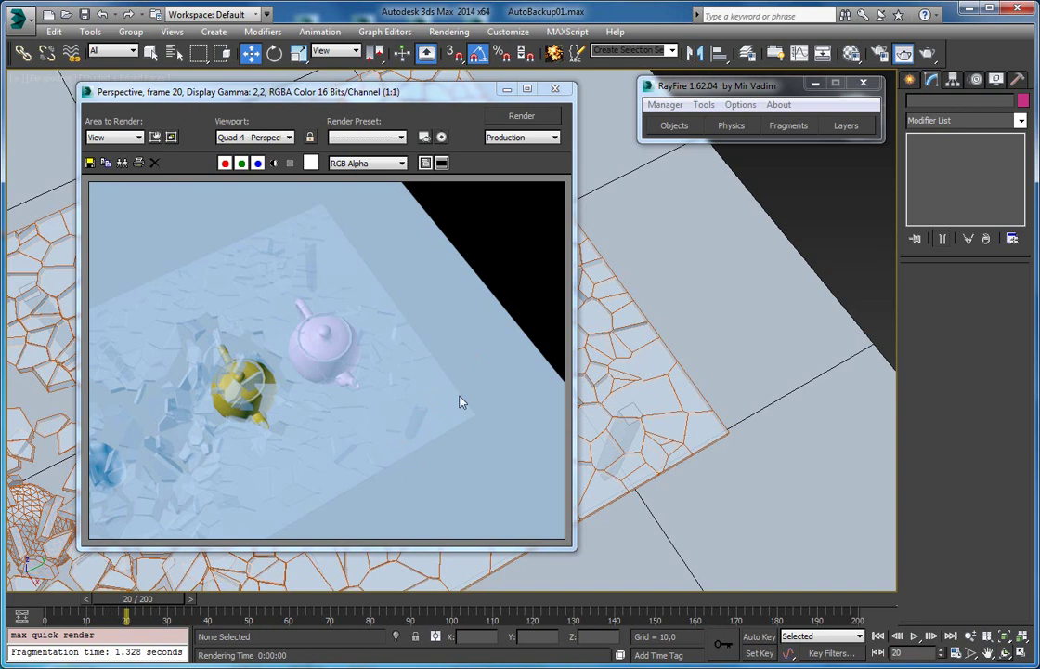
left_click(554, 89)
Return the animation to frame 0 and select RF_Cache001 through its cached tabletop
mouse_move(175, 599)
left_mouse_down()
mouse_move(109, 601)
mouse_move(156, 602)
mouse_move(109, 610)
mouse_move(158, 611)
left_mouse_up()
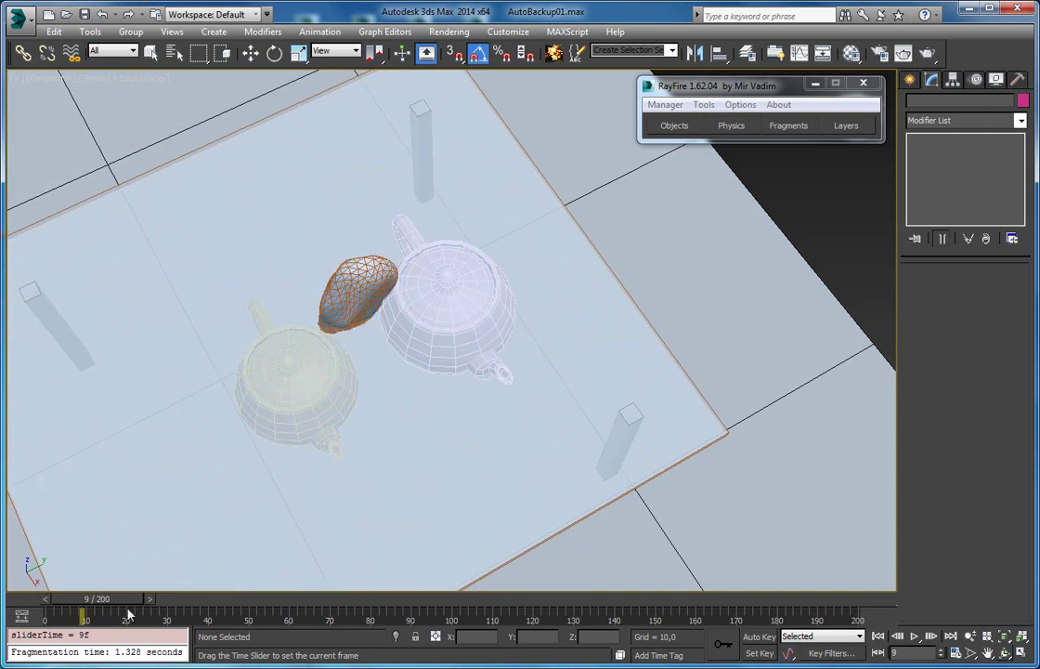
left_click_drag(72, 610, 53, 610)
middle_click_drag(364, 413, 325, 362, "alt")
left_click_drag(91, 605, 45, 612)
left_click(250, 53)
left_click(435, 289)
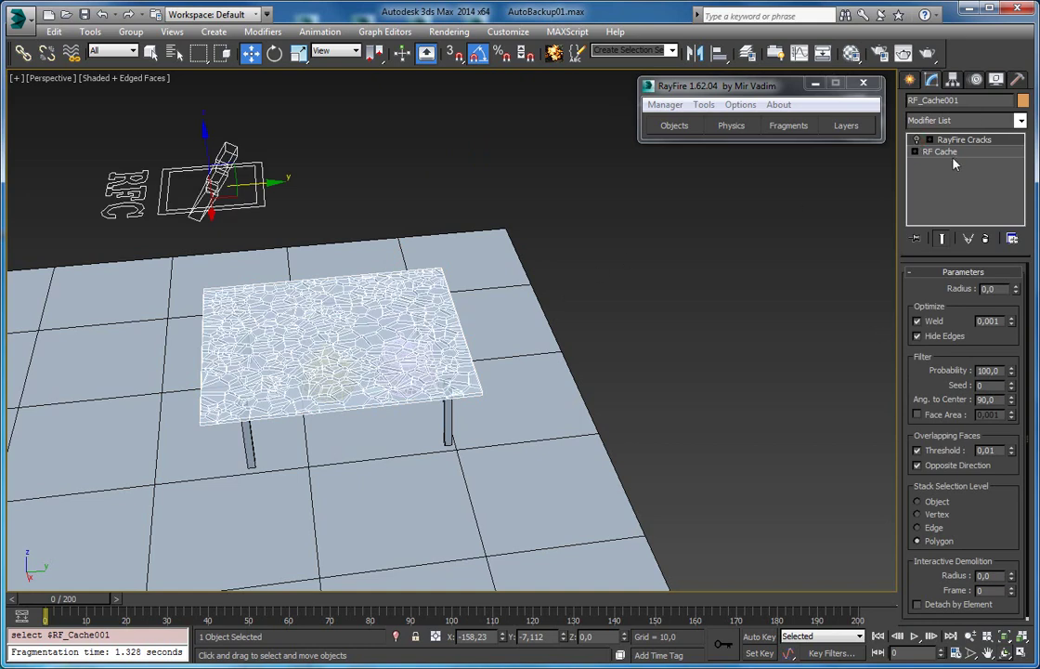
At the RF Cache Elements level, select the fragments along one side of the tabletop and put them in a new group with the default name
left_click(915, 151)
scroll(990, 318, "up", 3)
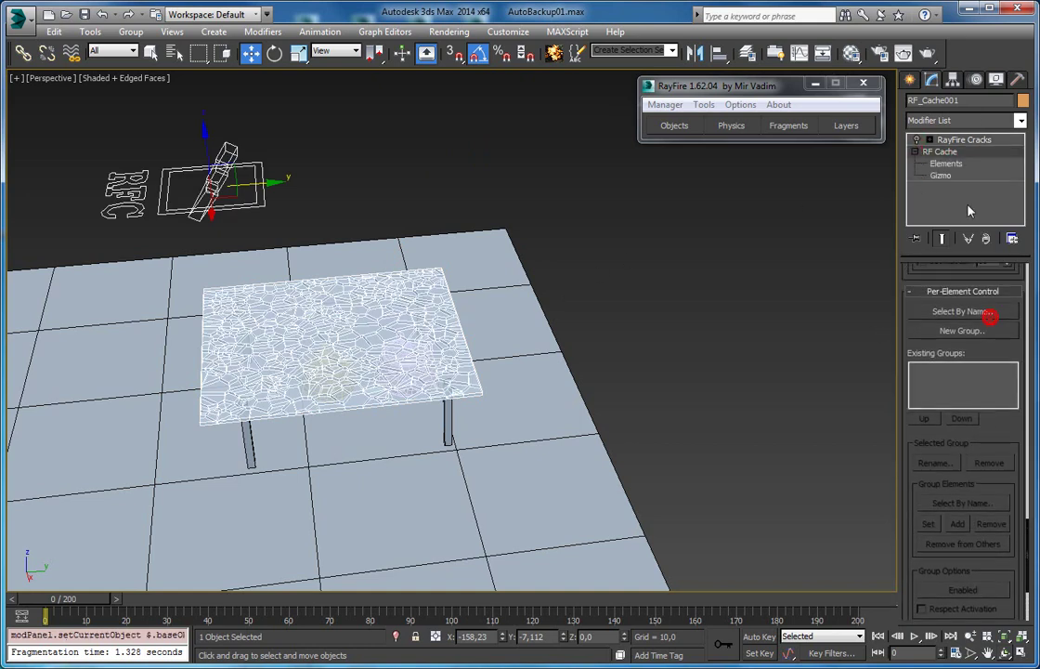
left_click(957, 164)
middle_click_drag(465, 240, 447, 277, "alt")
left_click_drag(397, 246, 503, 497)
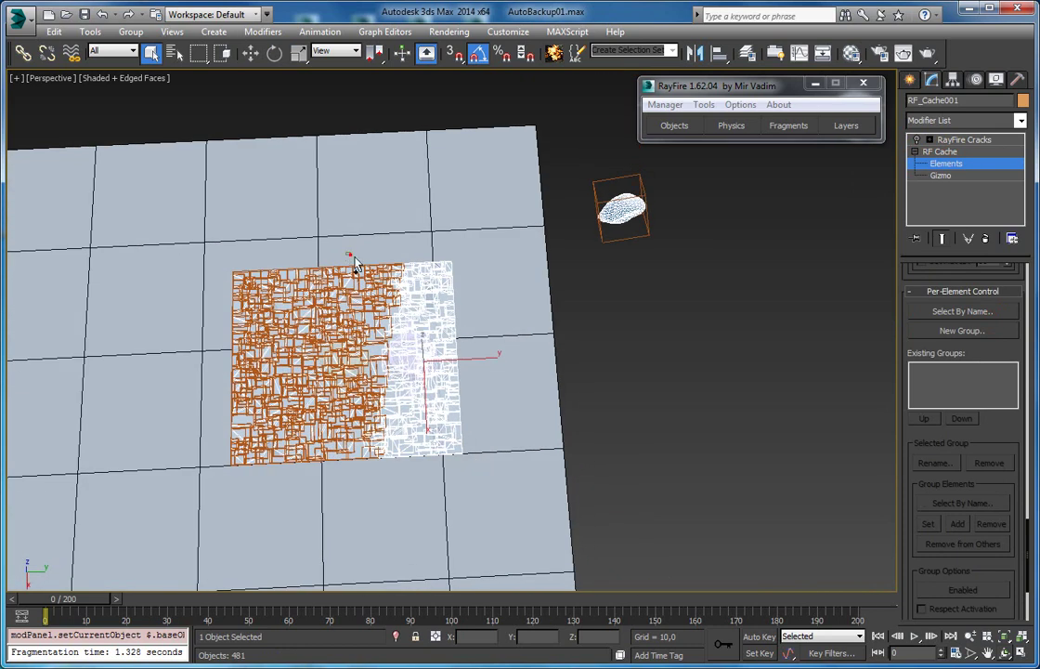
left_click_drag(349, 256, 416, 298, "ctrl")
left_click_drag(359, 347, 398, 382, "alt")
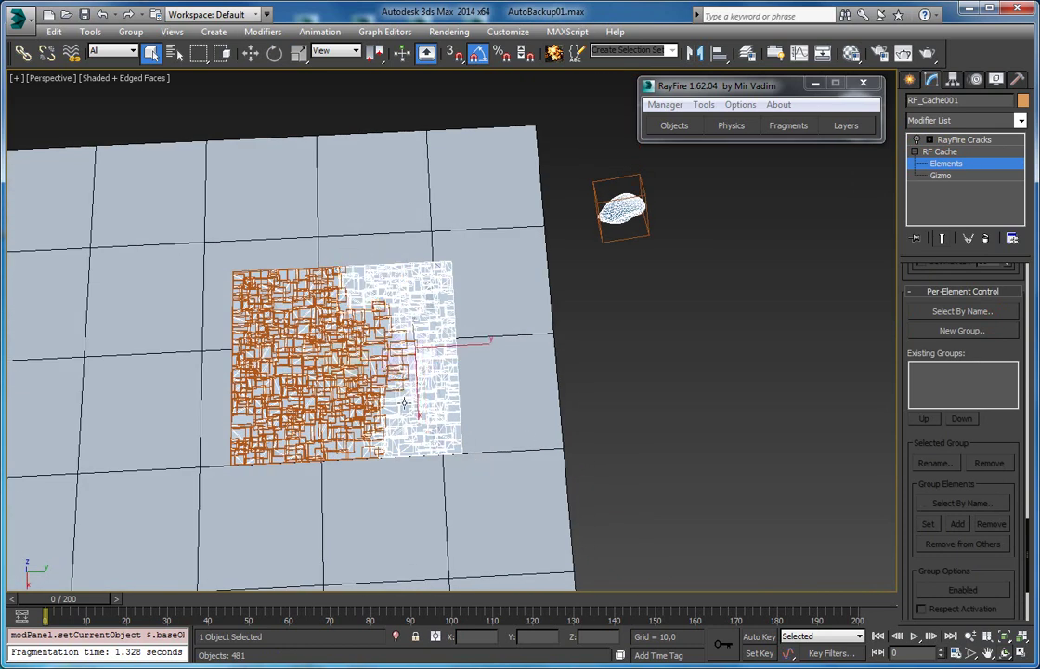
left_click(947, 330)
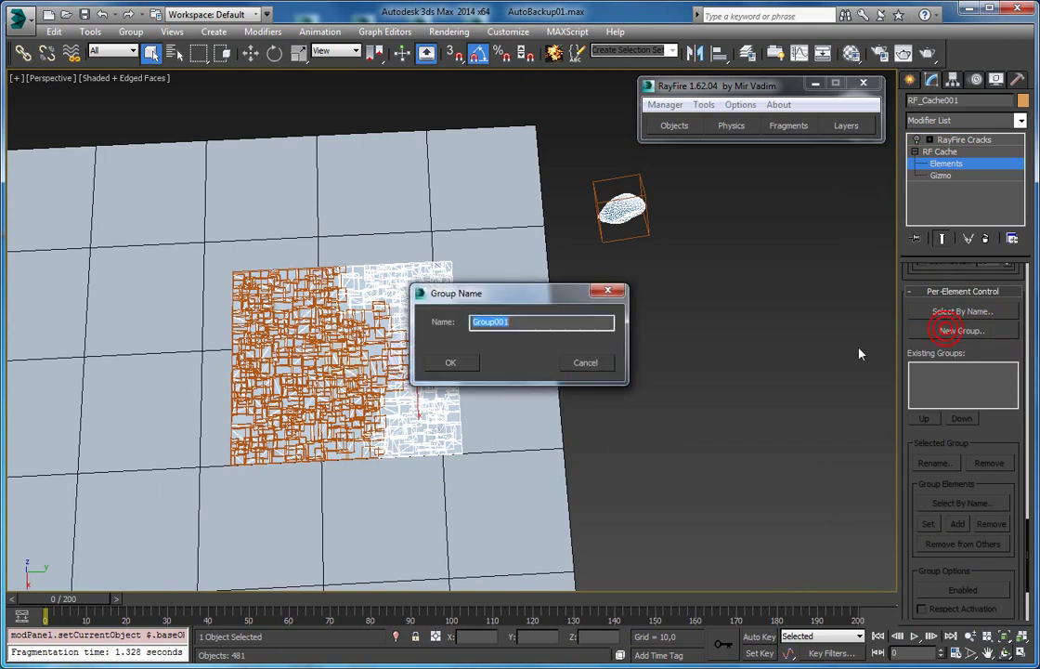
left_click(450, 363)
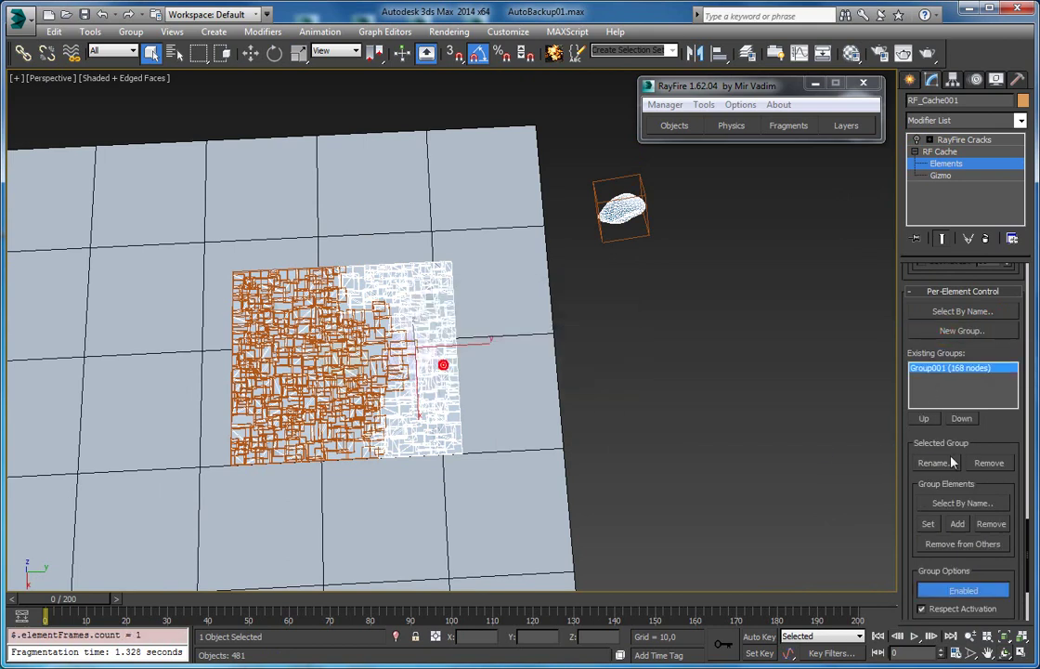
Review the available group actions and keep Hold In for the new fragment group
scroll(984, 431, "down", 3)
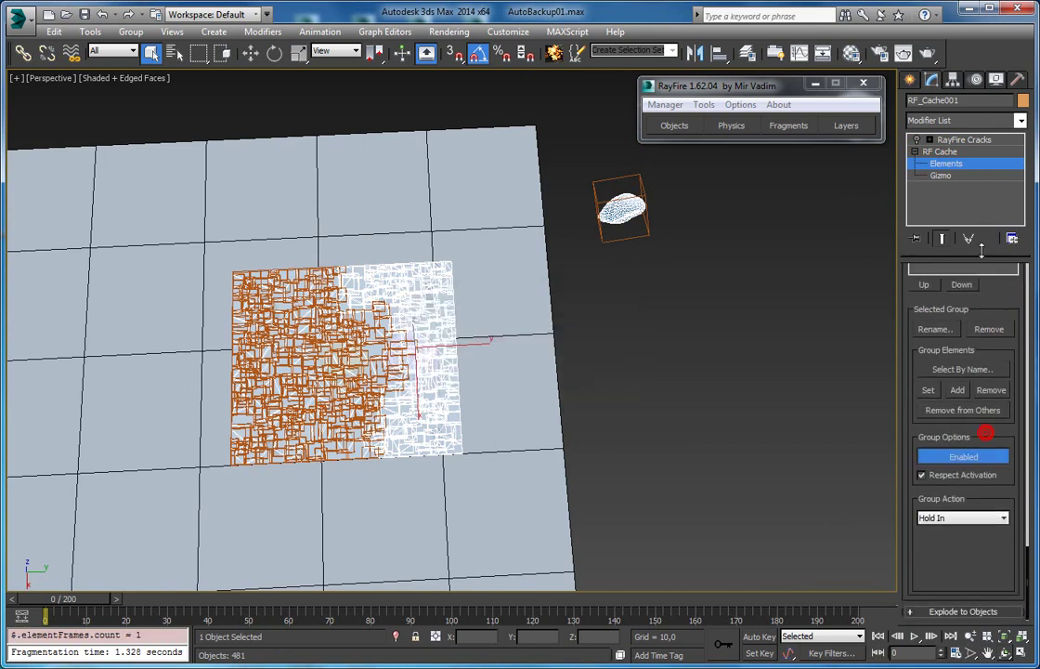
left_click(949, 520)
left_click(949, 520)
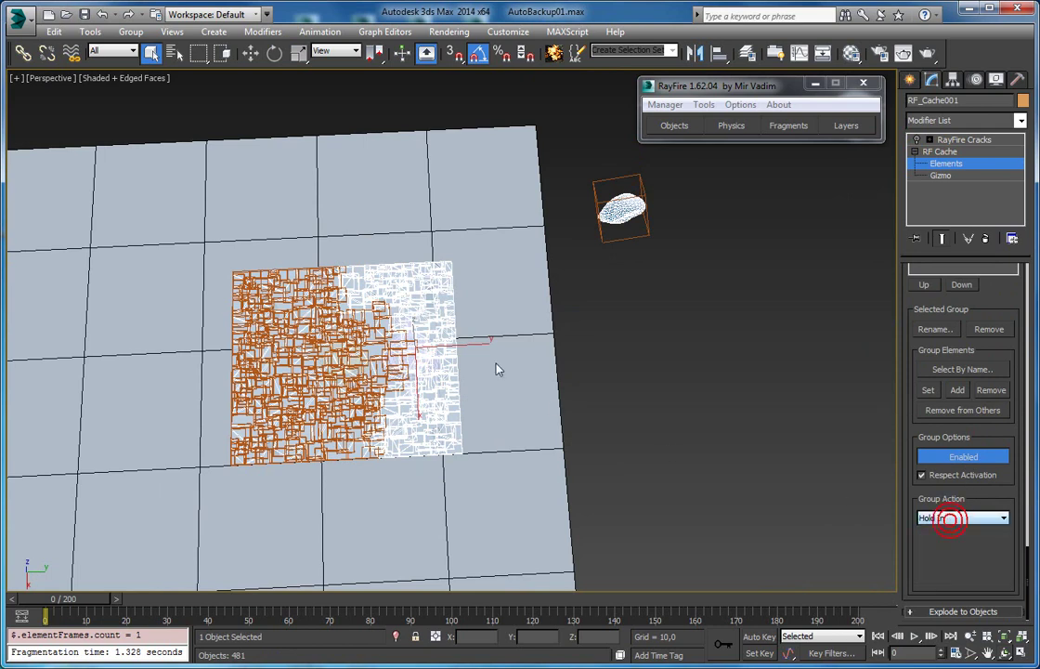
At frame 8, select the fragments along the tabletop's far edge and add them to the existing group
middle_click_drag(284, 402, 280, 388)
mouse_move(93, 597)
left_mouse_down()
mouse_move(150, 601)
mouse_move(93, 599)
left_mouse_up()
scroll(298, 347, "up", 5)
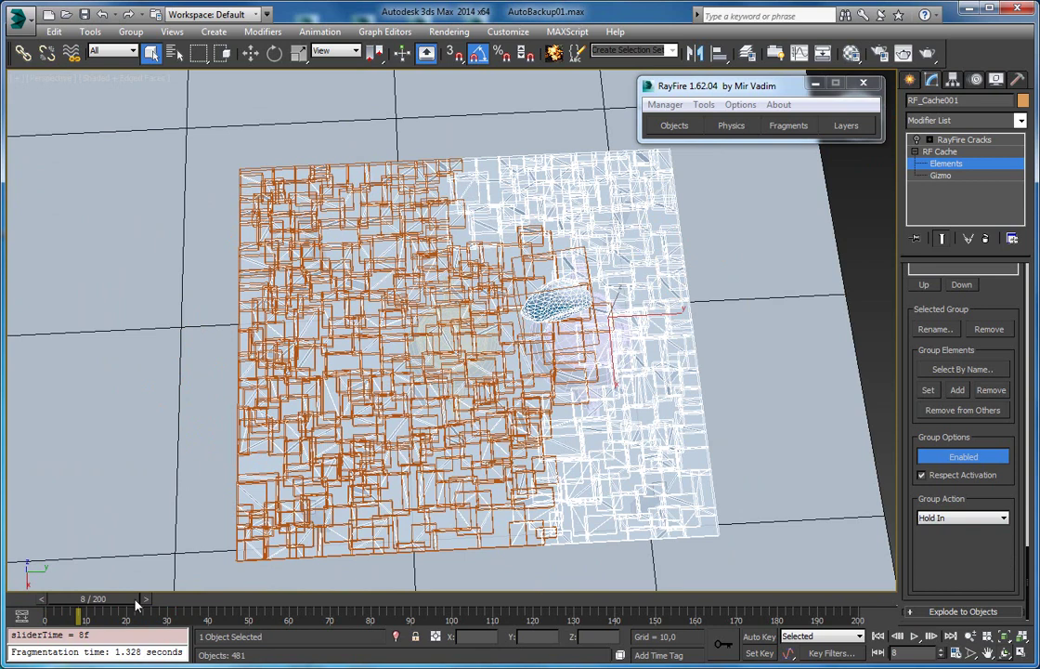
left_click_drag(192, 120, 478, 208)
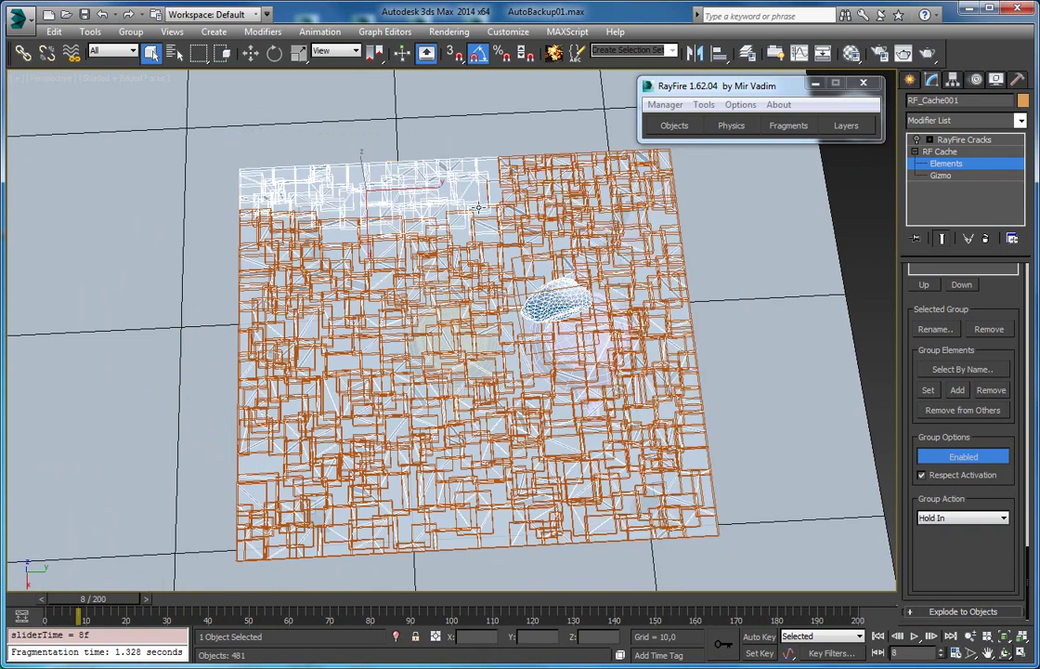
left_click(956, 390)
scroll(949, 330, "up", 2)
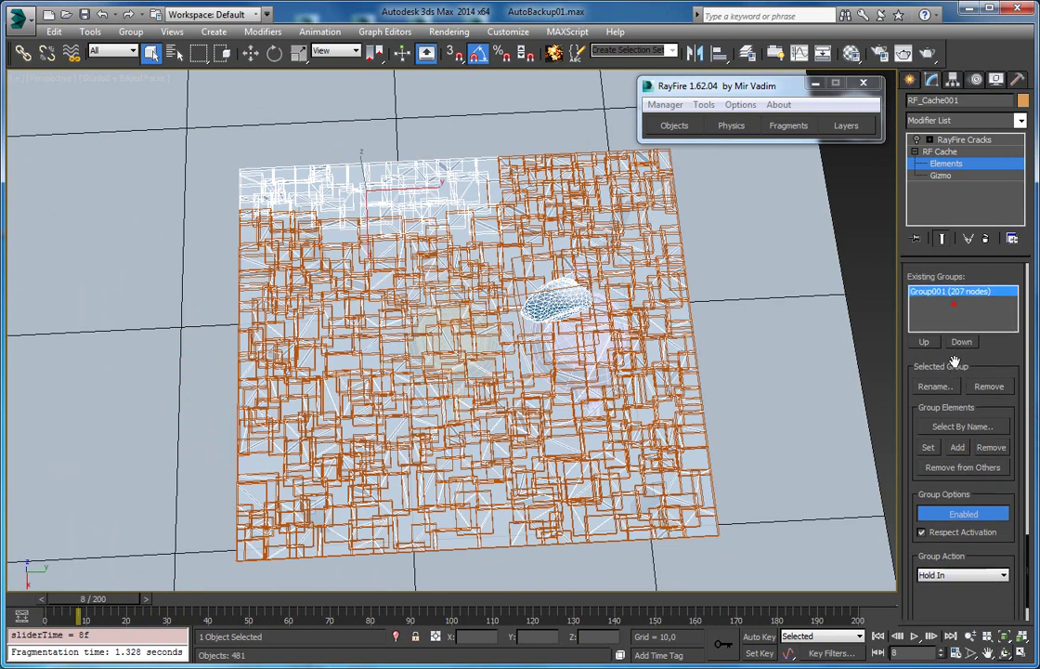
Leave the Elements level, turn RayFire Cracks back on, and inspect the held fragments at frame 28
left_click_drag(117, 598, 86, 609)
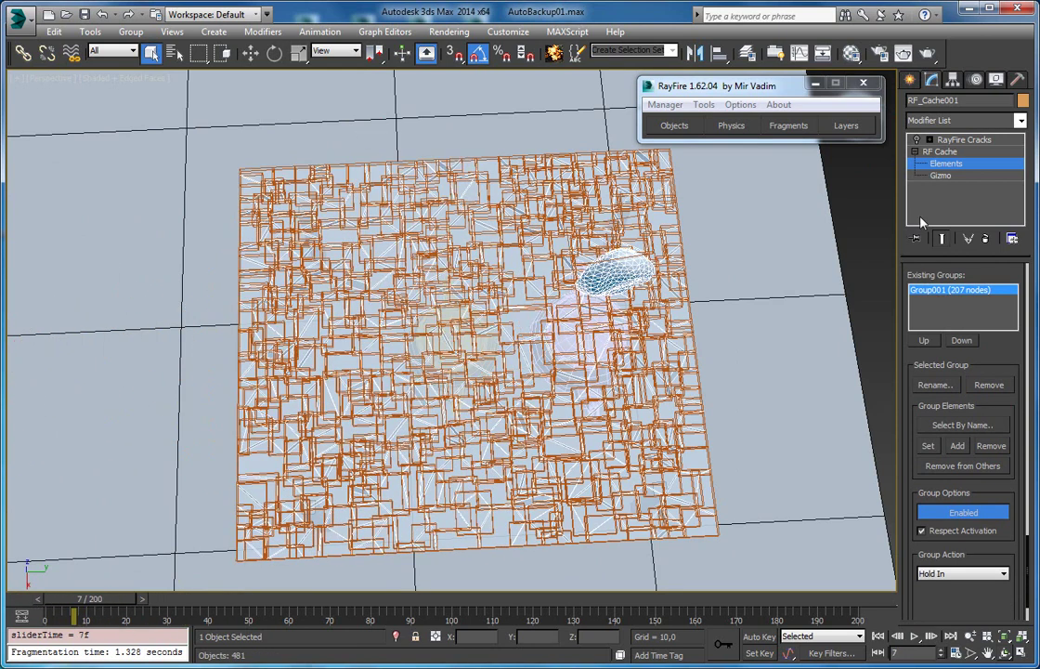
left_click(923, 140)
left_click(916, 140)
left_click_drag(73, 606, 160, 608)
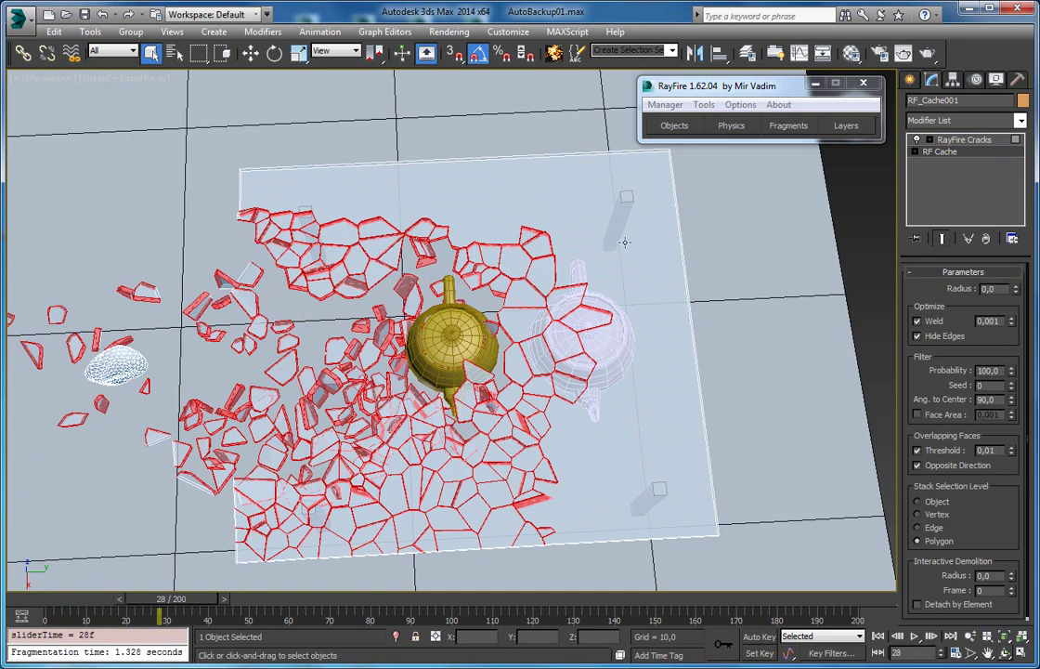
middle_click_drag(613, 421, 566, 373, "alt")
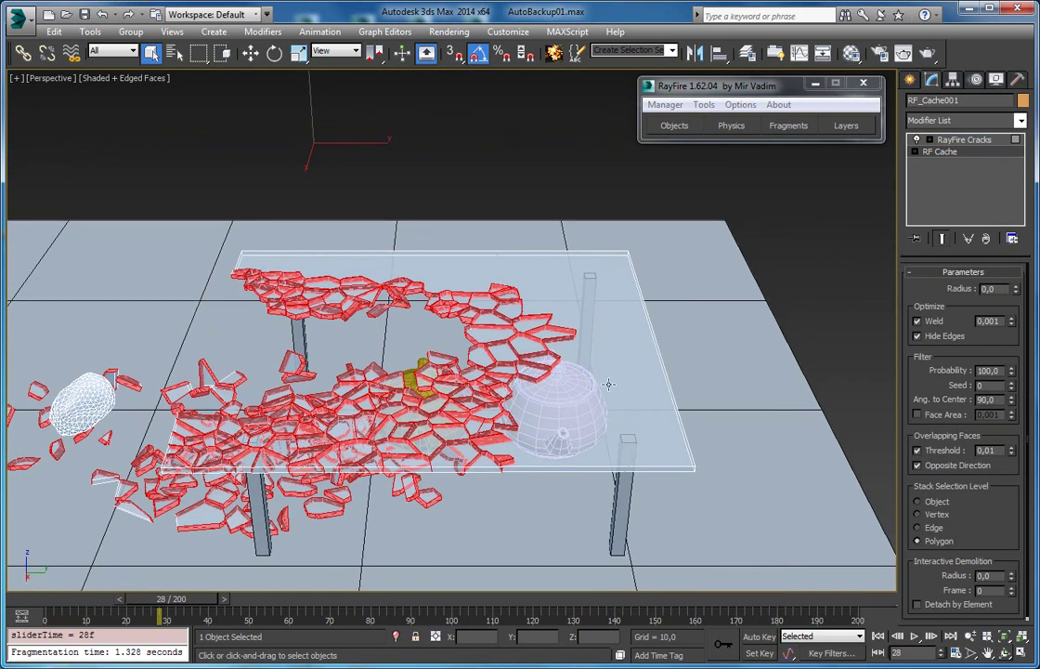
middle_click_drag(600, 412, 608, 447, "alt")
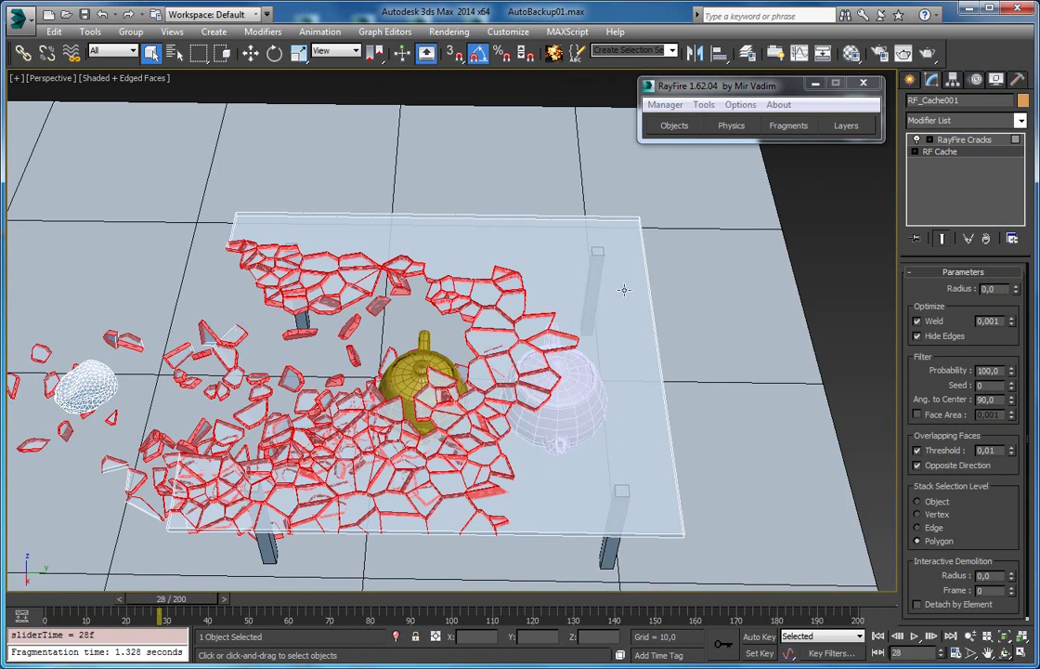
At the RF Cache Elements level with RayFire Cracks off, select the fragments along the tabletop's near edge and add them to the group
left_click(928, 140)
left_click(916, 165)
left_click(958, 177)
middle_click_drag(390, 446, 389, 403)
left_click_drag(578, 529, 158, 463)
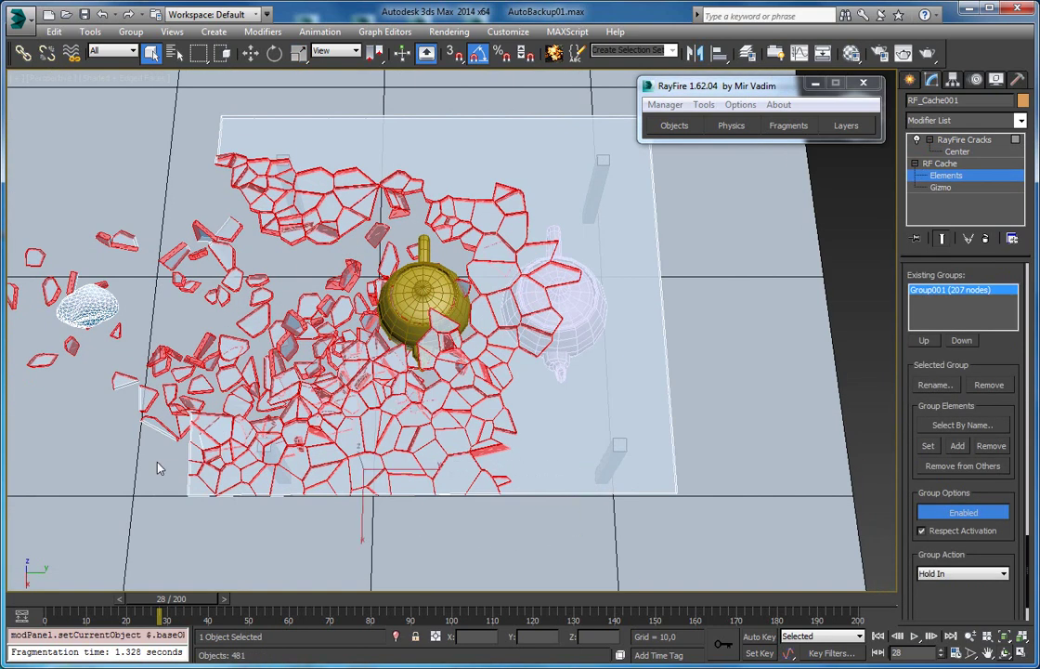
left_click(915, 141)
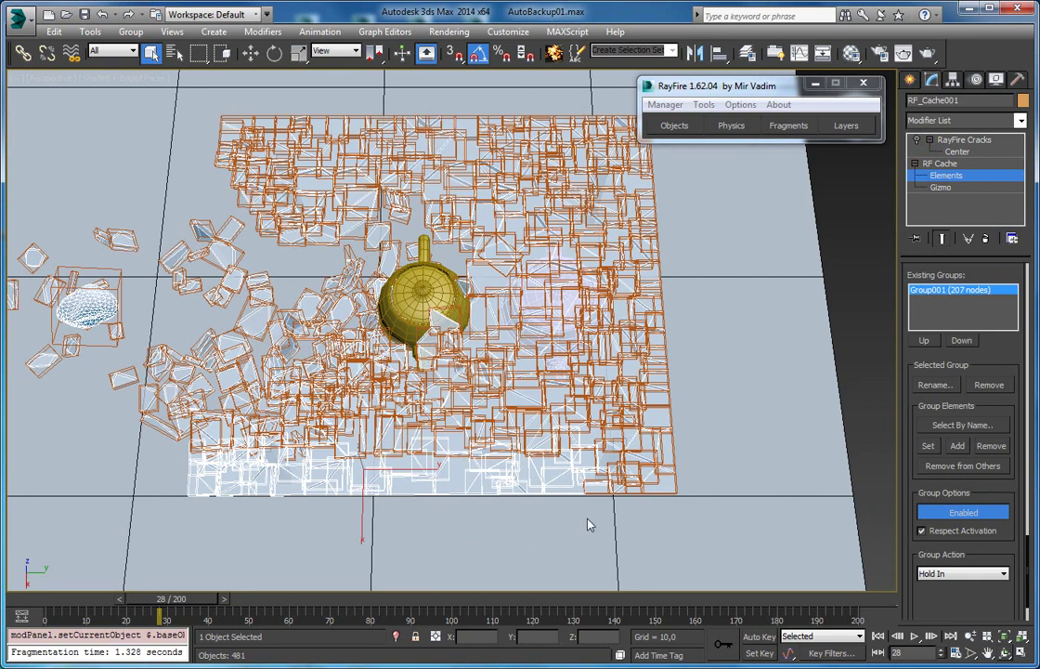
left_click_drag(387, 475, 127, 394)
left_click(957, 446)
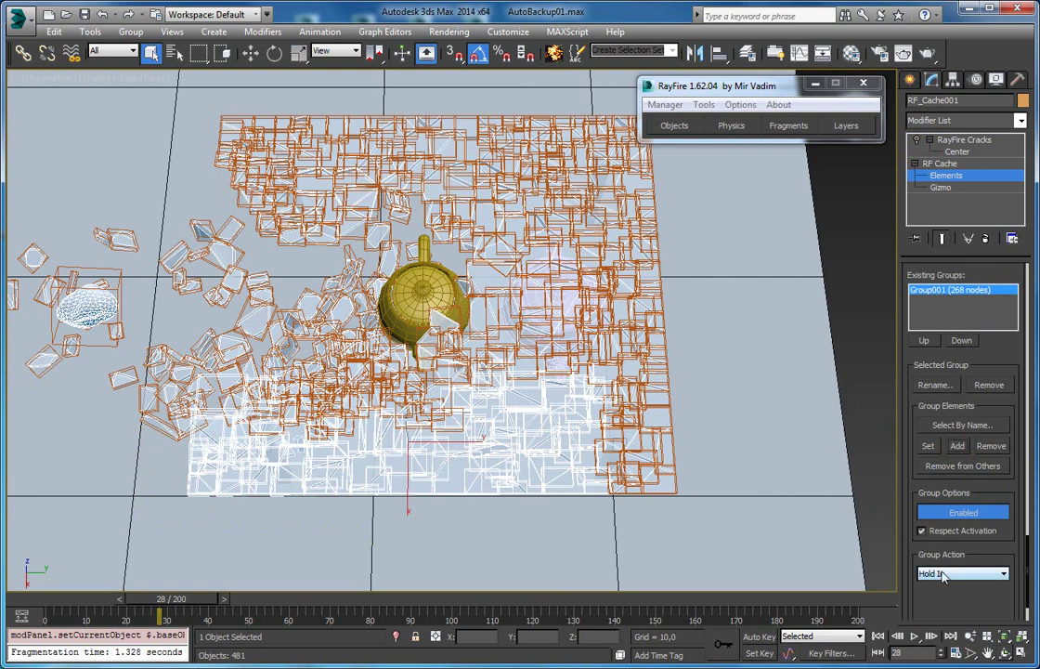
Exit the Elements level of RF Cache and re-enable the RayFire Cracks modifier
scroll(943, 573, "down", 1)
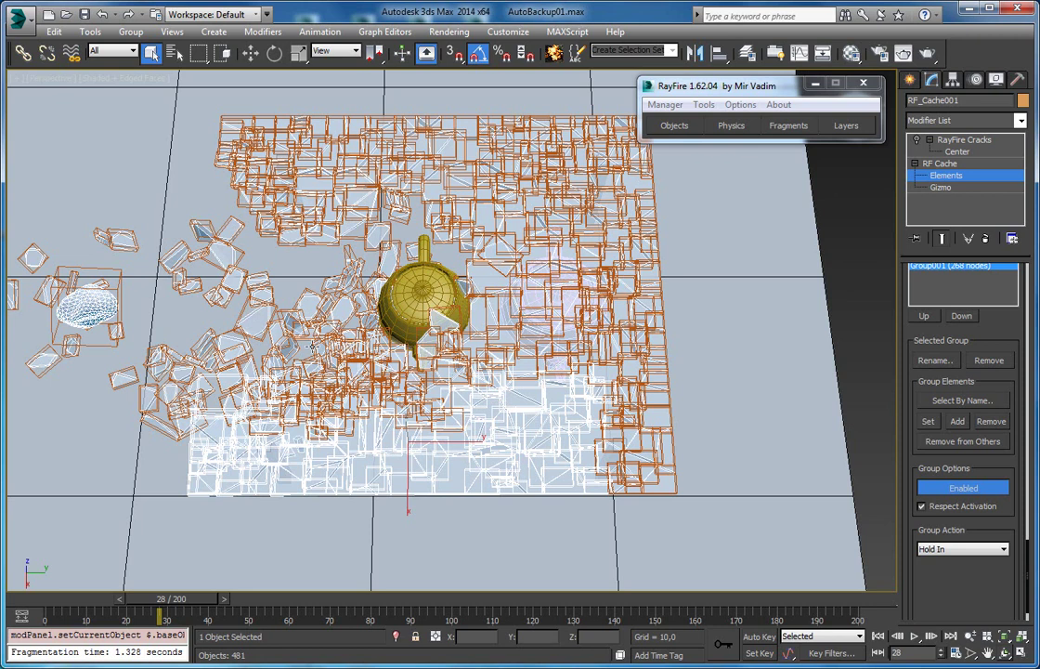
left_click(940, 164)
left_click(915, 163)
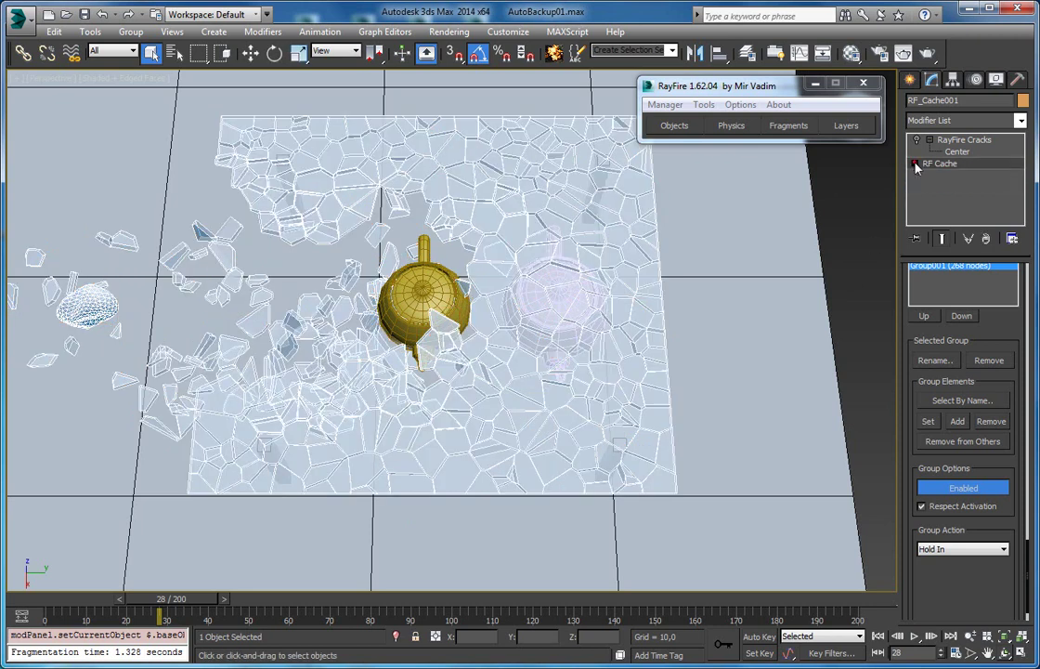
left_click(917, 140)
left_click(929, 140)
left_click(966, 140)
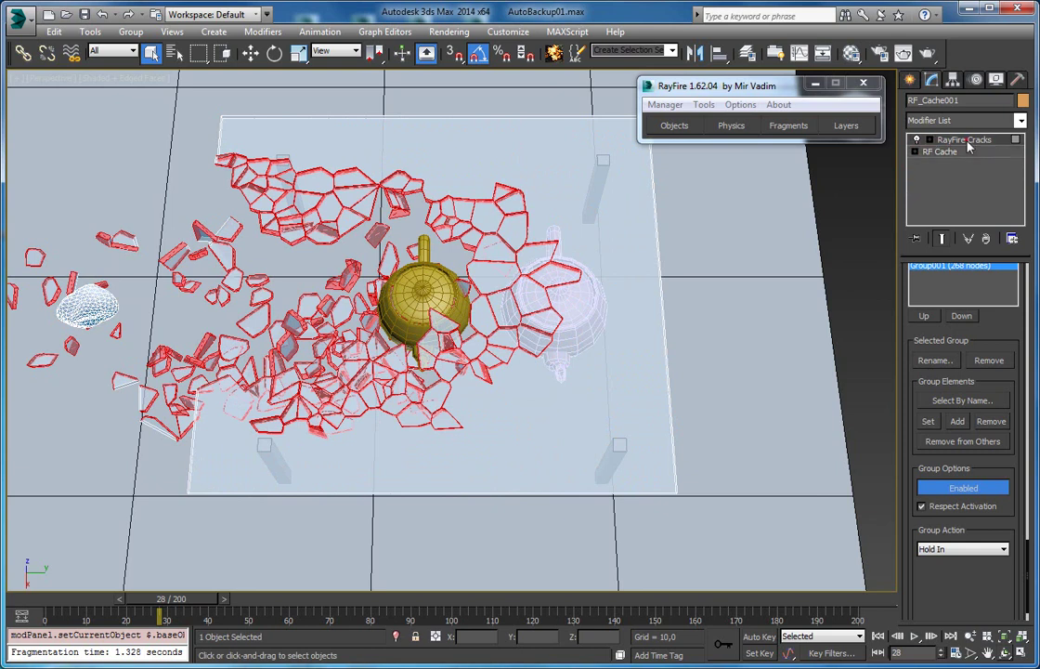
Deselect the tabletop and examine its held and falling fragments at frame 32 from an oblique angle and from above
left_click(843, 212)
middle_click_drag(609, 320, 703, 216, "alt")
left_click_drag(186, 600, 206, 608)
key("q")
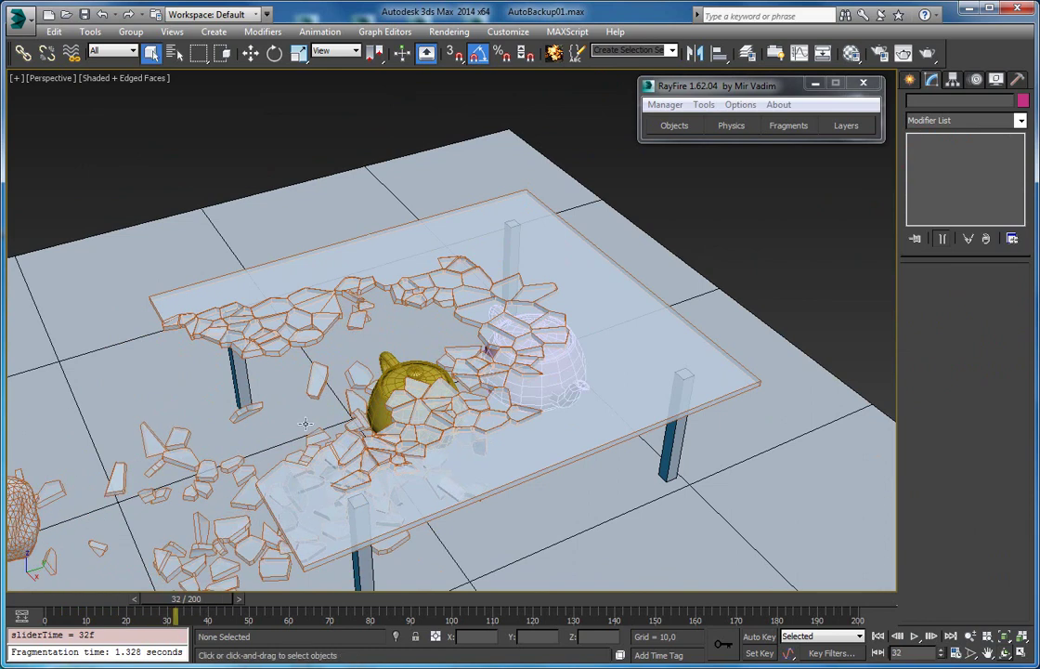
middle_click_drag(548, 410, 427, 145, "alt")
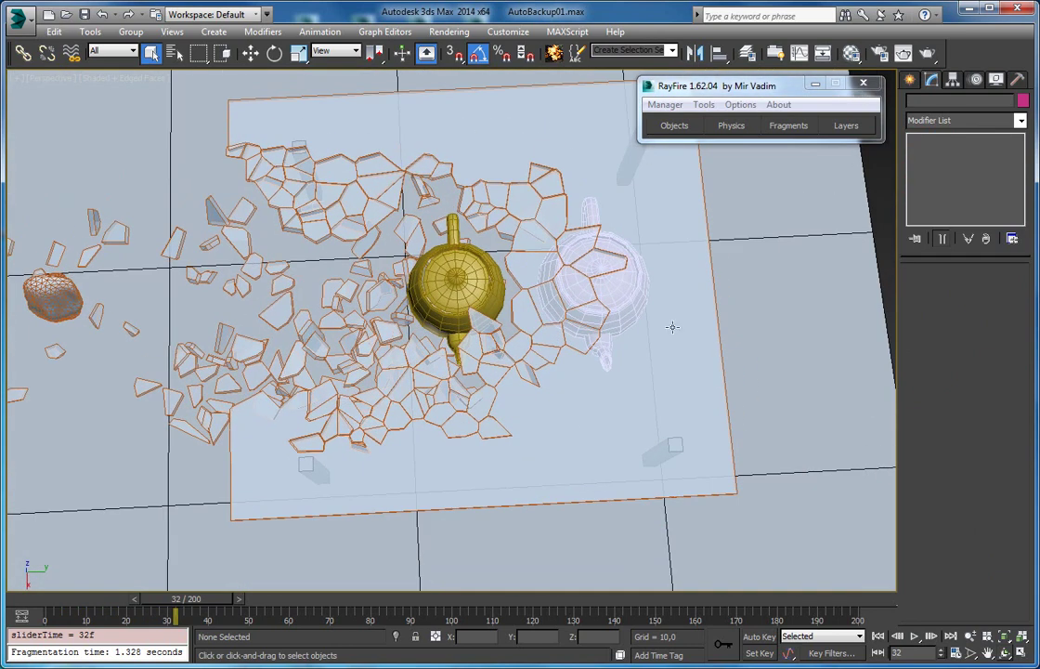
Render the broken tabletop at frame 23 from a high angle and from a closer, lower angle, and close the render window
left_click_drag(186, 605, 160, 594)
middle_click_drag(281, 472, 347, 419, "alt")
middle_click_drag(518, 330, 580, 250)
left_click(936, 59)
left_click(934, 56)
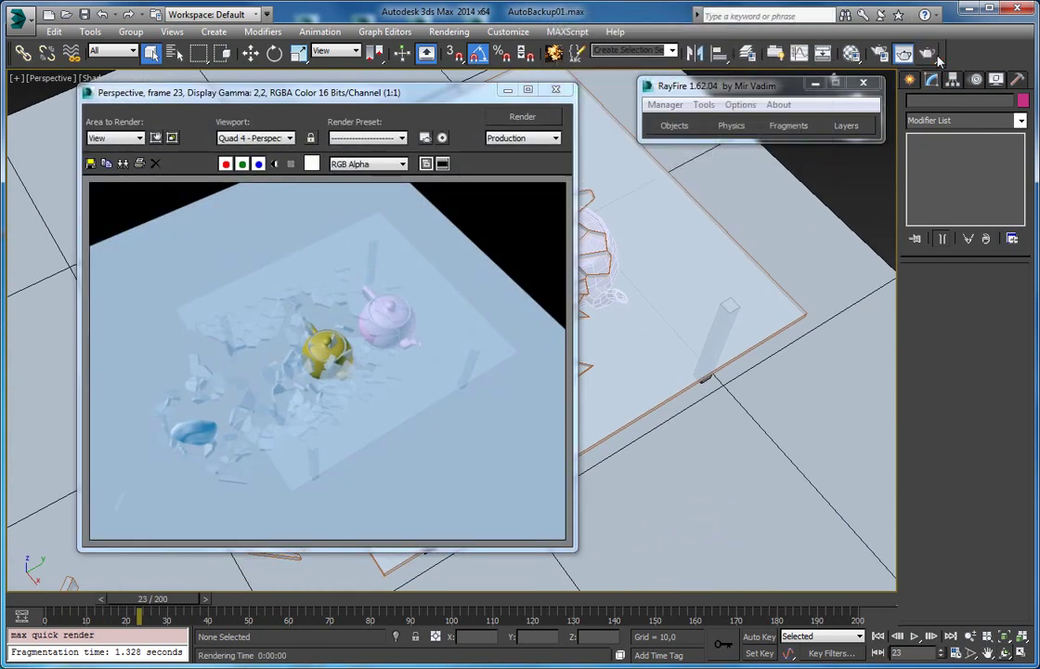
middle_click_drag(730, 248, 678, 228, "alt")
scroll(722, 204, "up", 3)
middle_click_drag(720, 290, 762, 216)
key("shift+q")
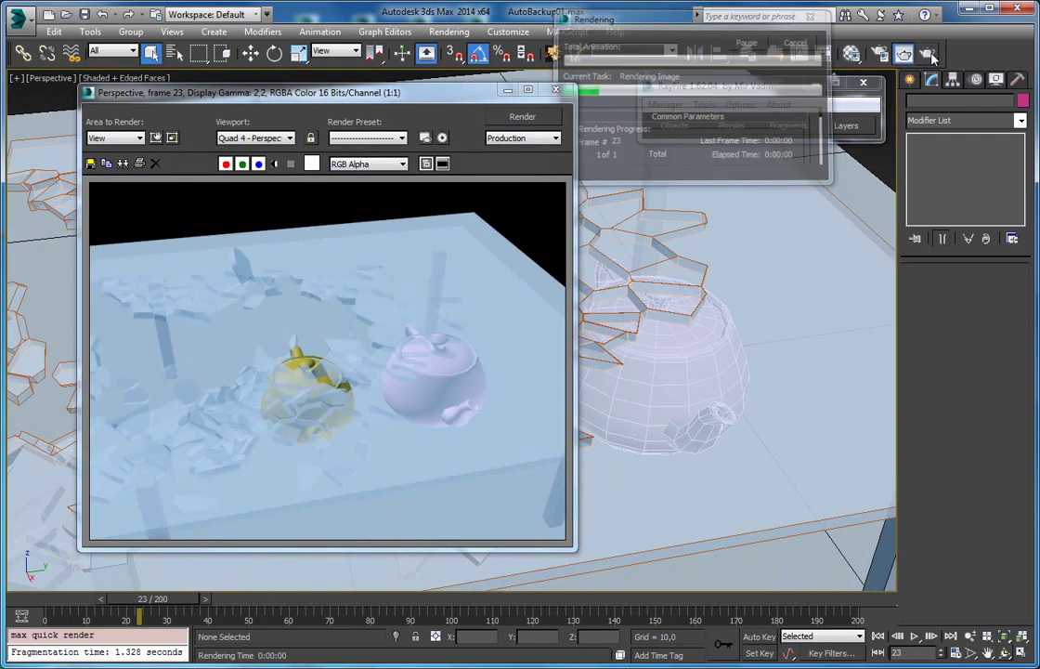
left_click(557, 90)
Examine the held glass and the loose fragments at frame 23 from several angles
key("shift+y")
key("shift+y")
key("shift+y")
key("shift+y")
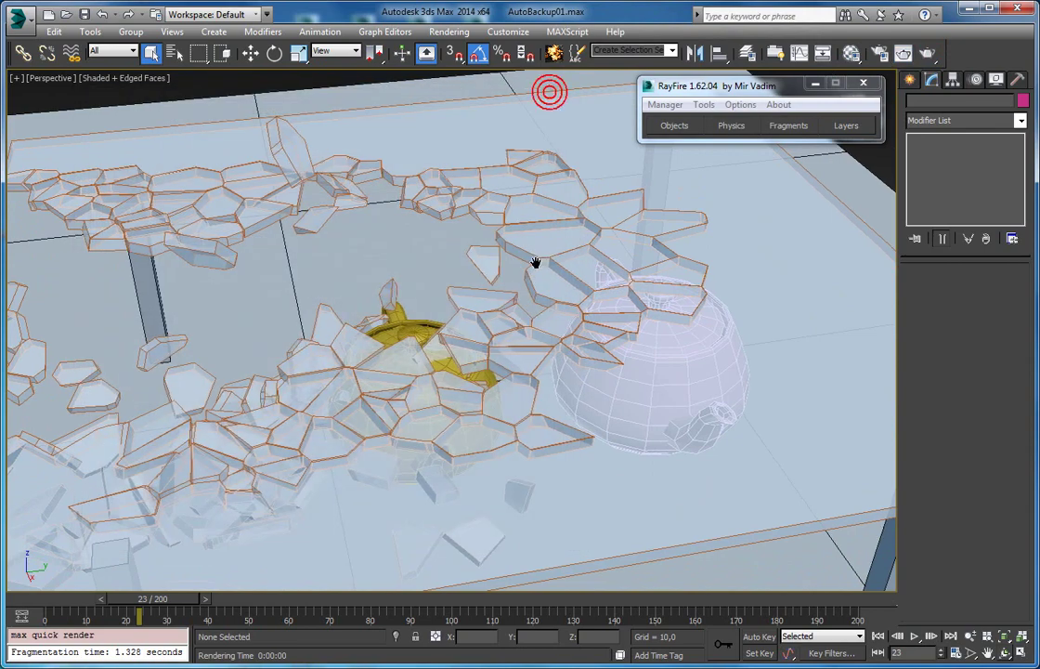
middle_click_drag(532, 315, 411, 293, "alt")
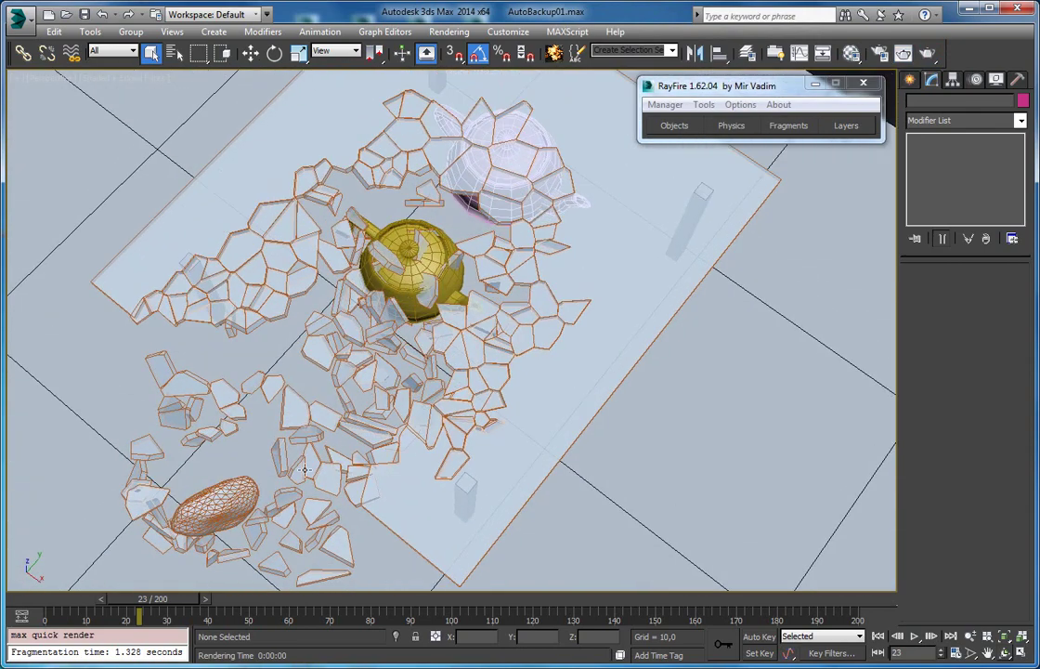
key("shift+z")
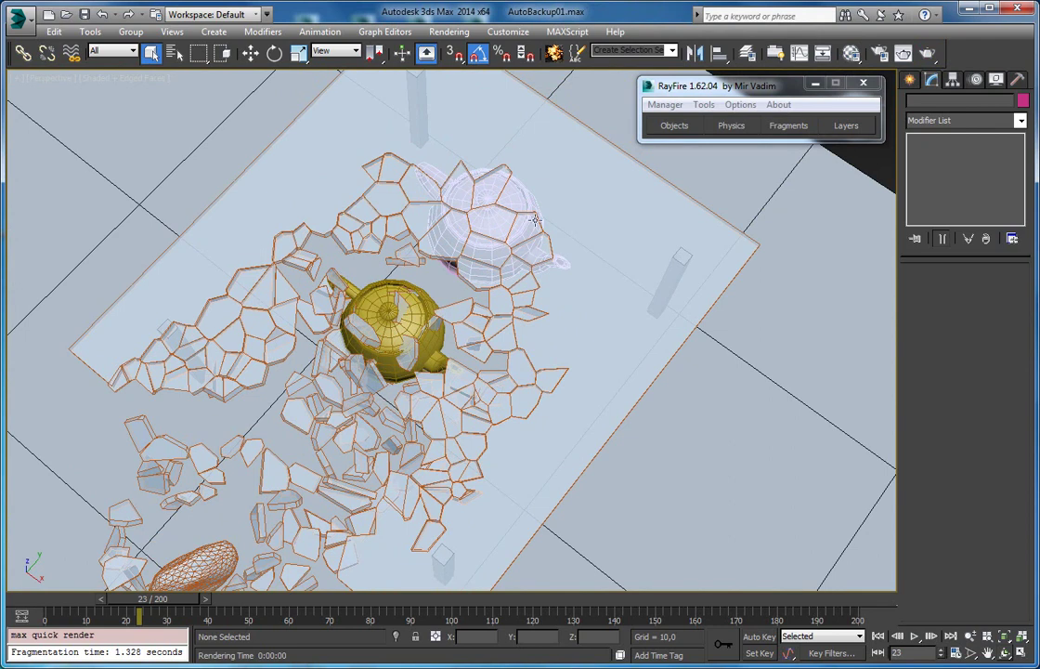
key("shift+z")
key("shift+z")
key("shift+z")
key("shift+z")
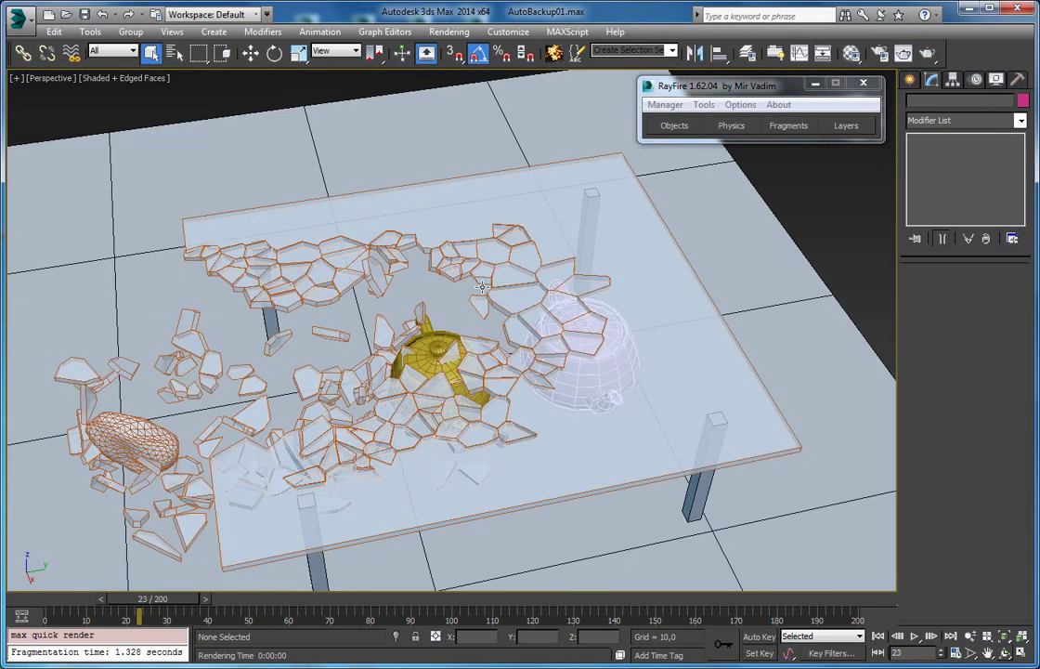
key("shift+z")
key("shift+z")
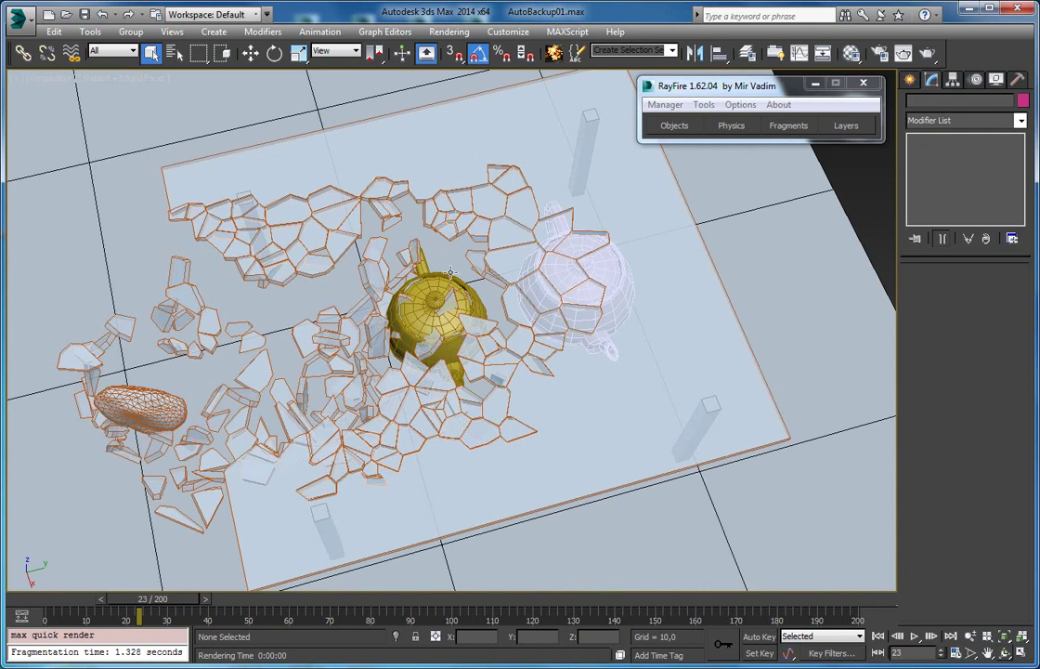
key("shift+z")
key("shift+z")
key("shift+z")
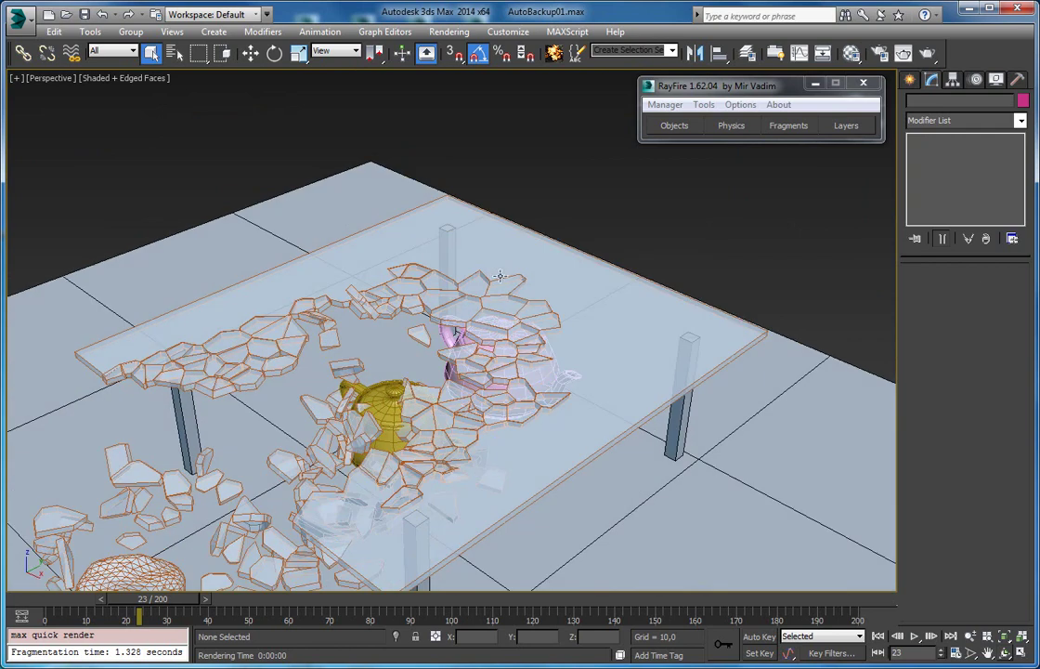
Select RF_Cache001 through its cached tabletop and zoom out to show the whole table
left_click(500, 276)
key("shift+z")
key("shift+z")
key("shift+z")
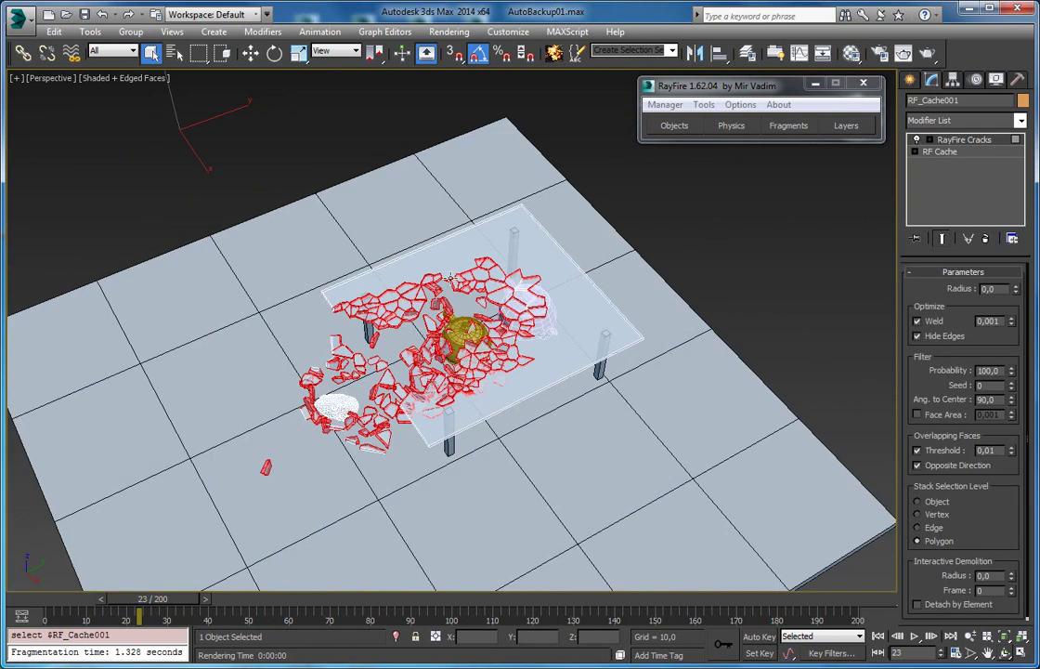